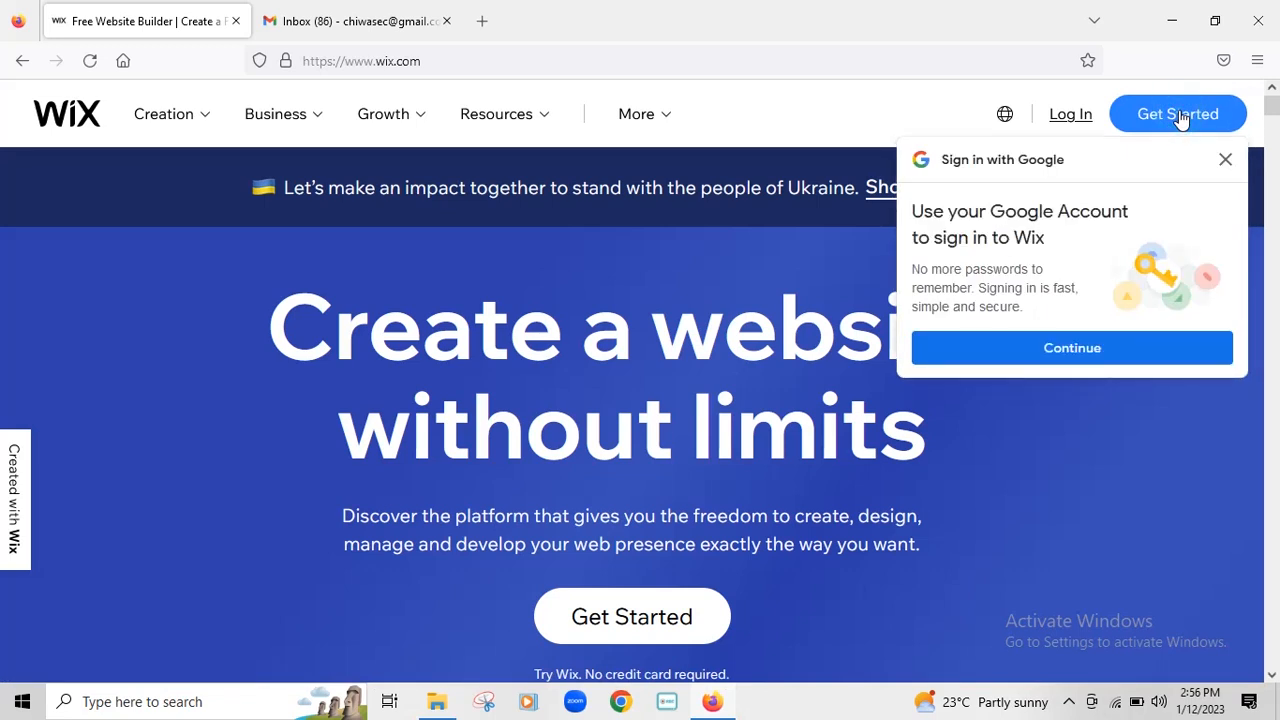
- Start a free Wix account from Get Started and select the sign-up e-mail field
left_click(1180, 115)
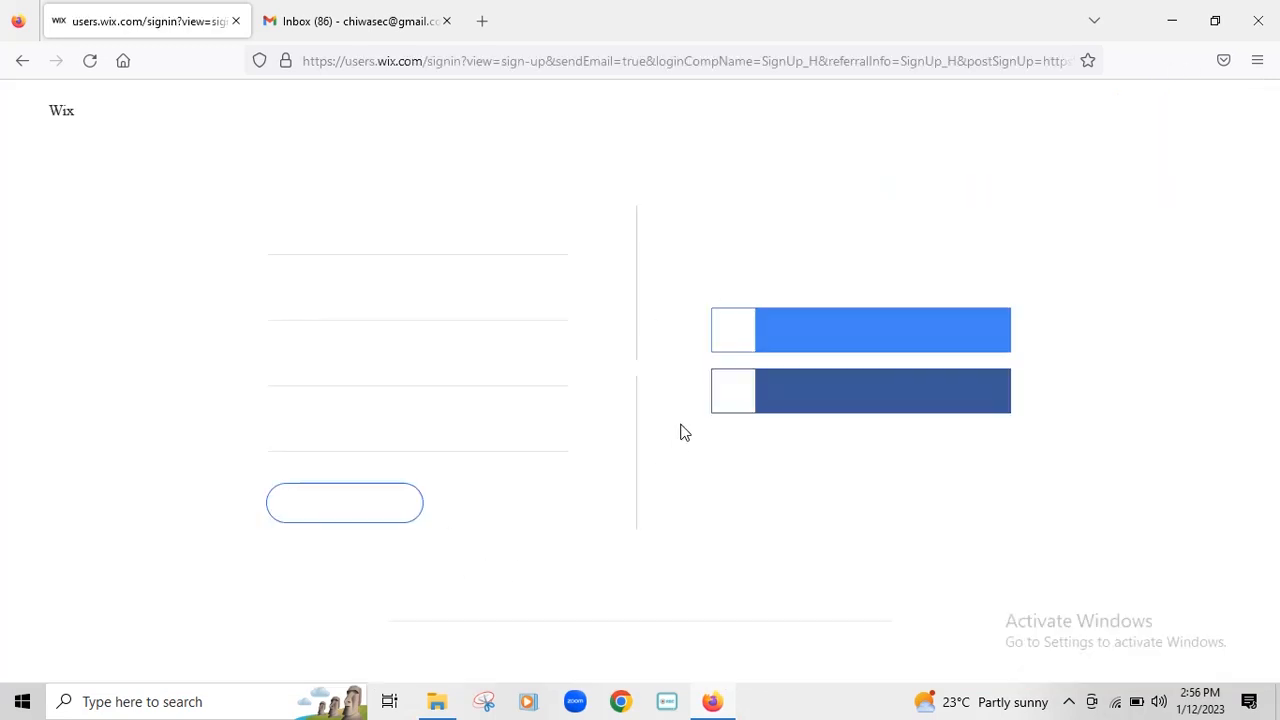
left_click(347, 236)
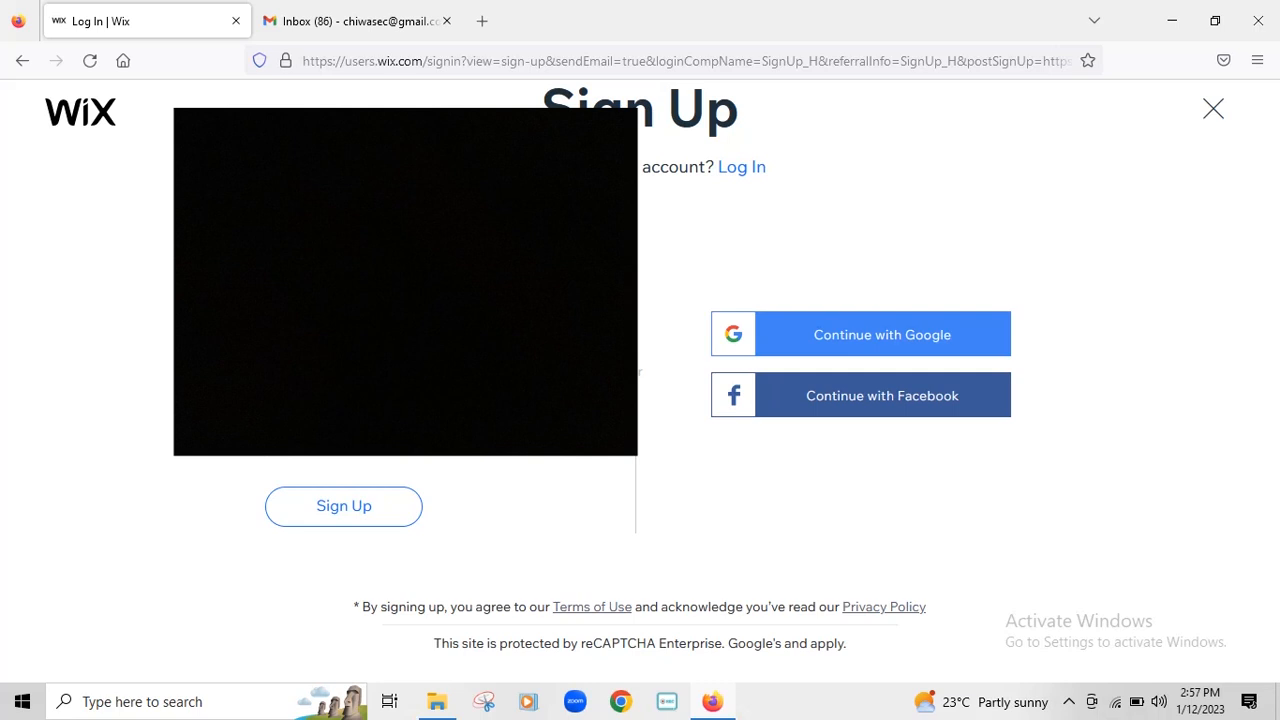
- Enter the account password and submit the Wix sign-up form
left_click(416, 370)
type("*")
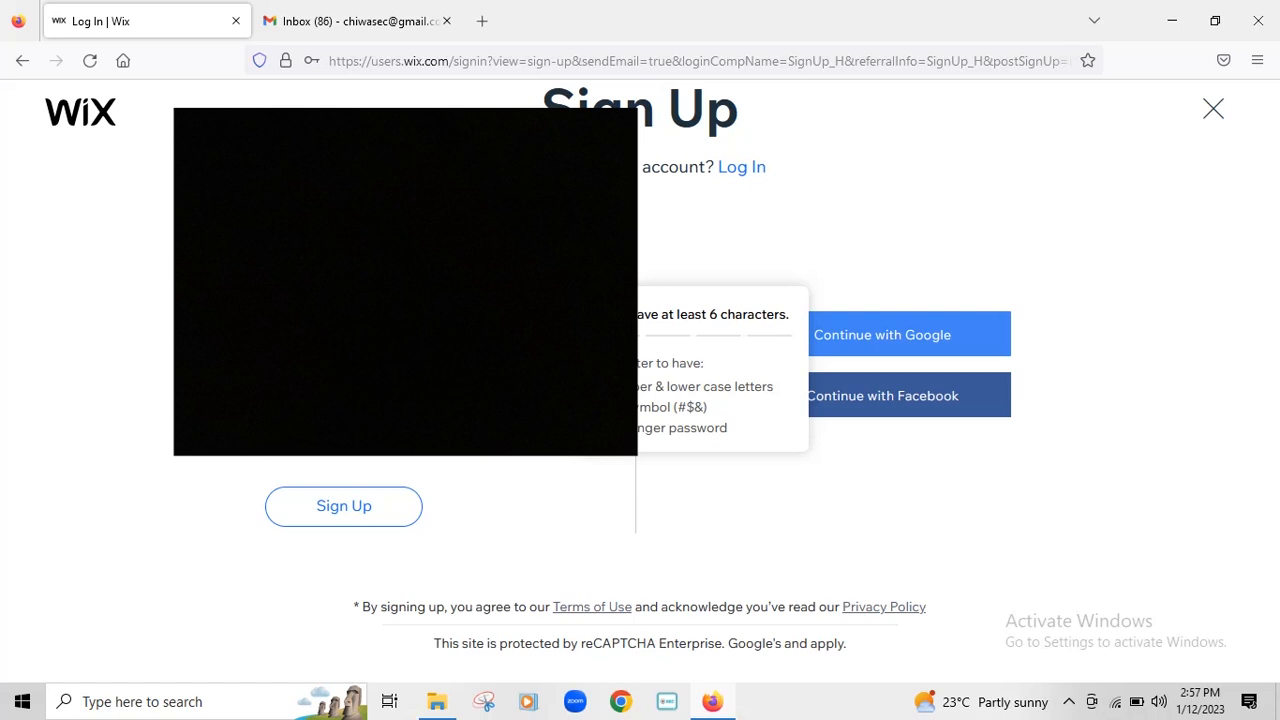
type("@*")
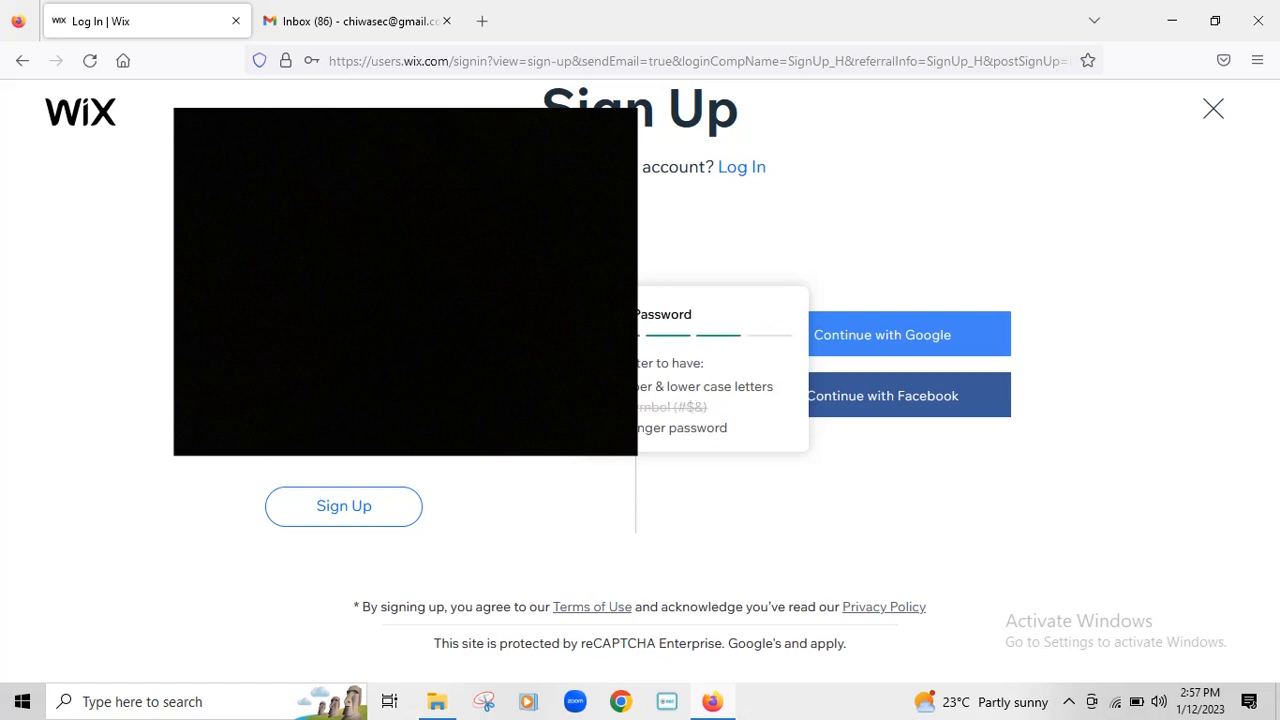
type("*")
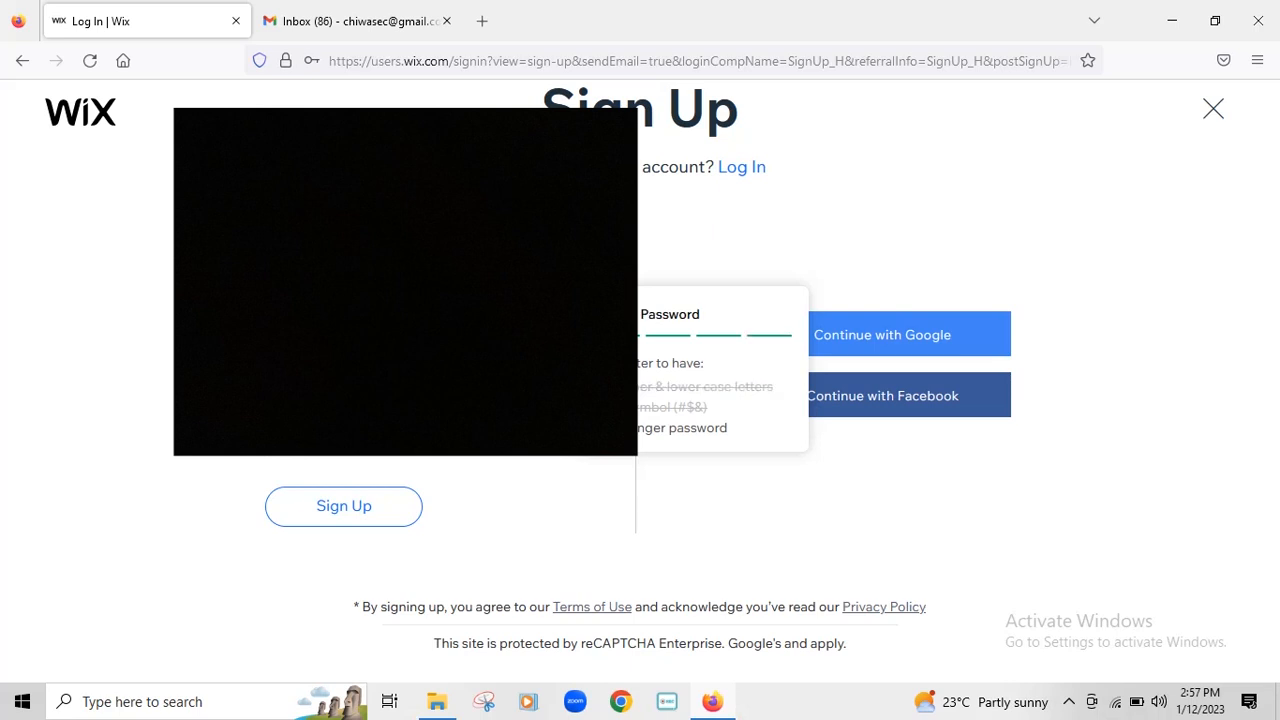
left_click(347, 439)
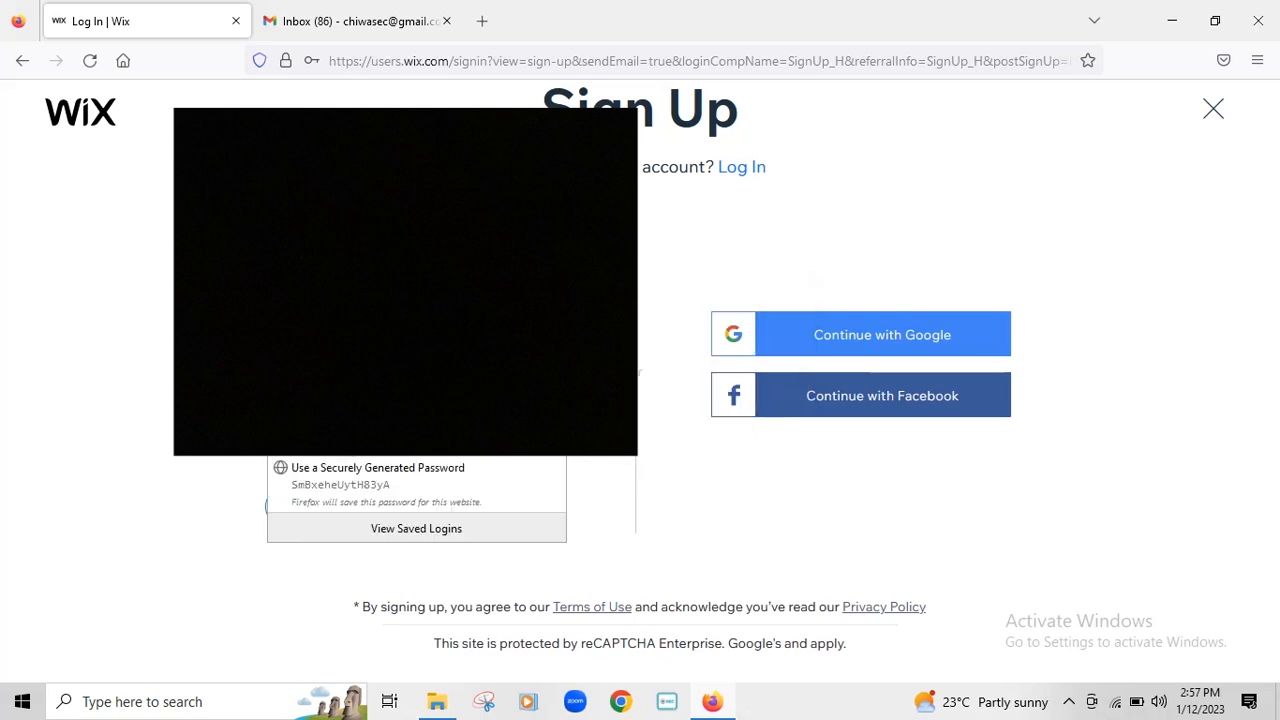
type("*")
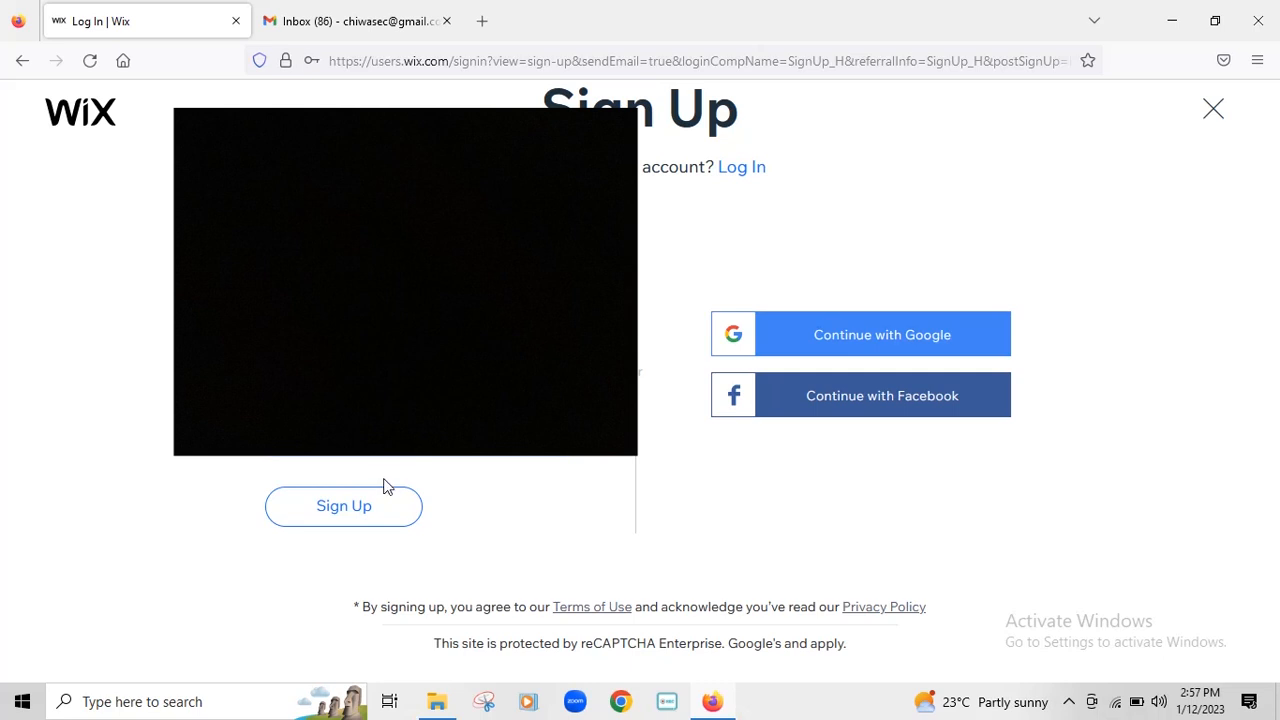
left_click(358, 508)
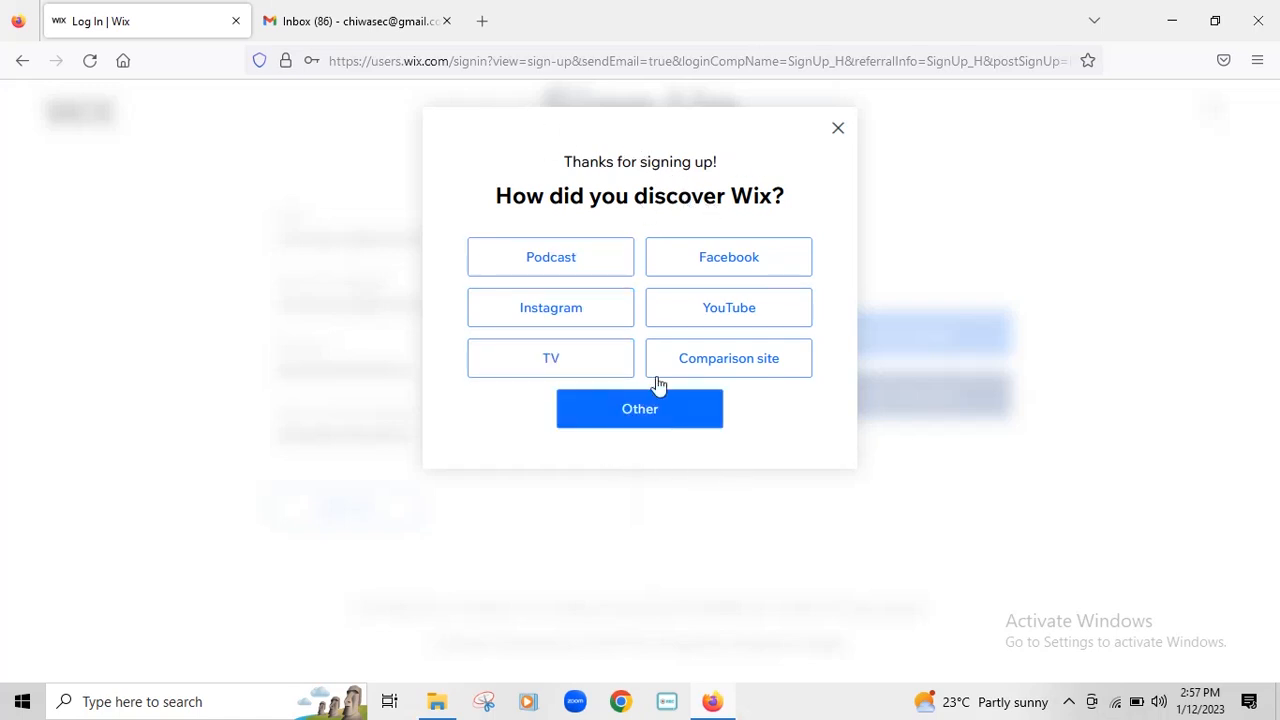
- Close the discovery survey to reach My Sites, then minimize Firefox to the desktop
left_click(838, 132)
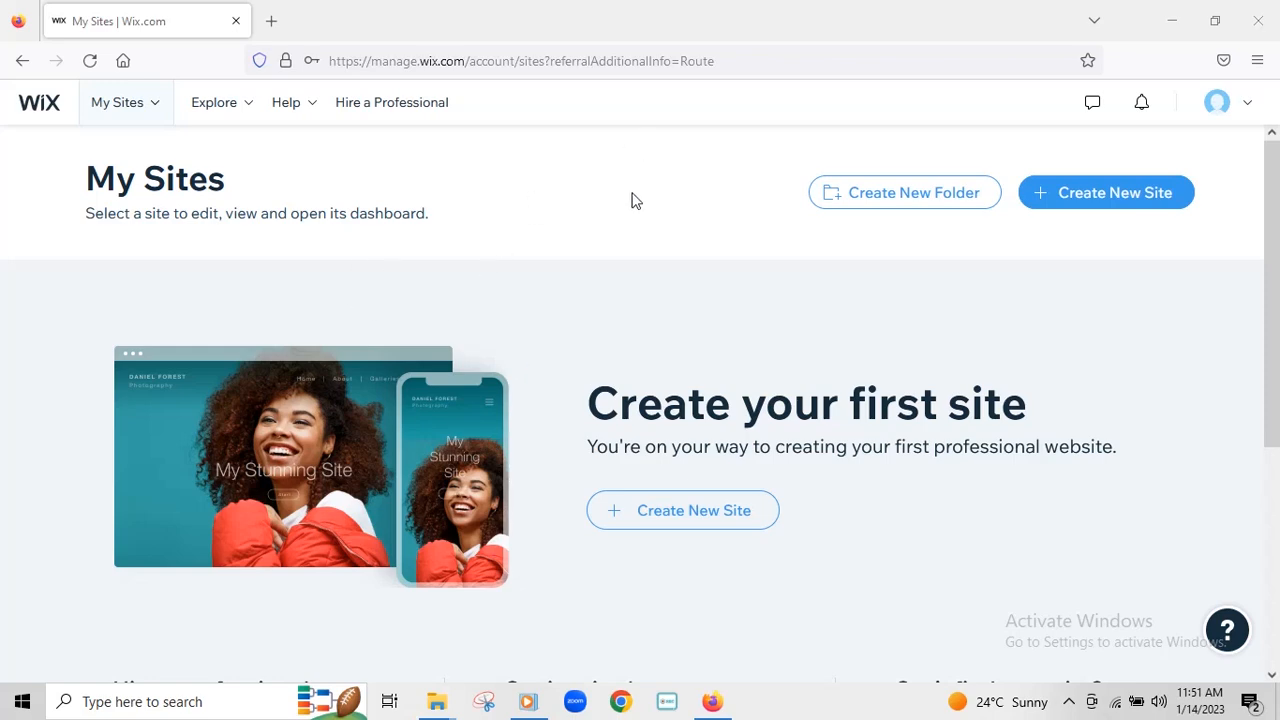
left_click(1172, 20)
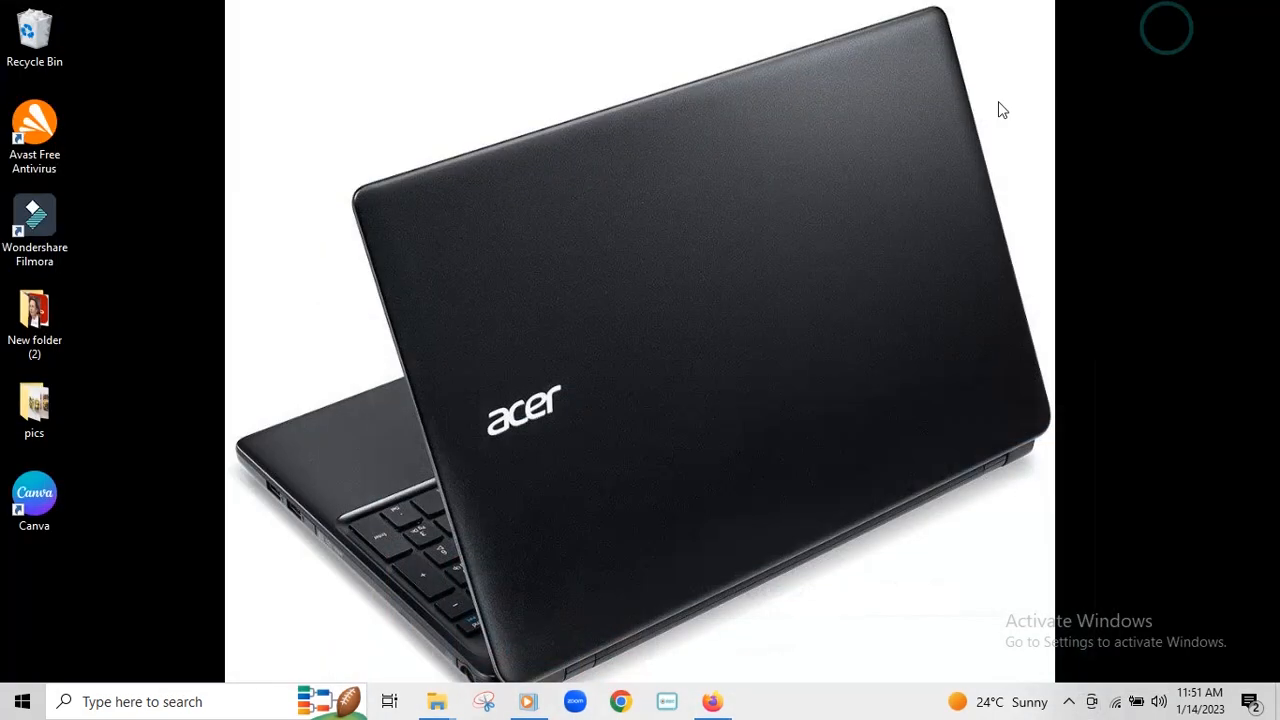
- View the 11 food photos in the pics folder full-screen, then return to Firefox
double_click(35, 420)
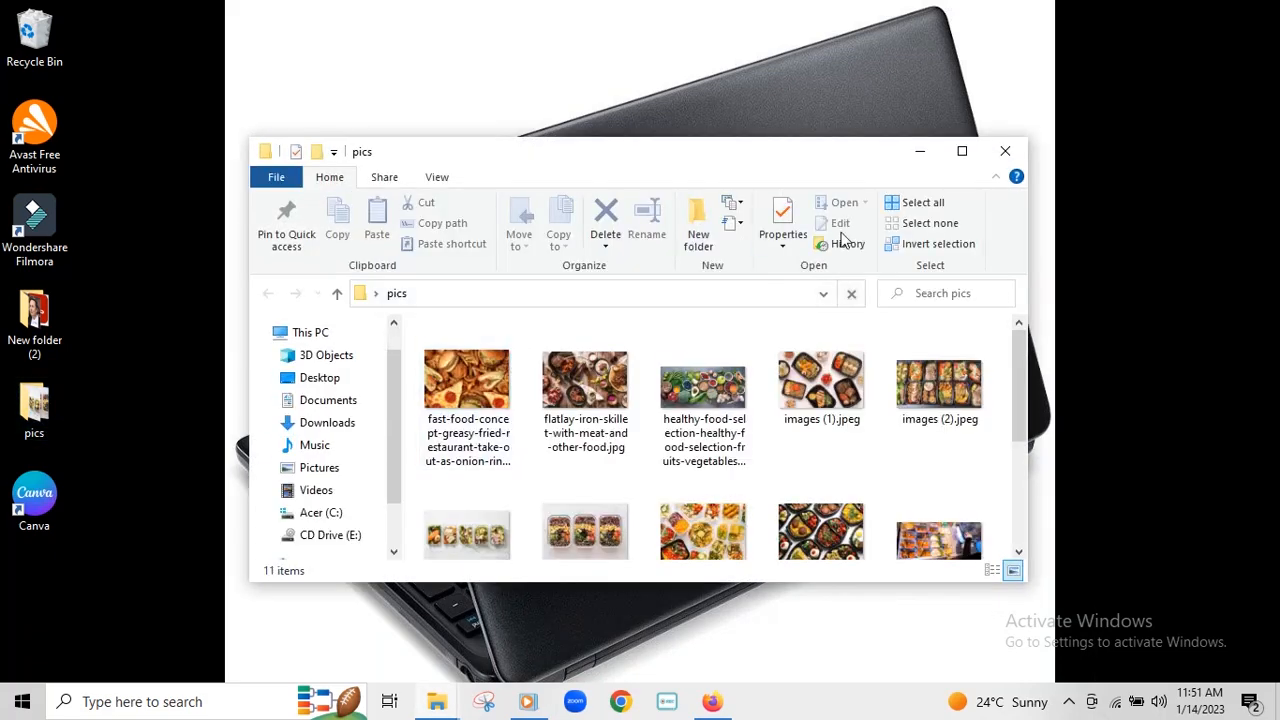
left_click(964, 151)
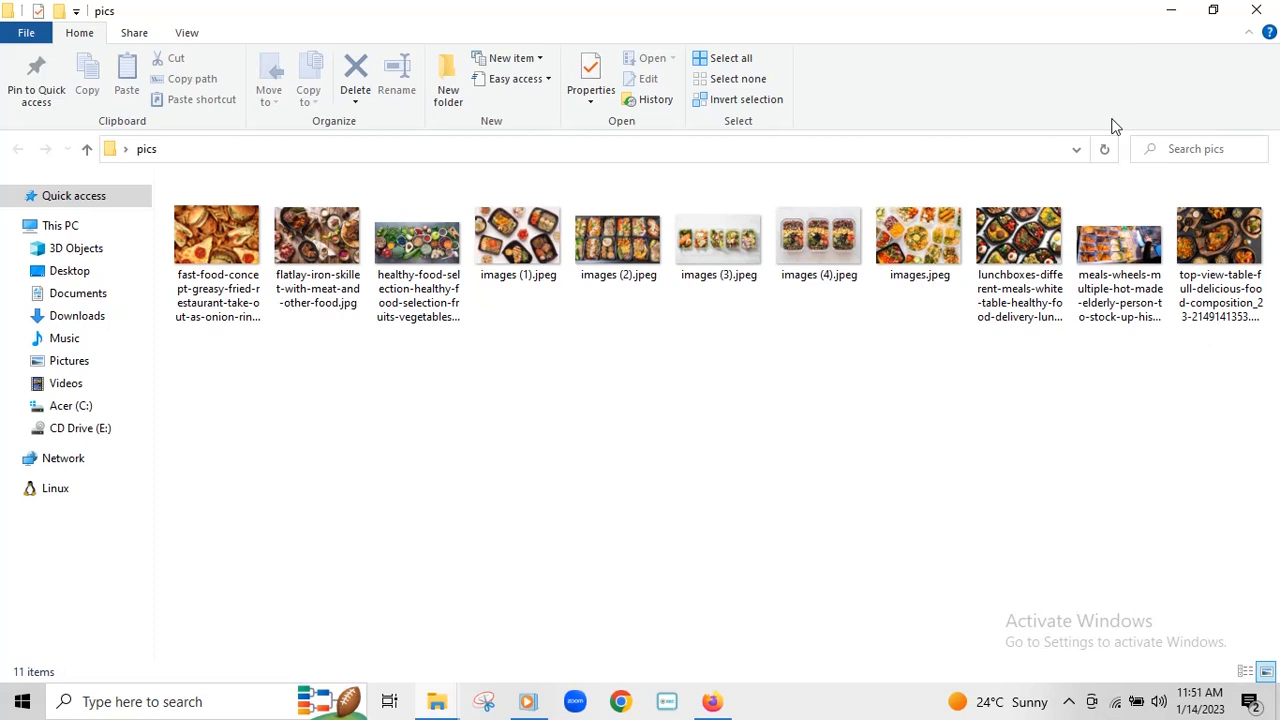
left_click(1163, 20)
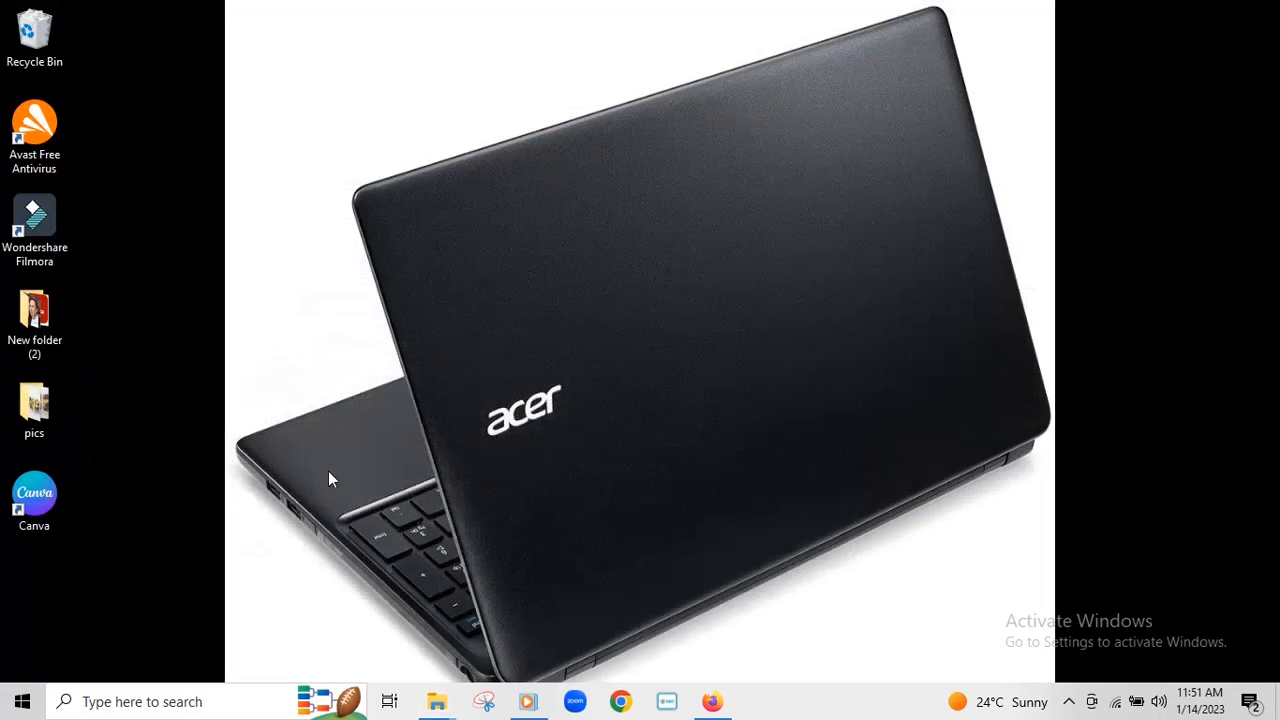
left_click(712, 701)
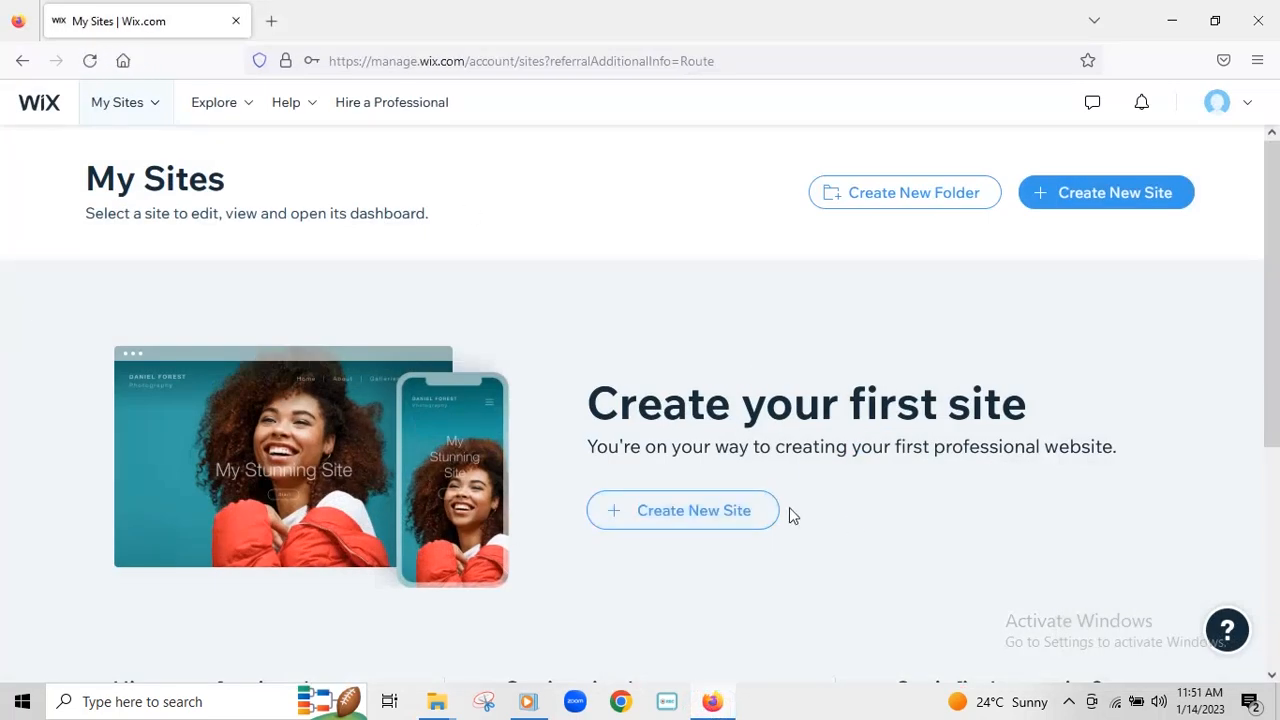
- Create a new site, searching 'rest' to pick Restaurant as the website type
left_click(684, 515)
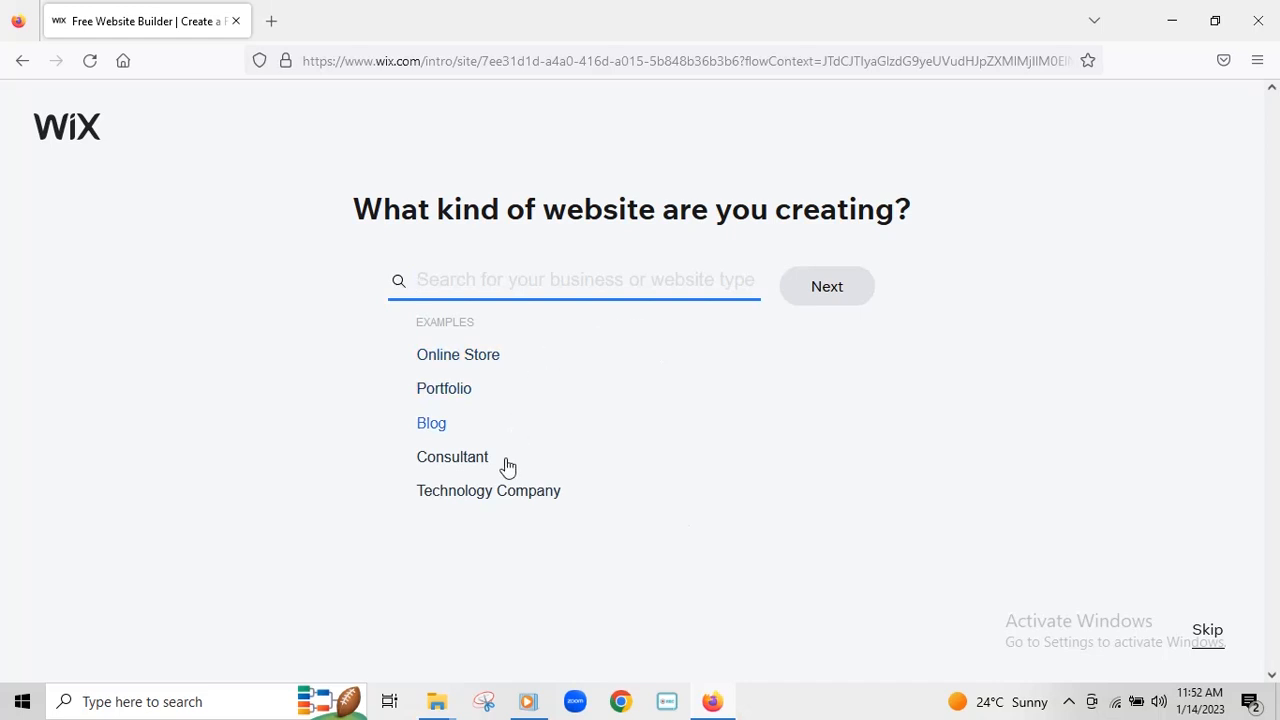
left_click(487, 279)
type("rest")
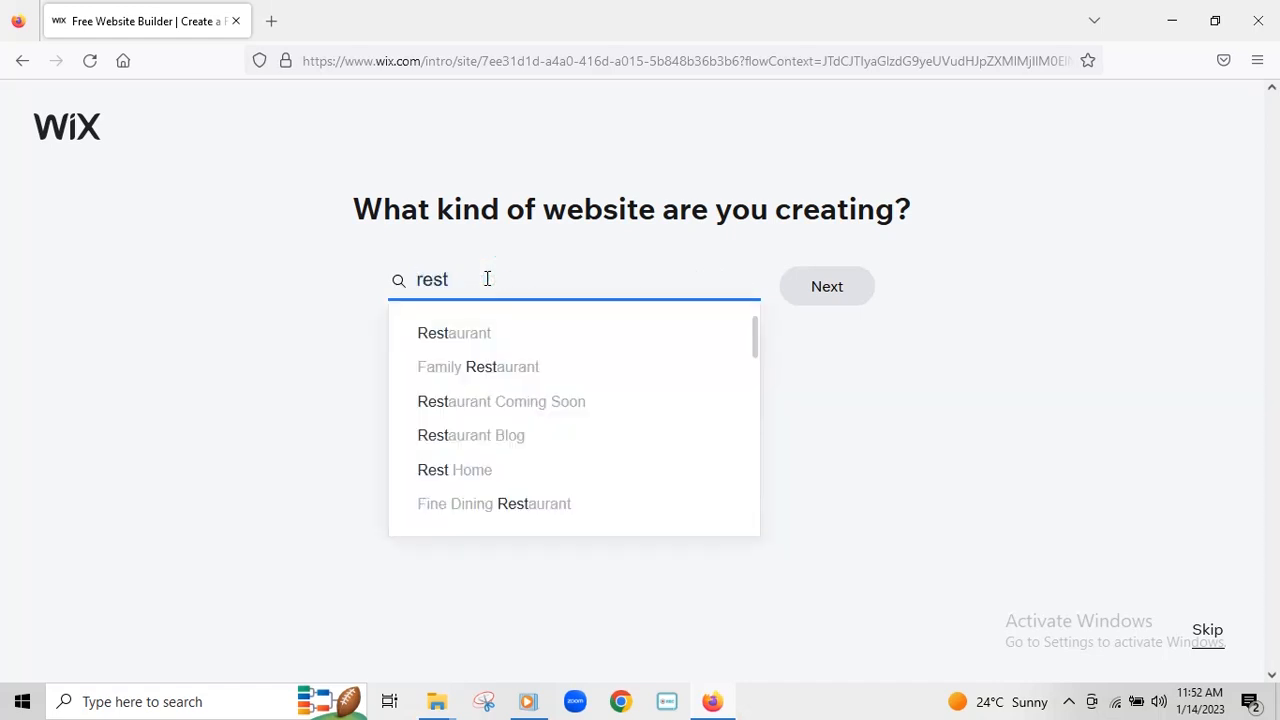
left_click(472, 343)
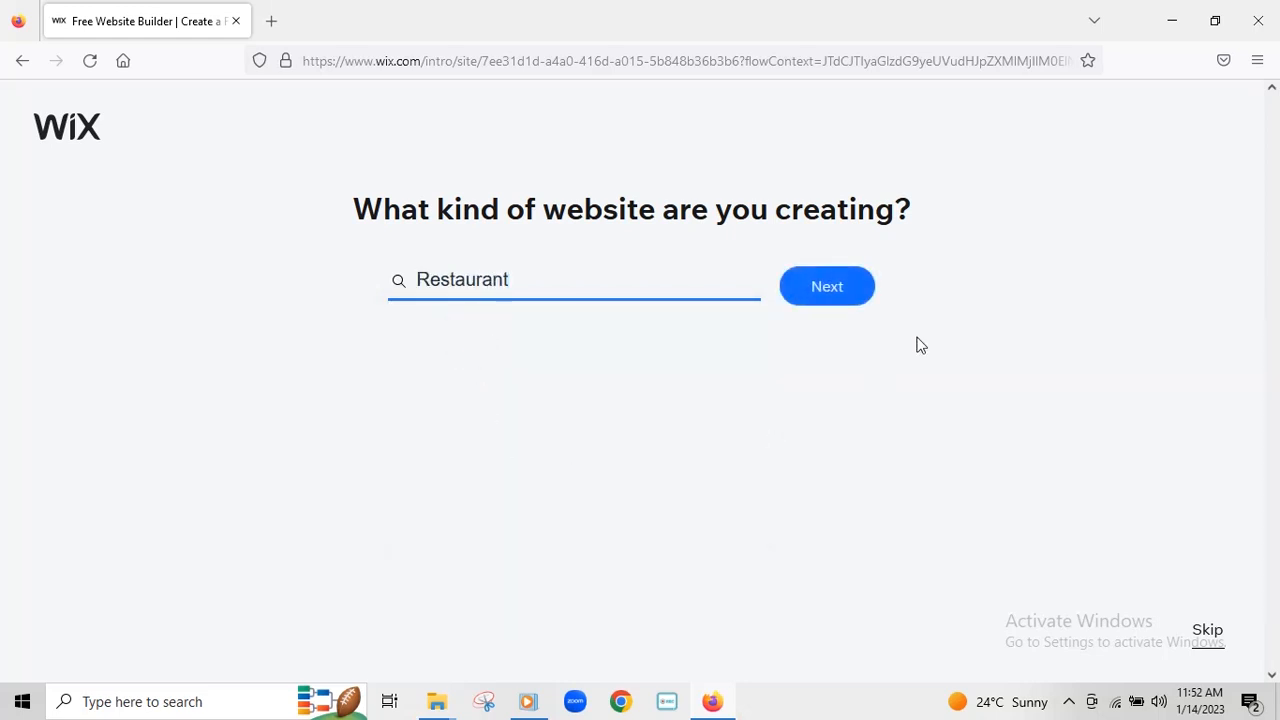
left_click(828, 297)
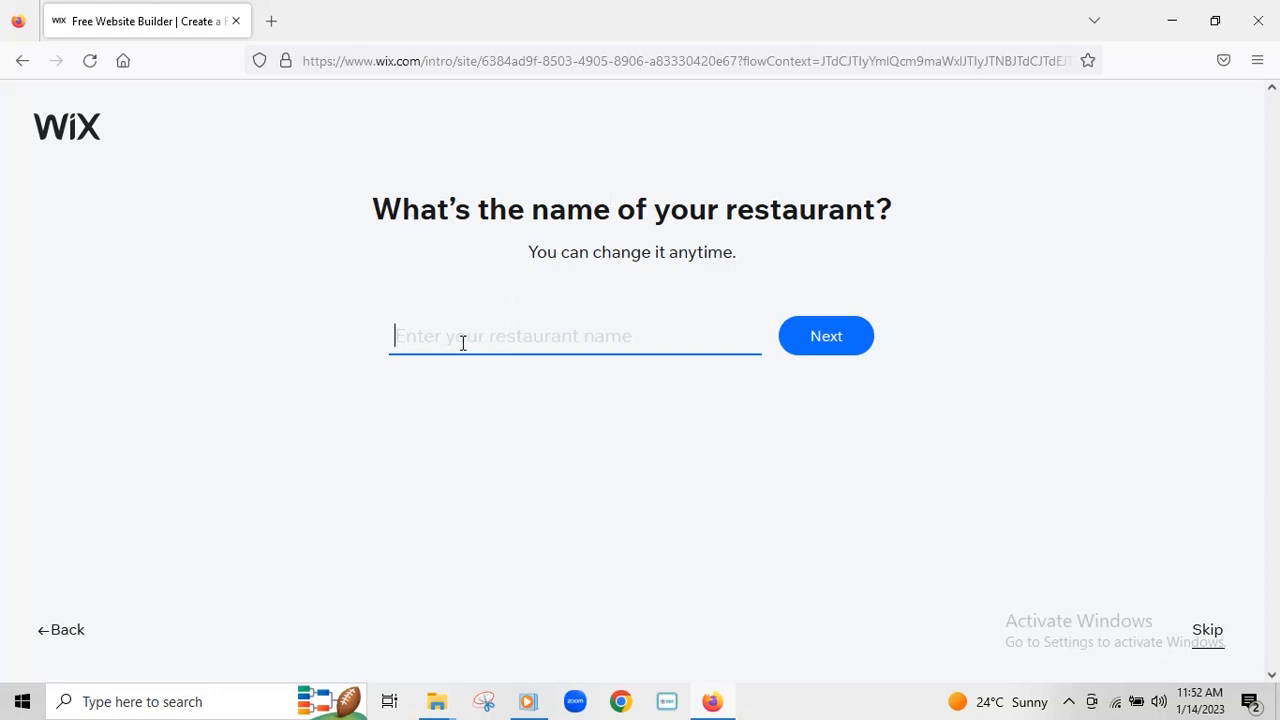
- Name the restaurant 'Foodies' and continue to the feature choices
type("Foodie")
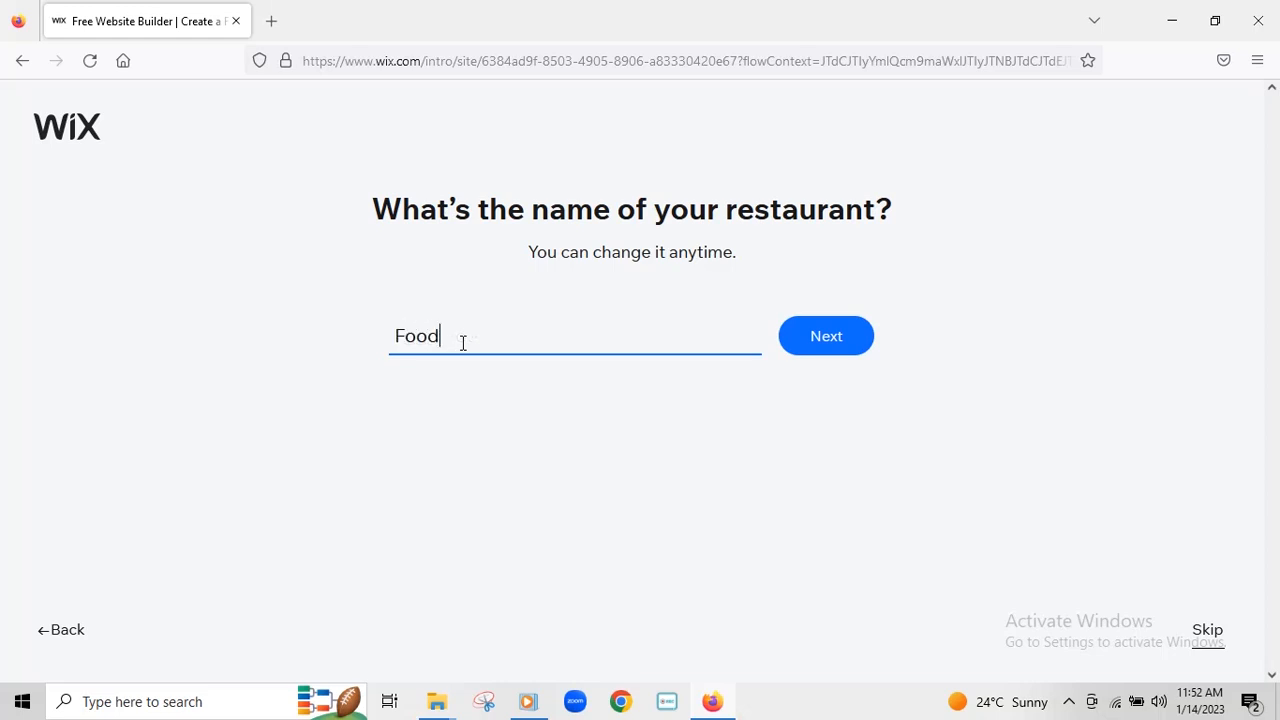
type("s")
left_click(820, 344)
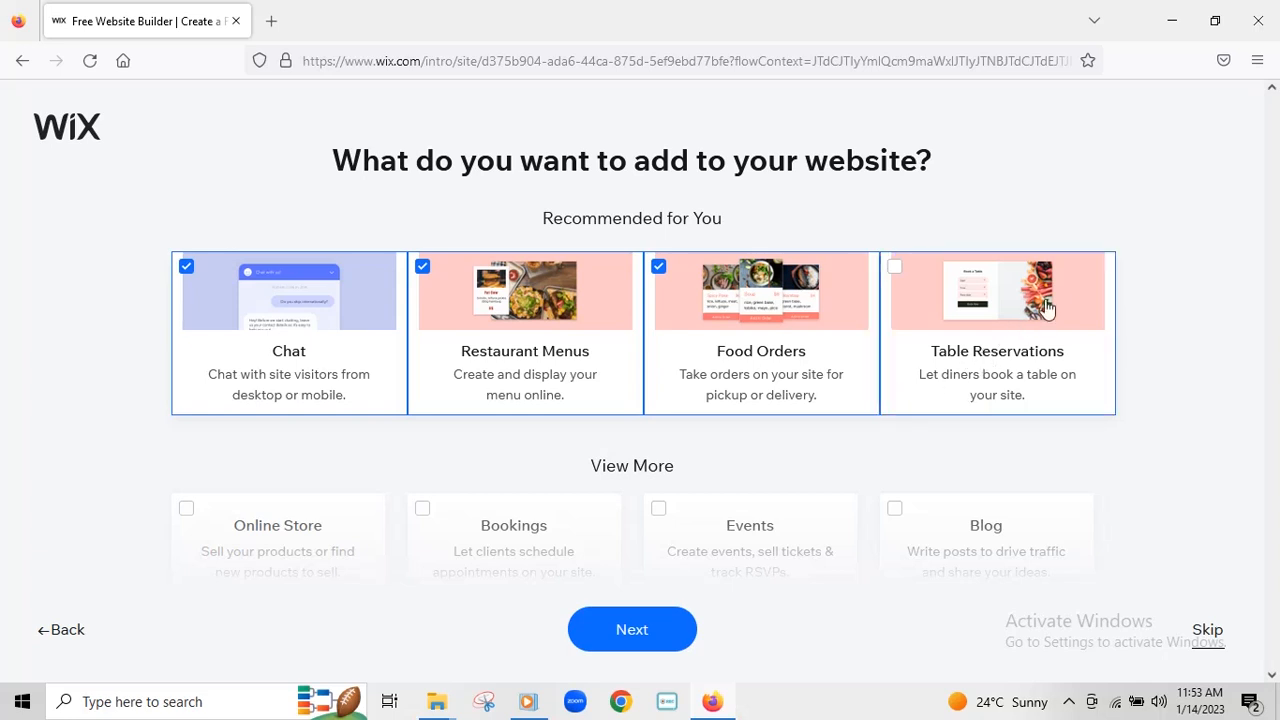
- Look through the suggested features and tick Forms alongside Chat, Menus and Food Orders
scroll(1060, 340, "down", 2)
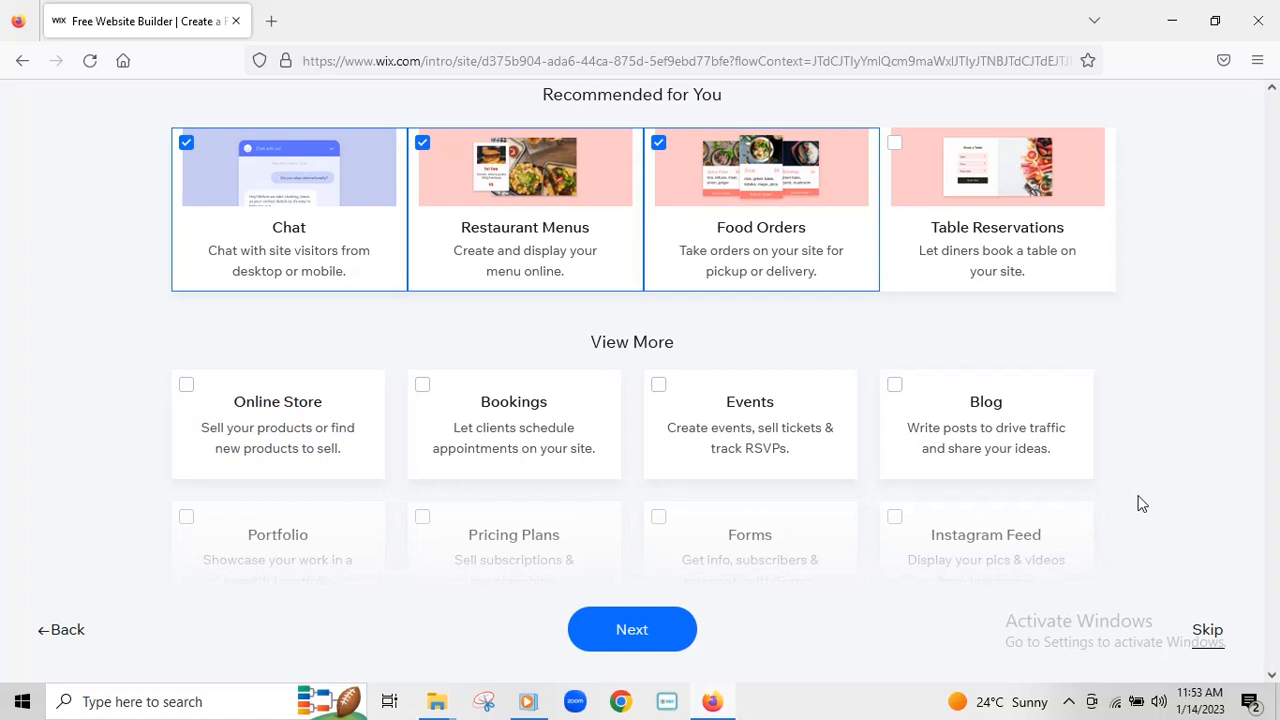
scroll(1157, 424, "down", 3)
scroll(1155, 423, "up", 4)
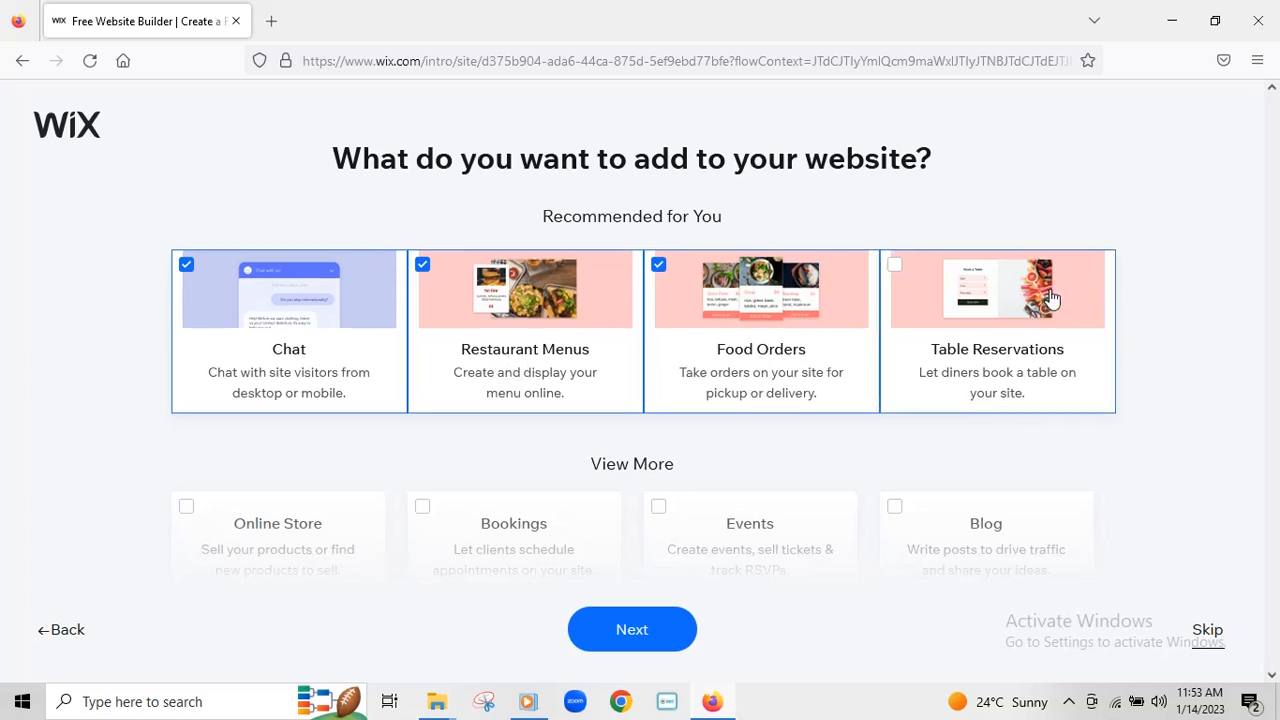
scroll(984, 412, "down", 1)
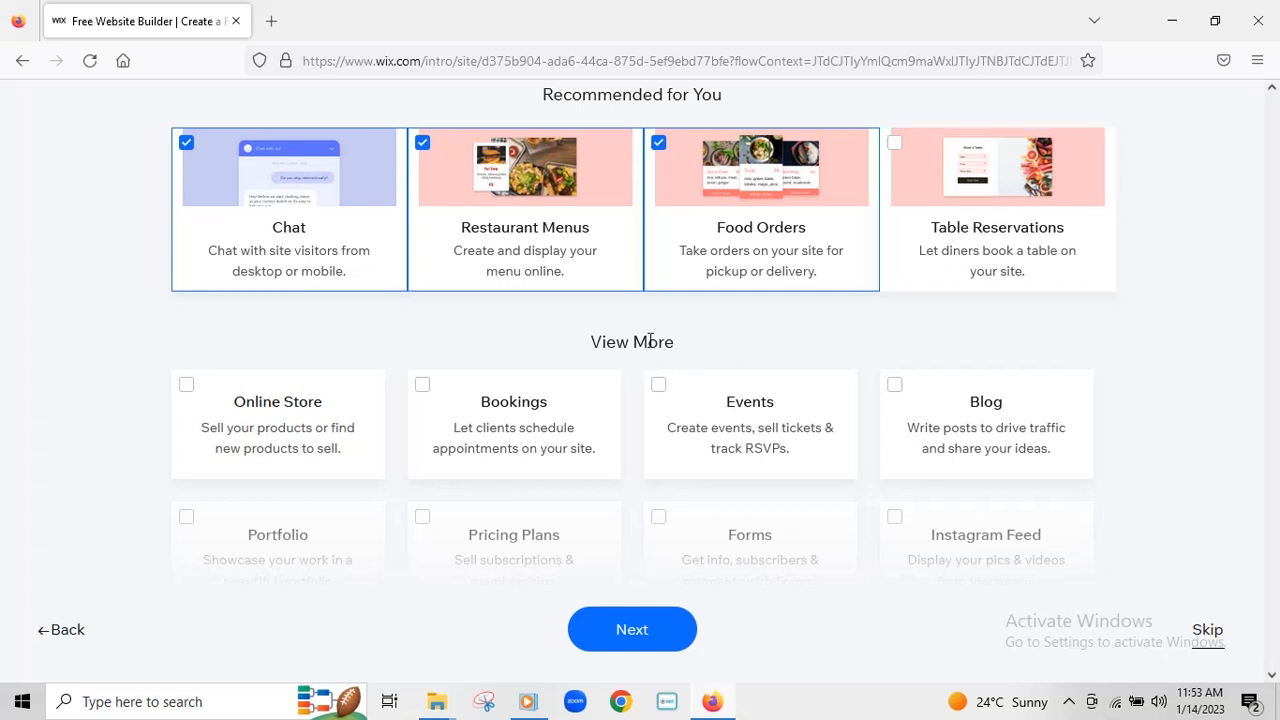
scroll(667, 333, "down", 1)
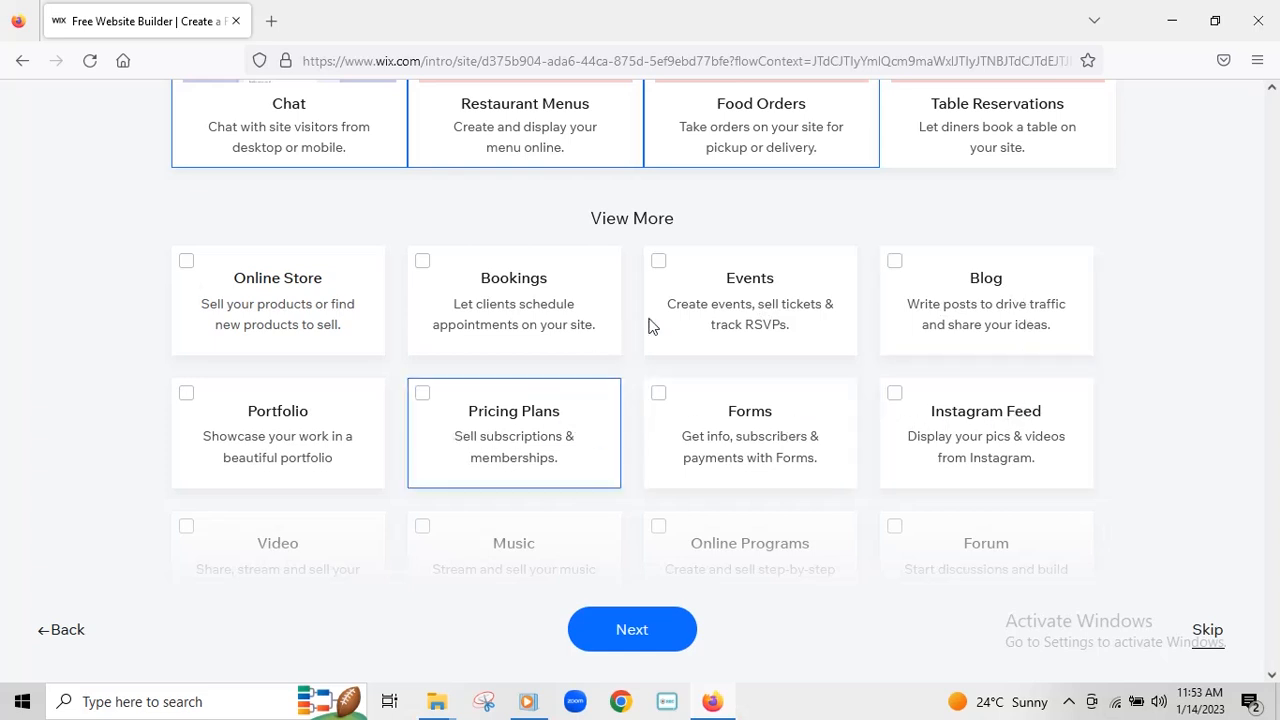
scroll(649, 325, "down", 1)
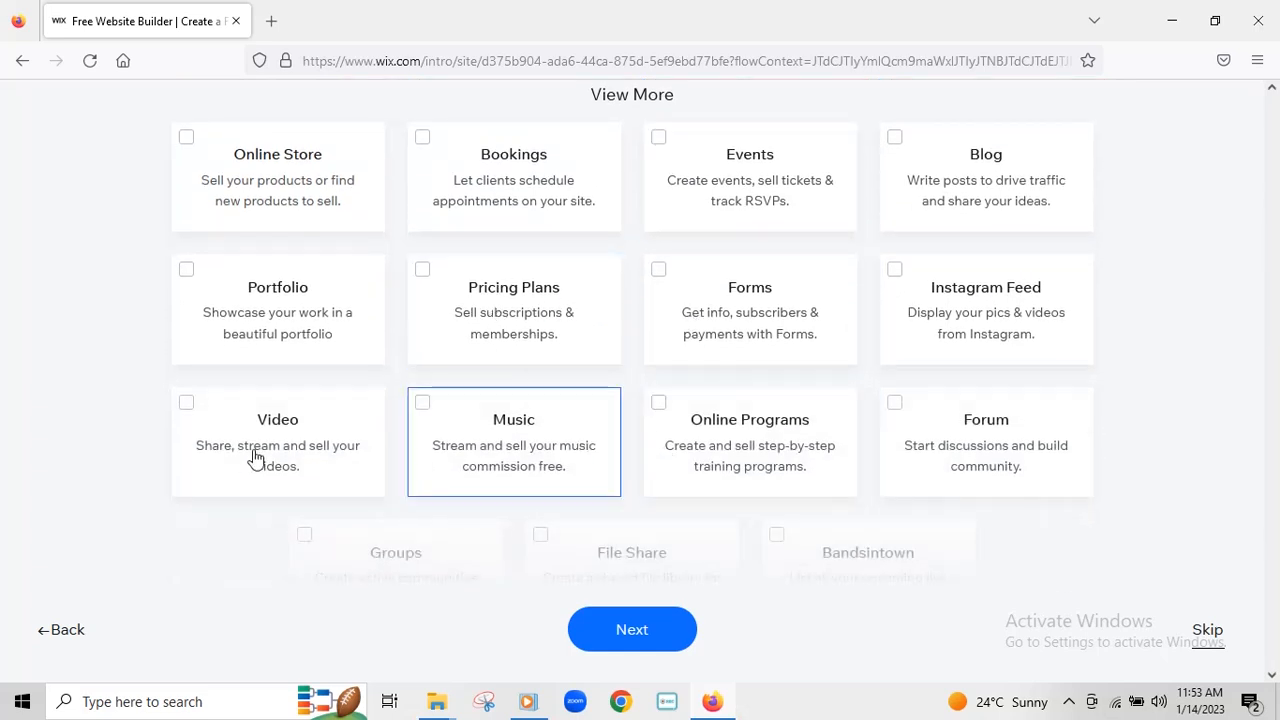
scroll(1009, 430, "down", 1)
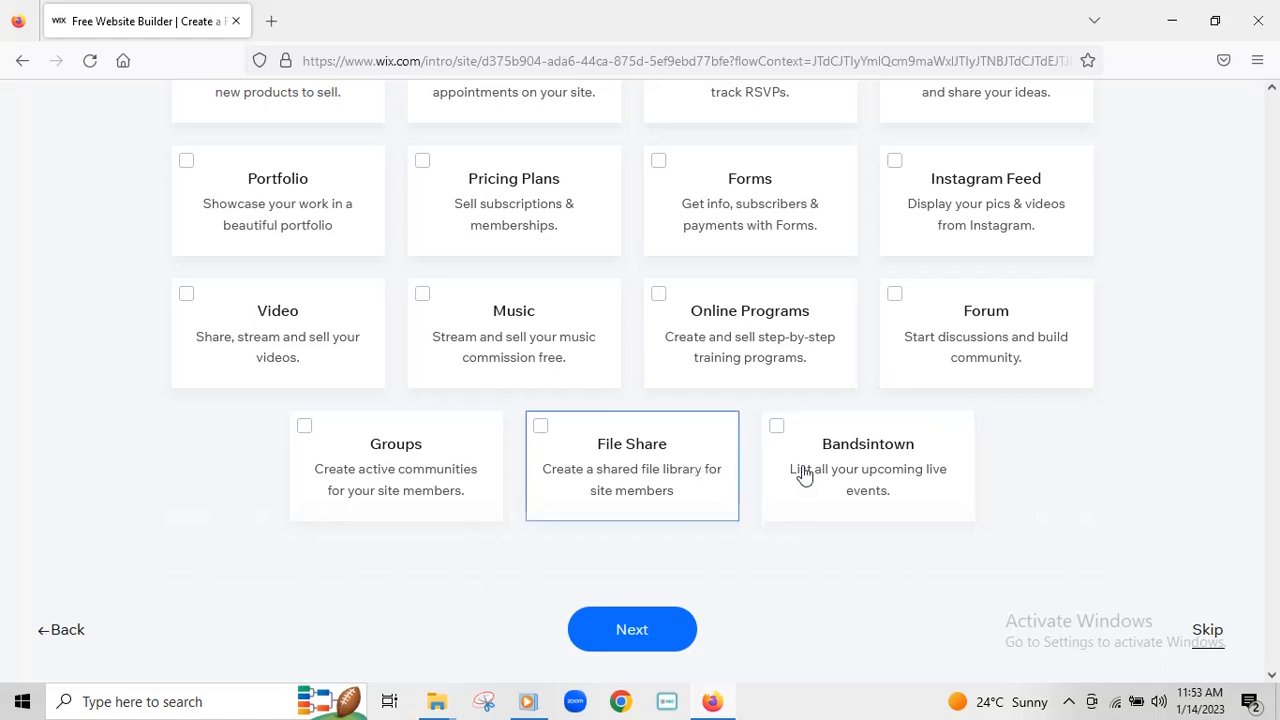
scroll(840, 440, "up", 4)
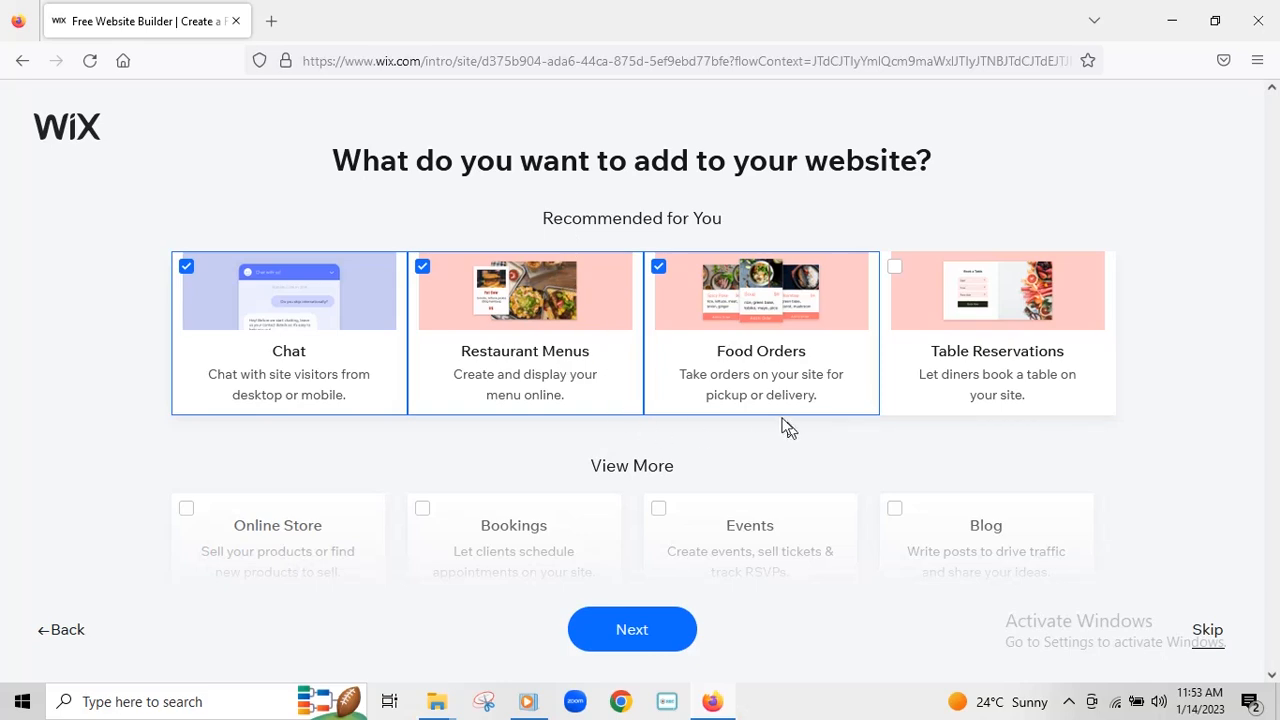
scroll(780, 420, "down", 2)
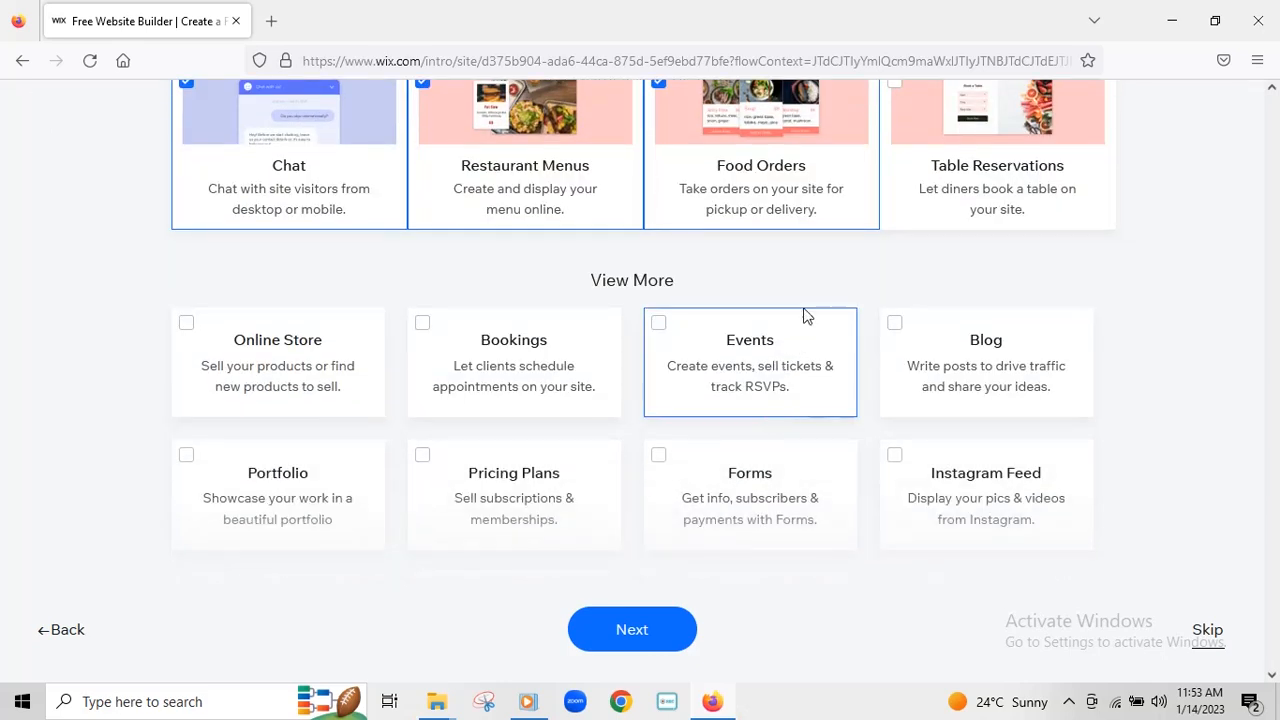
scroll(807, 316, "up", 1)
scroll(800, 250, "down", 2)
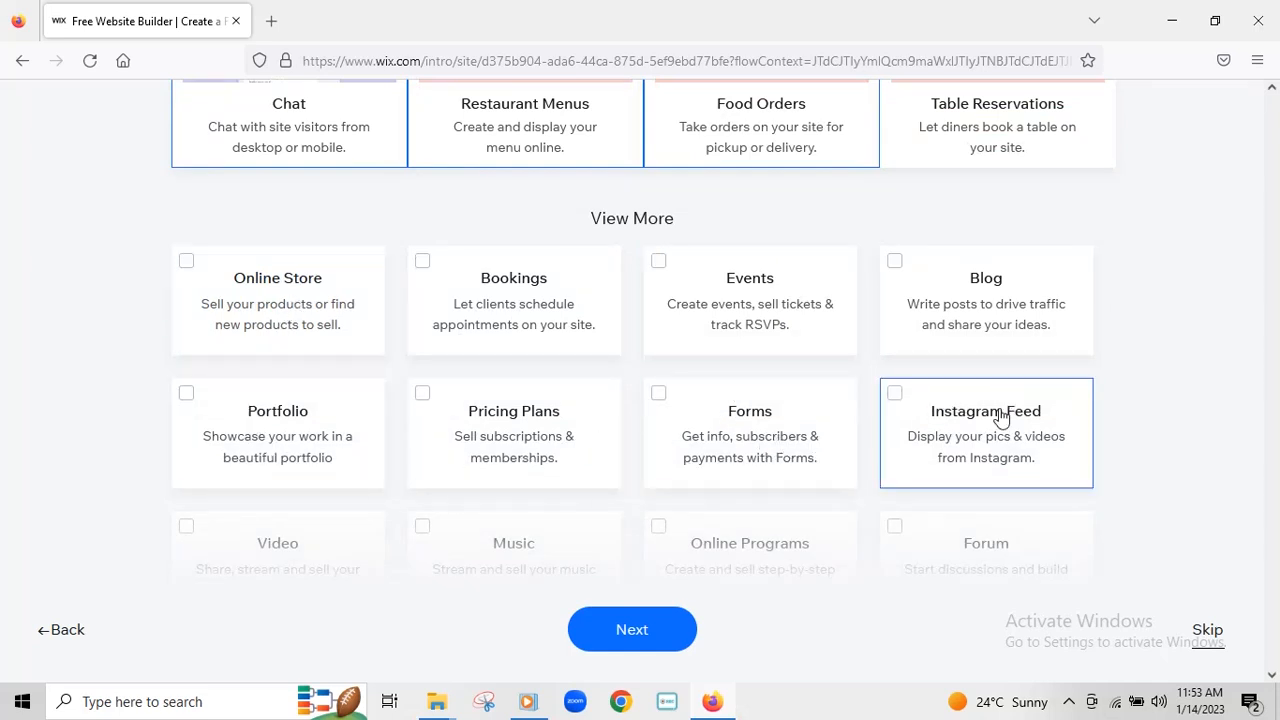
left_click(657, 400)
- Confirm the feature selection to move on to the restaurant templates
scroll(943, 349, "down", 2)
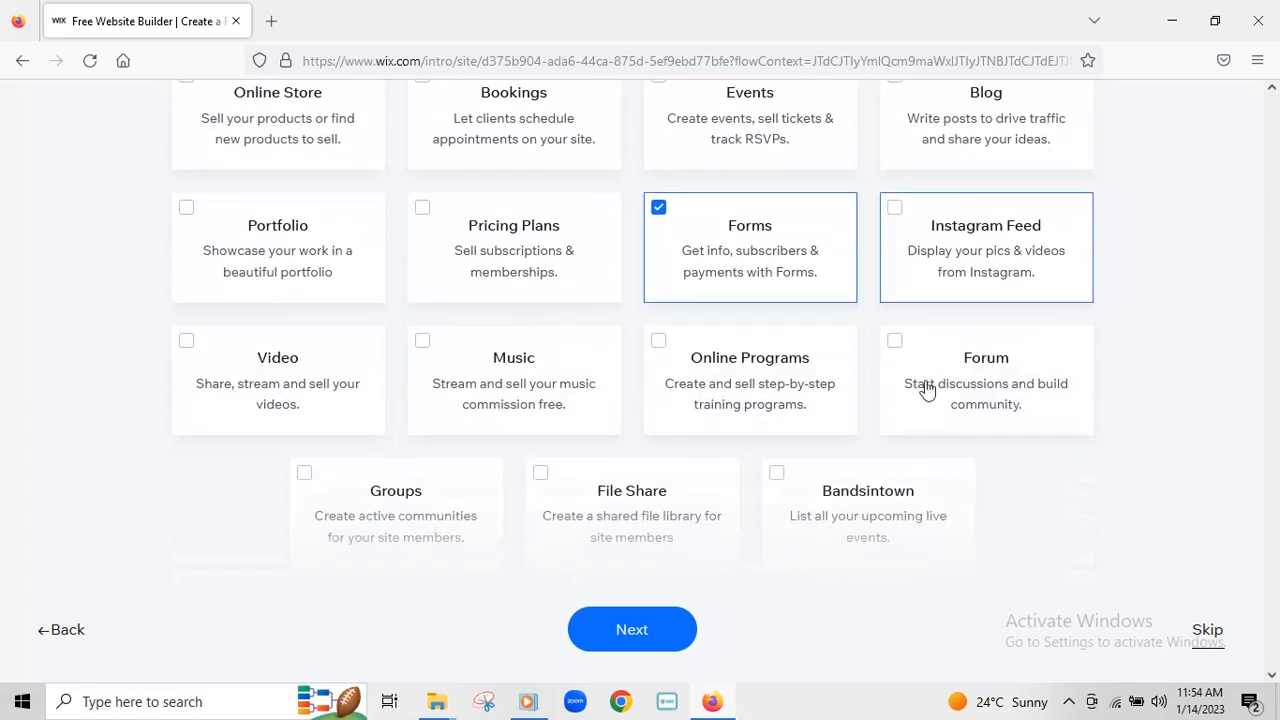
left_click(625, 630)
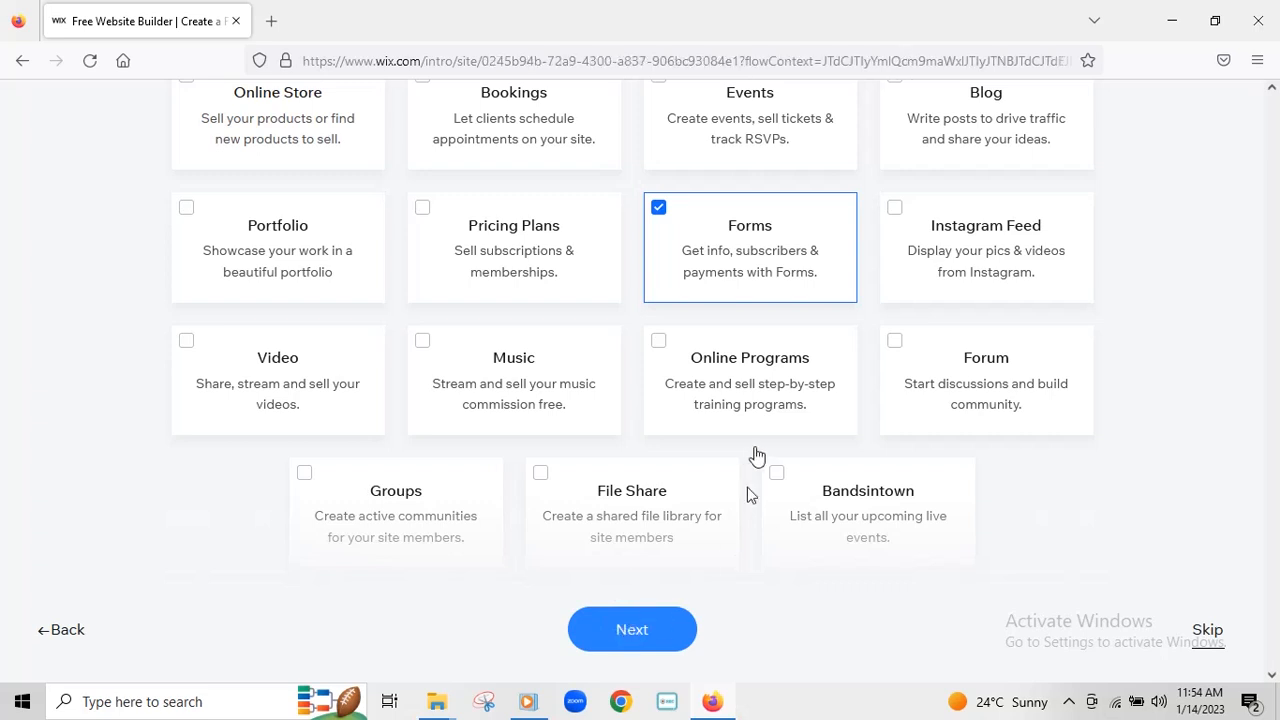
left_click(640, 632)
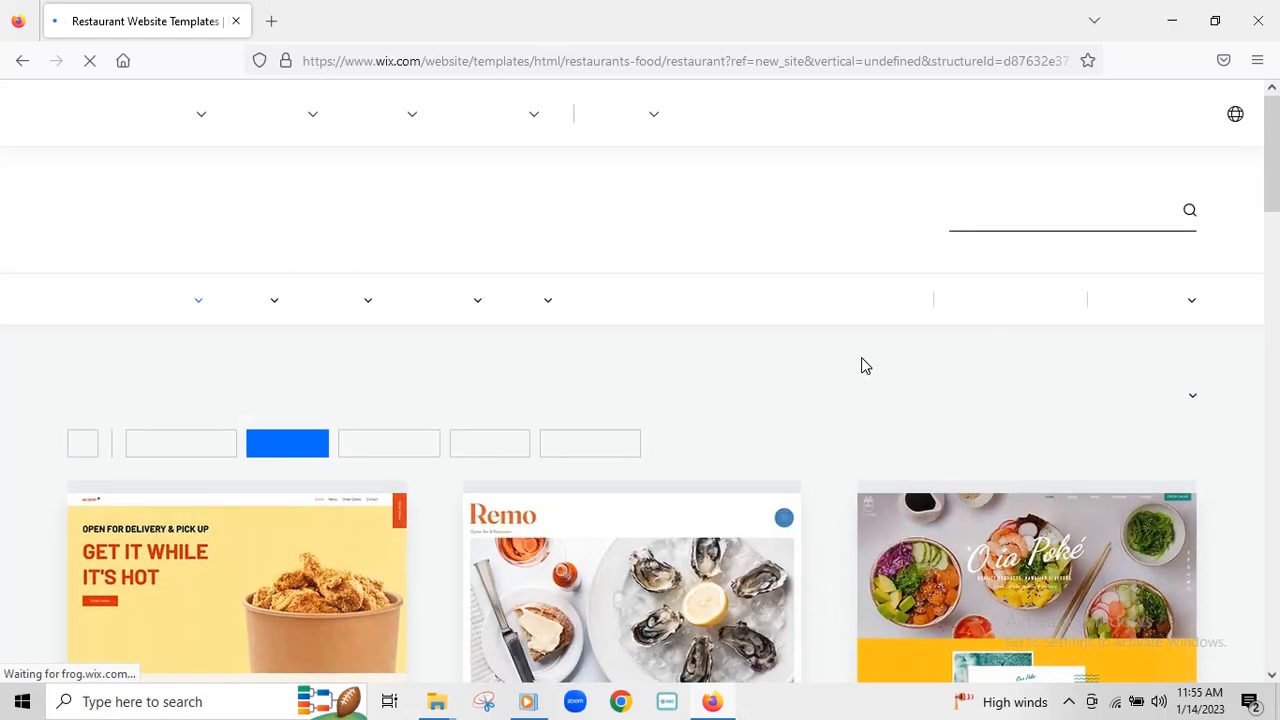
- Scroll through the restaurant template cards down to the pagination
scroll(861, 357, "down", 3)
mouse_move(655, 384)
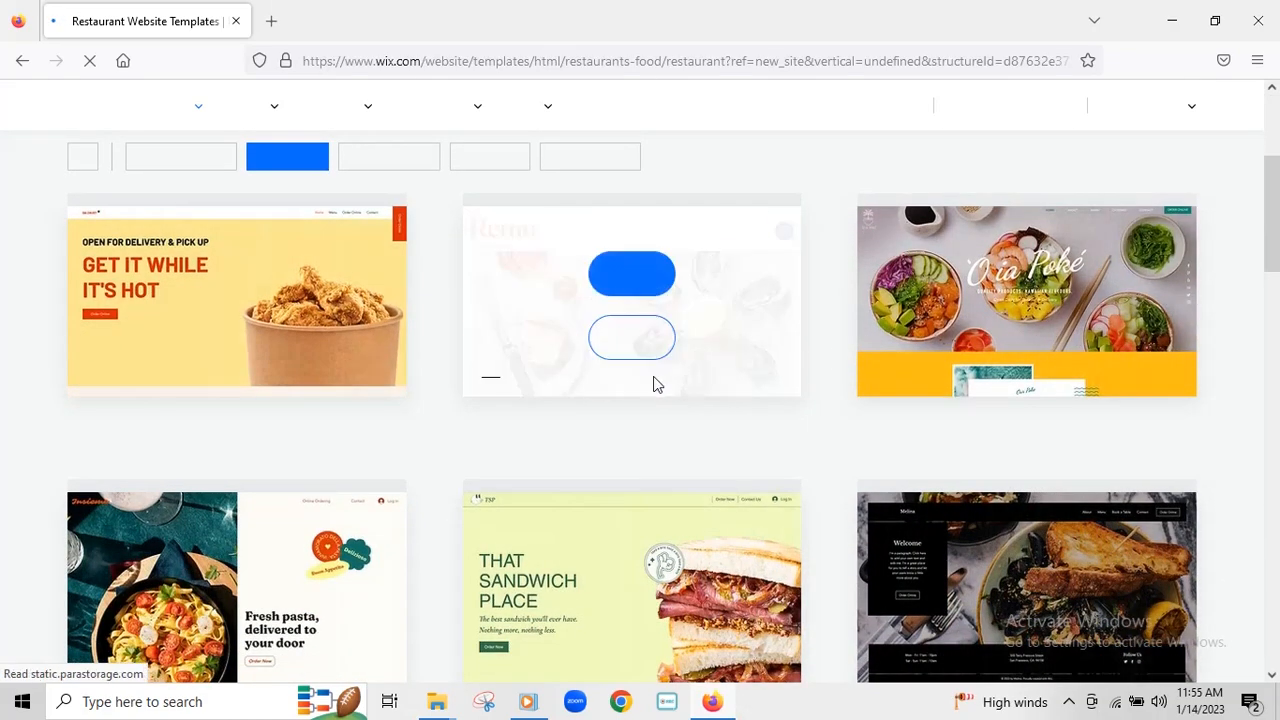
scroll(1061, 324, "down", 5)
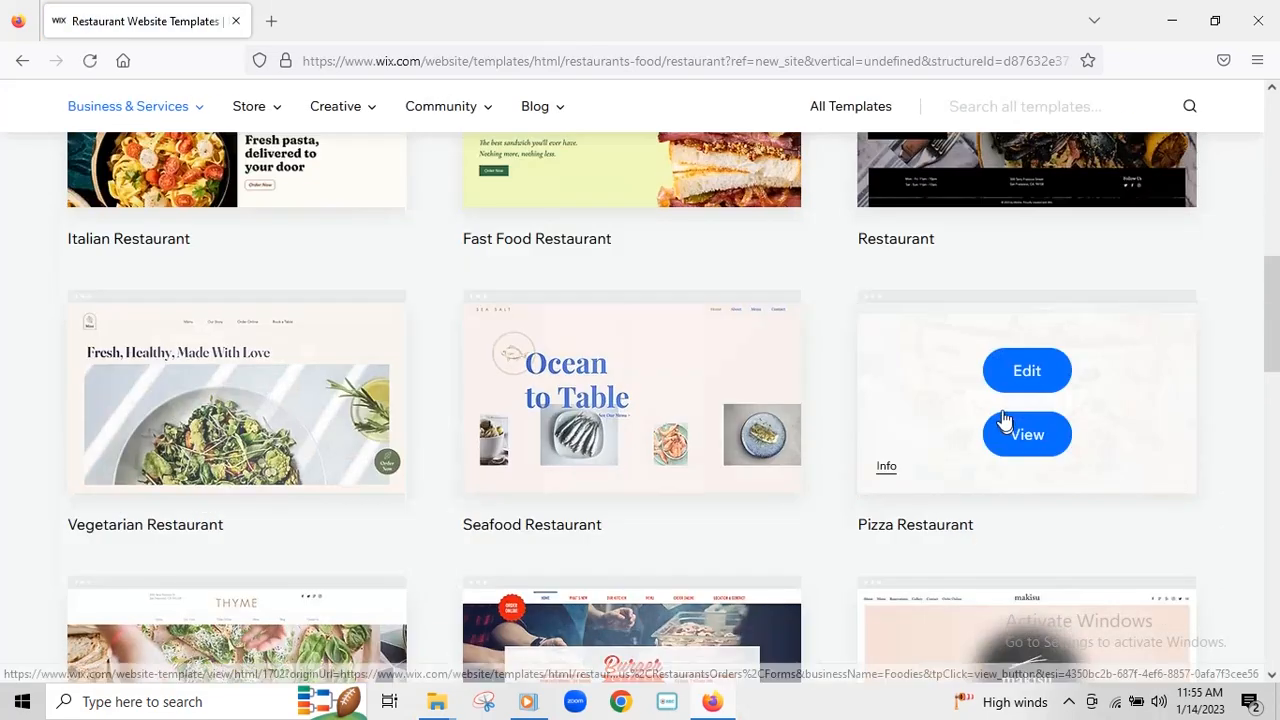
scroll(823, 373, "down", 5)
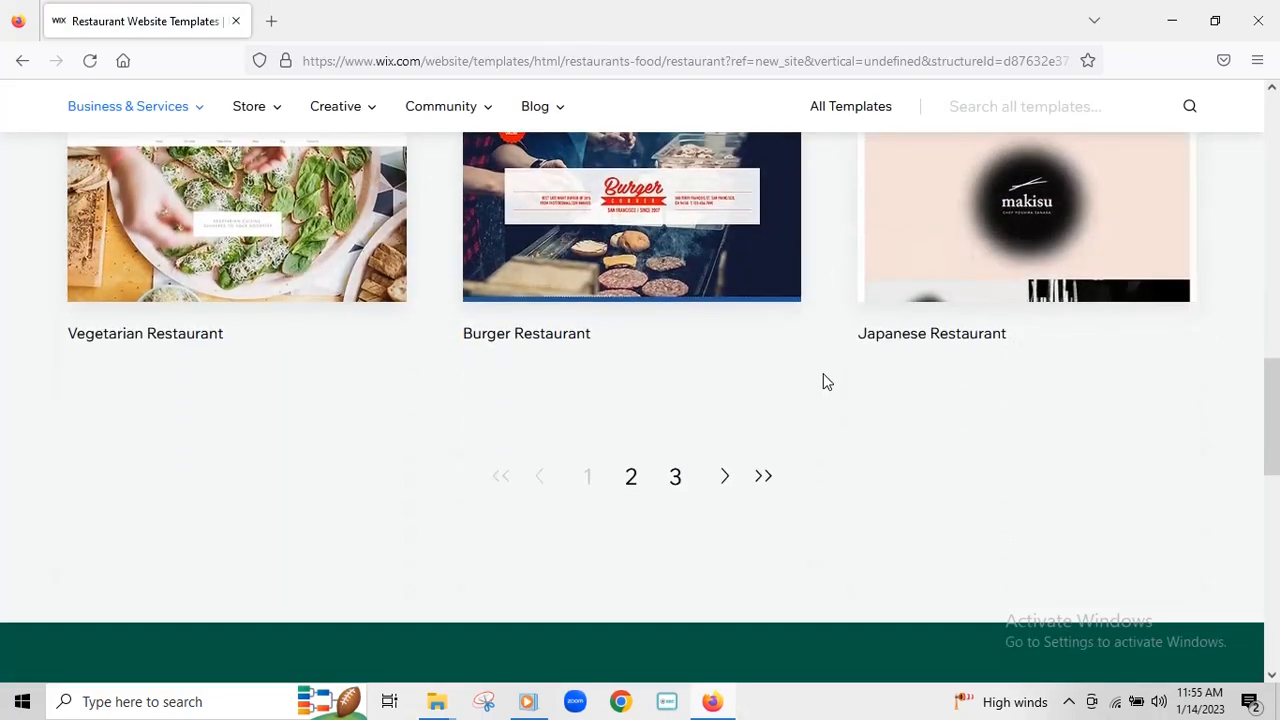
scroll(851, 388, "up", 12)
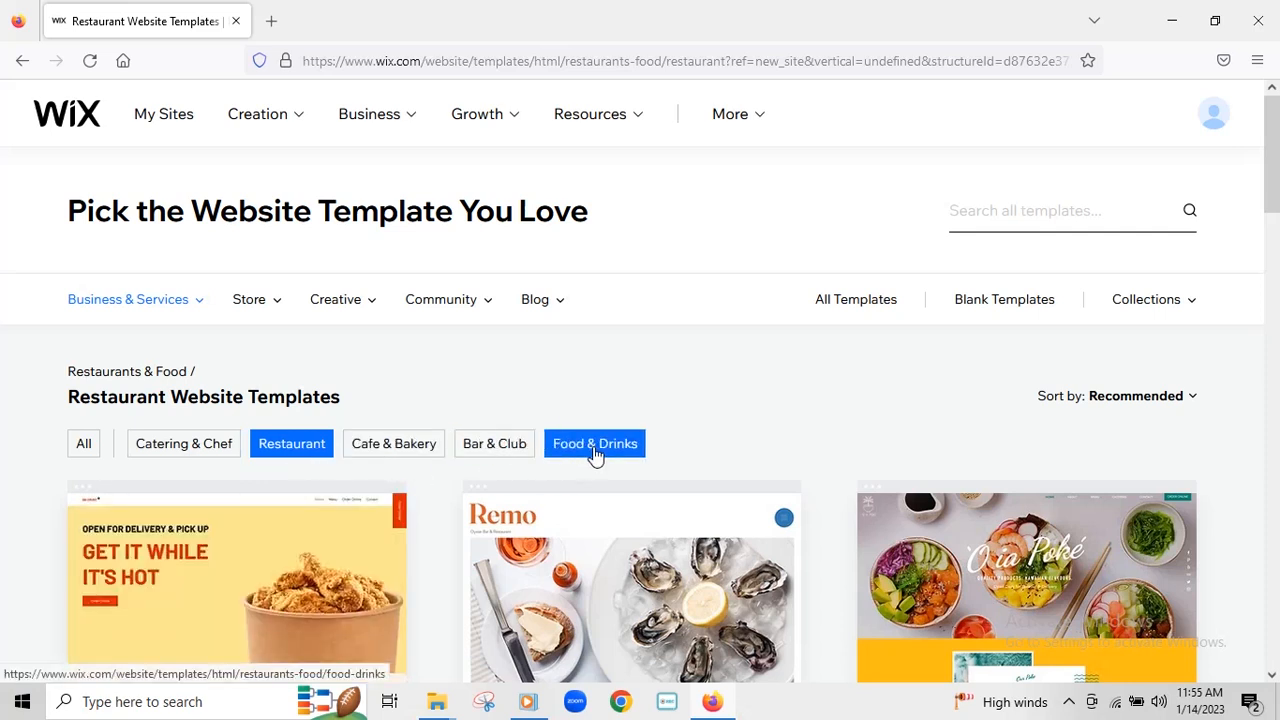
scroll(927, 468, "down", 10)
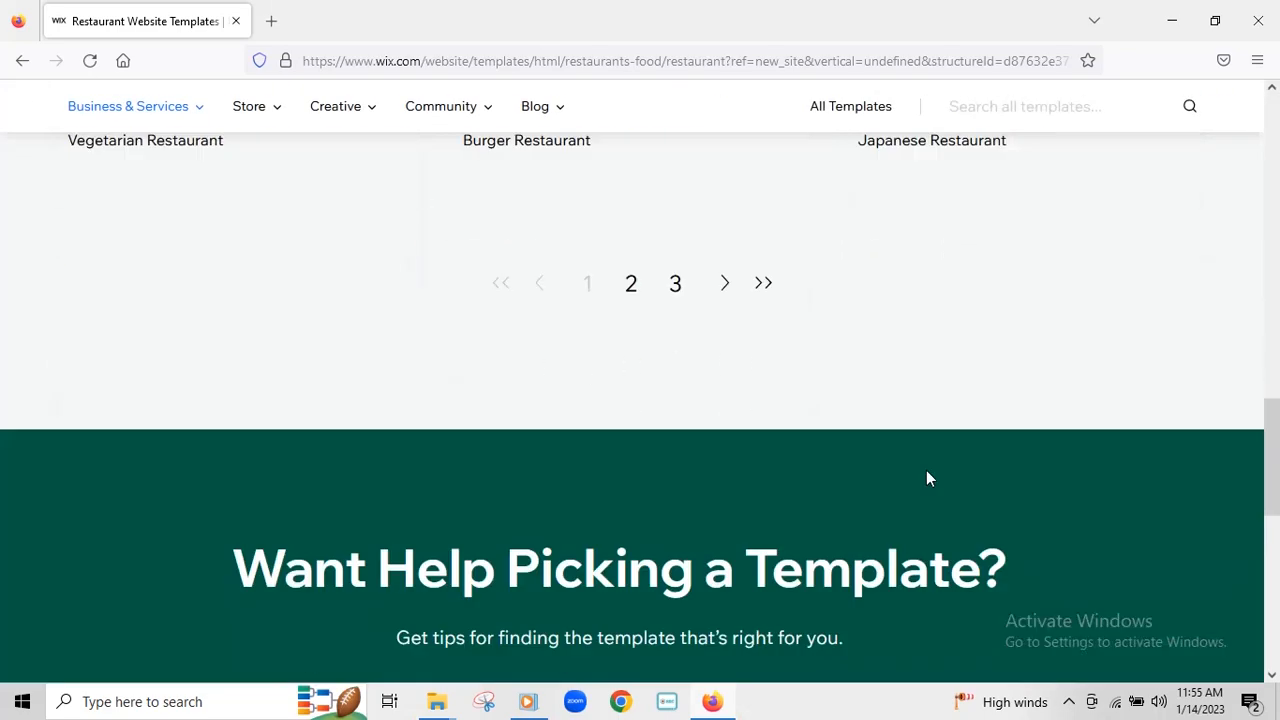
- Browse the second and third pages of restaurant templates
left_click(631, 286)
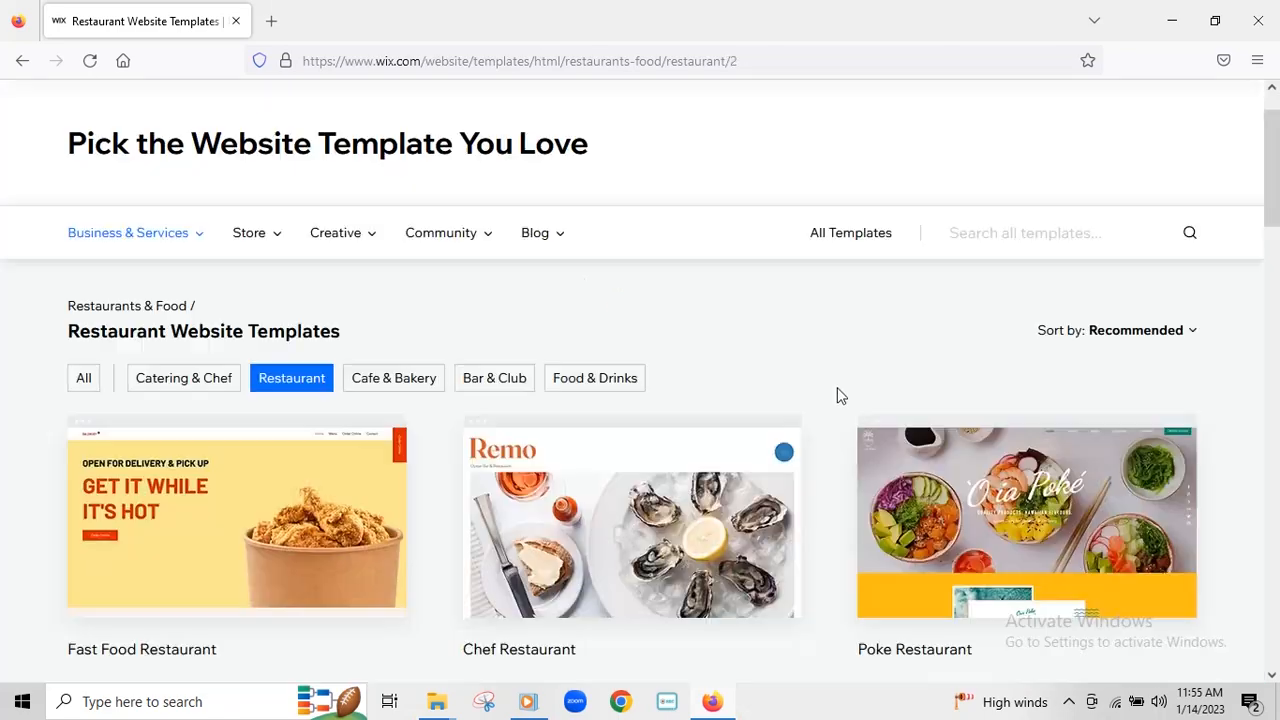
scroll(893, 385, "down", 3)
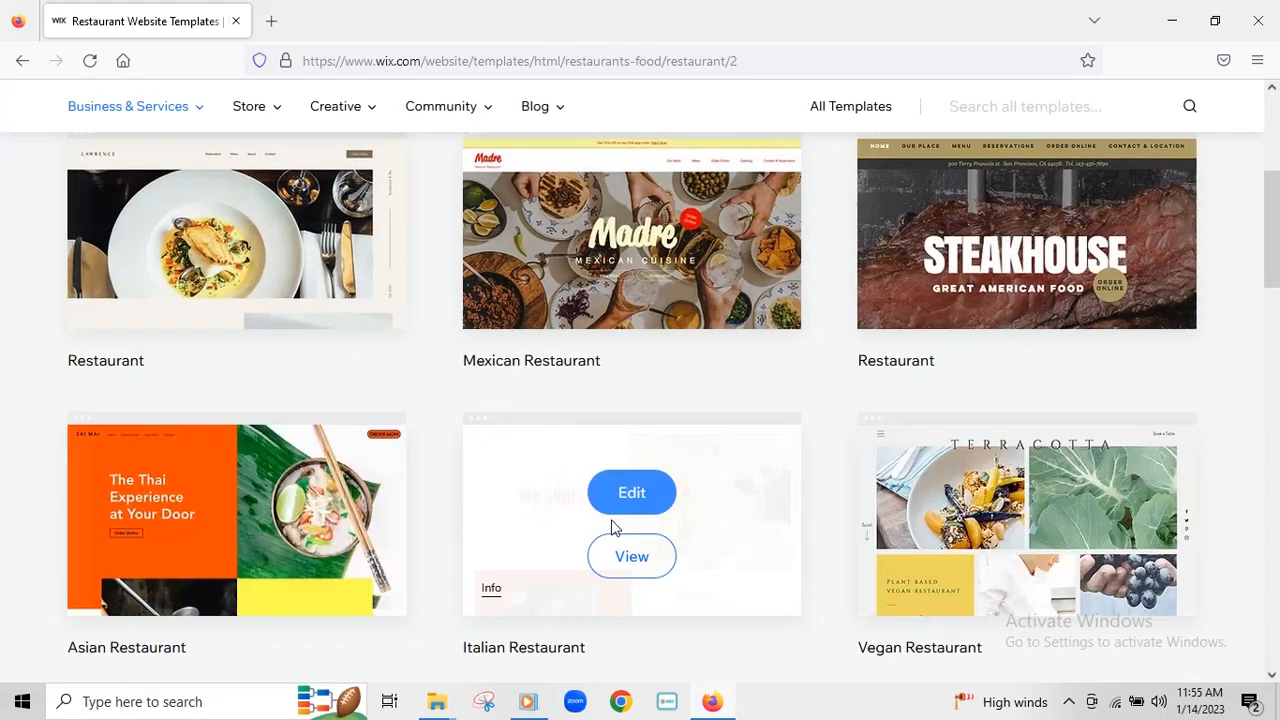
scroll(1048, 340, "down", 5)
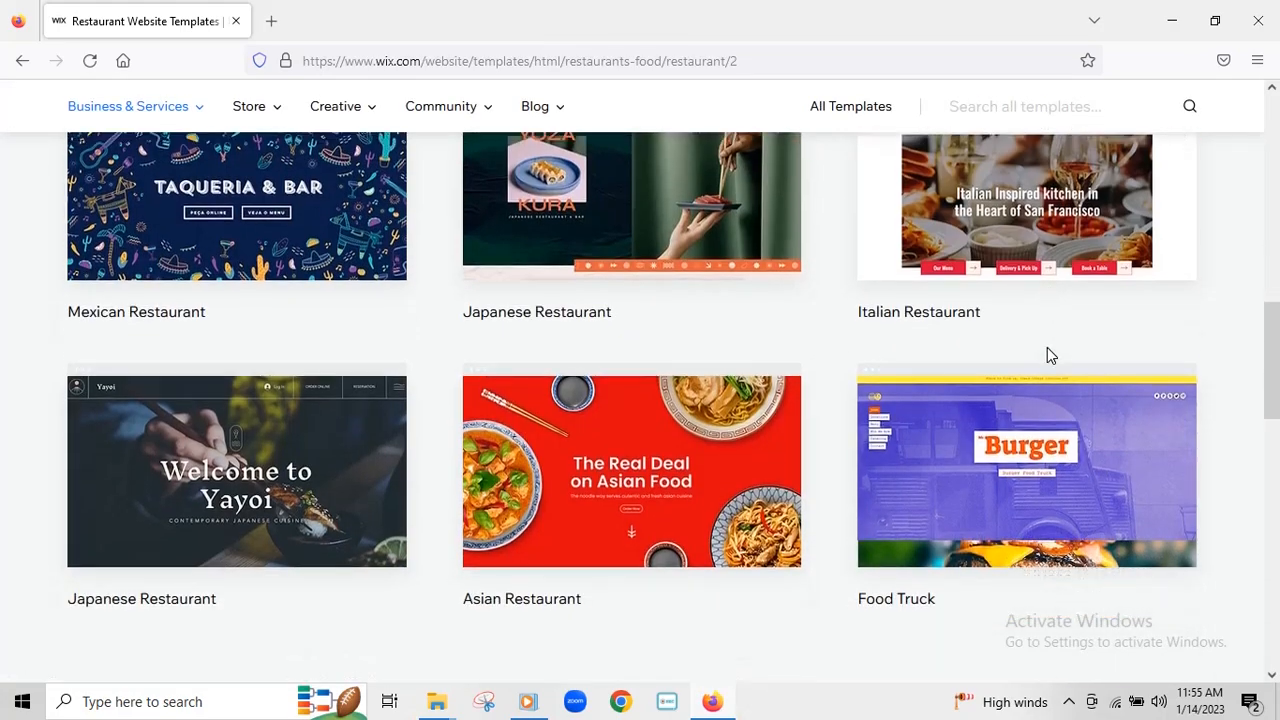
scroll(1048, 276, "up", 4)
scroll(1048, 277, "down", 3)
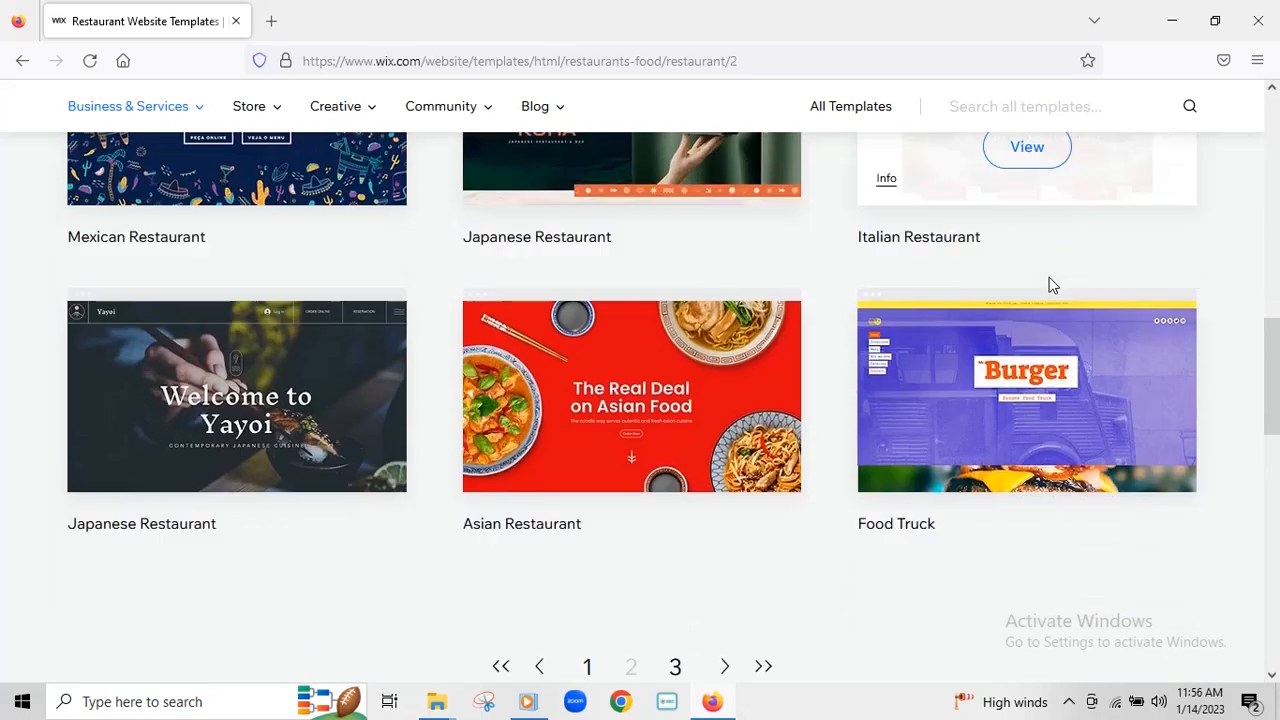
left_click(676, 506)
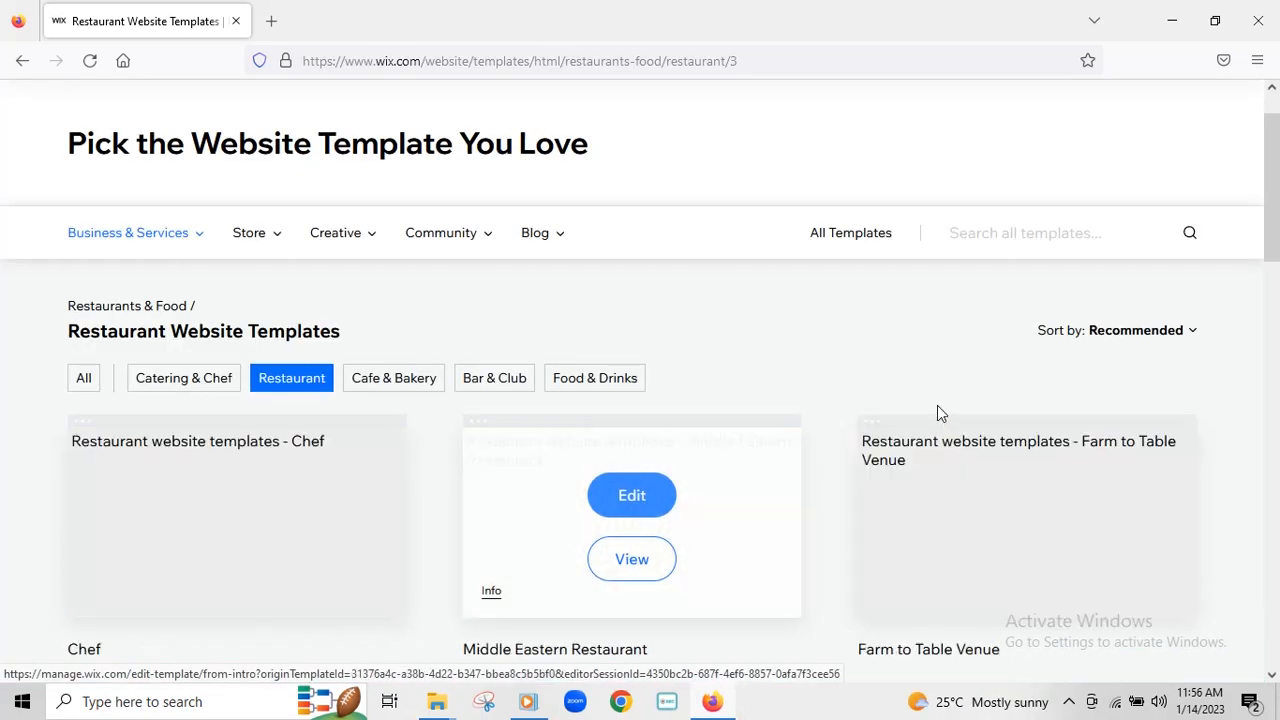
scroll(937, 410, "down", 3)
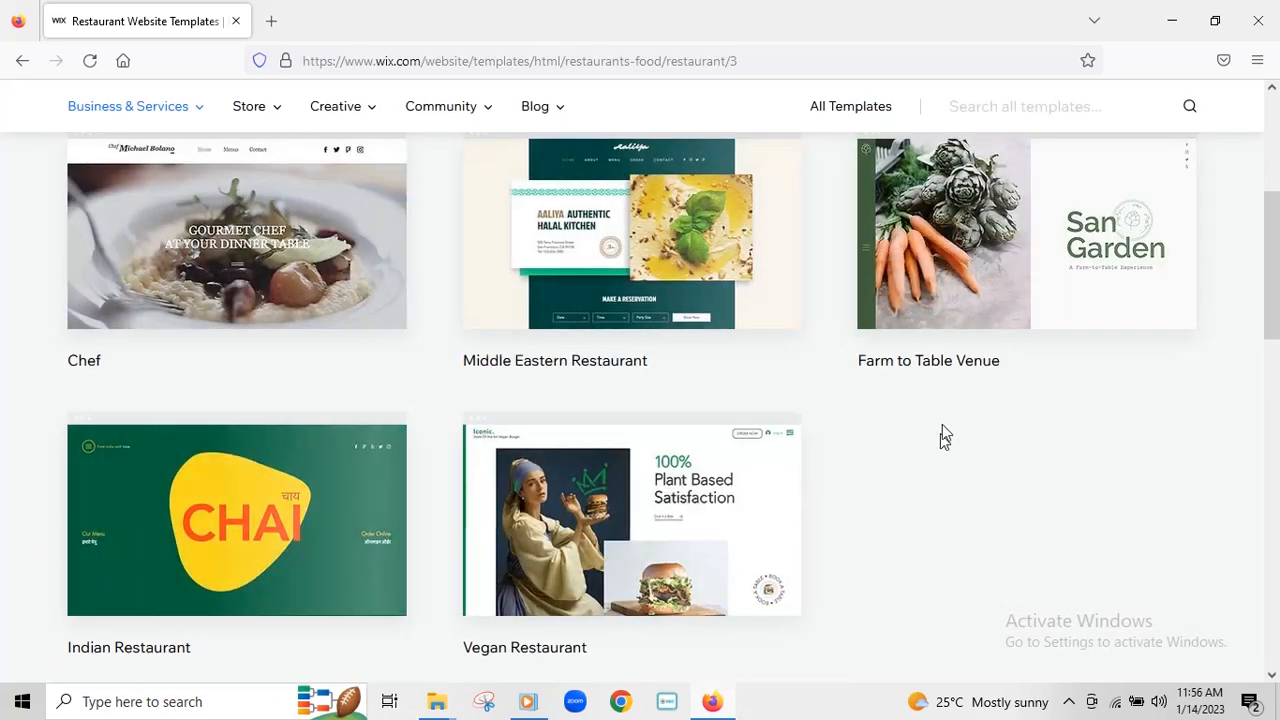
scroll(944, 420, "down", 5)
scroll(949, 392, "up", 8)
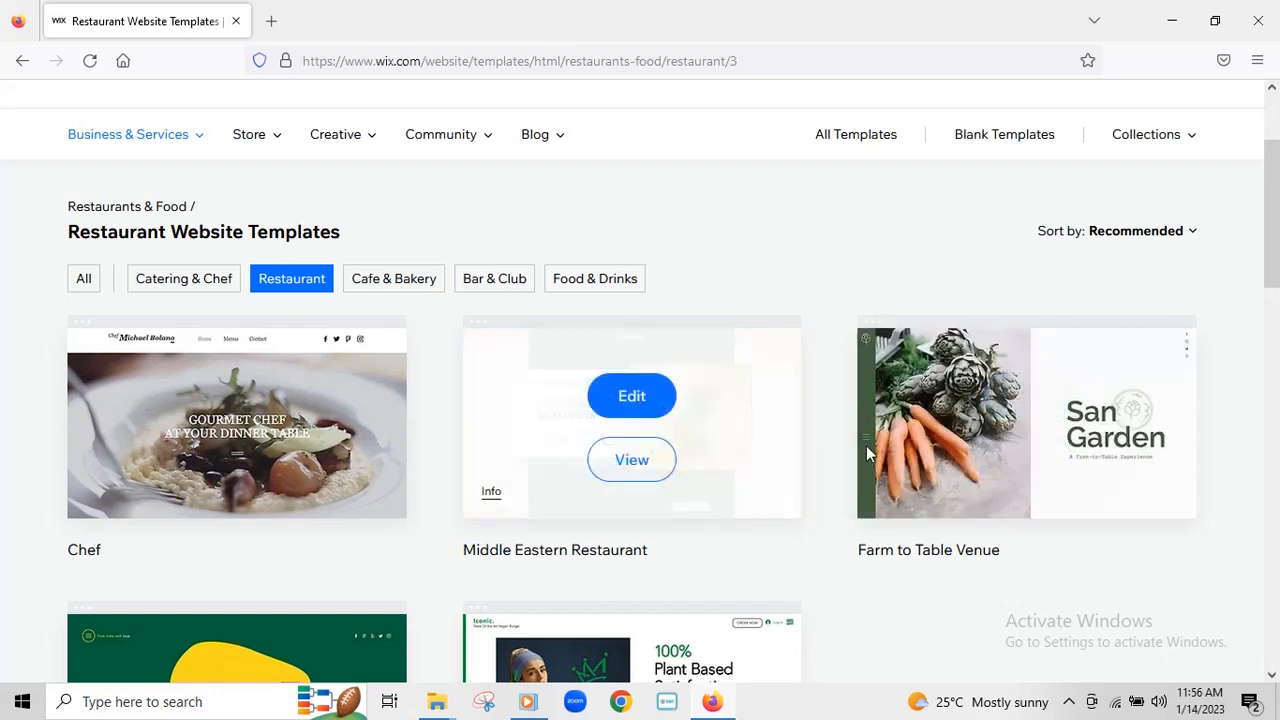
scroll(868, 445, "up", 2)
scroll(880, 415, "down", 4)
scroll(882, 415, "down", 3)
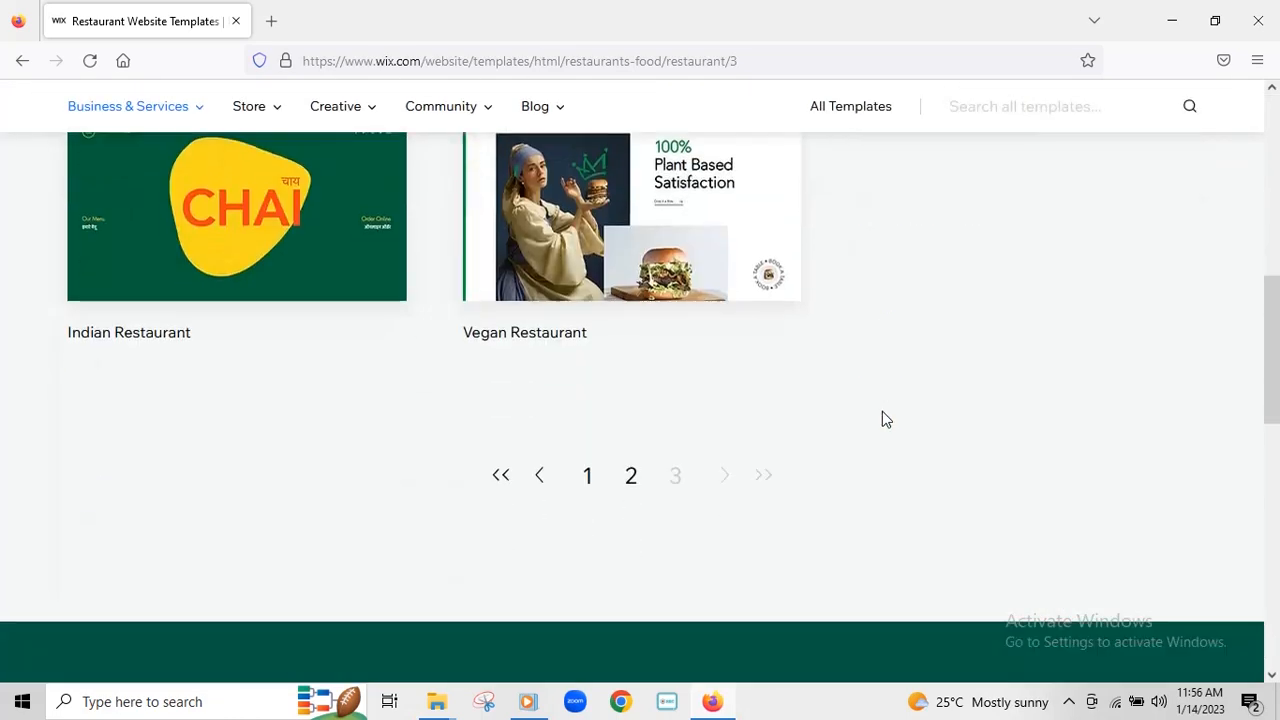
- Return to page 1 and preview the Vegetarian Restaurant template in a new tab
left_click(588, 478)
scroll(862, 383, "down", 5)
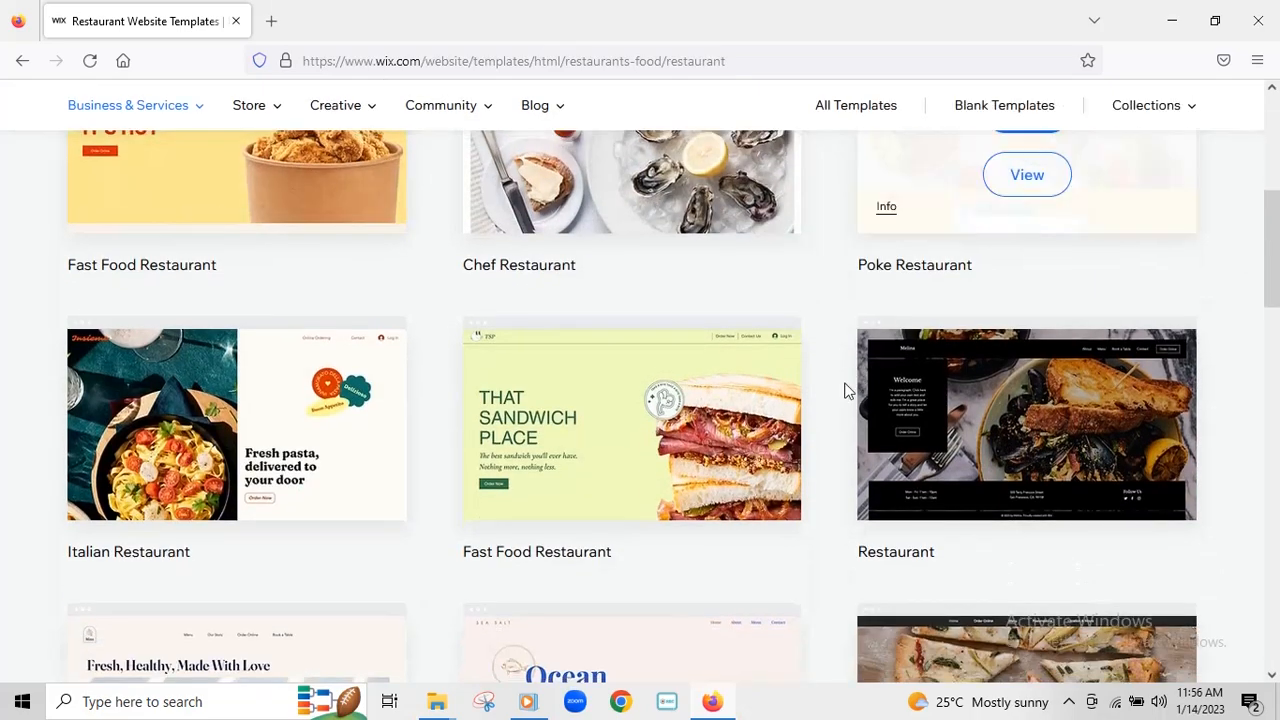
scroll(865, 352, "down", 3)
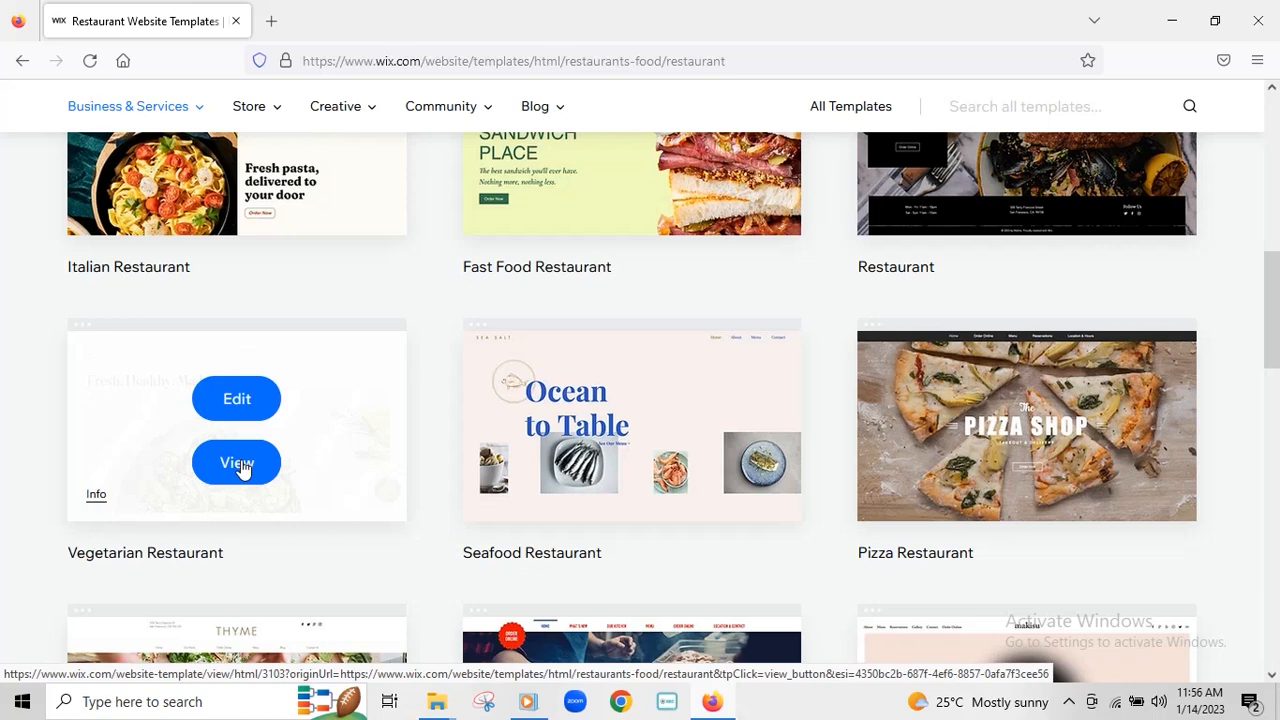
left_click(240, 465)
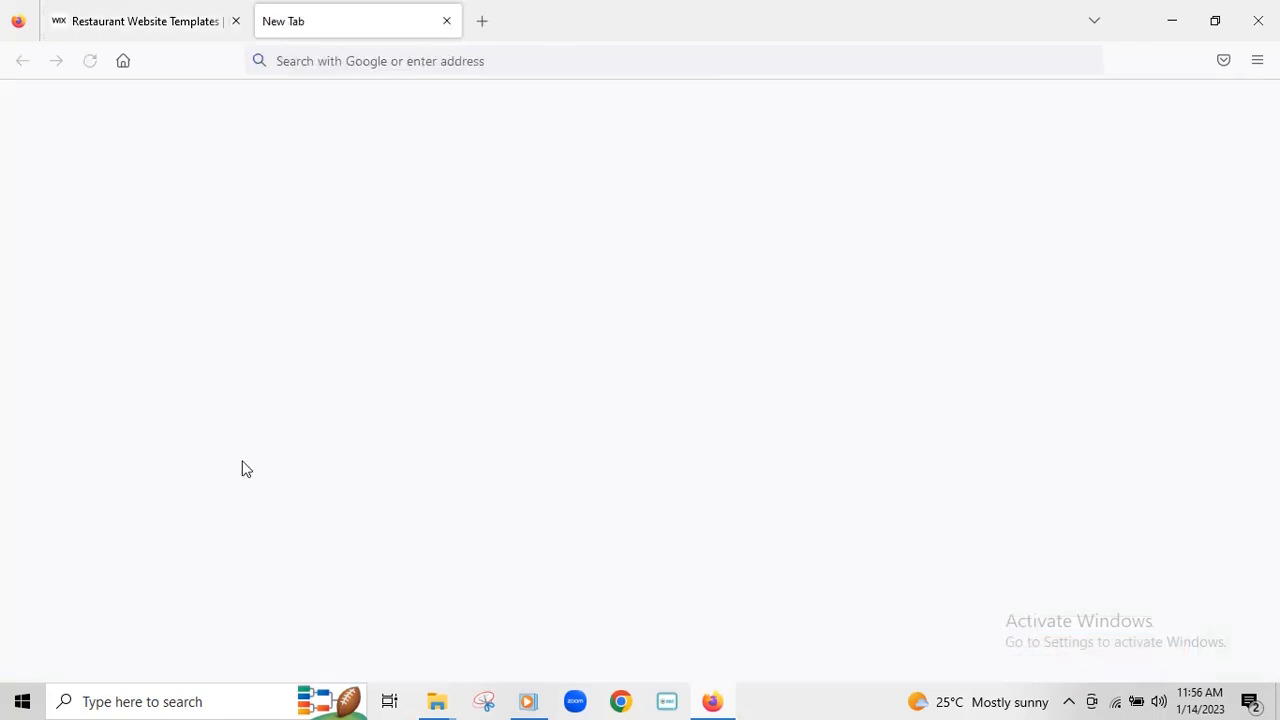
- Look through the Mint template preview, including its Farm-to-Table section and Book a Table form
left_click(343, 22)
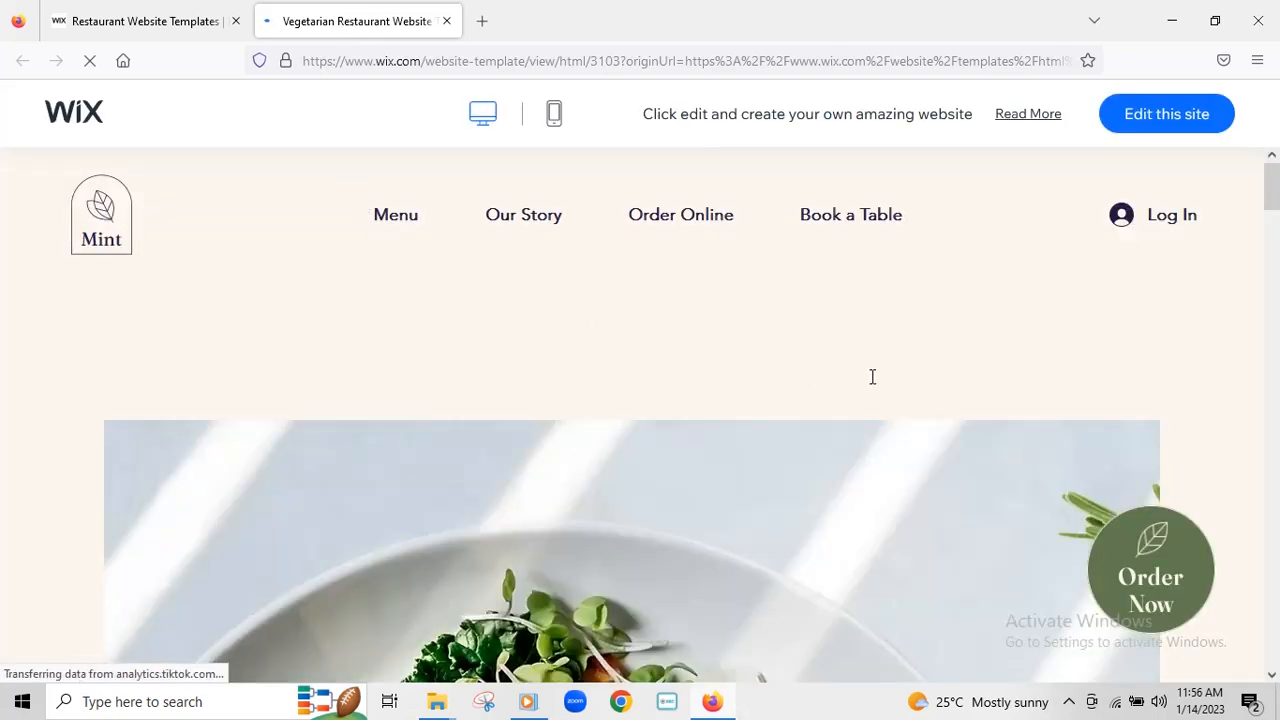
scroll(805, 295, "down", 2)
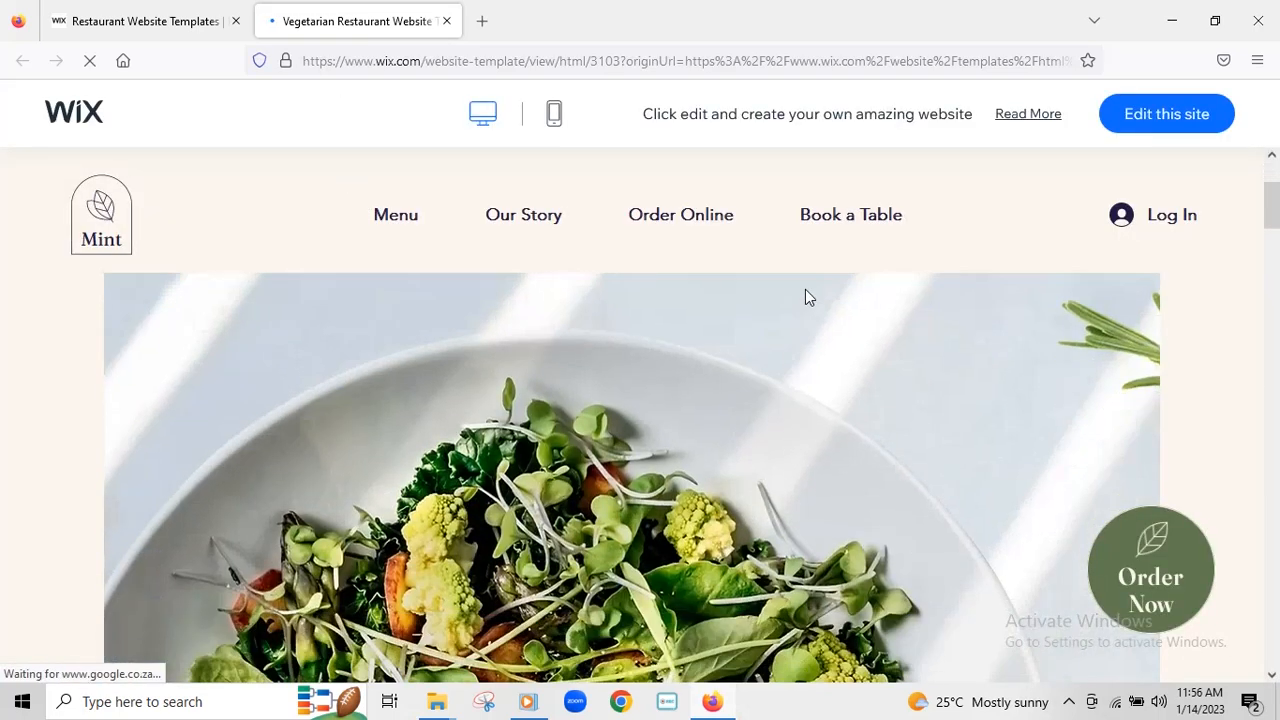
scroll(805, 295, "down", 3)
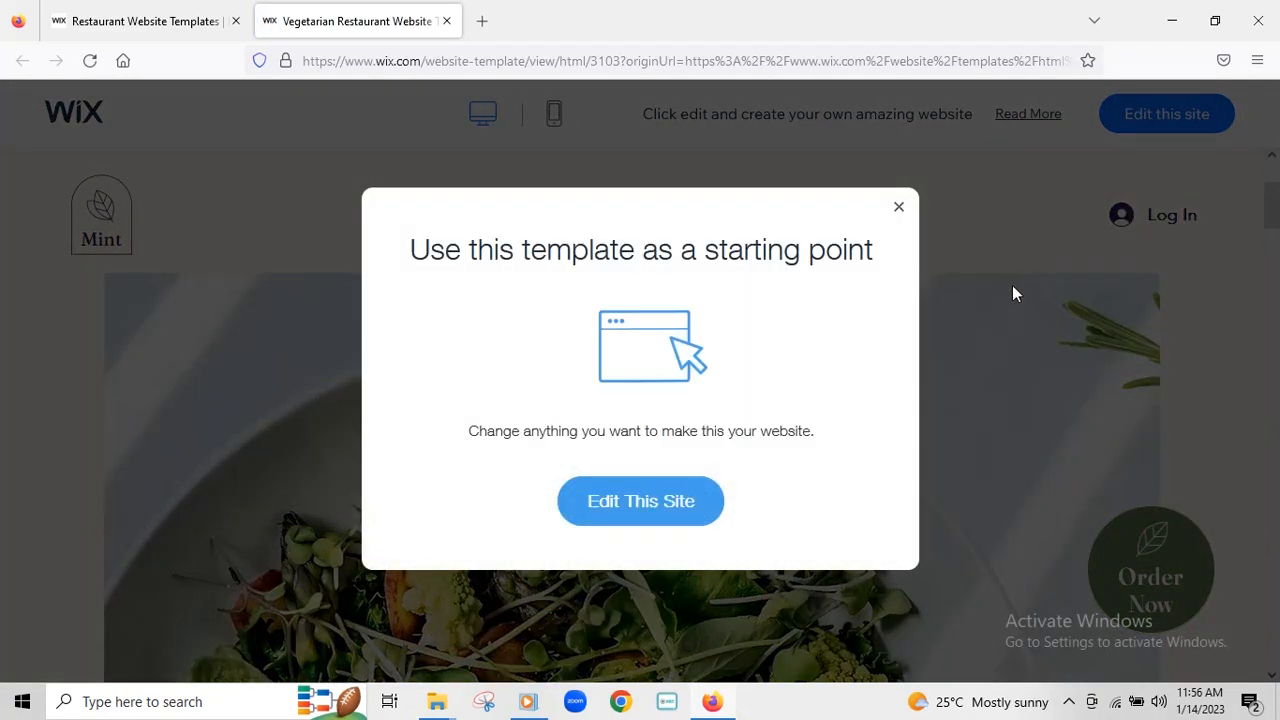
left_click(899, 210)
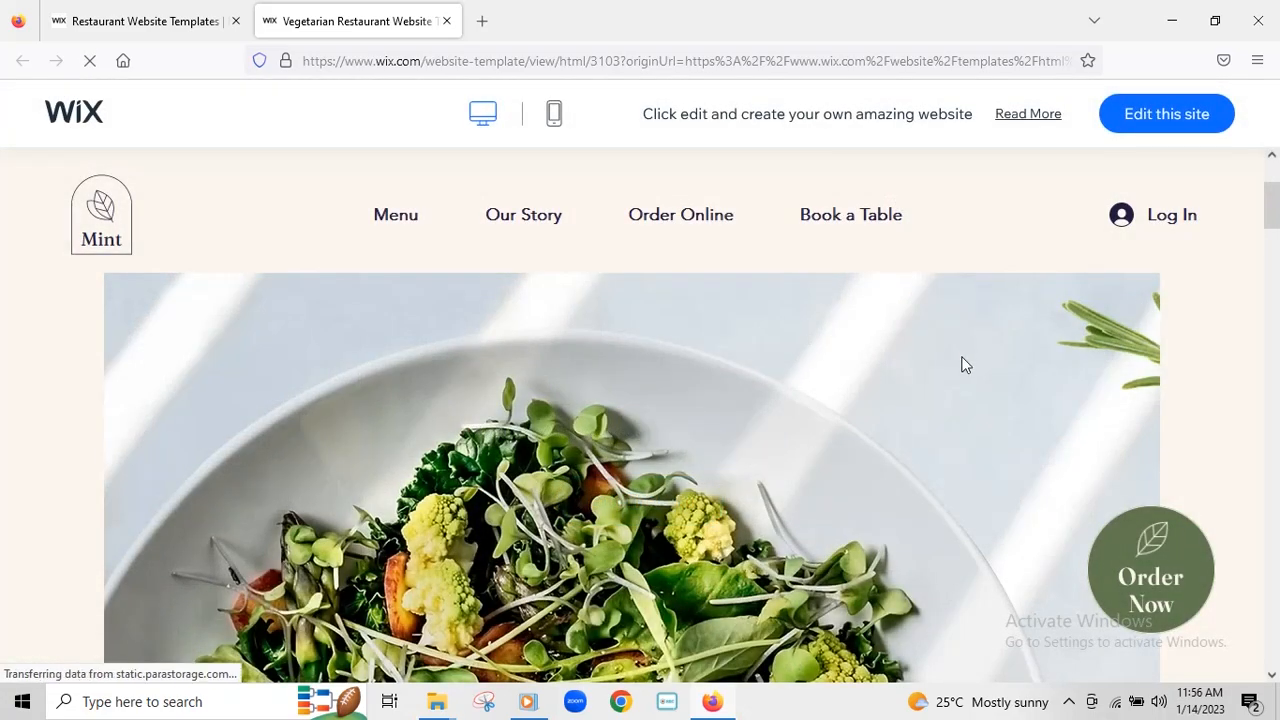
scroll(856, 342, "down", 5)
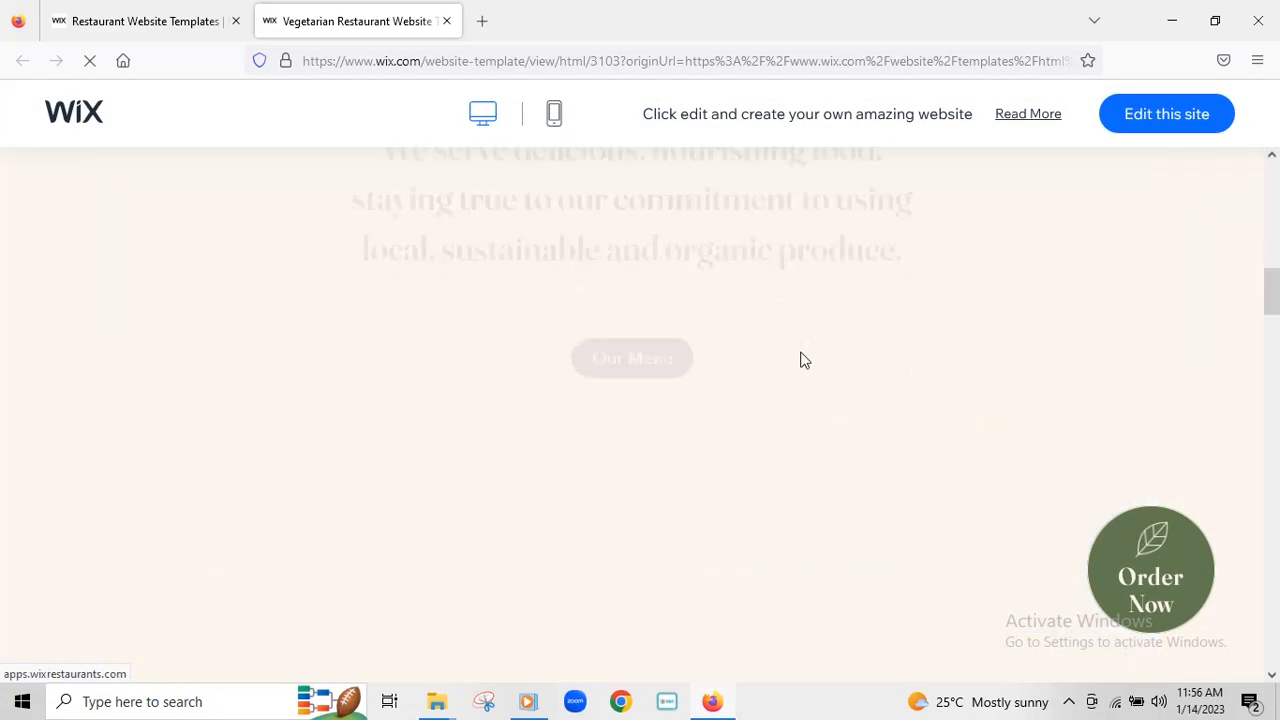
scroll(812, 345, "up", 4)
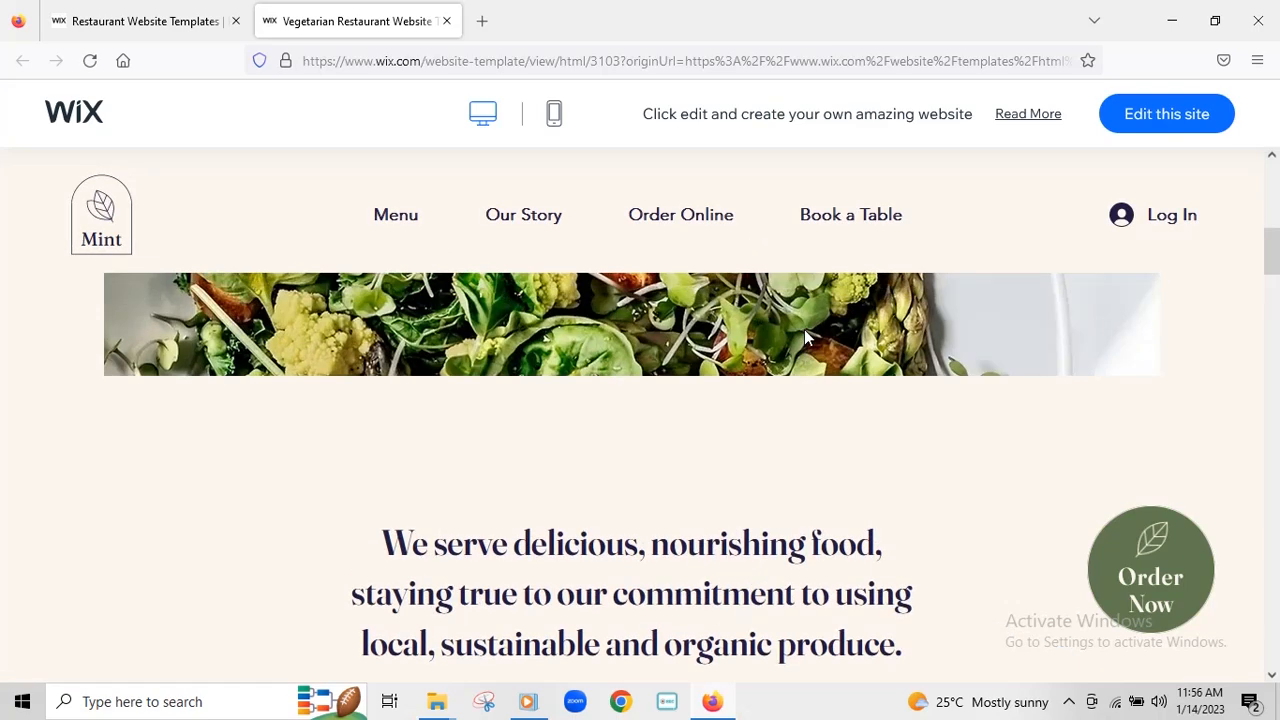
scroll(812, 345, "down", 3)
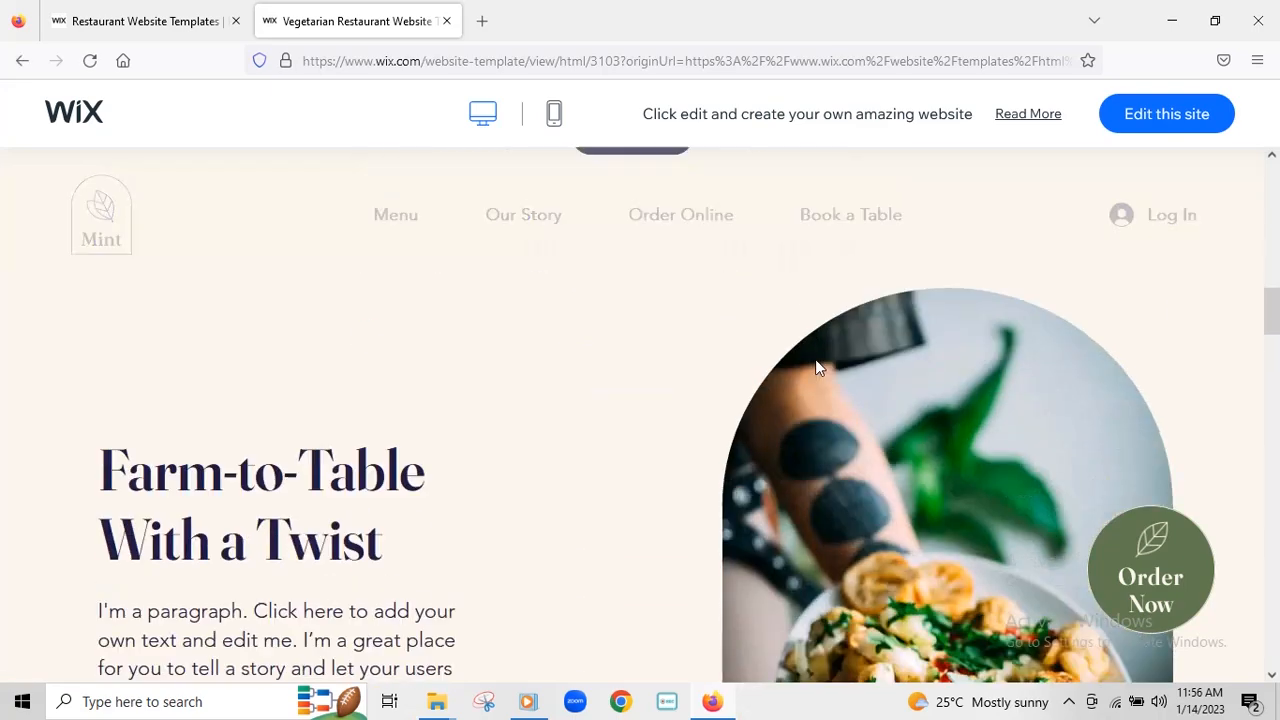
scroll(843, 340, "down", 6)
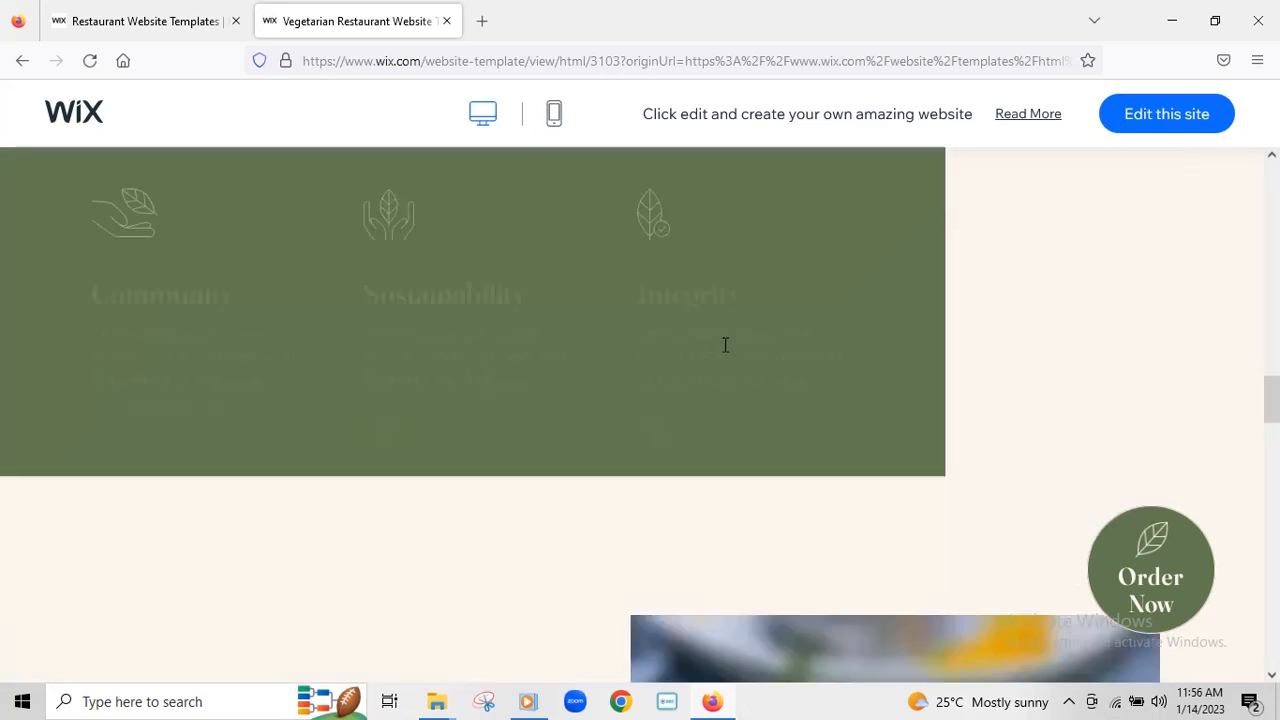
scroll(786, 340, "down", 8)
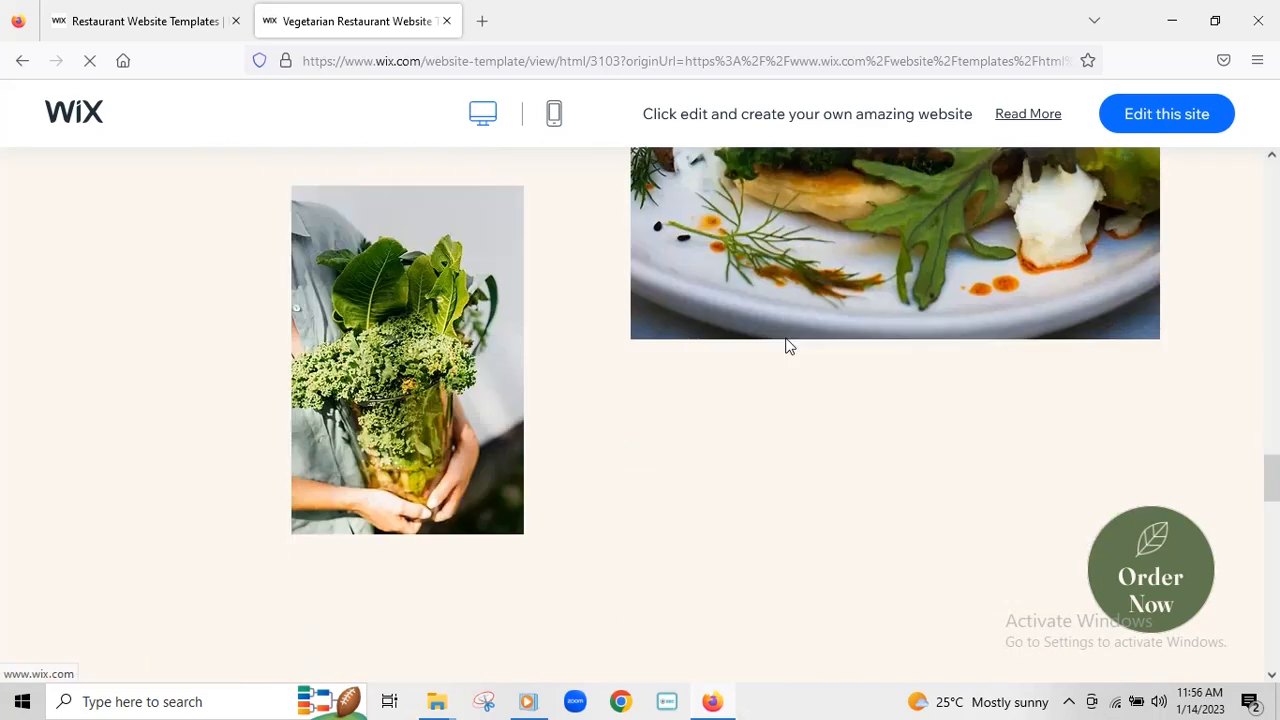
scroll(786, 346, "down", 10)
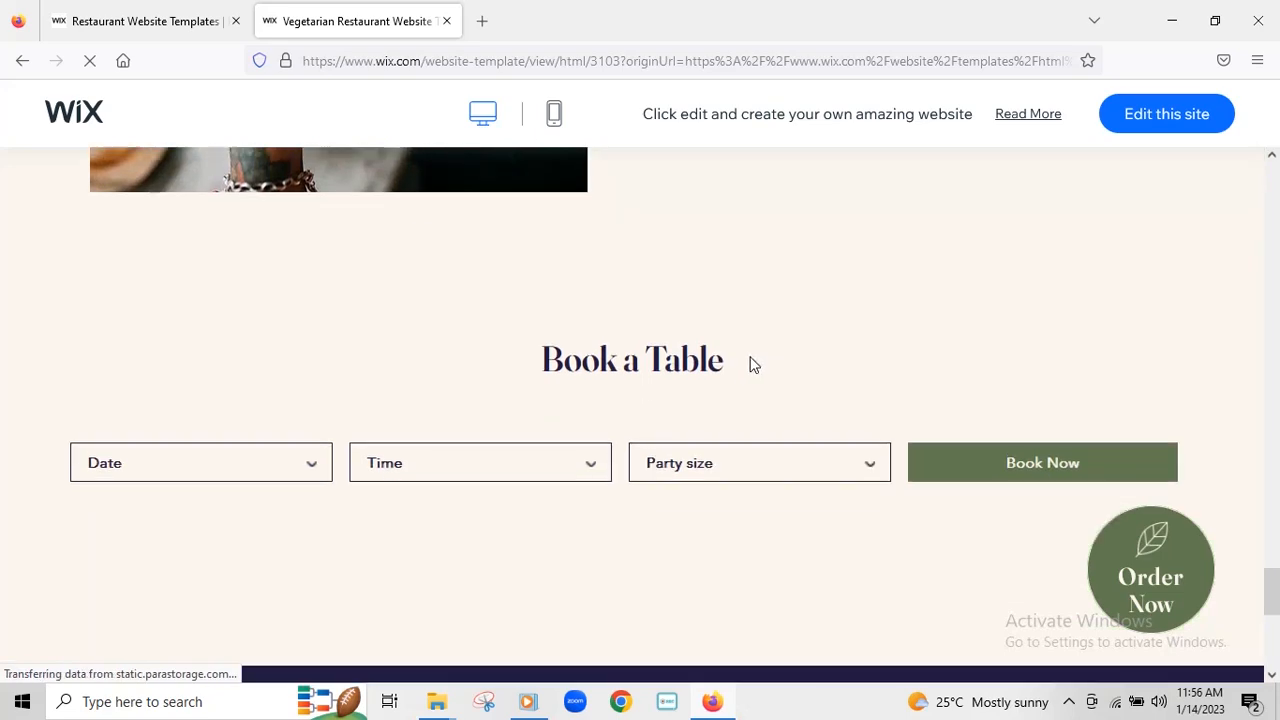
scroll(746, 380, "up", 5)
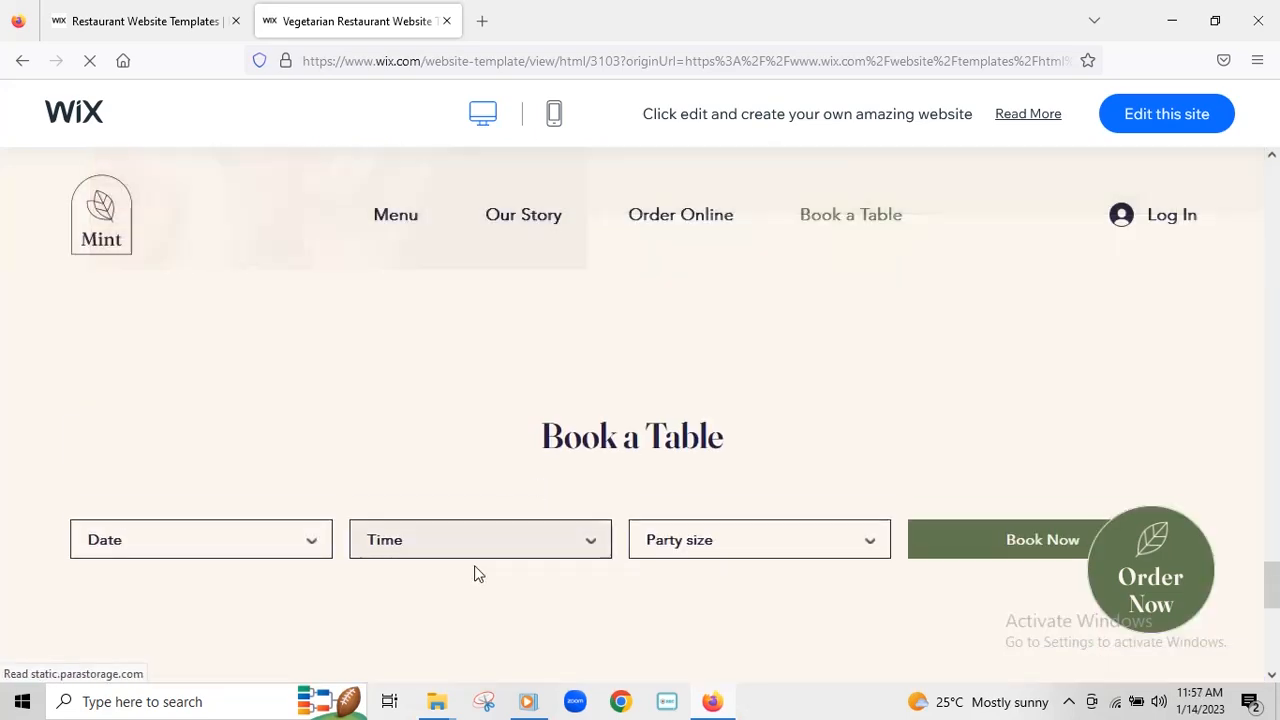
scroll(689, 398, "up", 5)
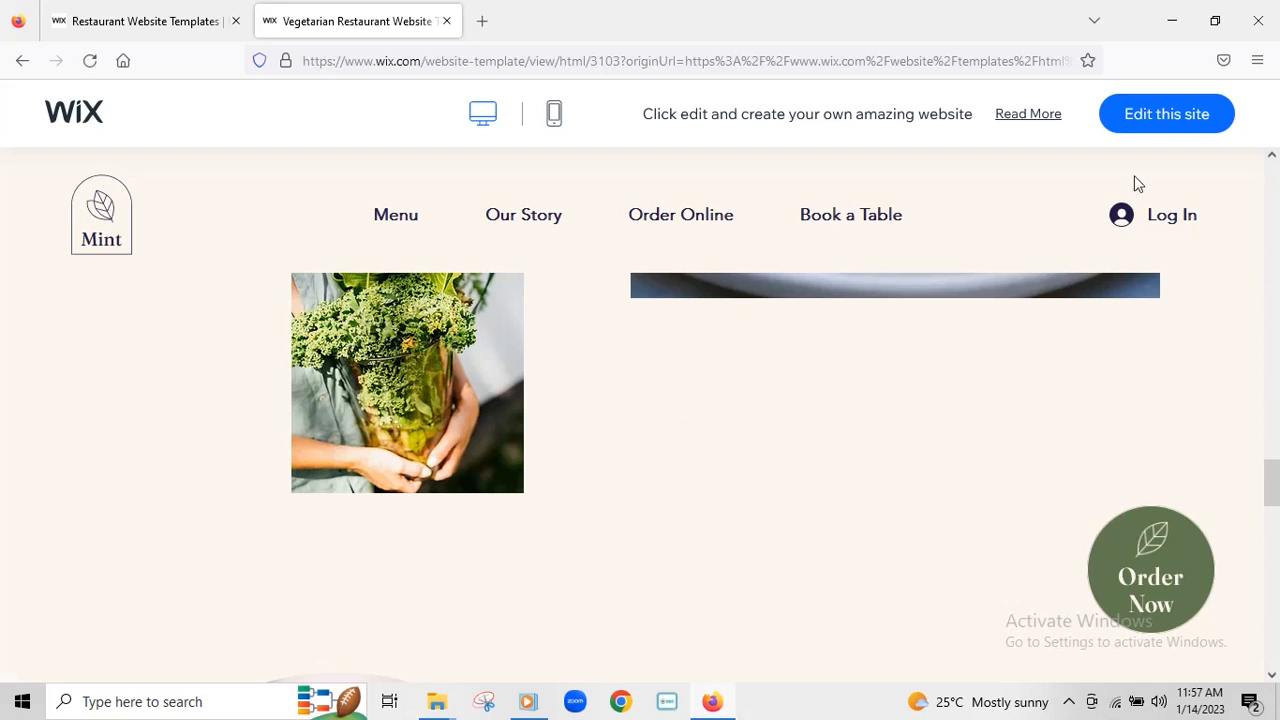
- Open the Mint template in the editor, scroll through its home page and select the header strip
left_click(1163, 116)
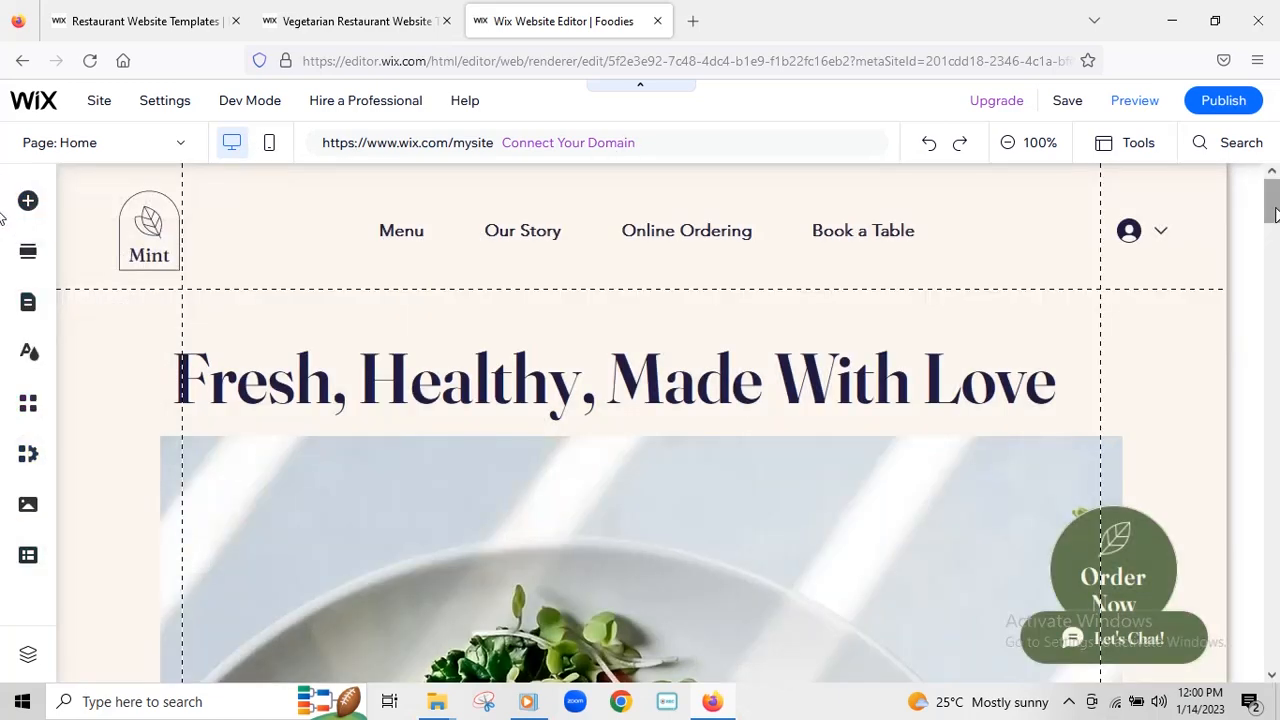
scroll(2, 216, "down", 7)
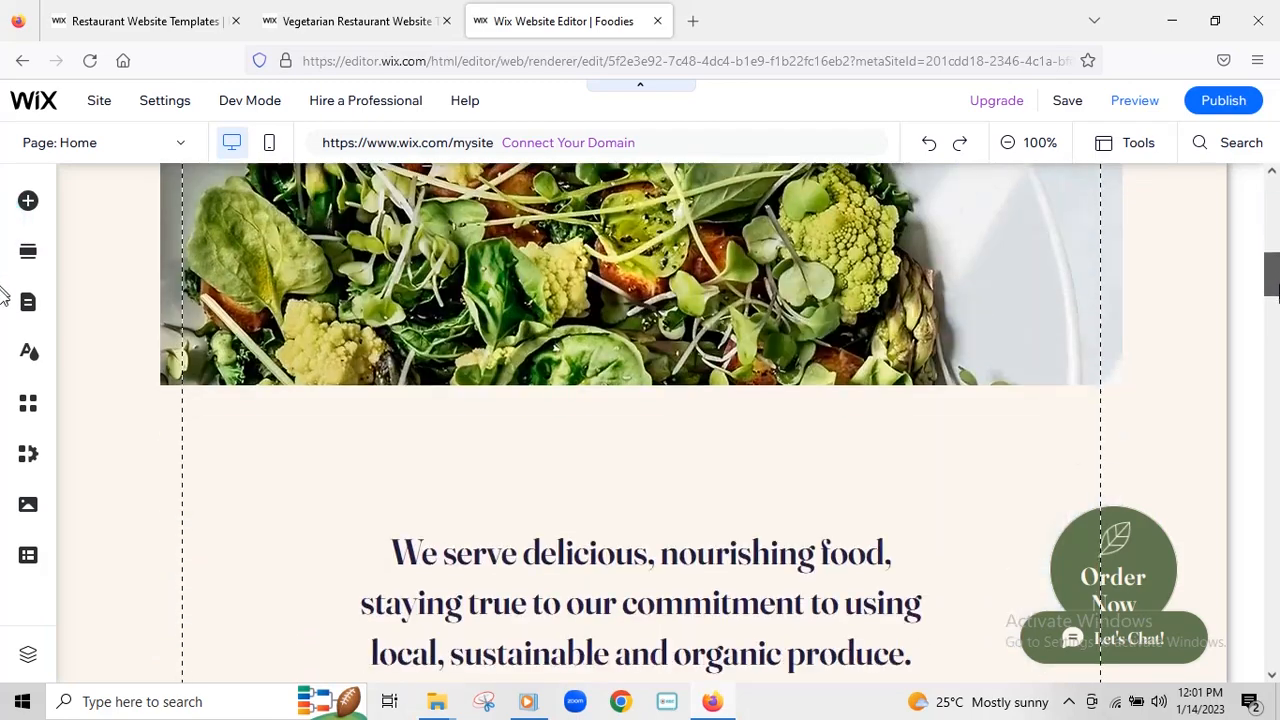
scroll(2, 330, "down", 10)
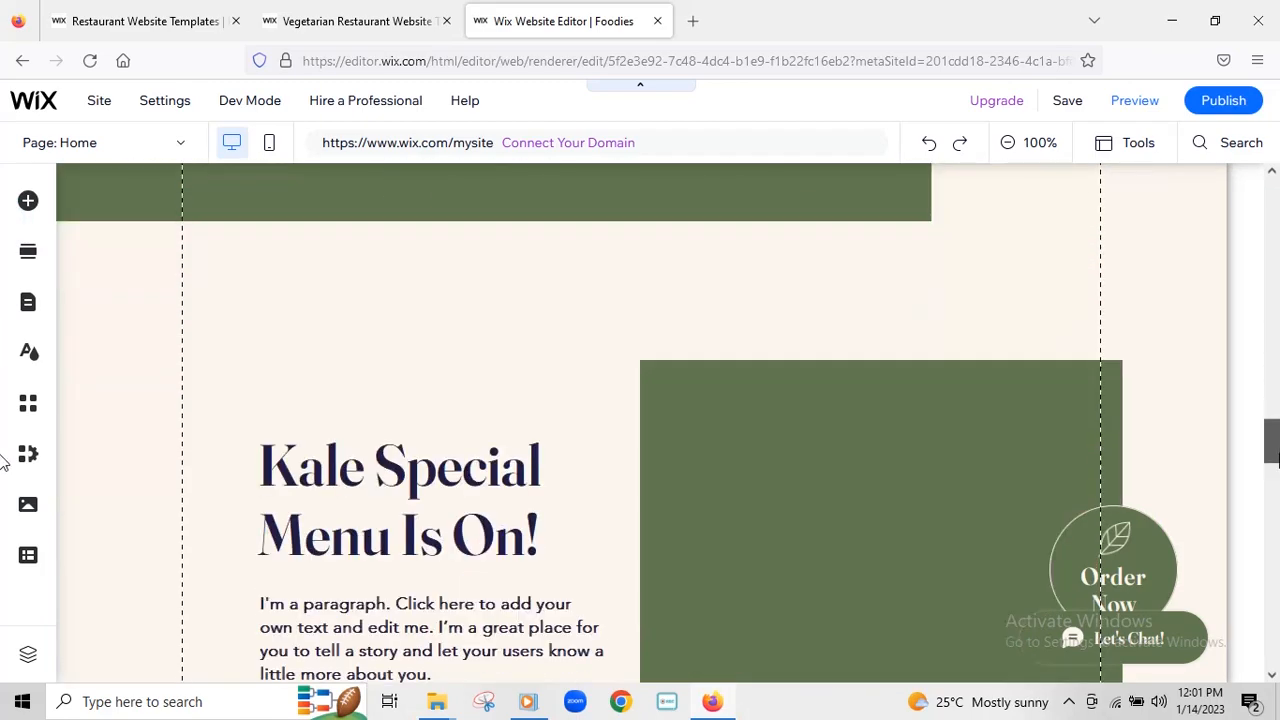
mouse_move(1272, 455)
left_mouse_down()
mouse_move(1271, 670)
mouse_move(1243, 189)
mouse_move(1236, 206)
mouse_move(1236, 177)
mouse_move(1172, 197)
left_mouse_up()
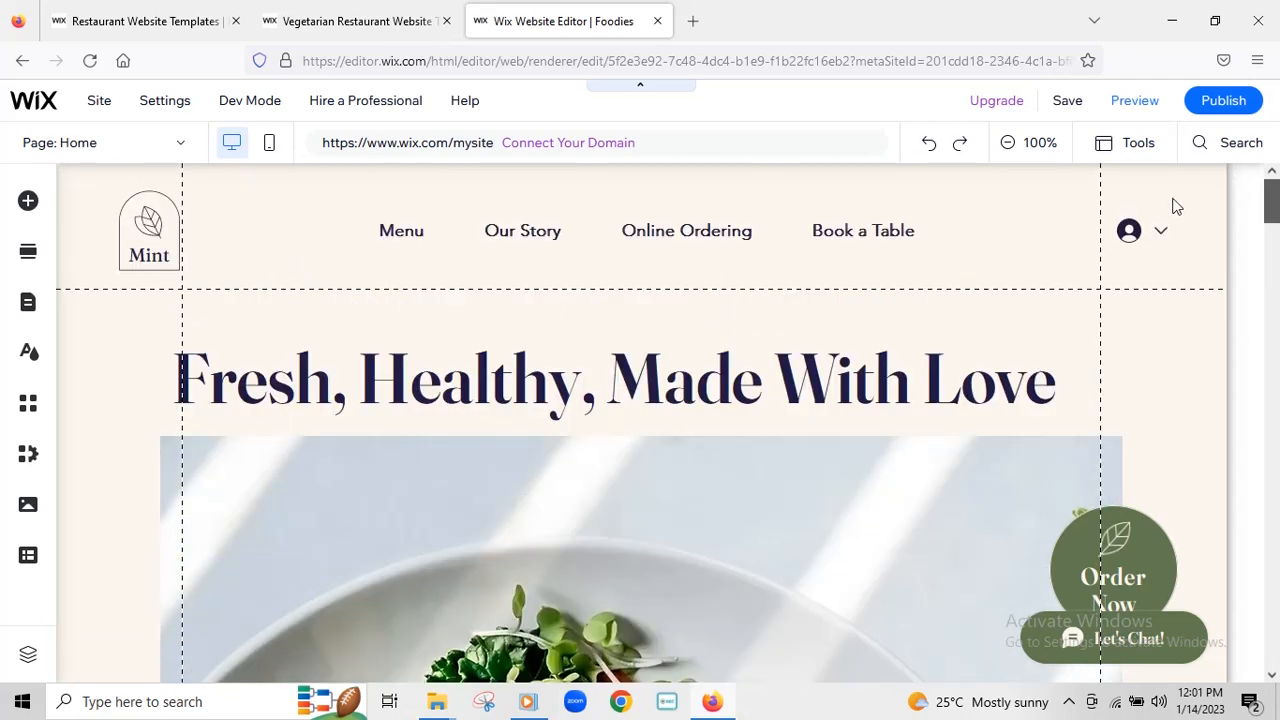
left_click(78, 235)
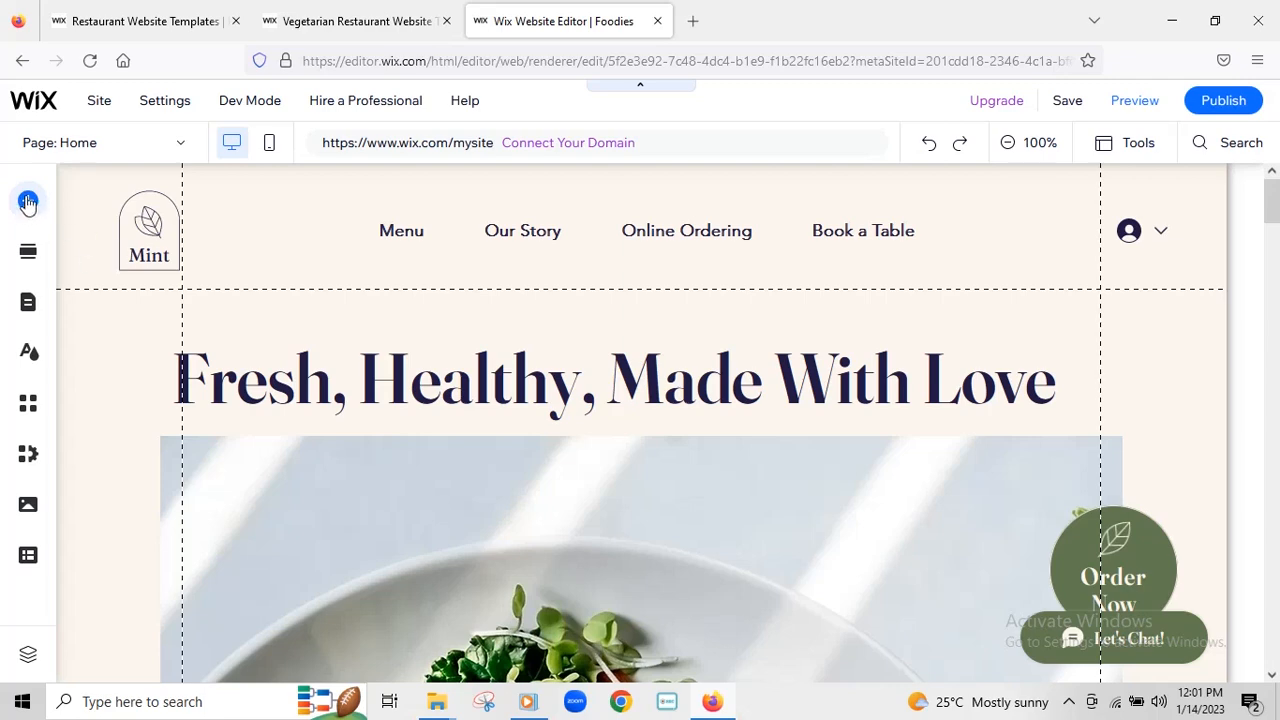
left_click(29, 205)
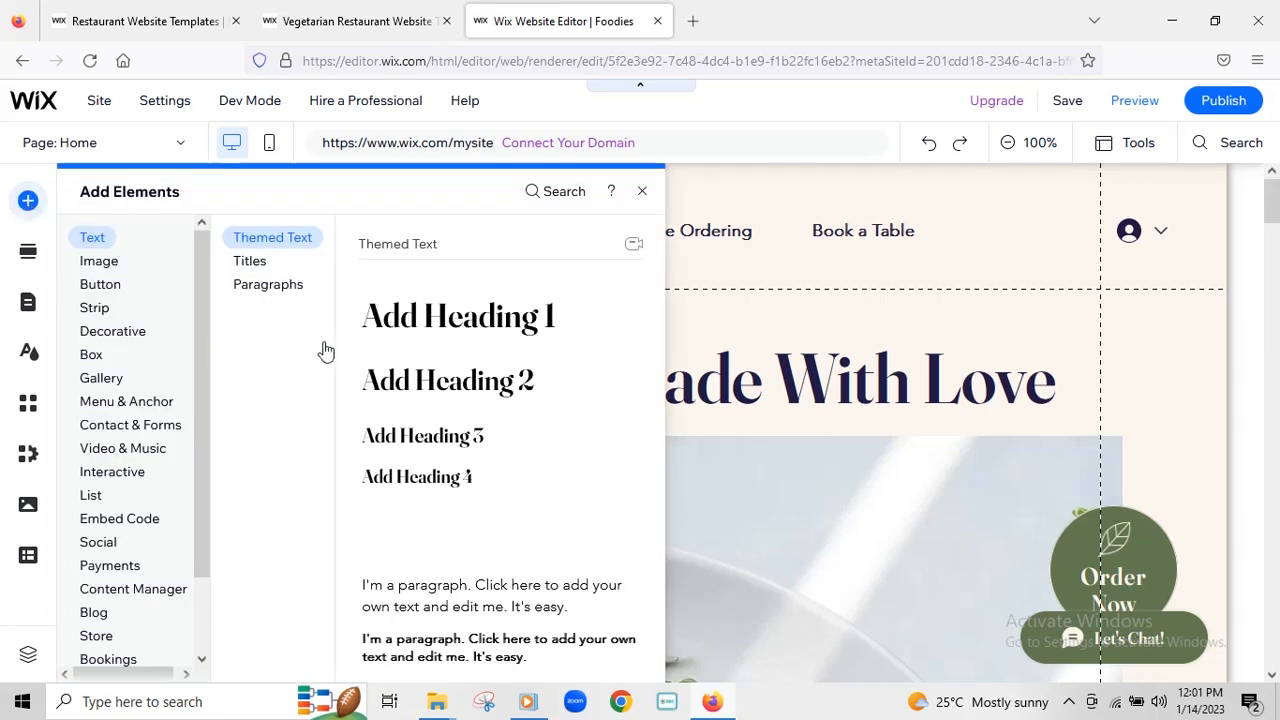
mouse_move(207, 267)
left_mouse_down()
mouse_move(199, 396)
mouse_move(206, 247)
left_mouse_up()
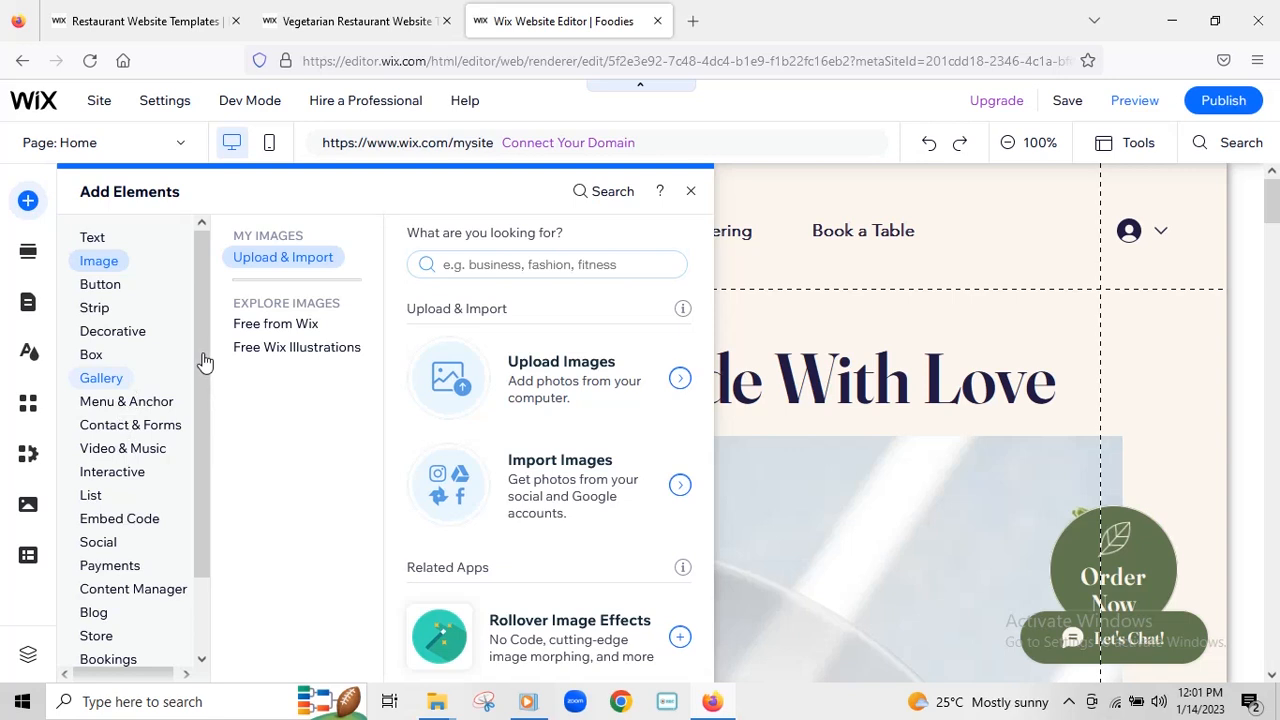
left_click_drag(203, 360, 200, 503)
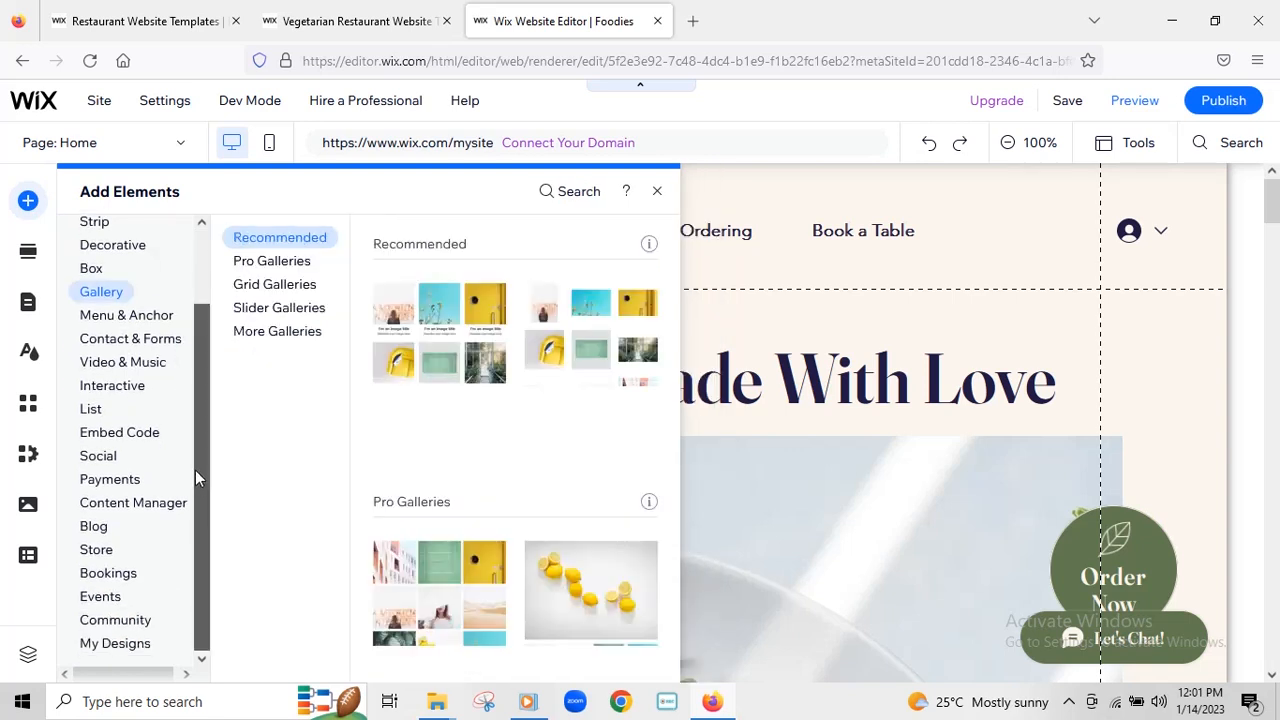
left_click_drag(199, 346, 202, 246)
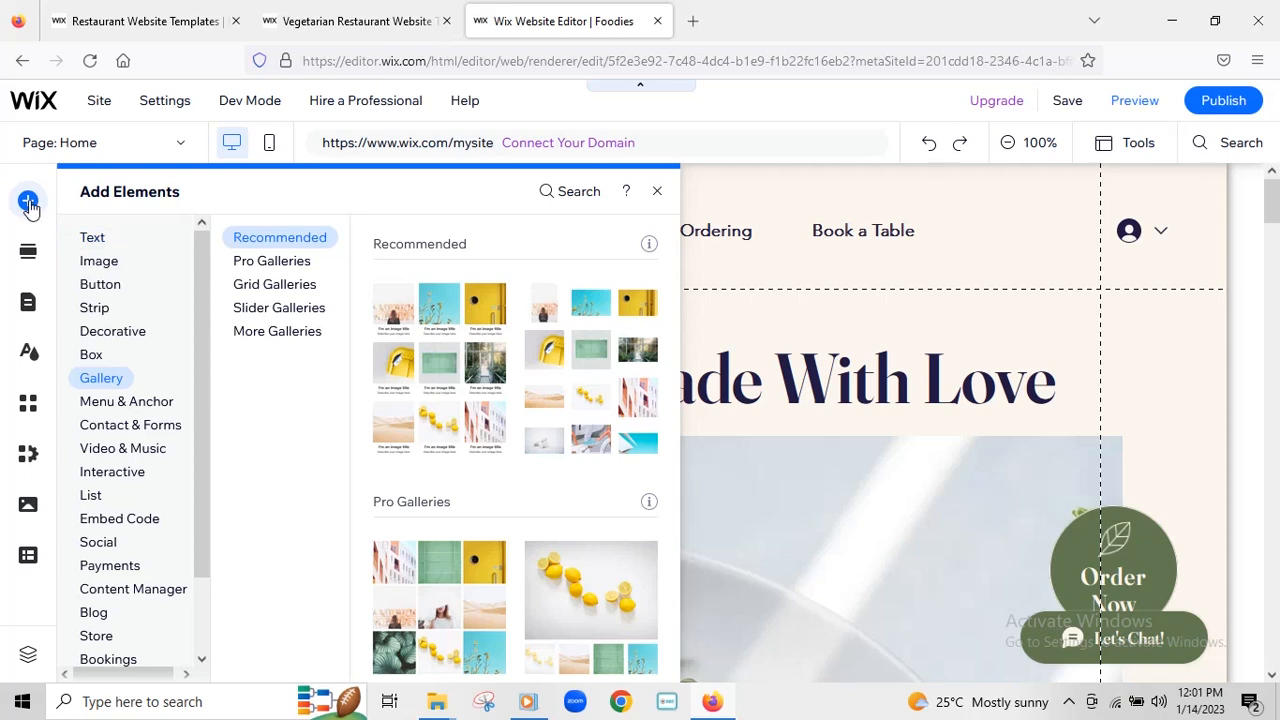
left_click(658, 193)
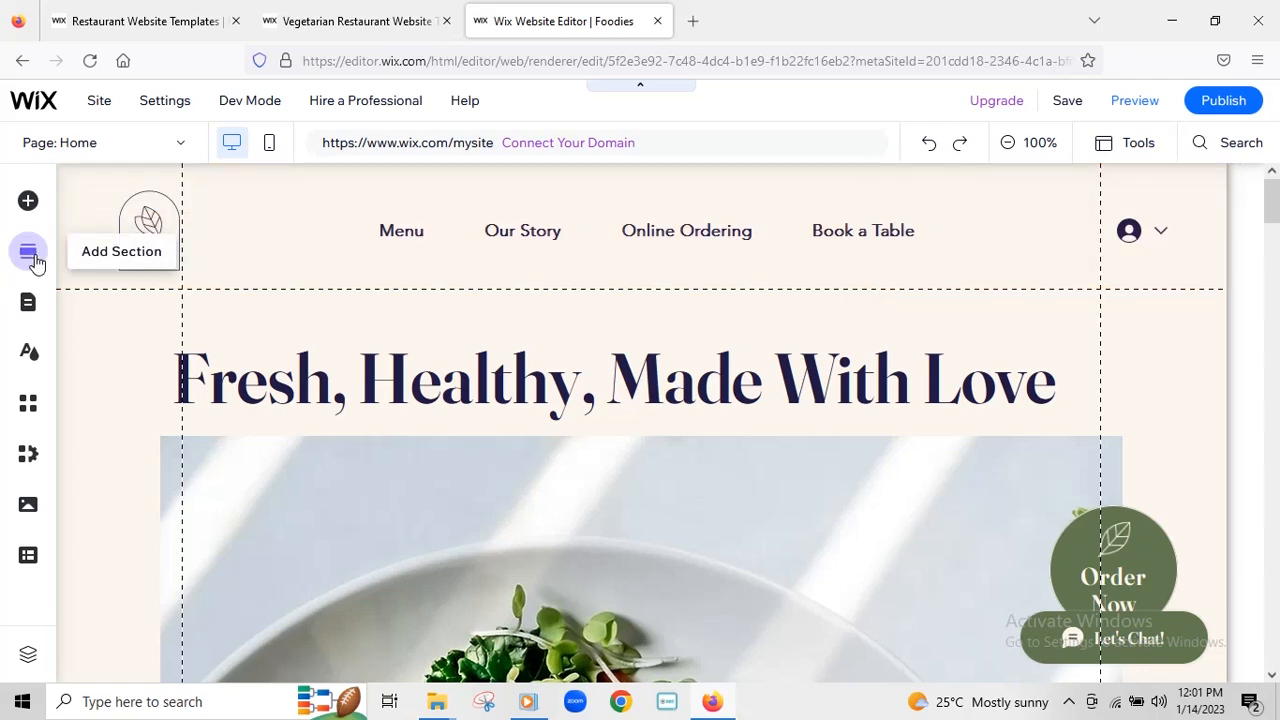
left_click(28, 253)
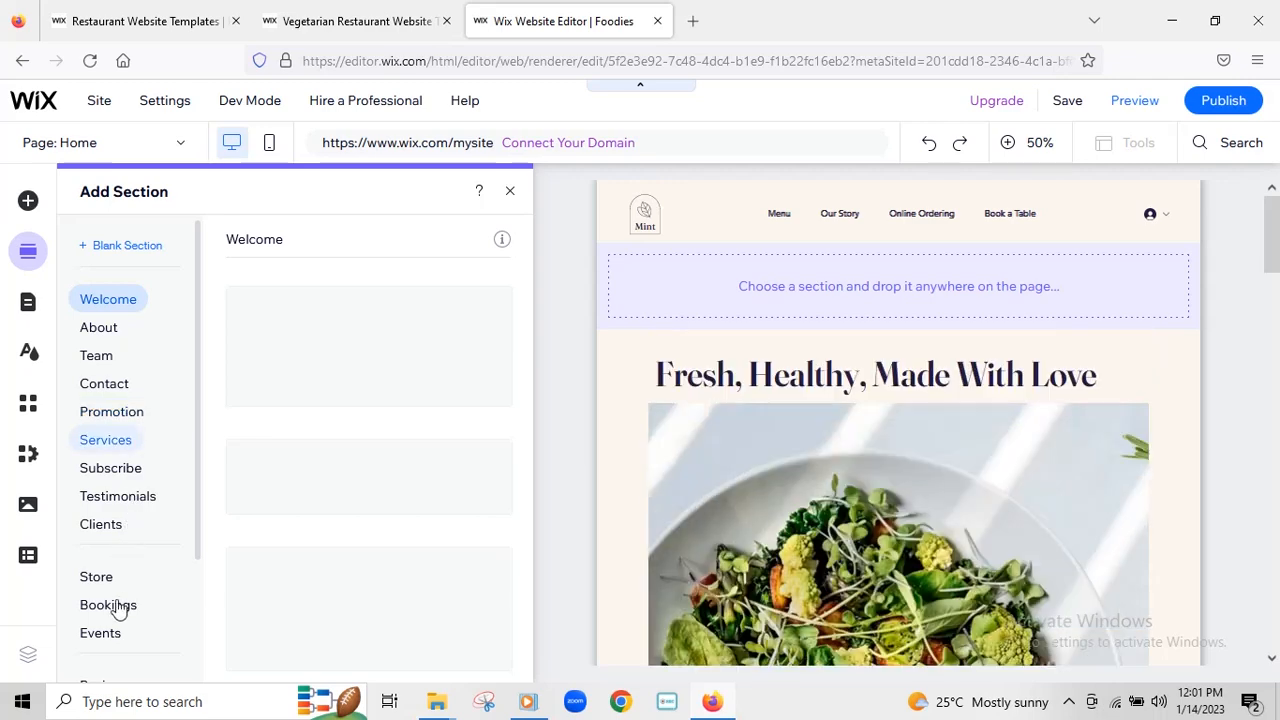
scroll(190, 420, "down", 3)
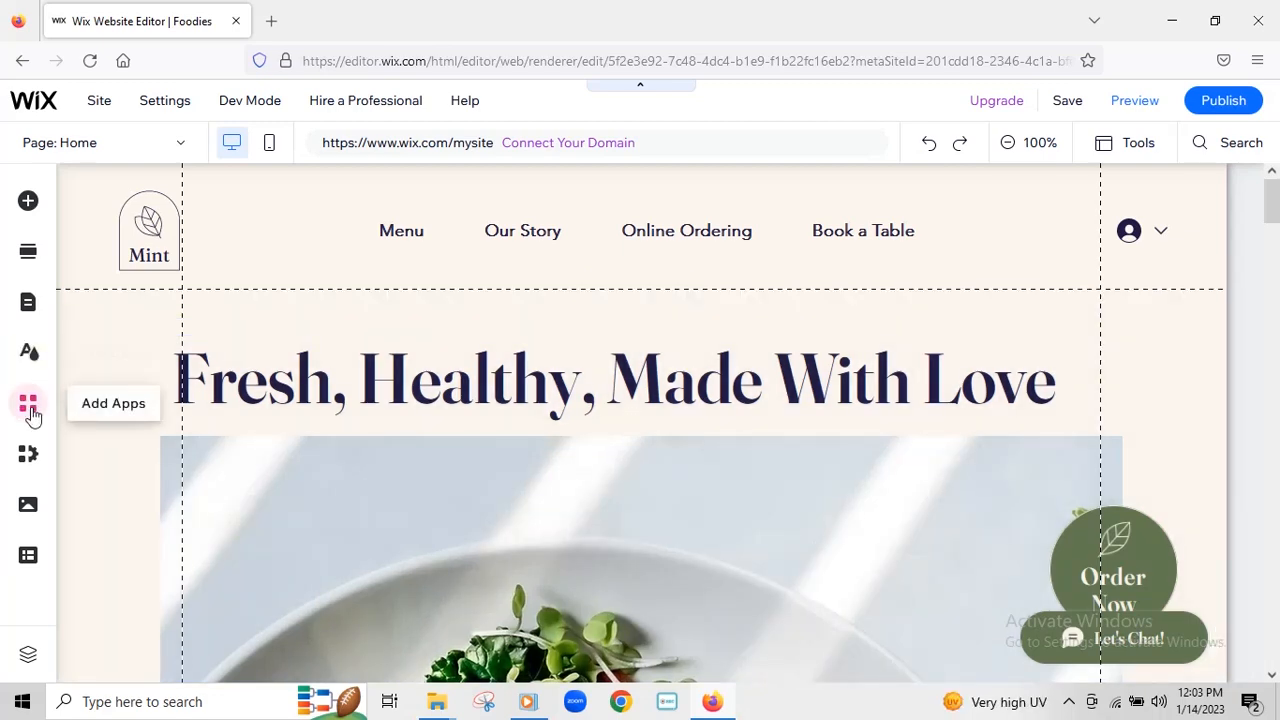
left_click(28, 405)
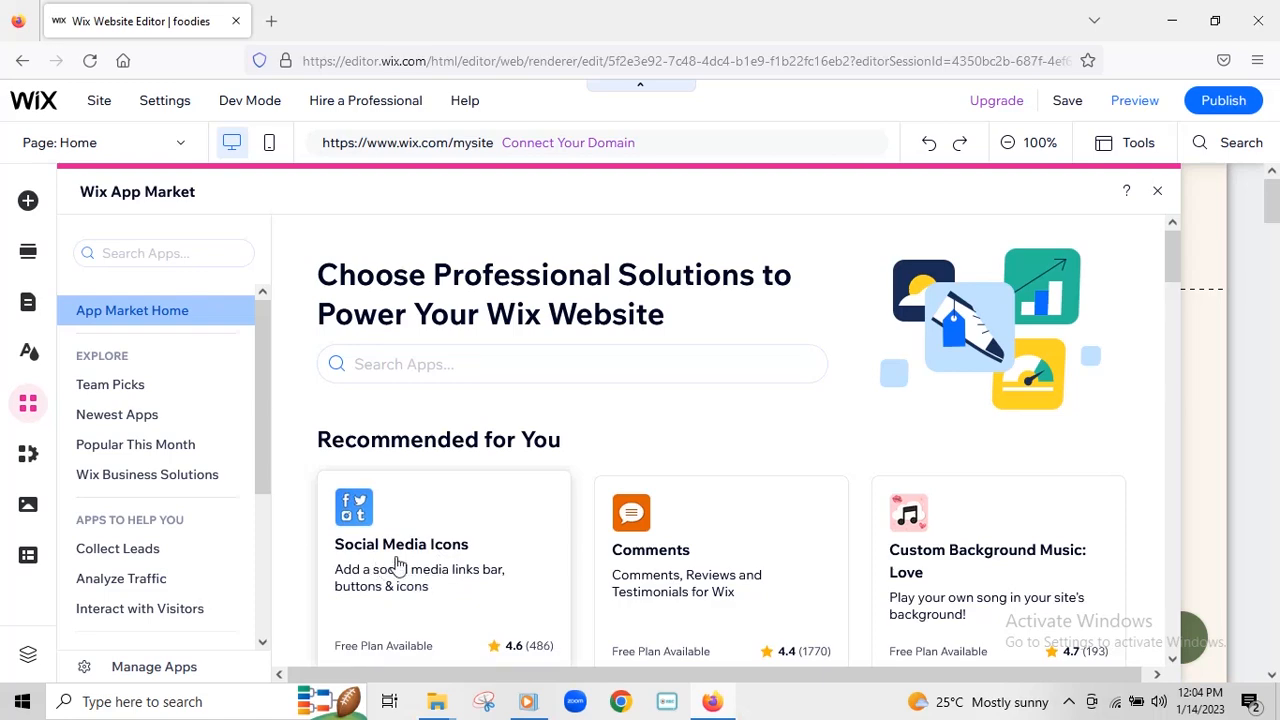
scroll(1051, 523, "down", 2)
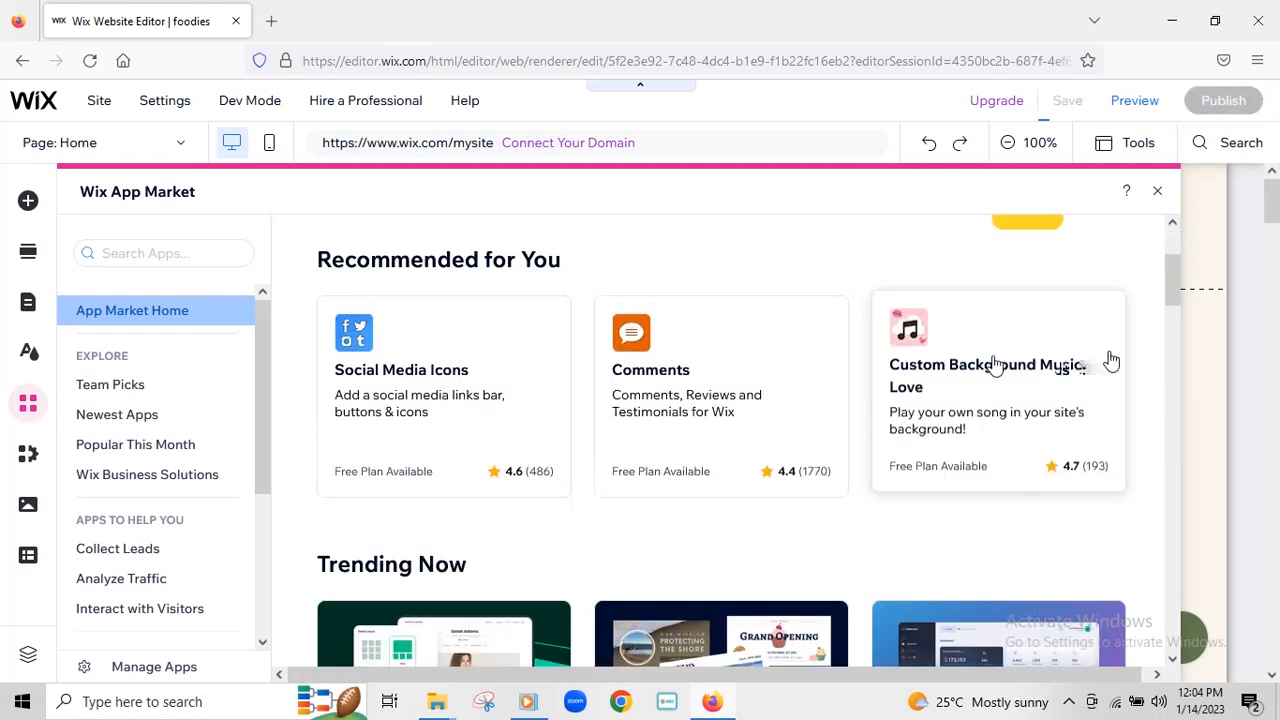
scroll(500, 434, "down", 4)
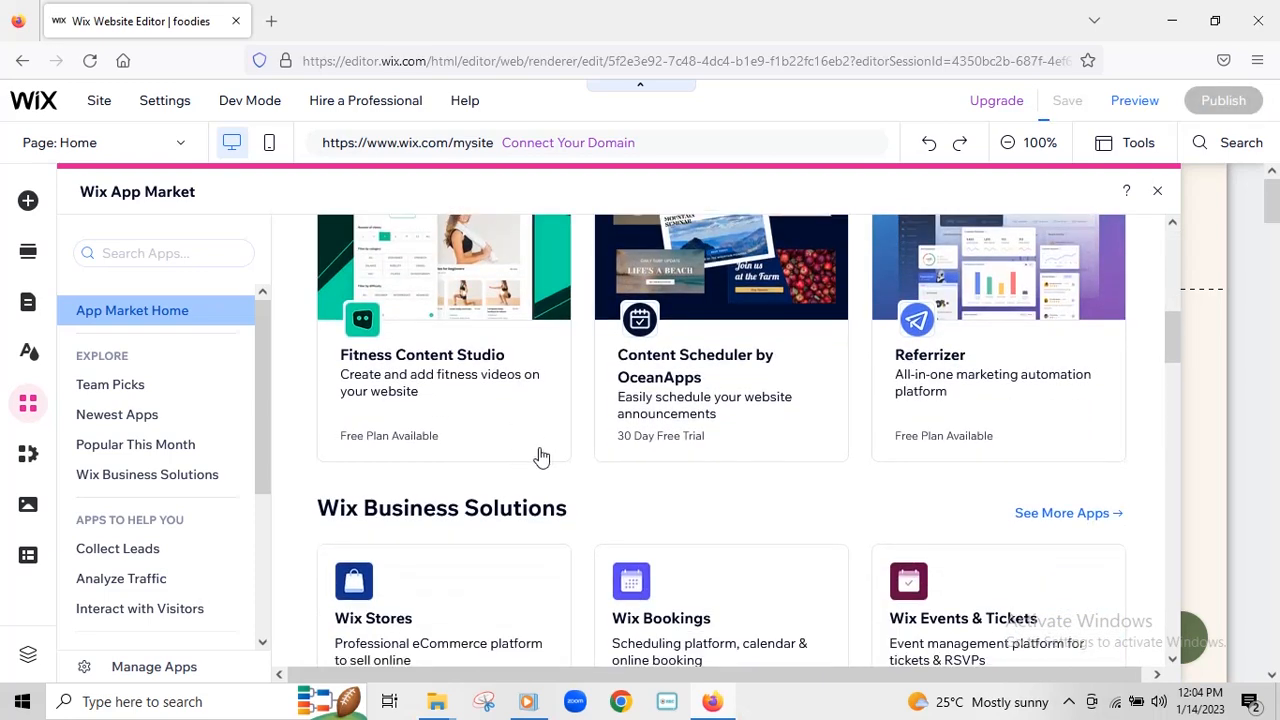
scroll(540, 457, "up", 3)
scroll(851, 508, "down", 5)
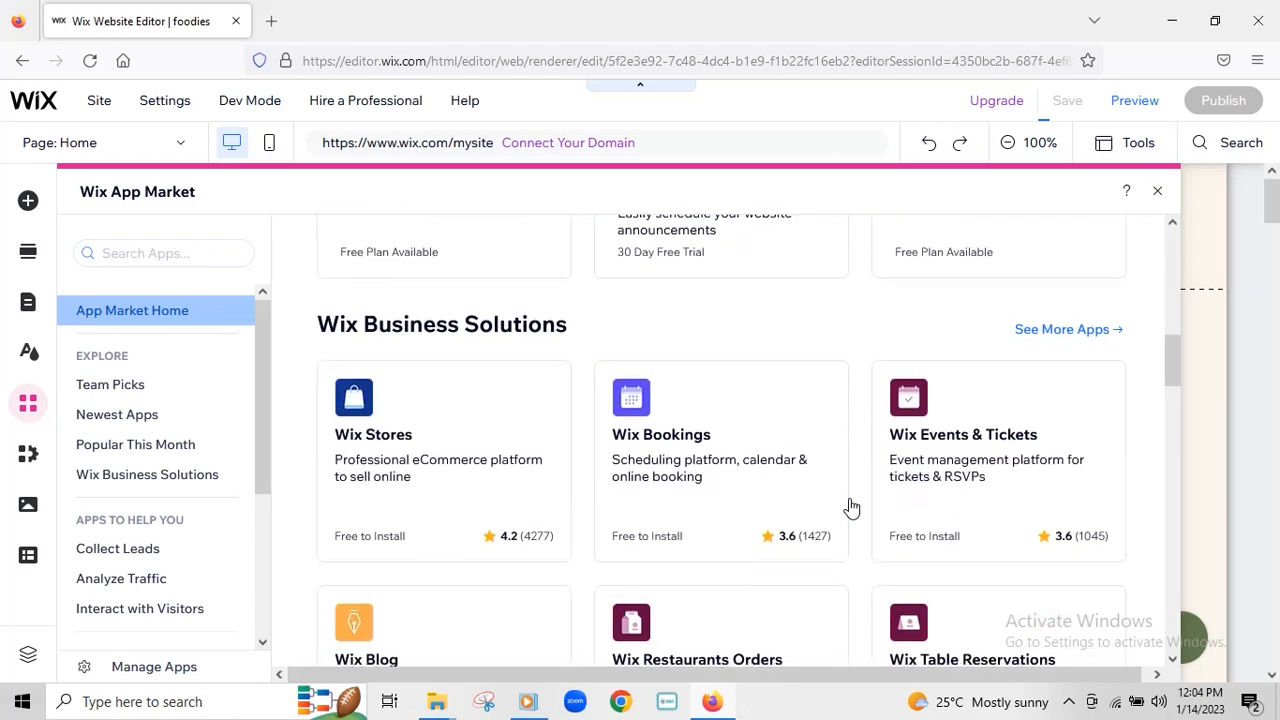
scroll(851, 508, "down", 8)
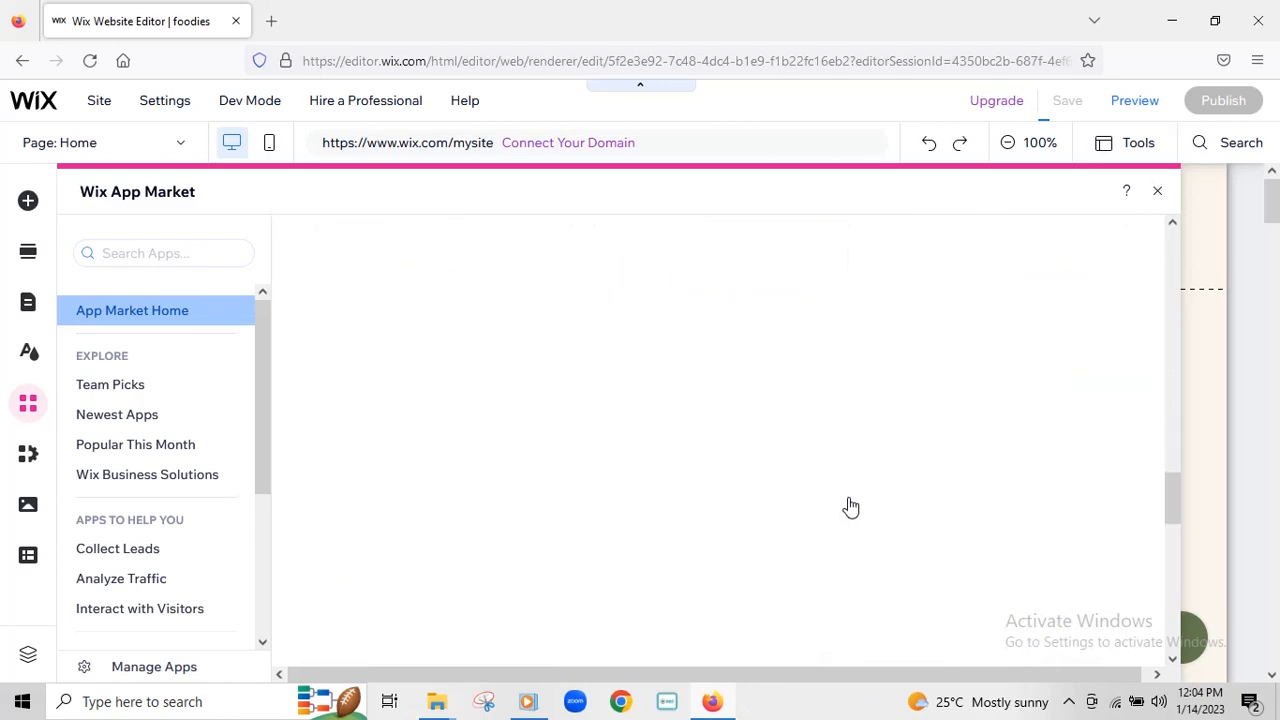
scroll(851, 508, "up", 10)
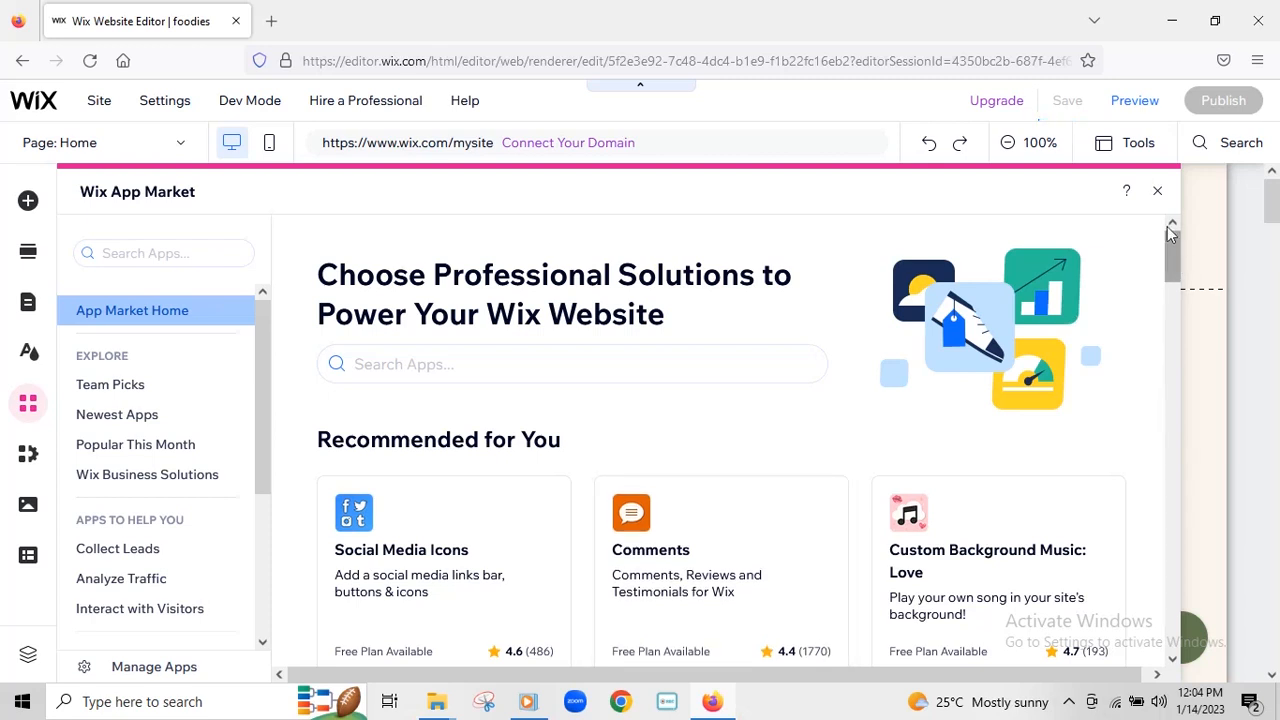
left_click(1157, 190)
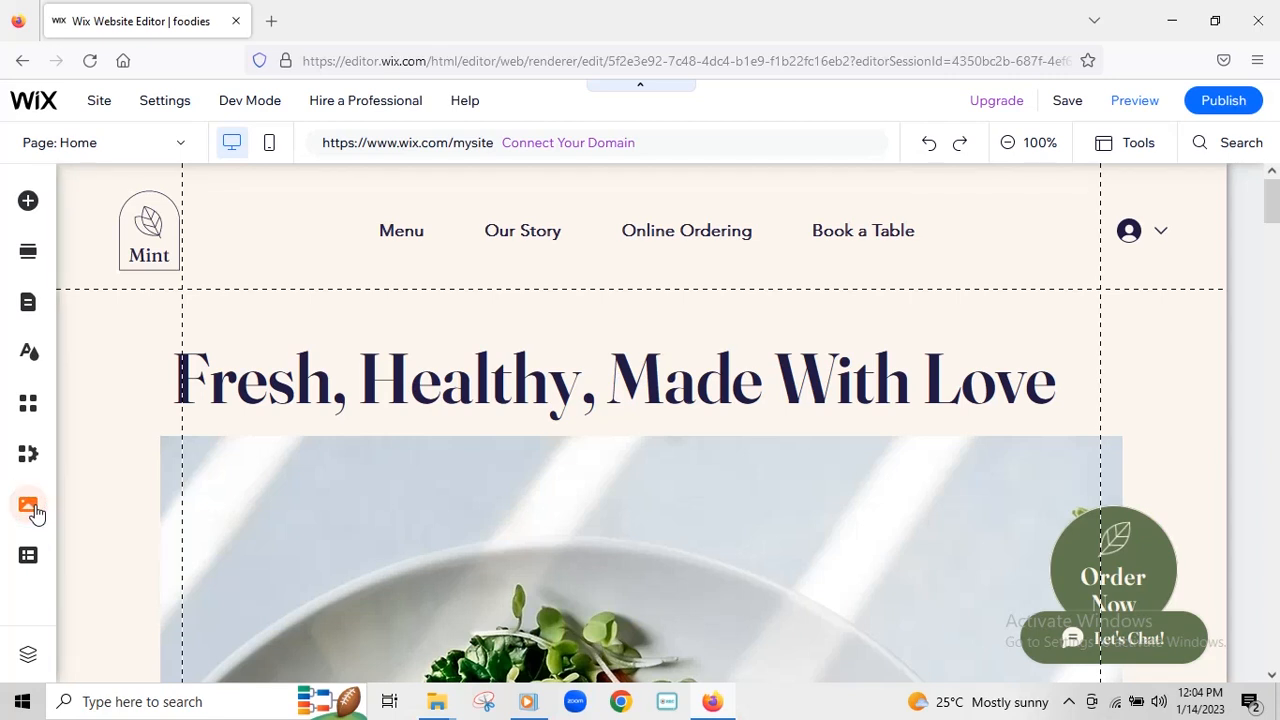
left_click(30, 508)
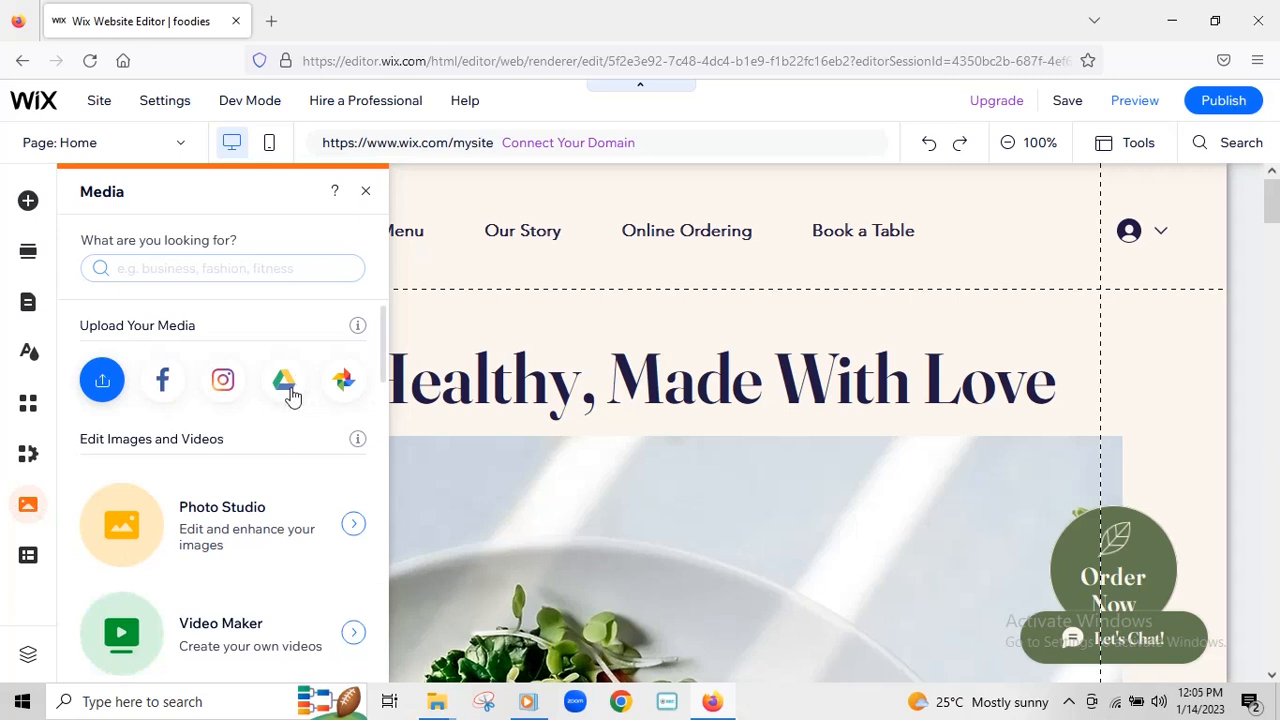
scroll(300, 460, "down", 2)
scroll(300, 440, "down", 1)
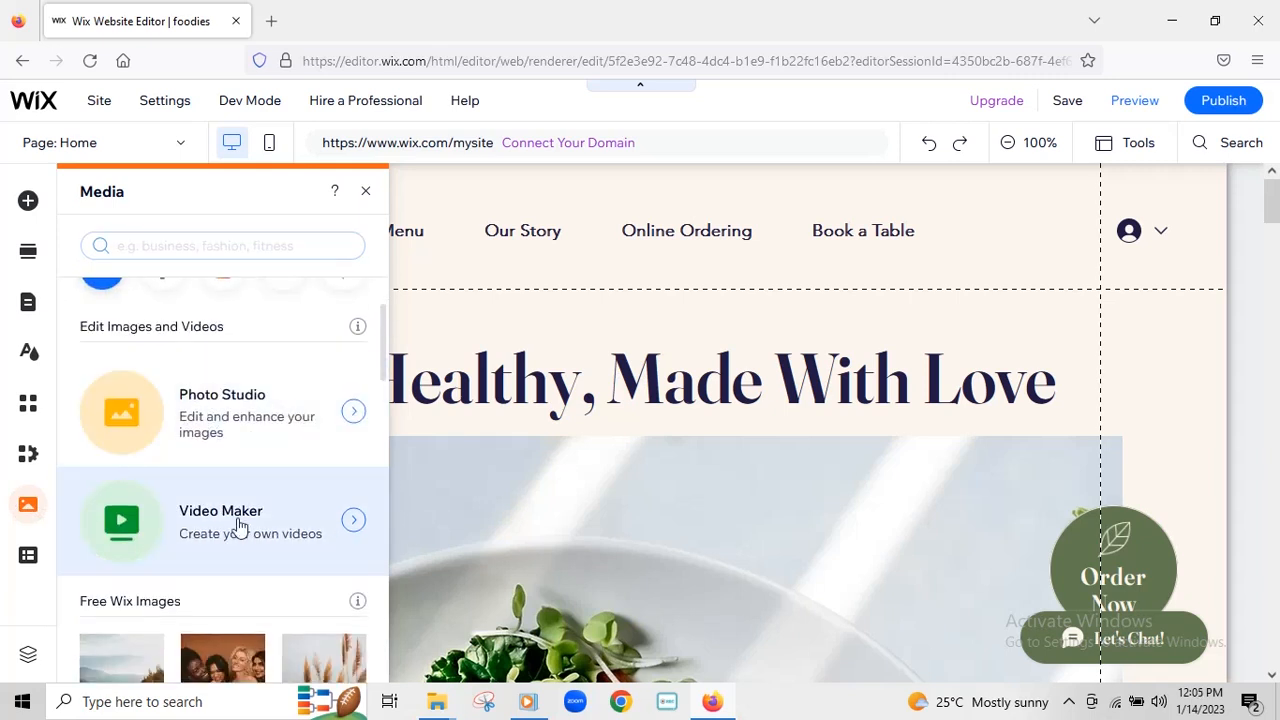
scroll(255, 480, "up", 2)
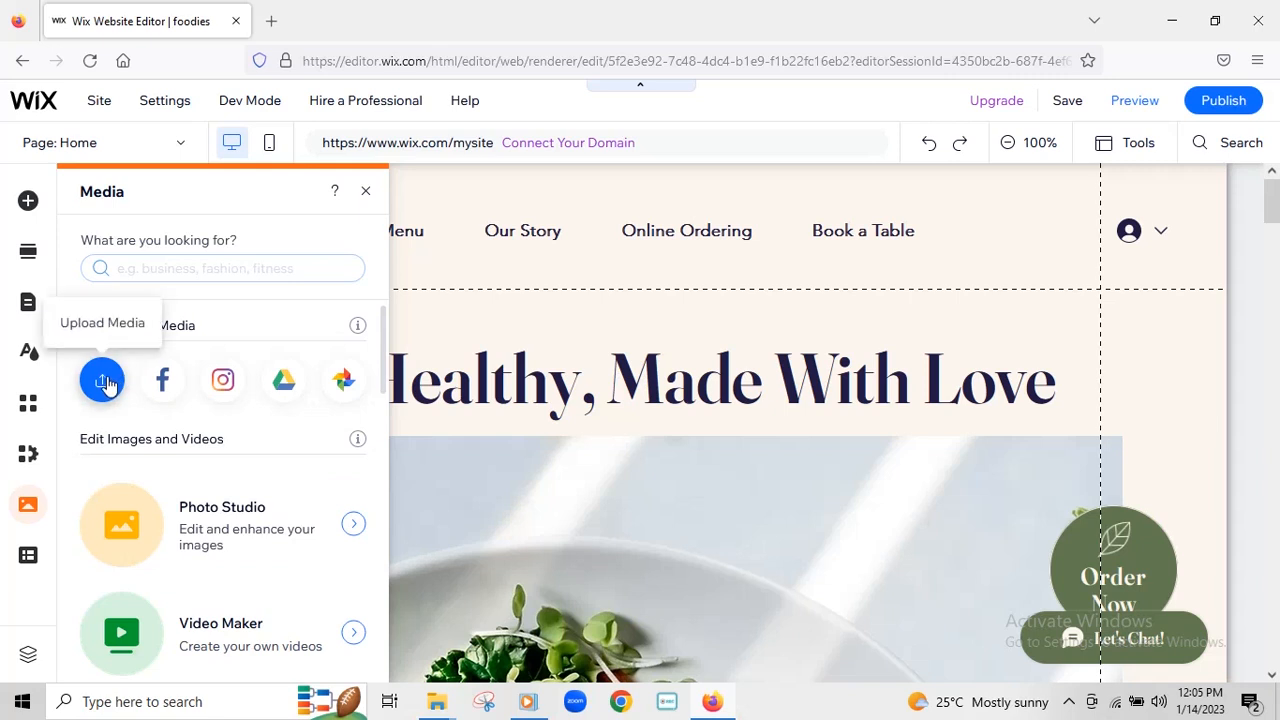
left_click(366, 192)
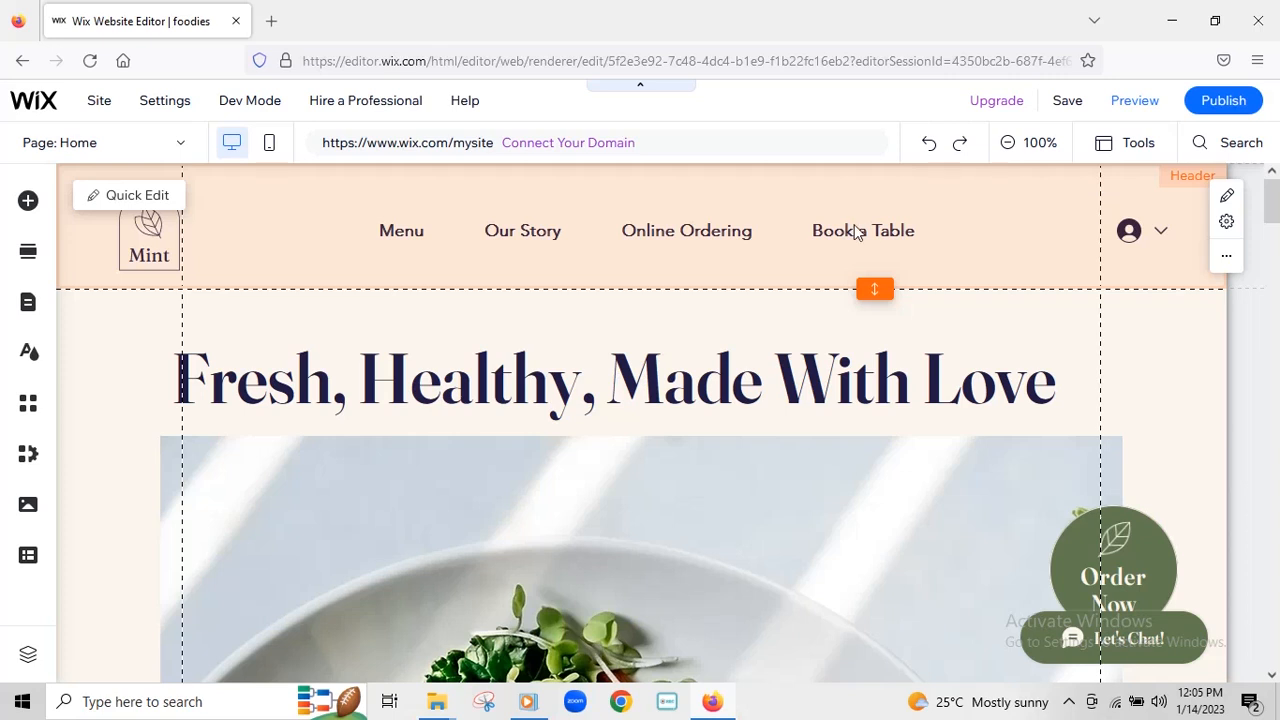
- Publish the Foodies site and open the live site from the Congratulations dialog
left_click(1222, 99)
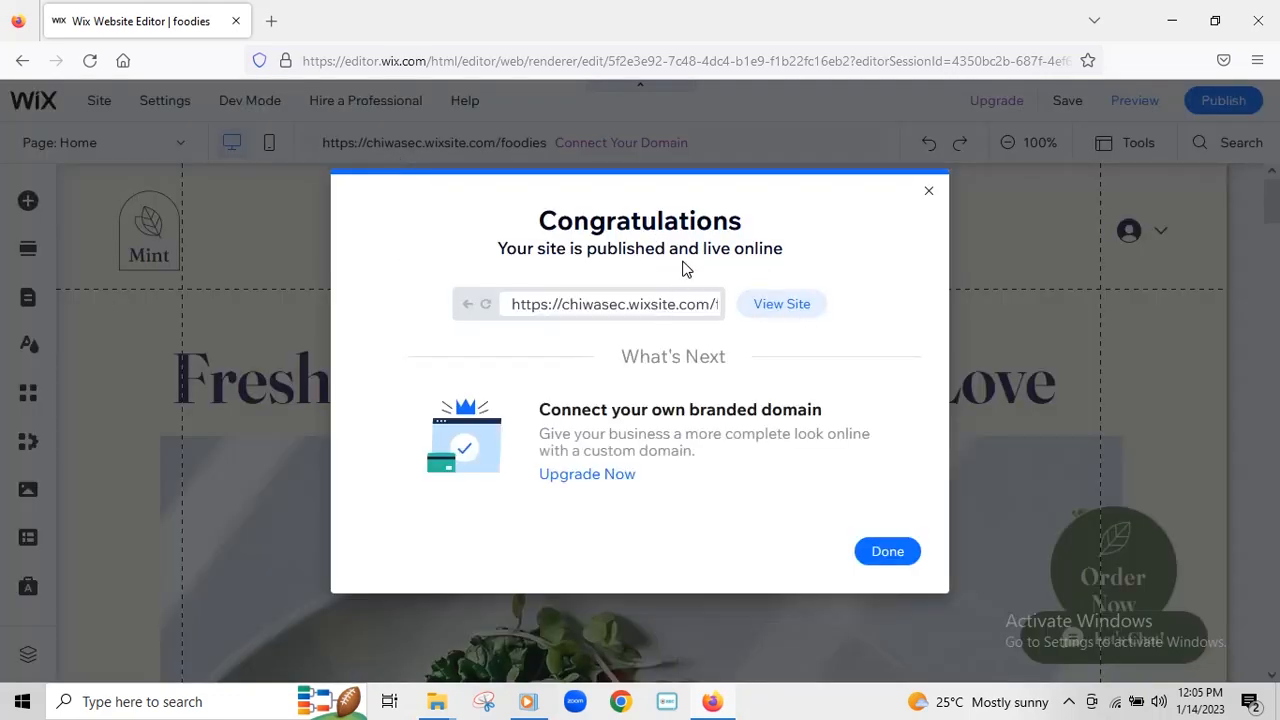
left_click(782, 306)
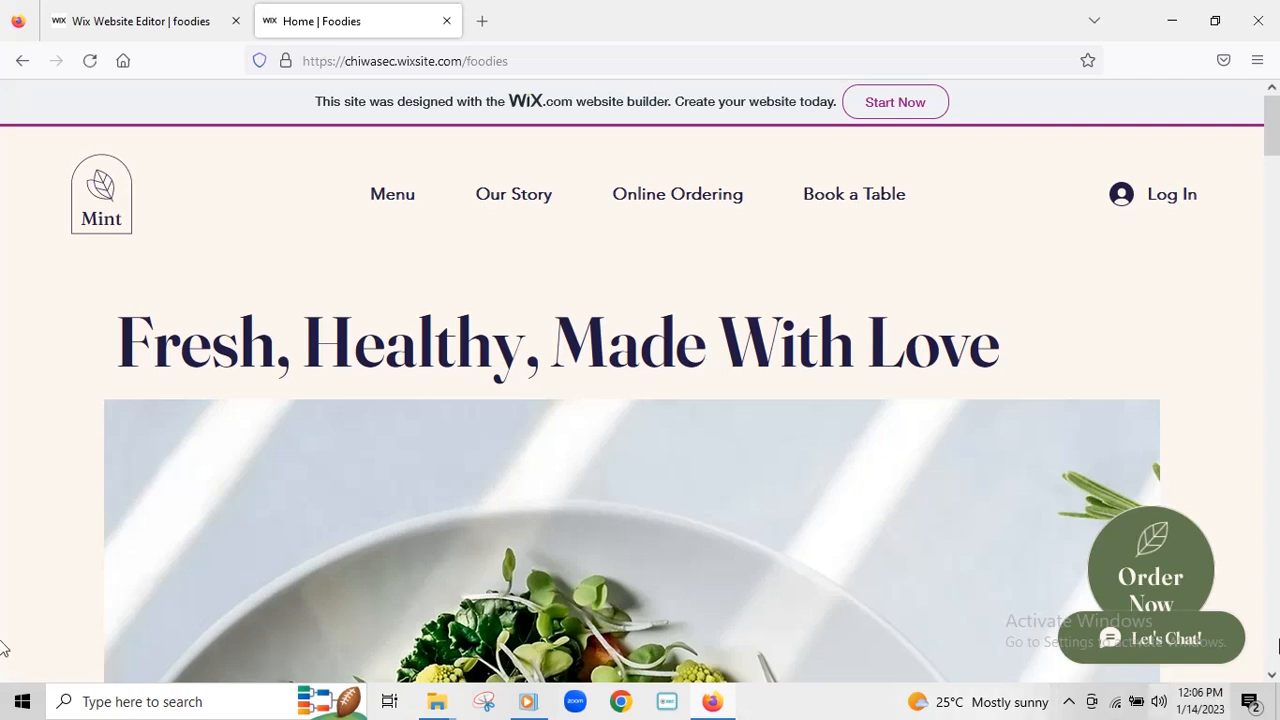
- Scroll the live Foodies home page down to its footer, then return to the editor tab
scroll(5, 175, "down", 10)
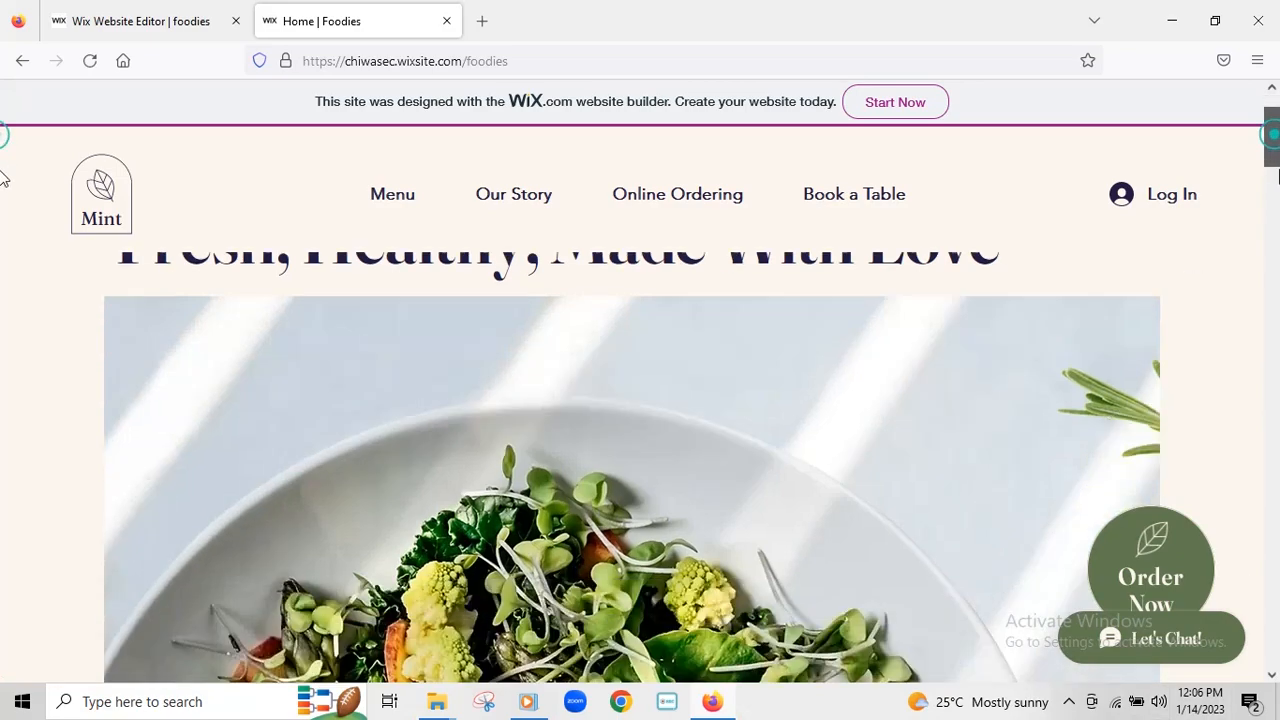
scroll(2, 245, "down", 10)
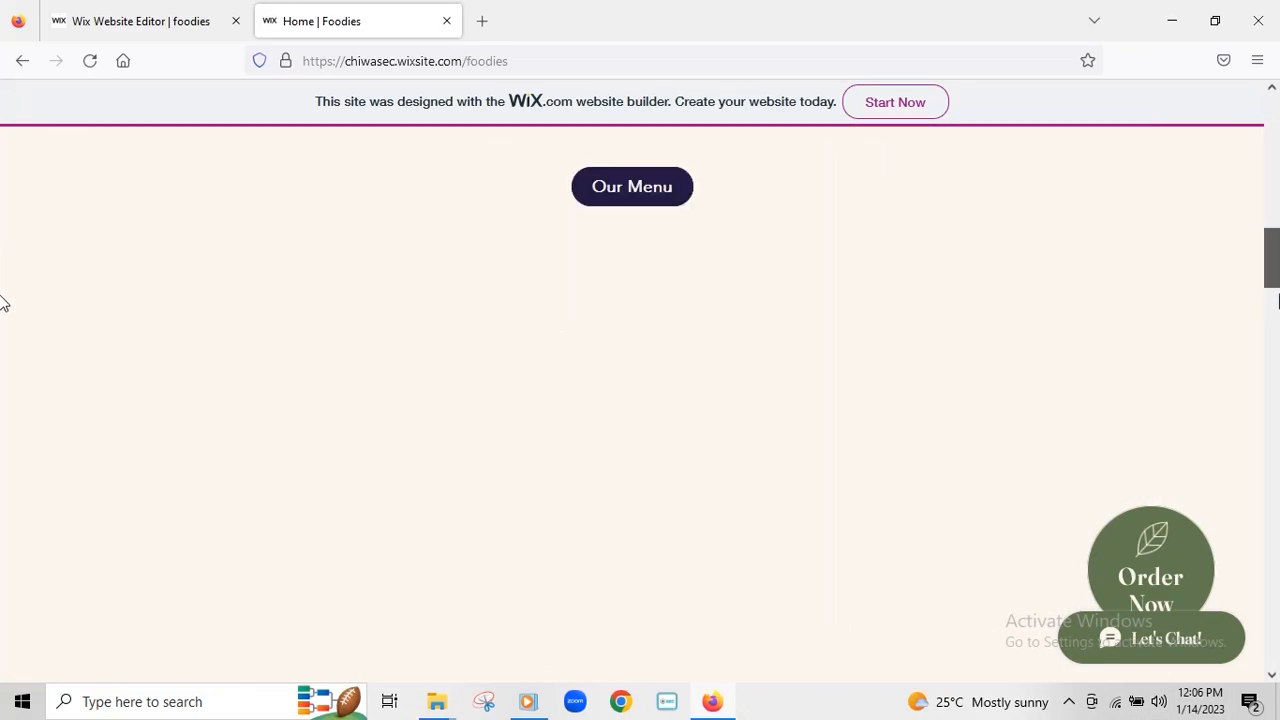
scroll(2, 390, "up", 15)
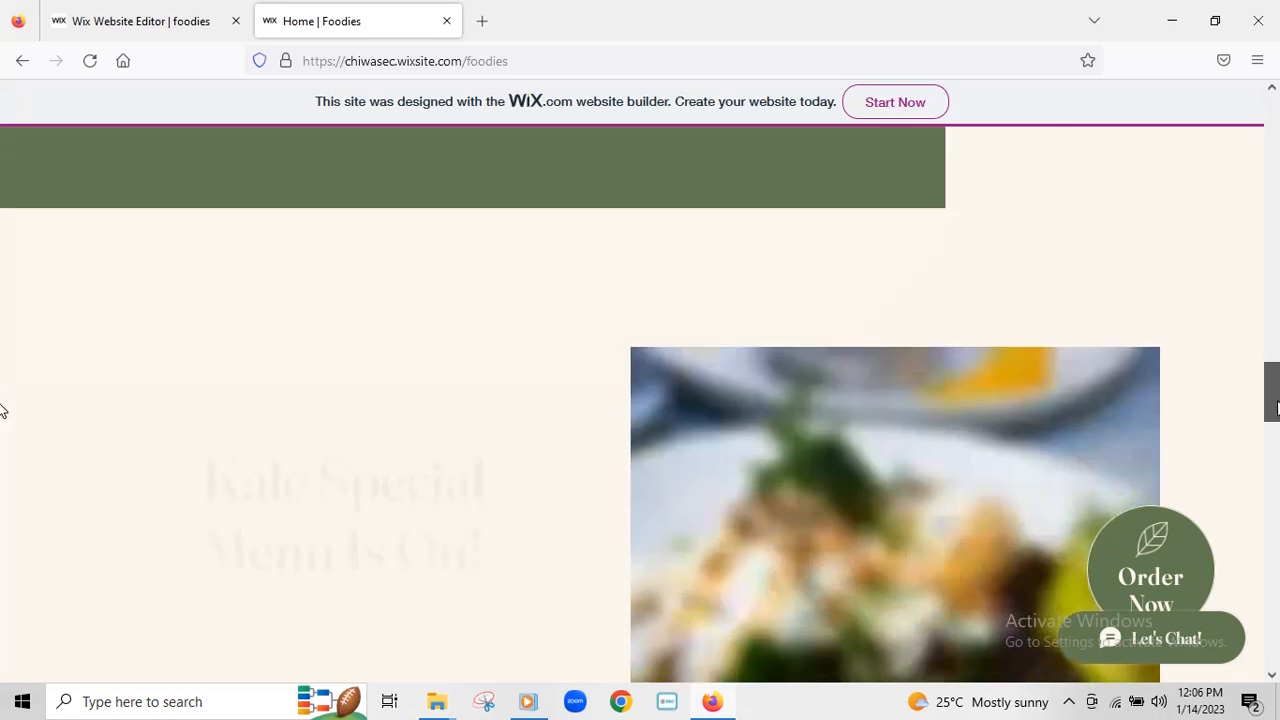
scroll(2, 140, "up", 2)
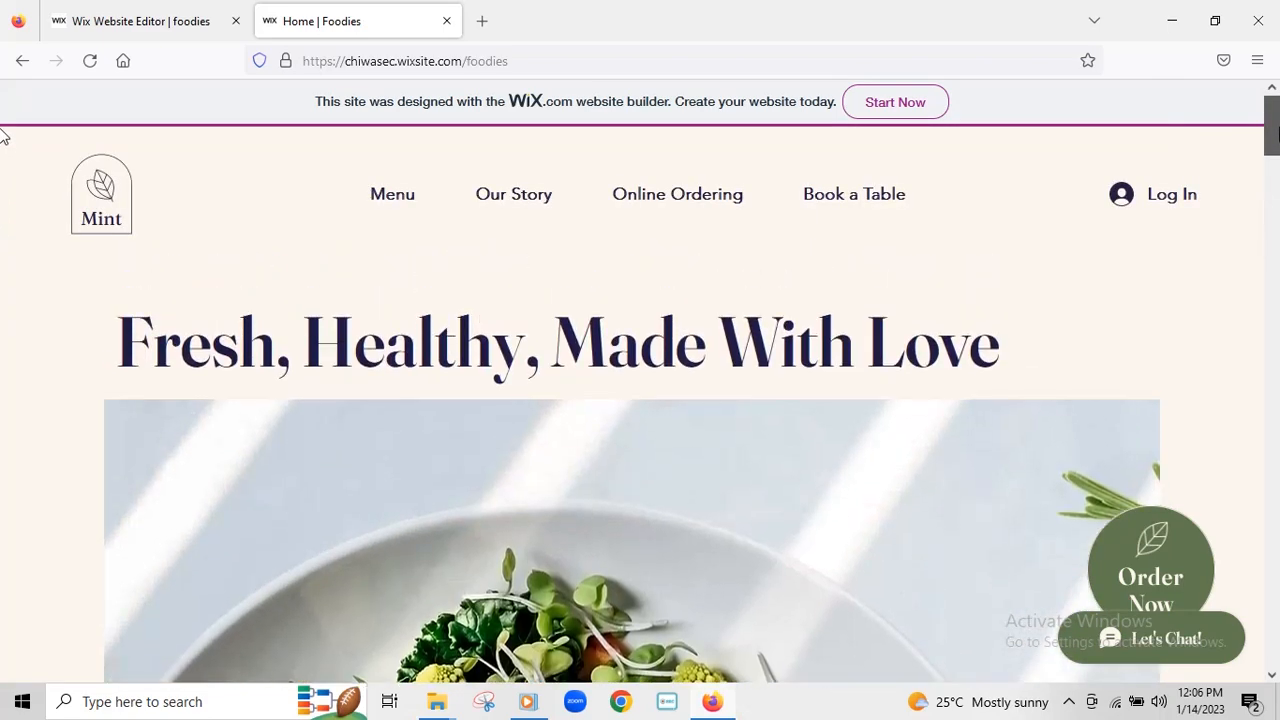
scroll(1, 191, "down", 6)
scroll(2, 268, "down", 10)
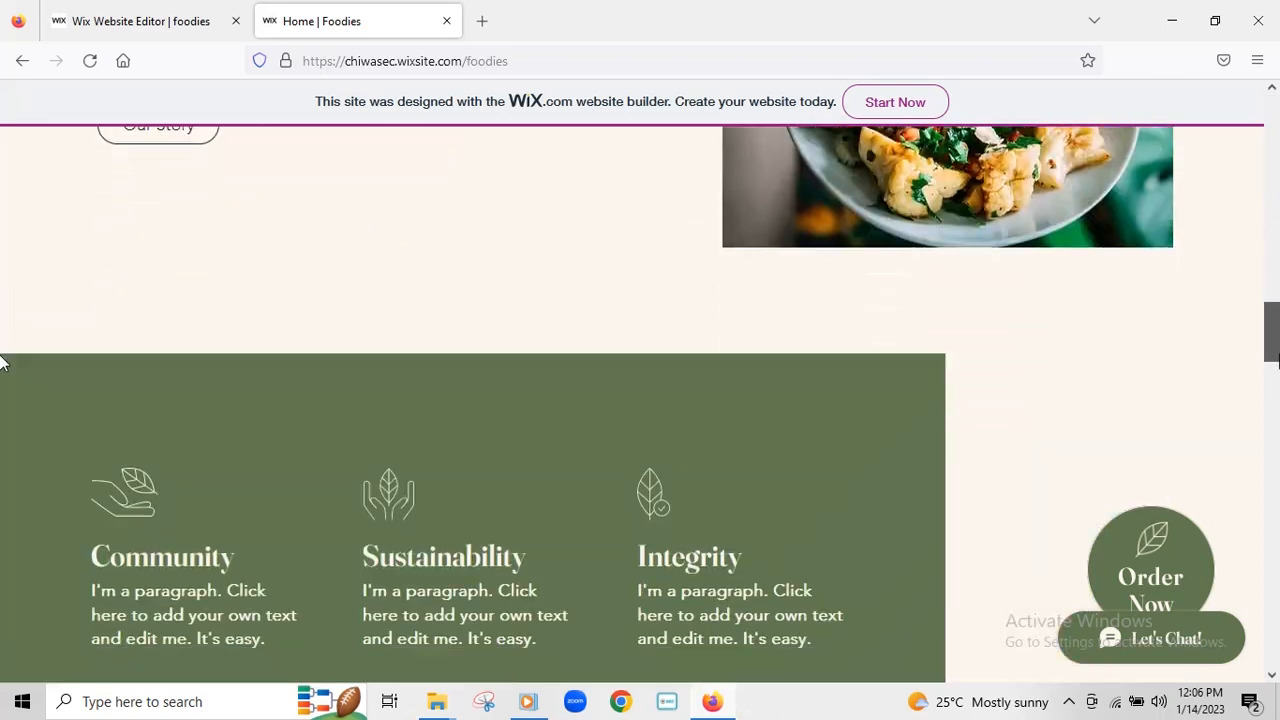
scroll(2, 478, "down", 6)
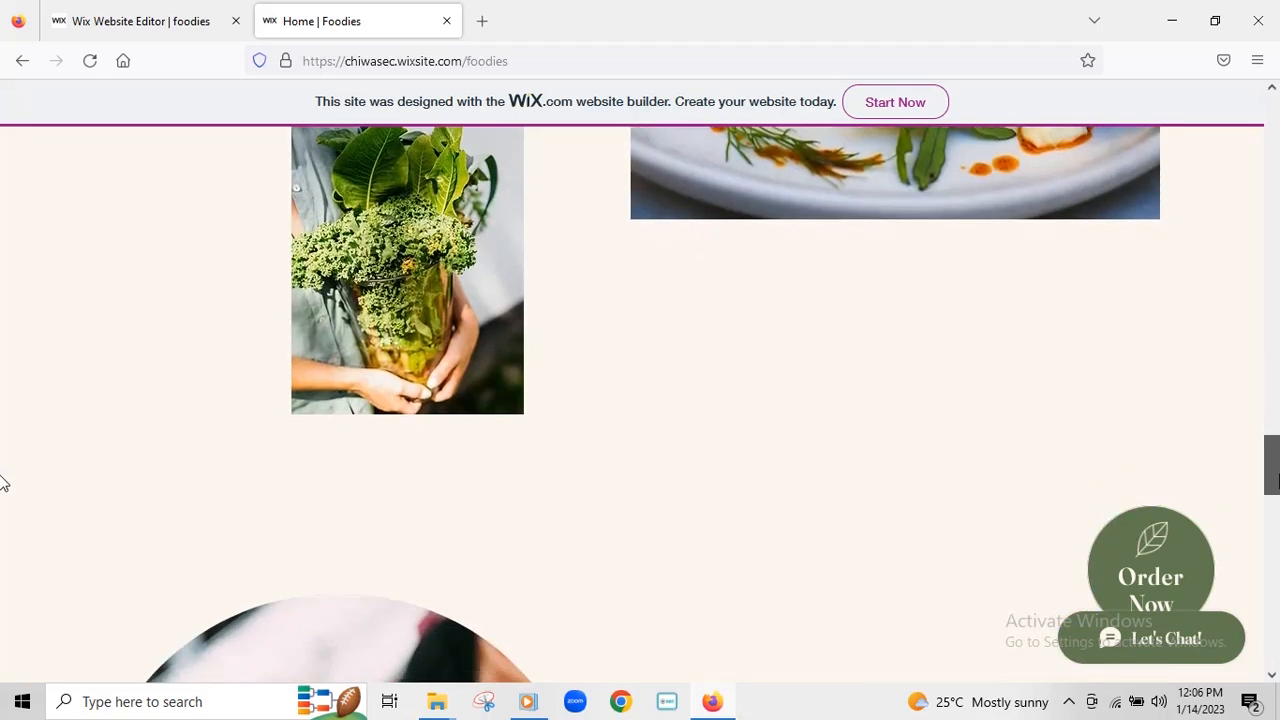
scroll(2, 562, "down", 10)
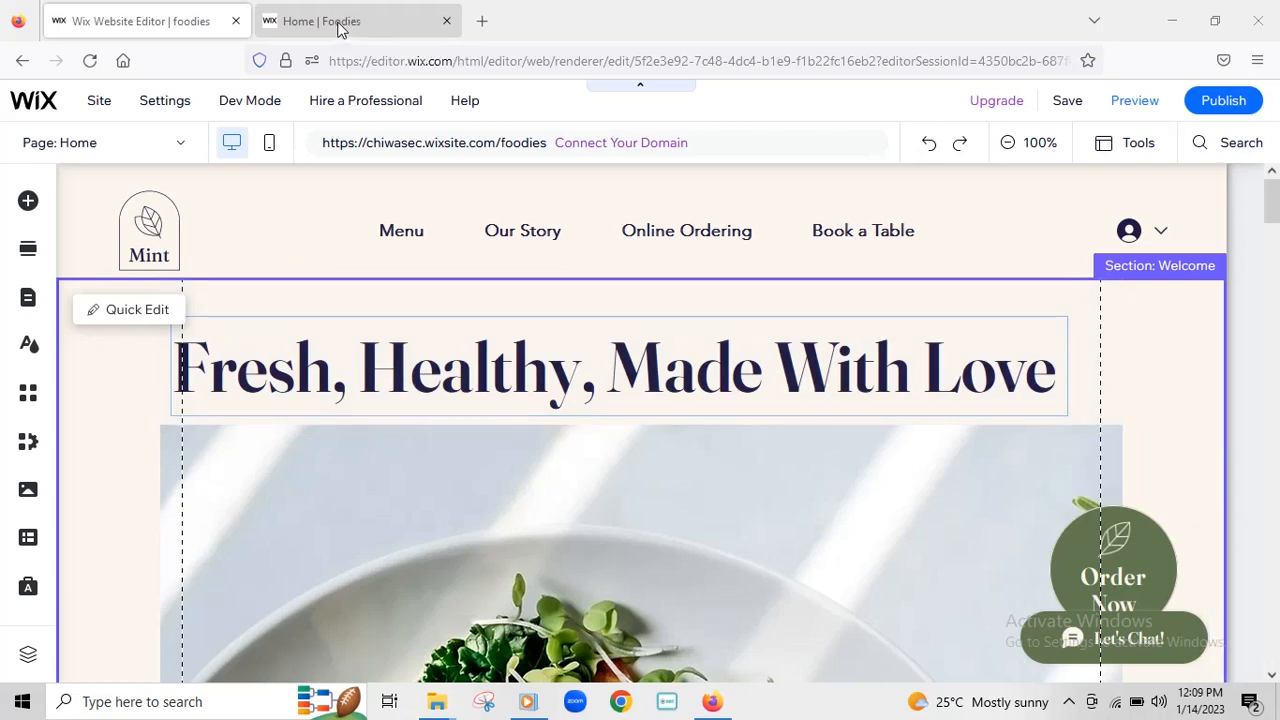
left_click(338, 28)
scroll(933, 343, "down", 8)
scroll(933, 343, "down", 15)
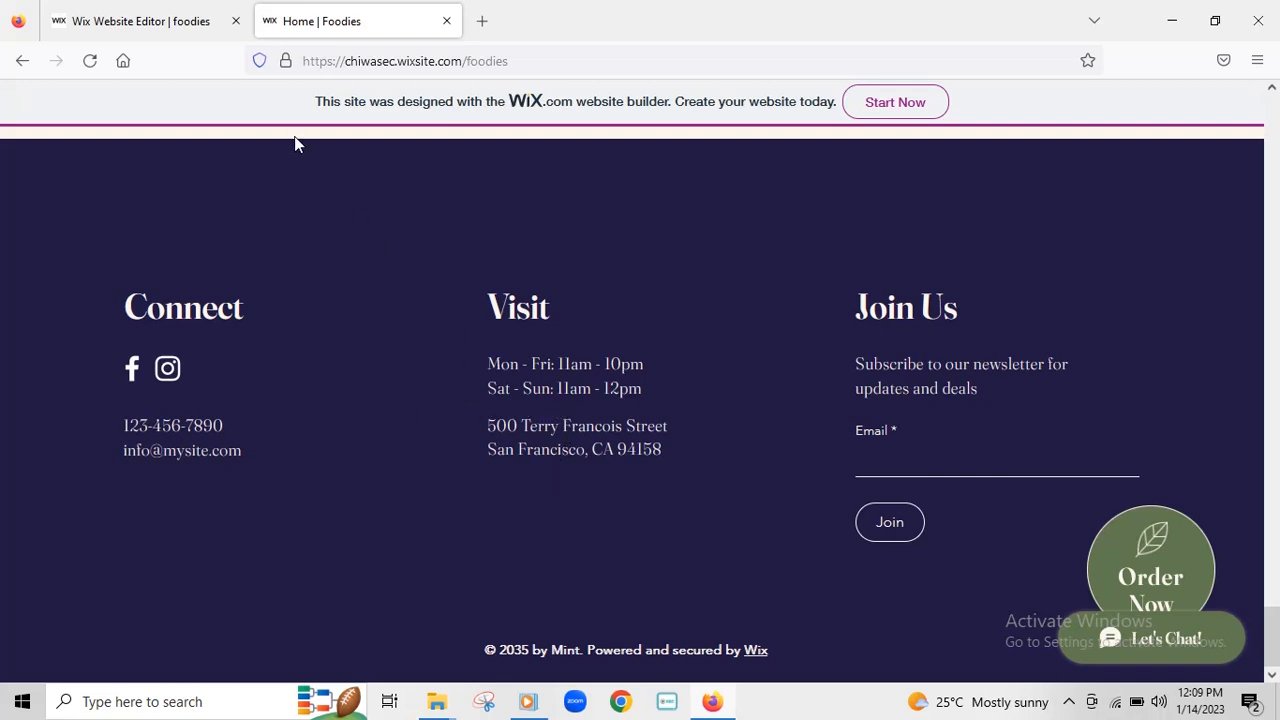
left_click(134, 21)
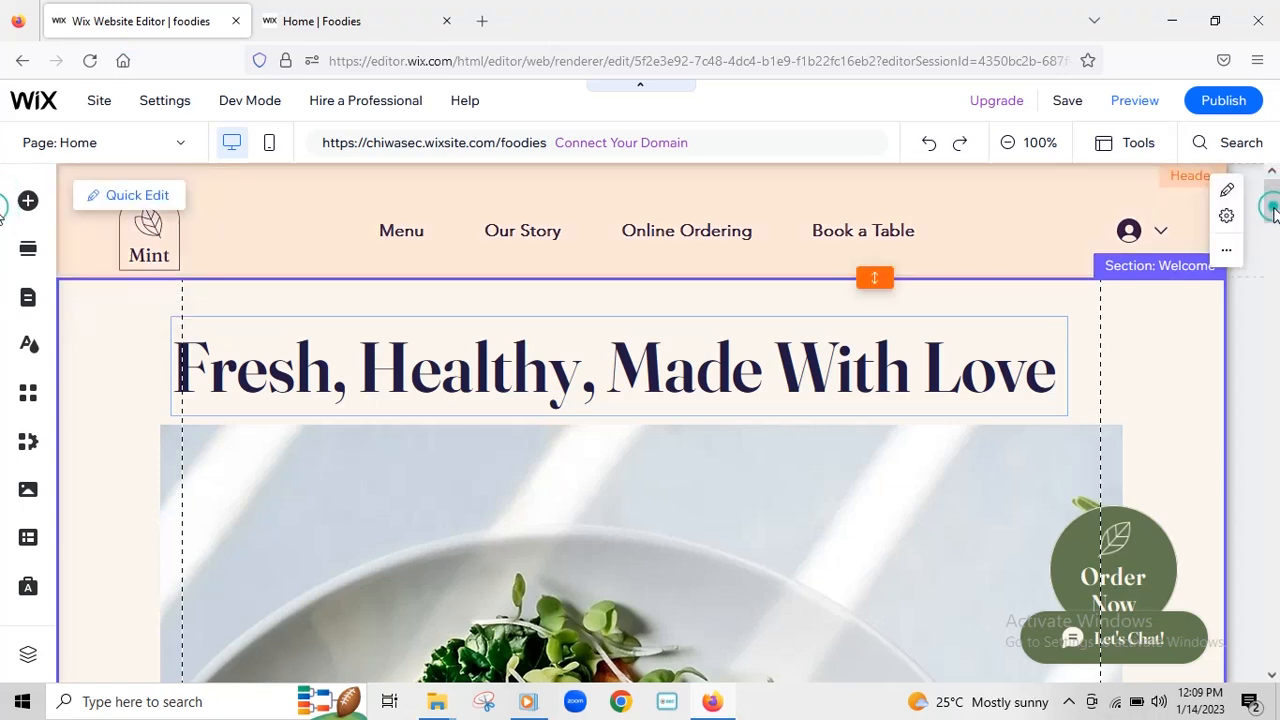
- Scroll to the footer and put the Connect column's phone and email text into editing
mouse_move(1274, 213)
left_mouse_down()
mouse_move(1275, 281)
mouse_move(1275, 235)
left_mouse_up()
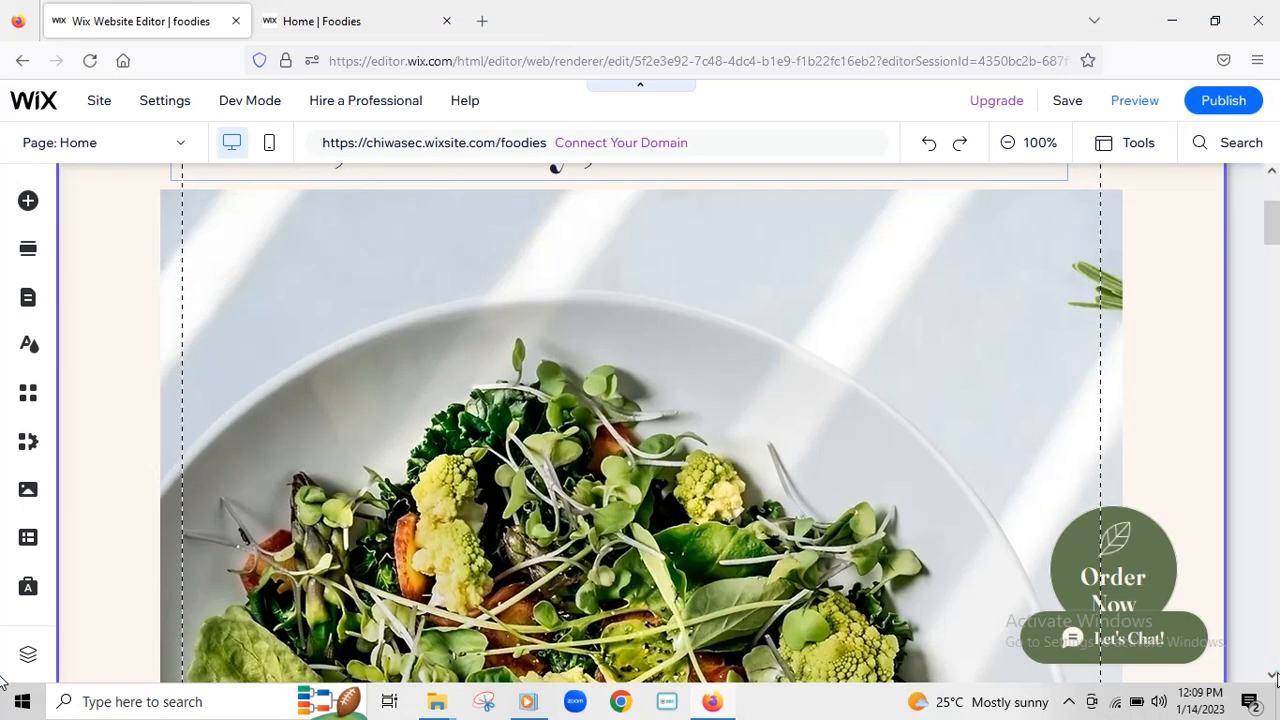
left_click_drag(1272, 228, 1255, 655)
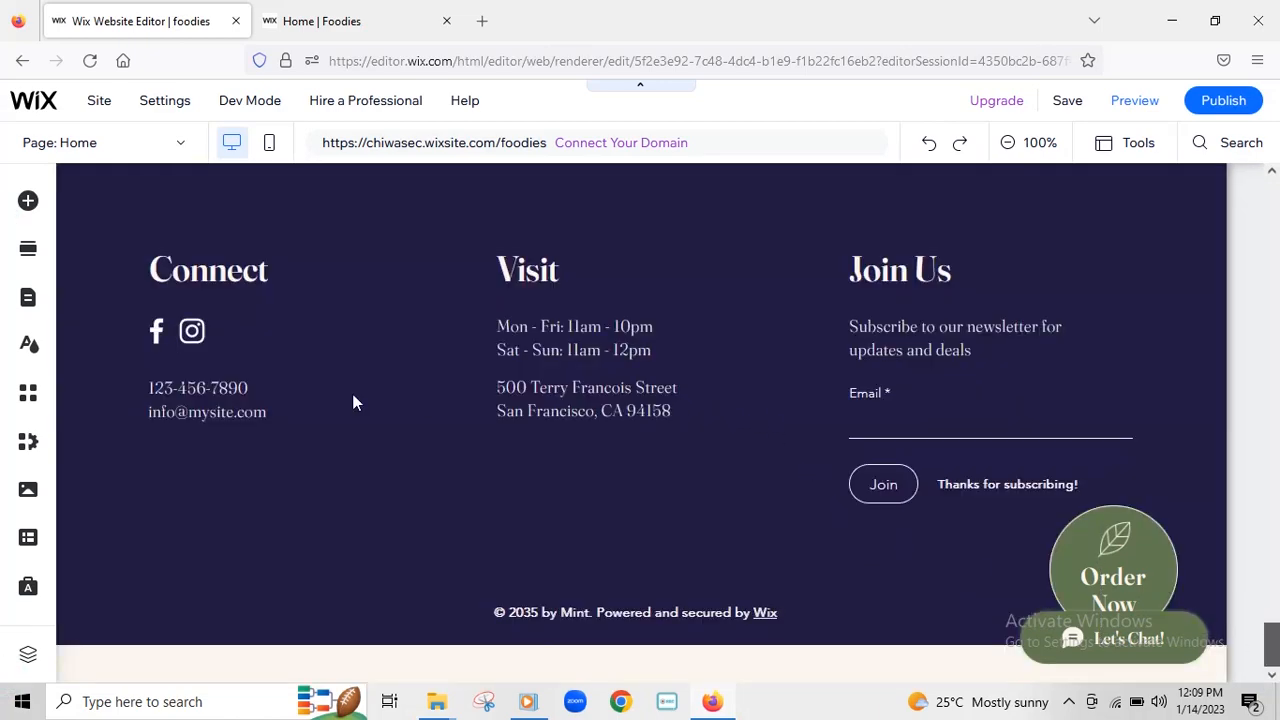
left_click(198, 389)
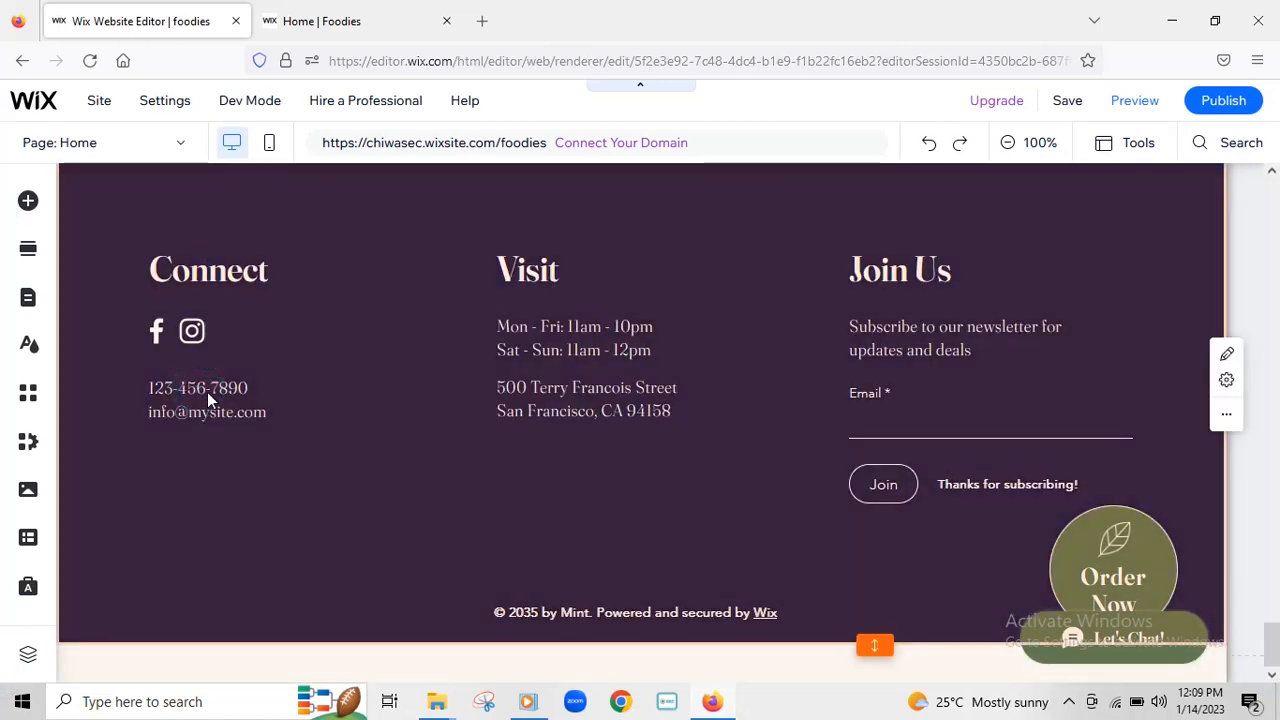
left_click(204, 393)
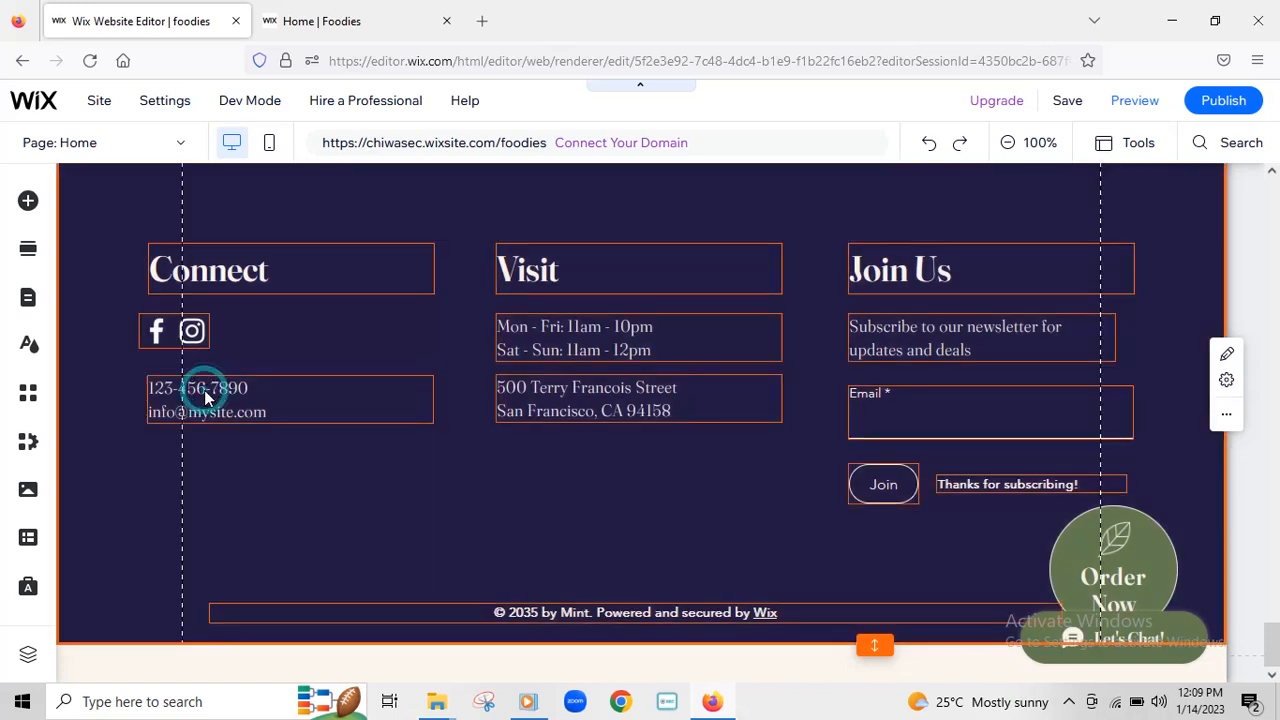
left_click(218, 398)
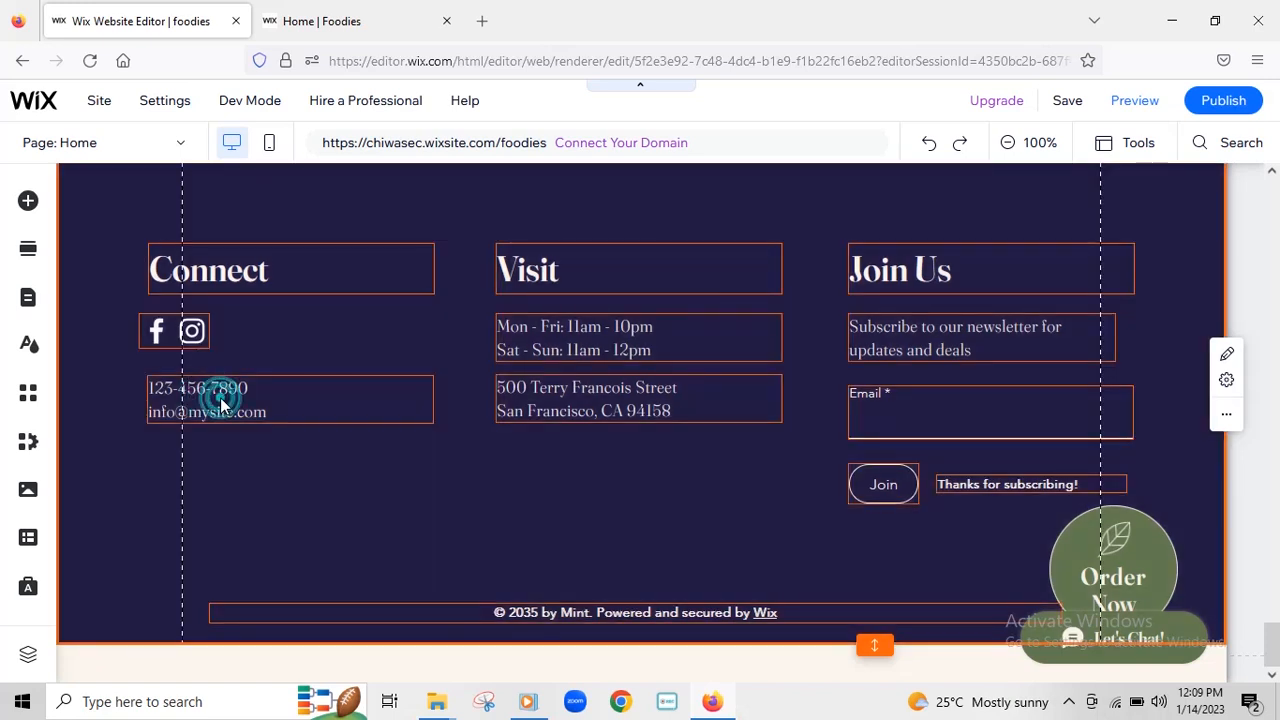
left_click(279, 419)
left_click(204, 339)
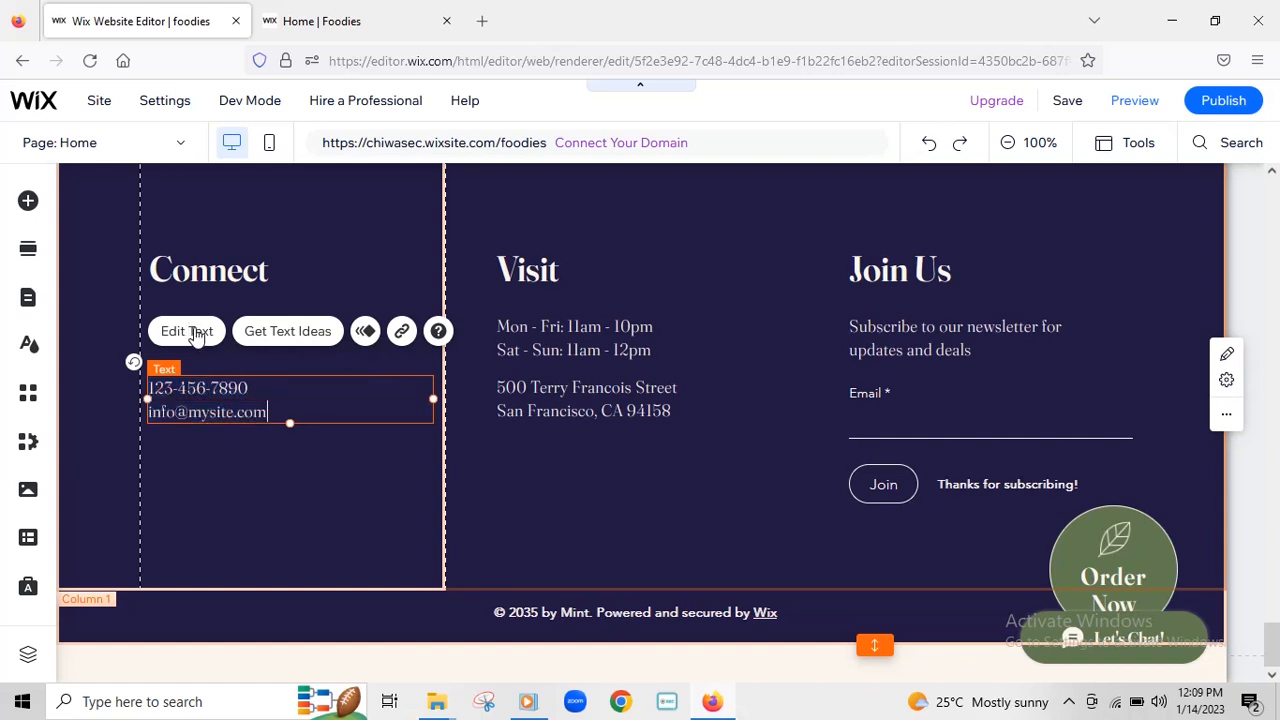
left_click(194, 331)
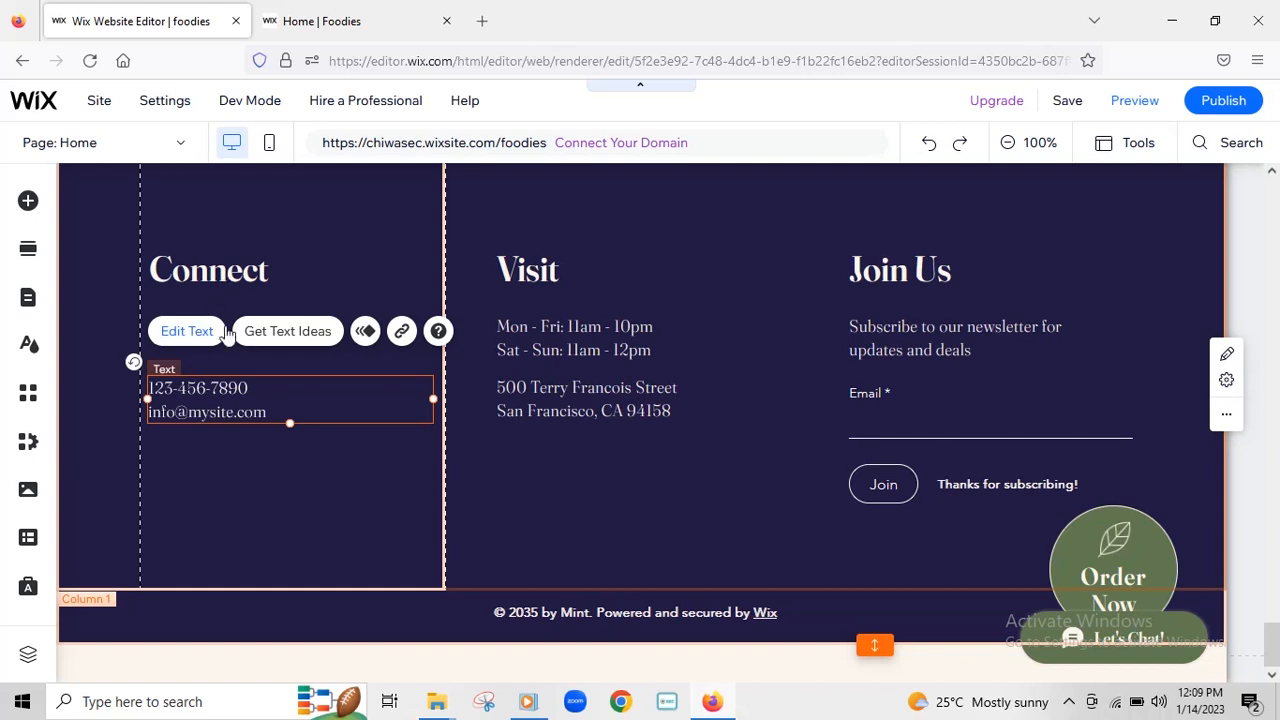
- Format the footer contact text as italic and underlined, without bold
left_click(188, 341)
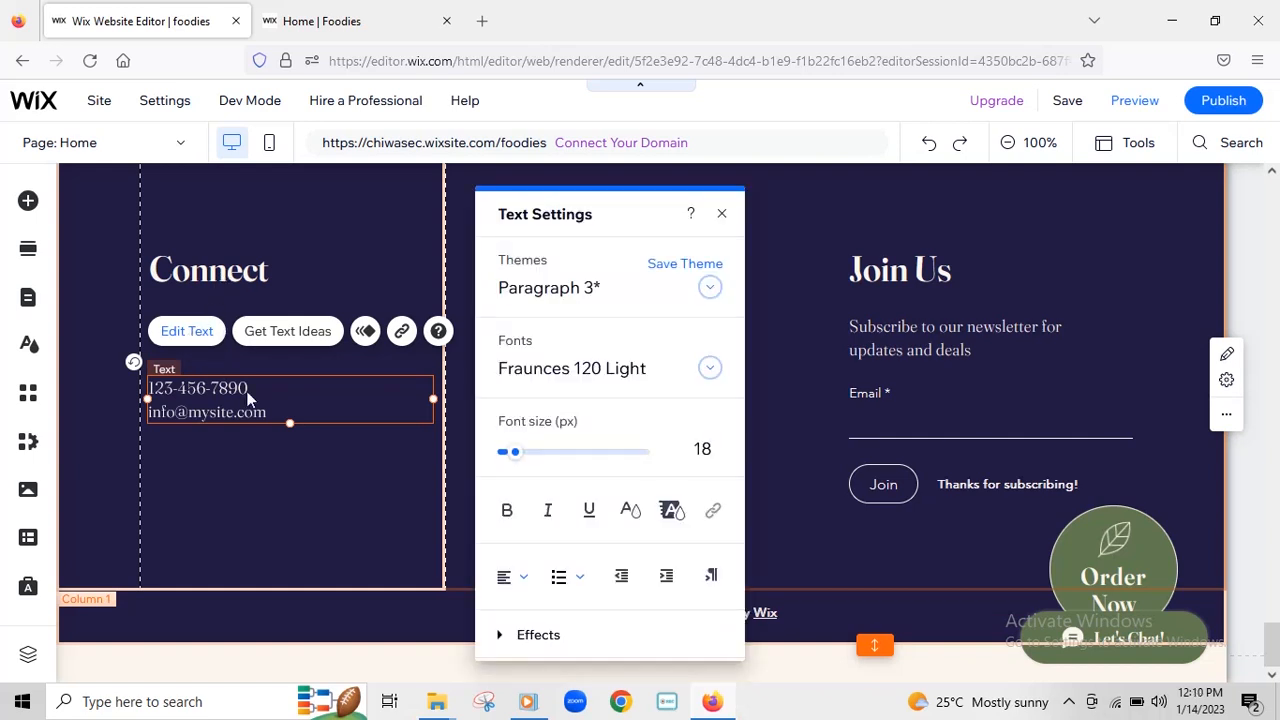
scroll(705, 410, "down", 3)
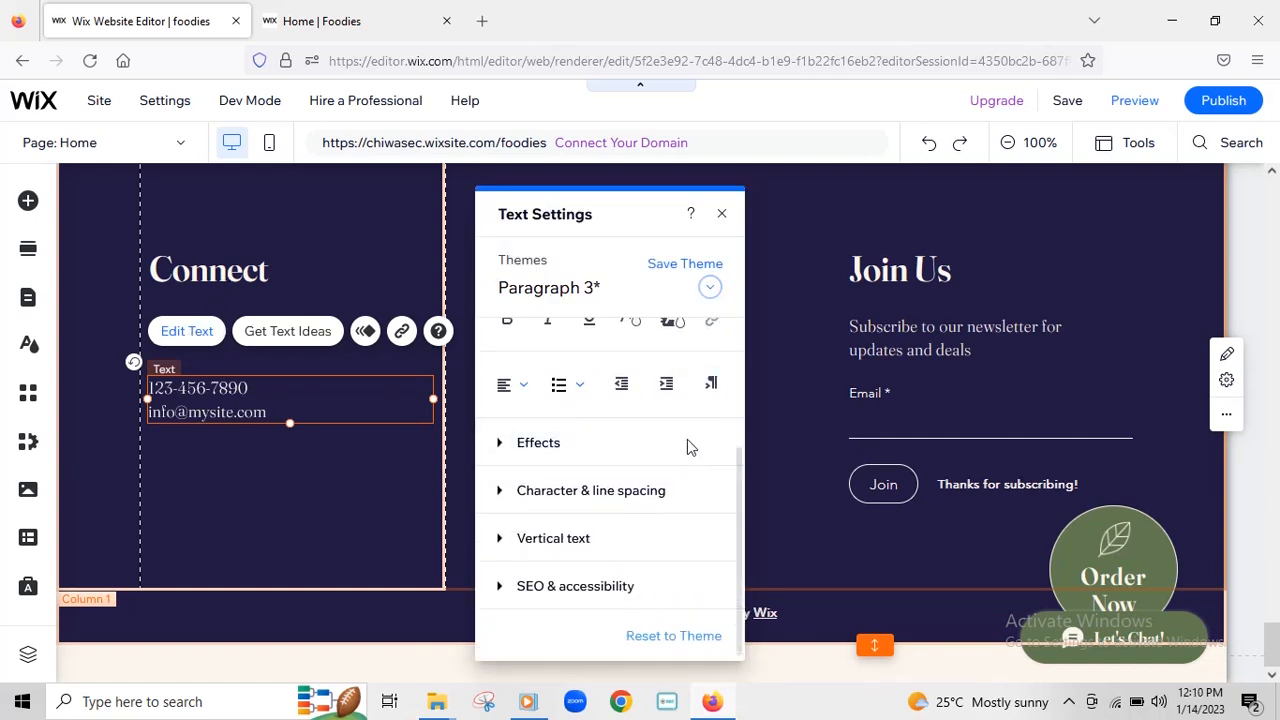
scroll(690, 535, "up", 3)
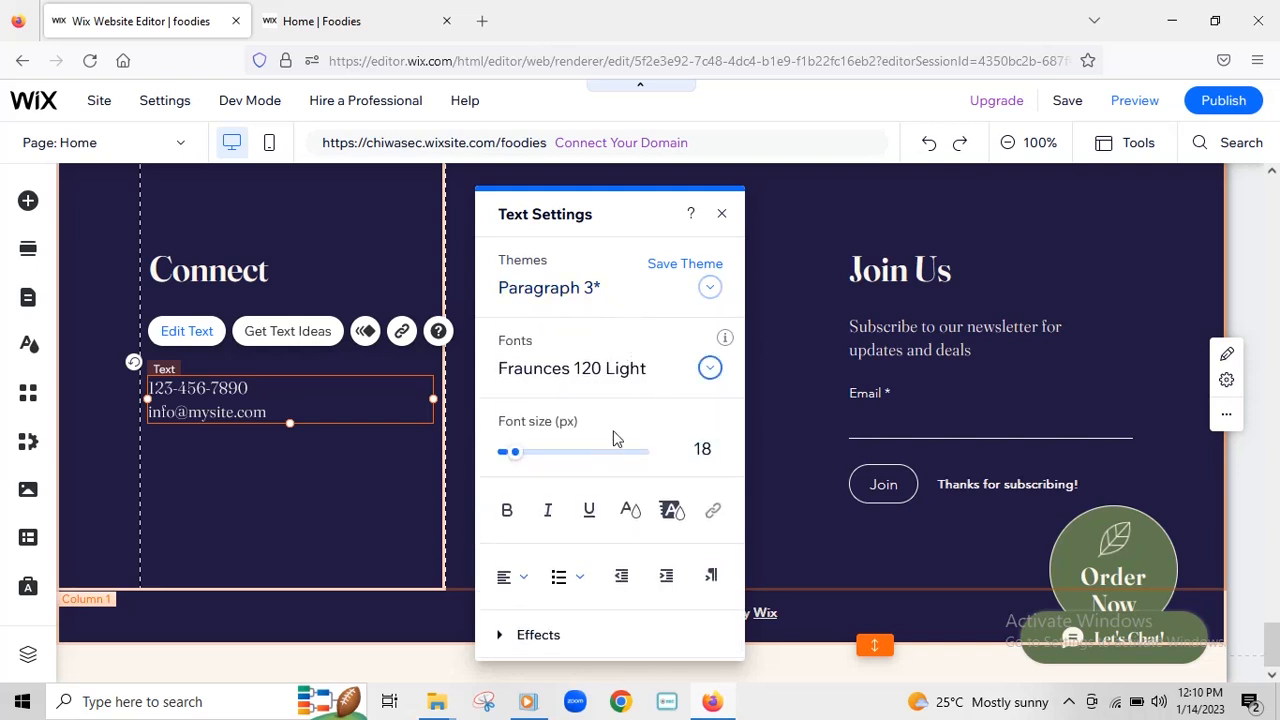
scroll(605, 470, "down", 3)
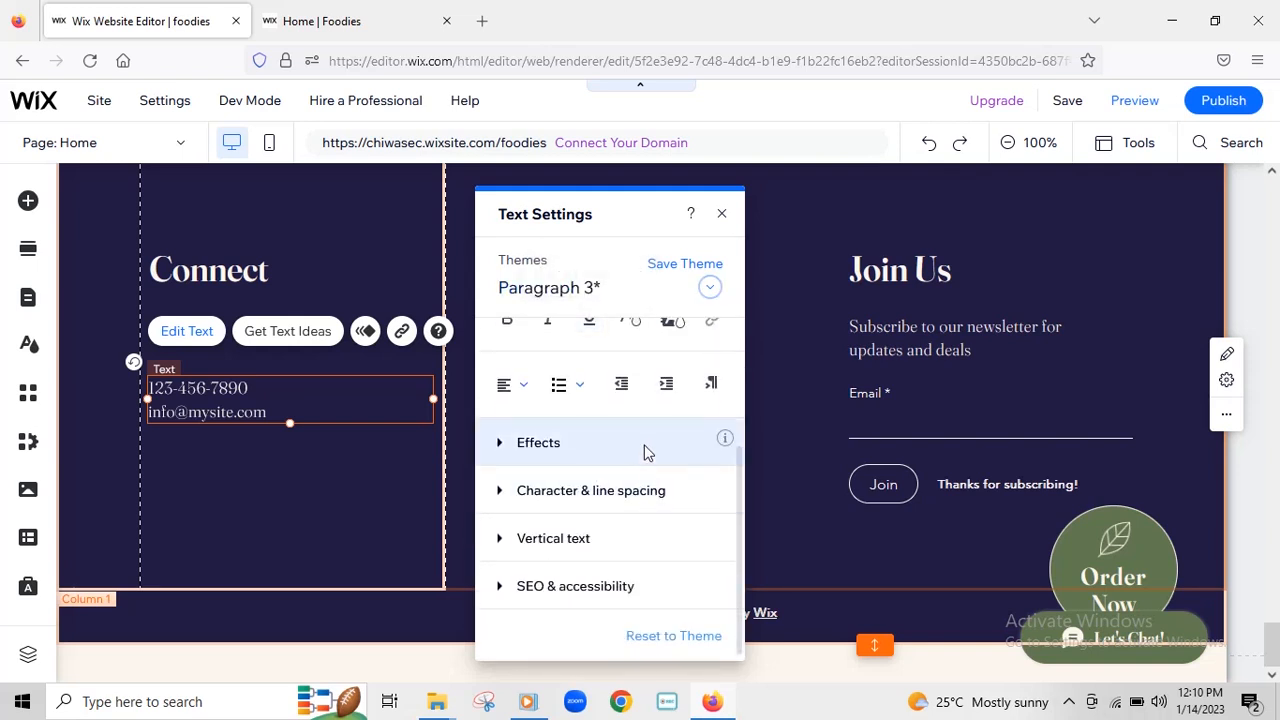
scroll(648, 452, "up", 3)
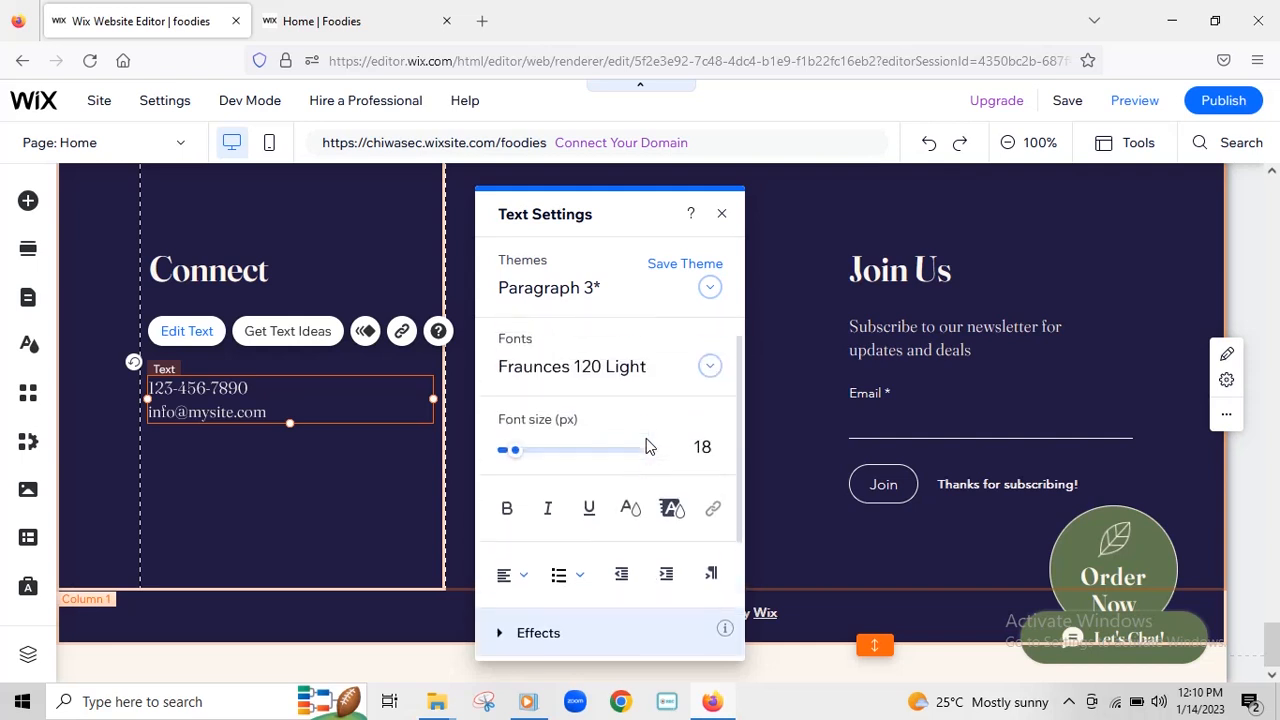
left_click(549, 515)
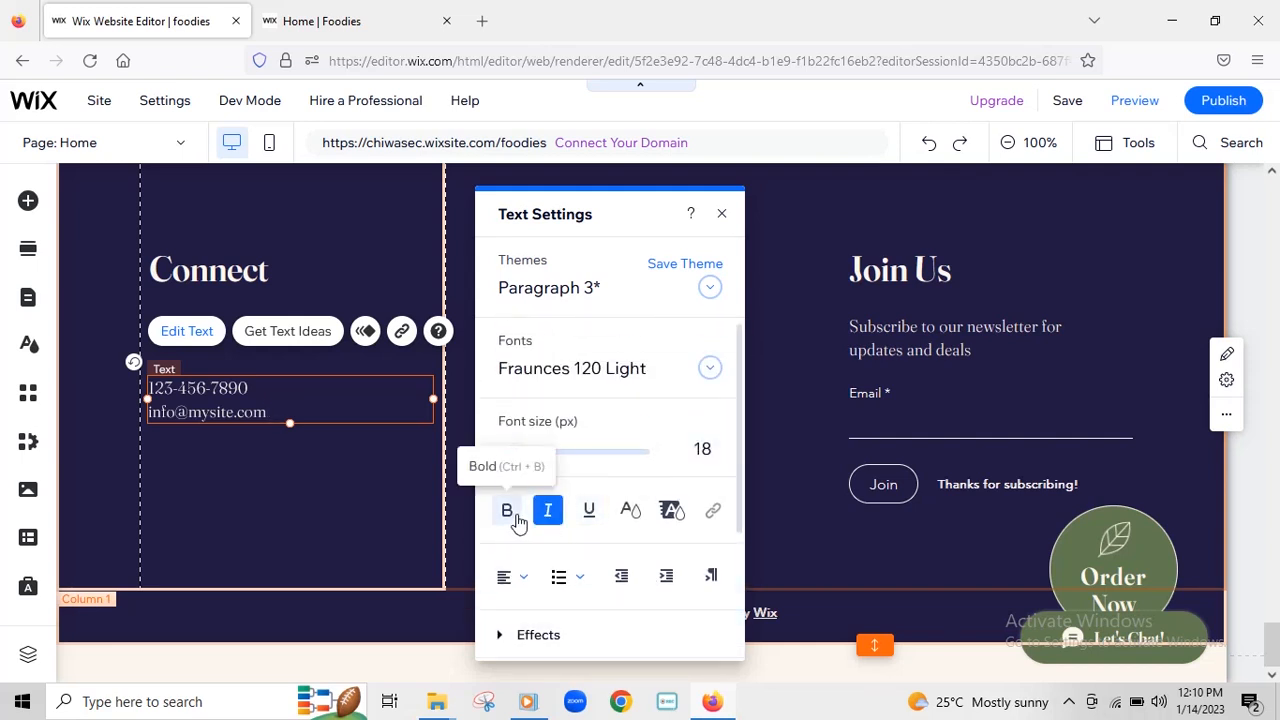
left_click(510, 516)
double_click(277, 410)
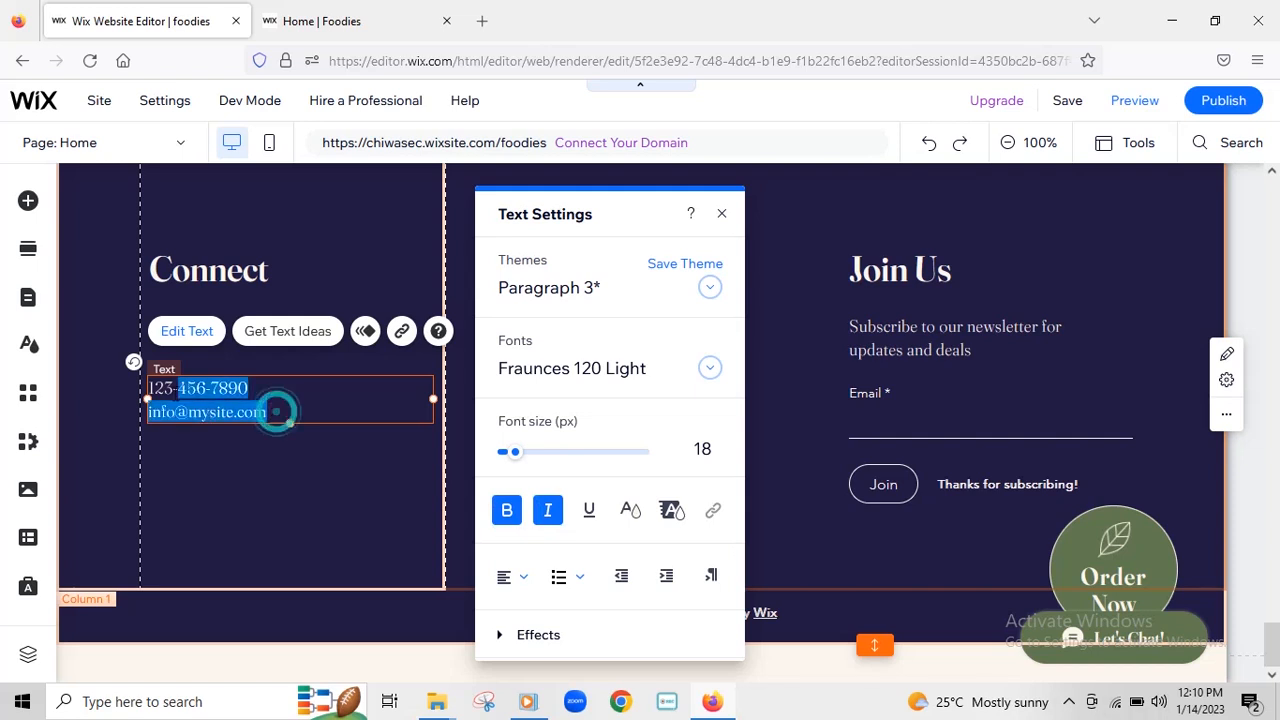
left_click(548, 515)
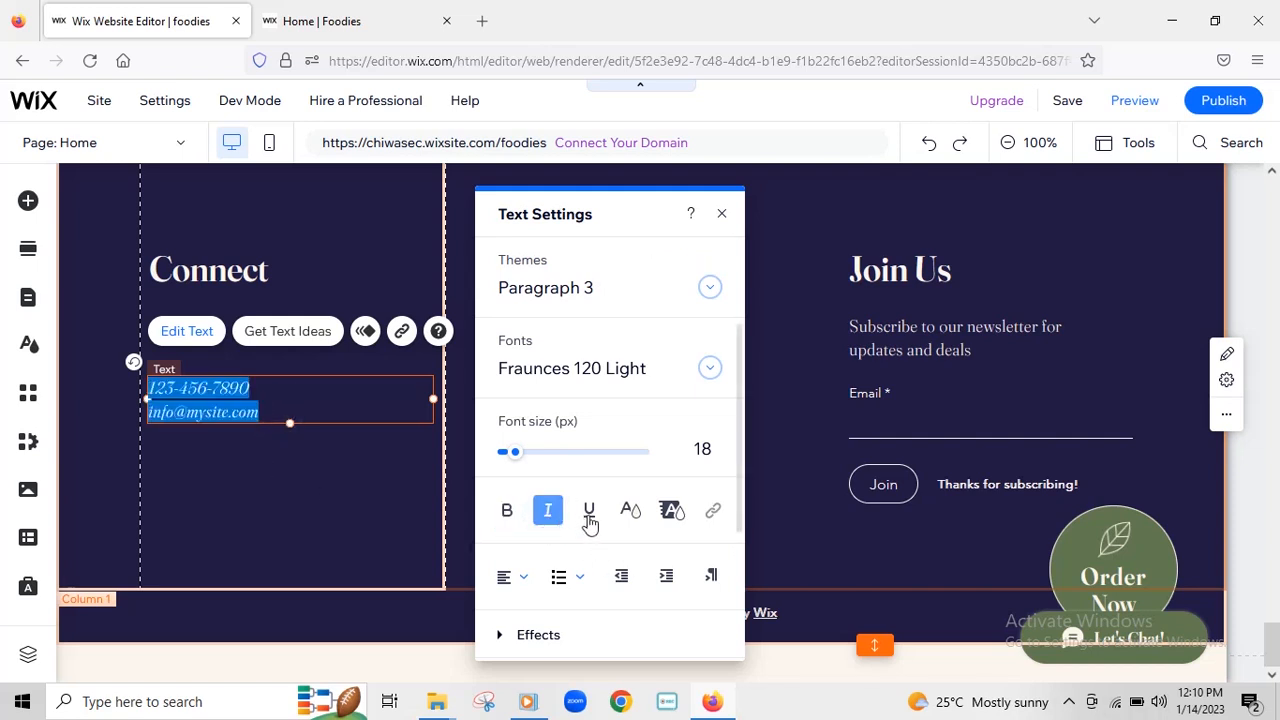
left_click(589, 516)
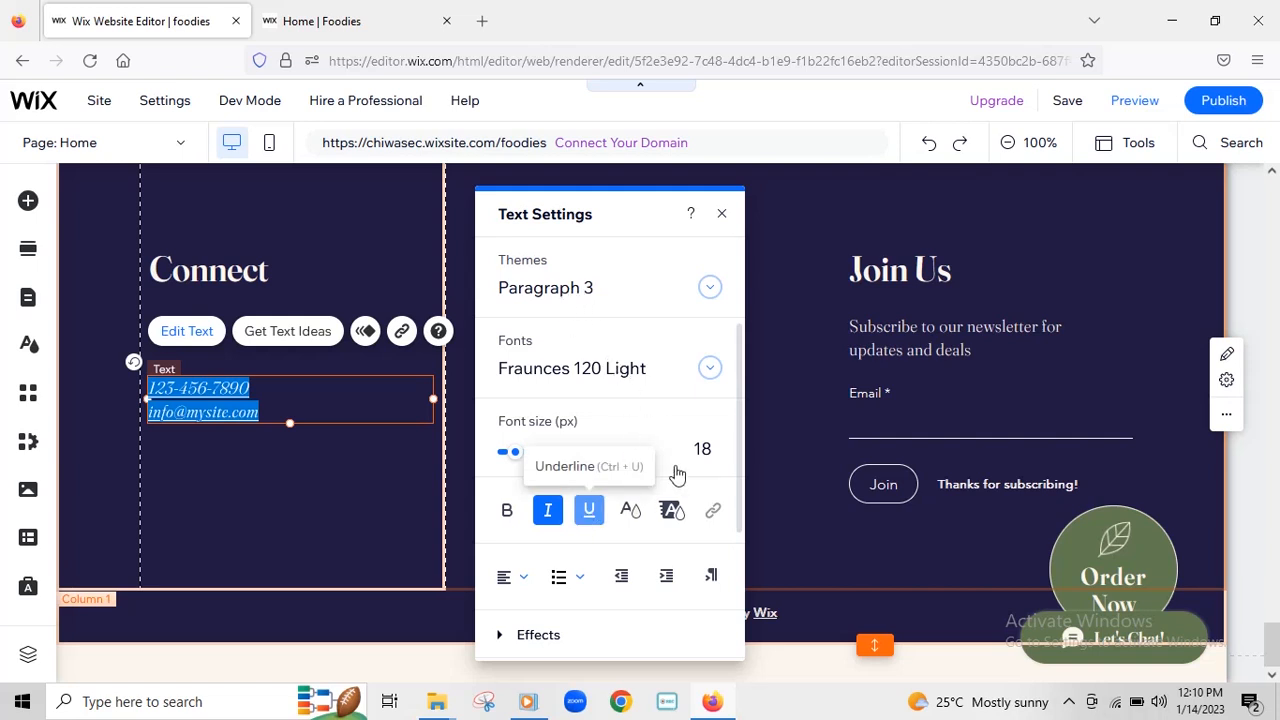
- Set the contact text size to 19 and close the Text Settings panel
scroll(674, 479, "down", 2)
scroll(646, 423, "up", 2)
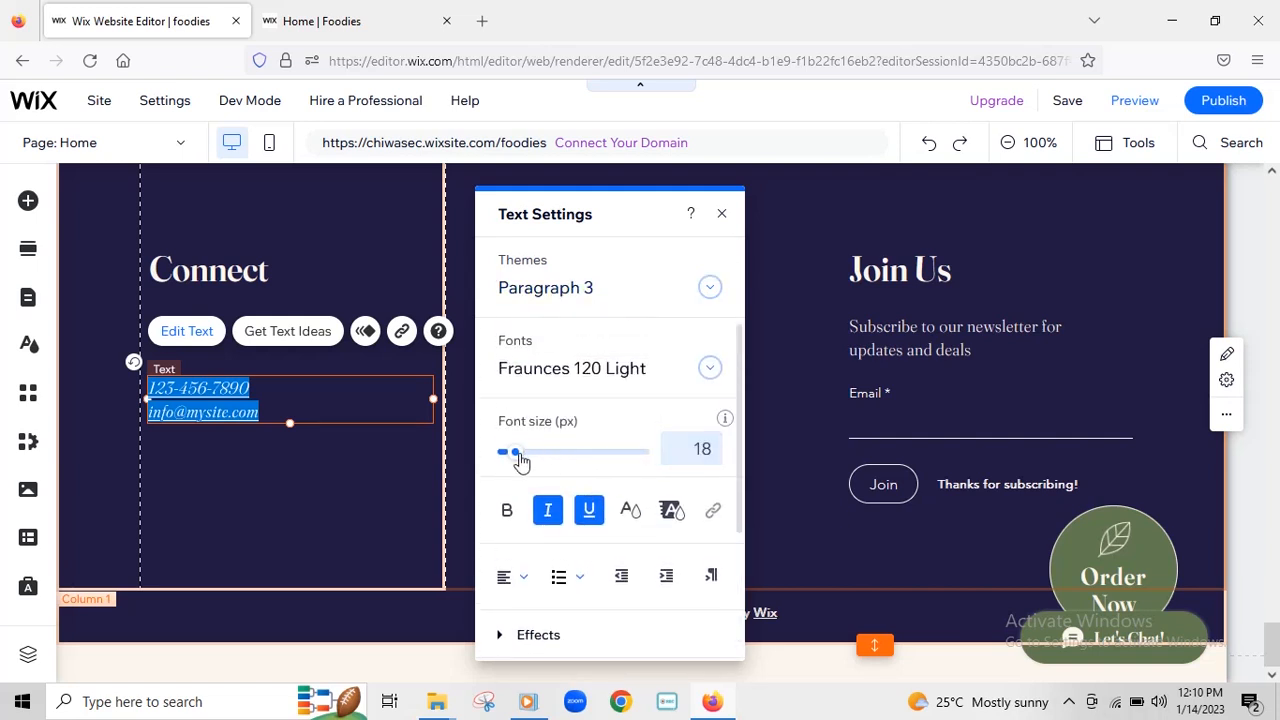
mouse_move(517, 457)
left_mouse_down()
mouse_move(549, 458)
mouse_move(518, 452)
mouse_move(520, 463)
left_mouse_up()
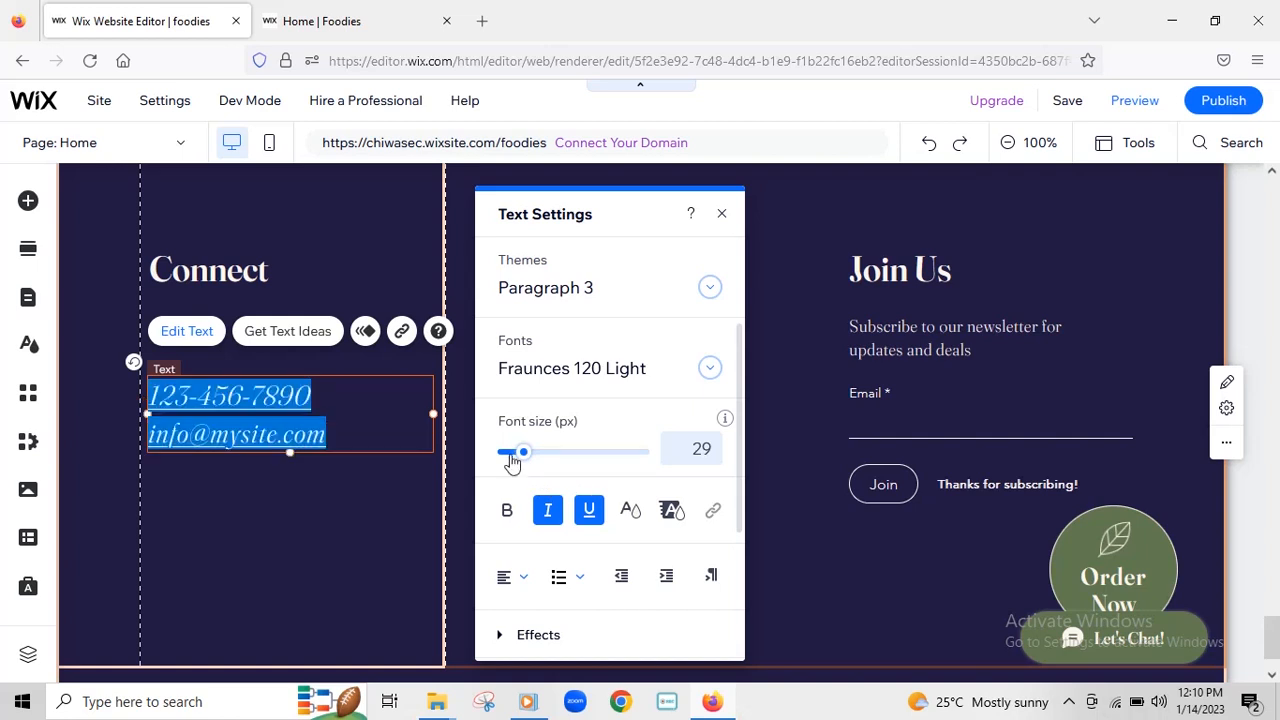
left_click(511, 455)
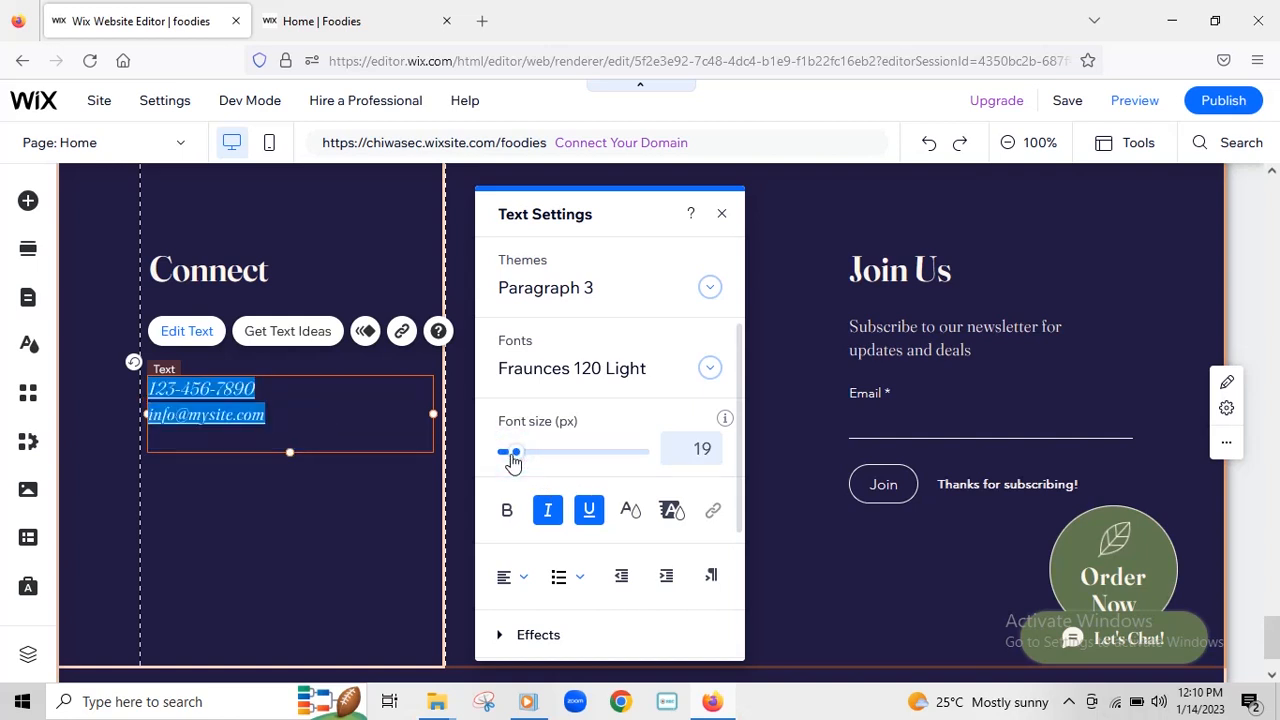
scroll(600, 480, "down", 3)
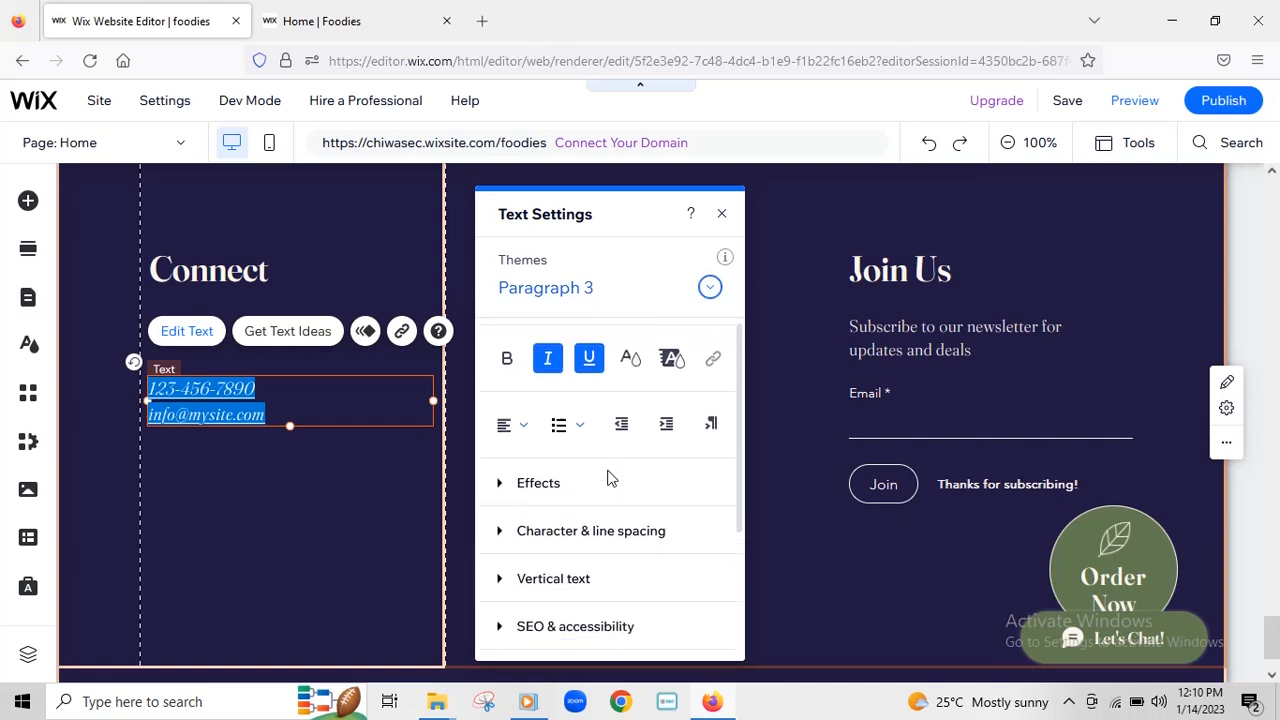
scroll(615, 493, "down", 2)
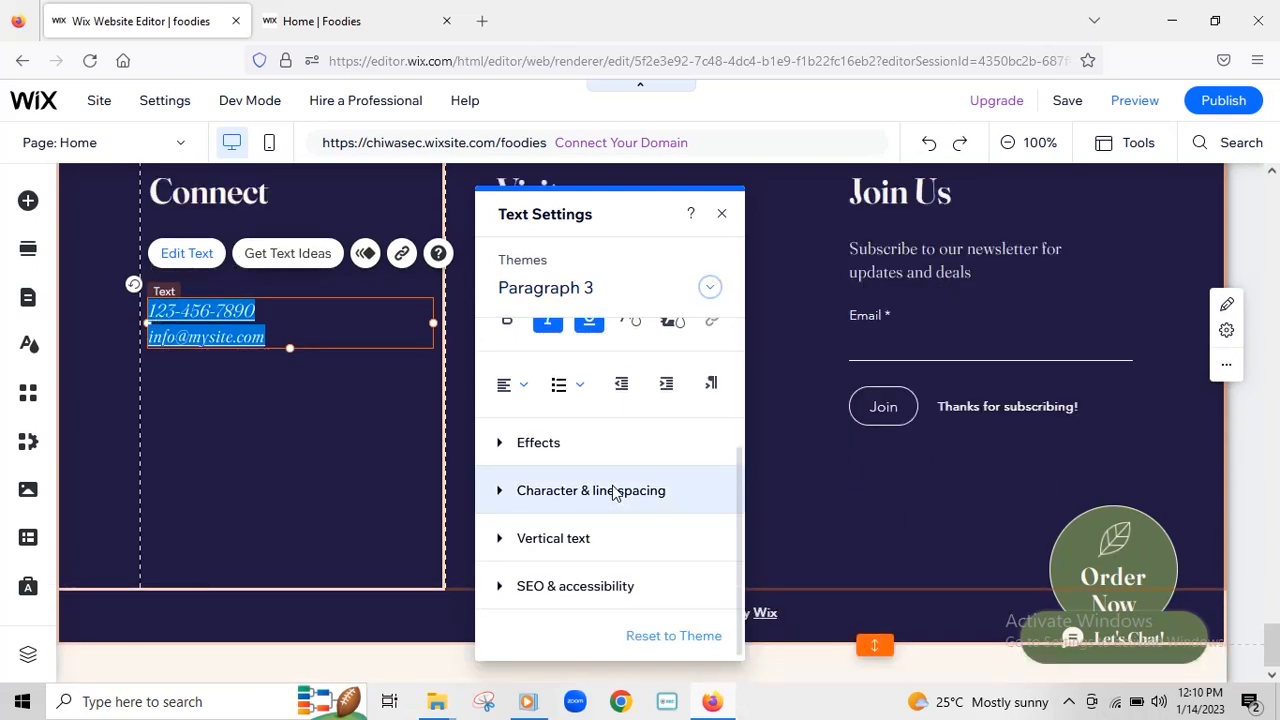
scroll(615, 493, "up", 3)
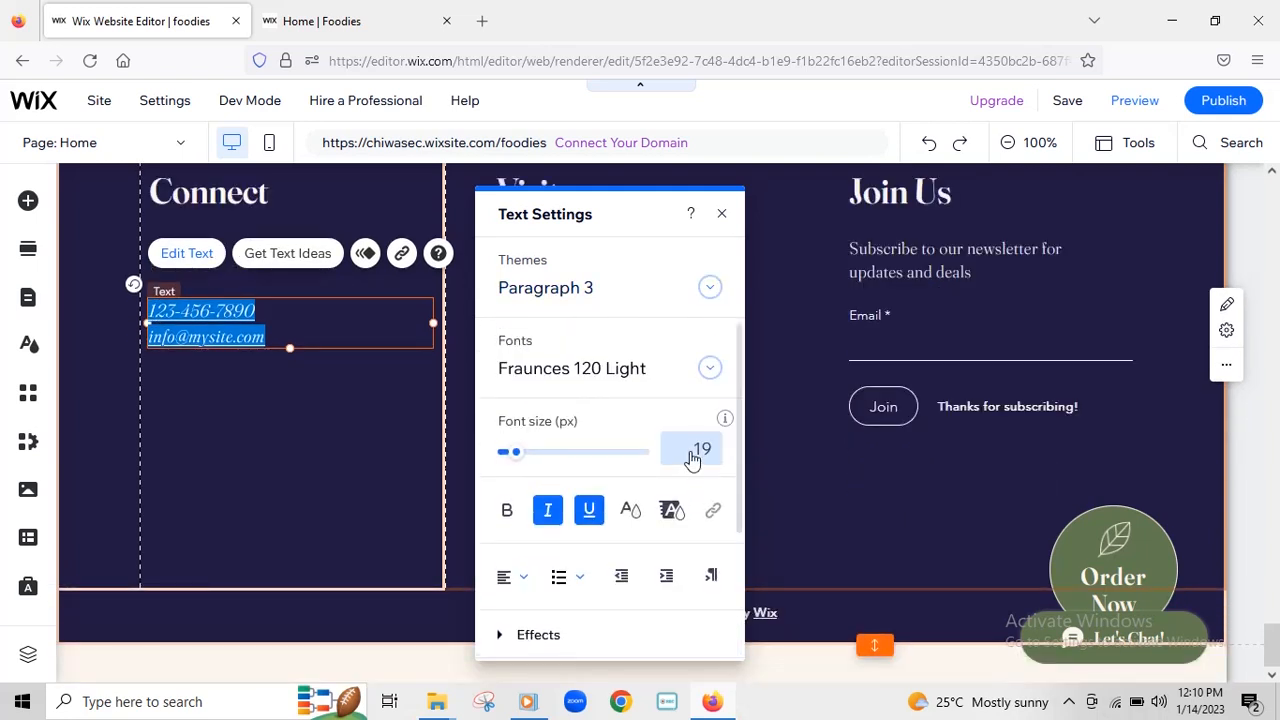
left_click(724, 216)
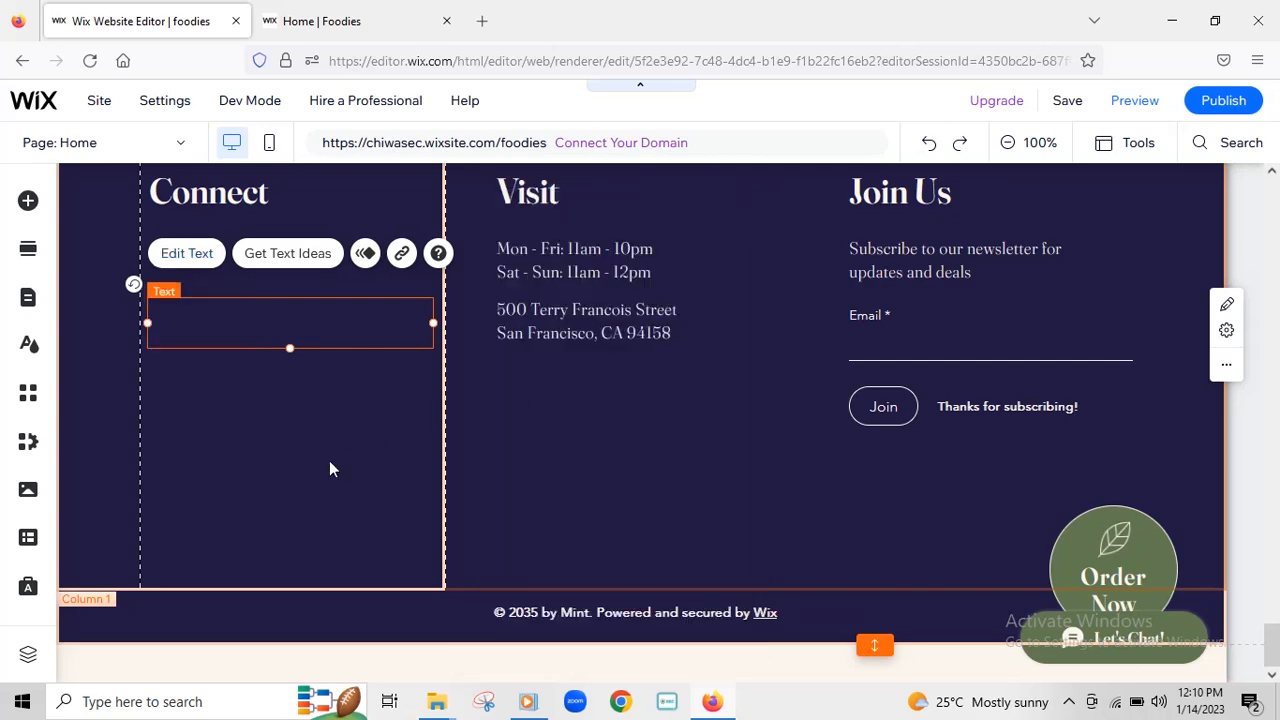
- Delete the placeholder phone number and email from the Connect text box
scroll(327, 450, "up", 3)
scroll(327, 470, "down", 2)
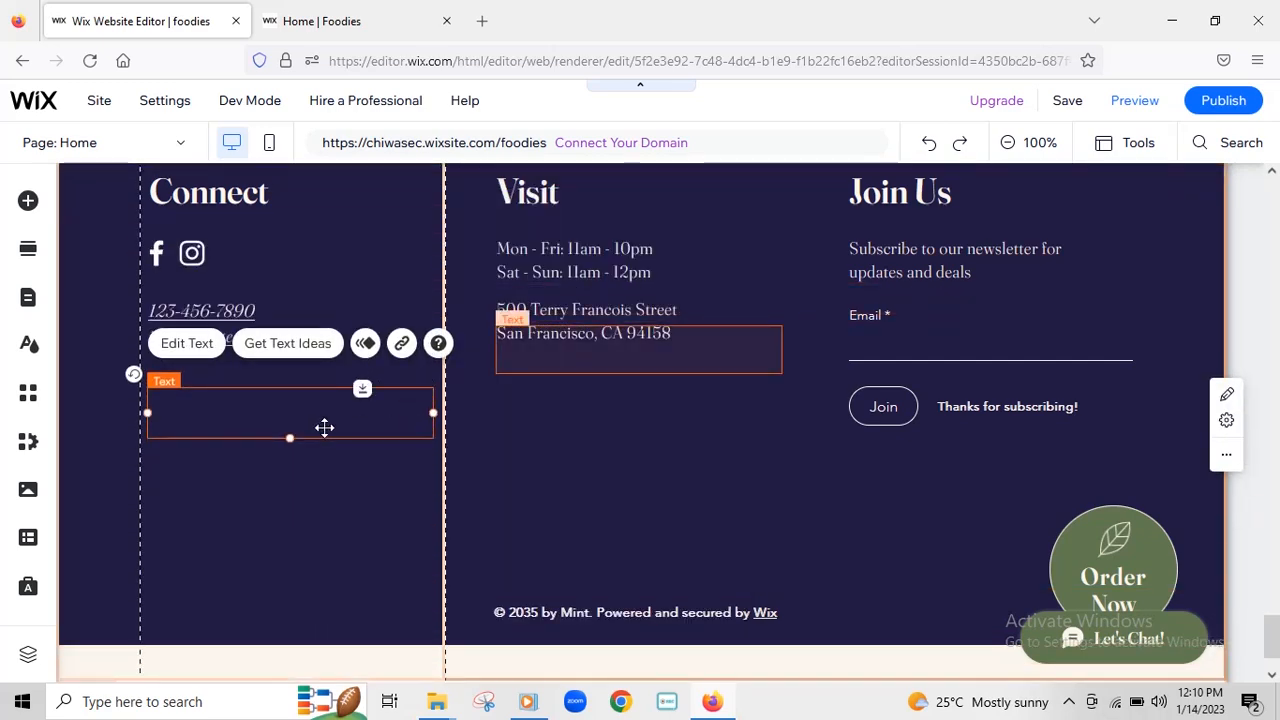
left_click(270, 418)
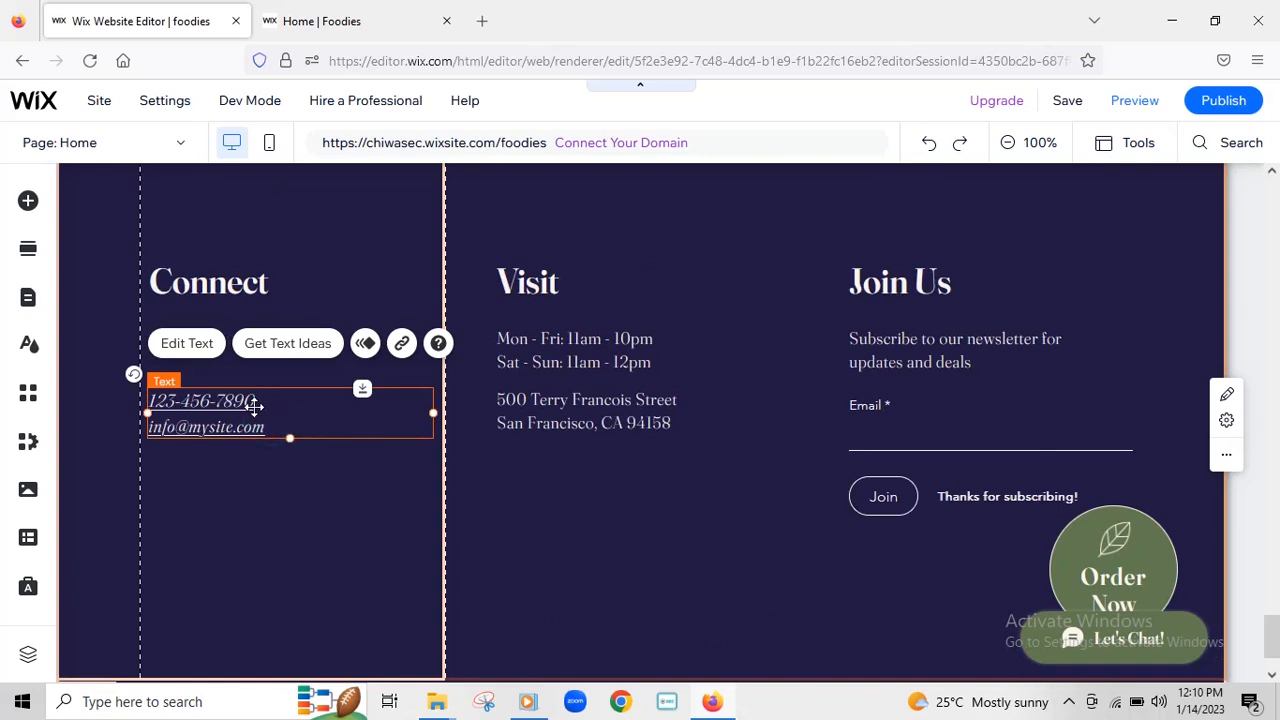
double_click(252, 405)
left_click(223, 405)
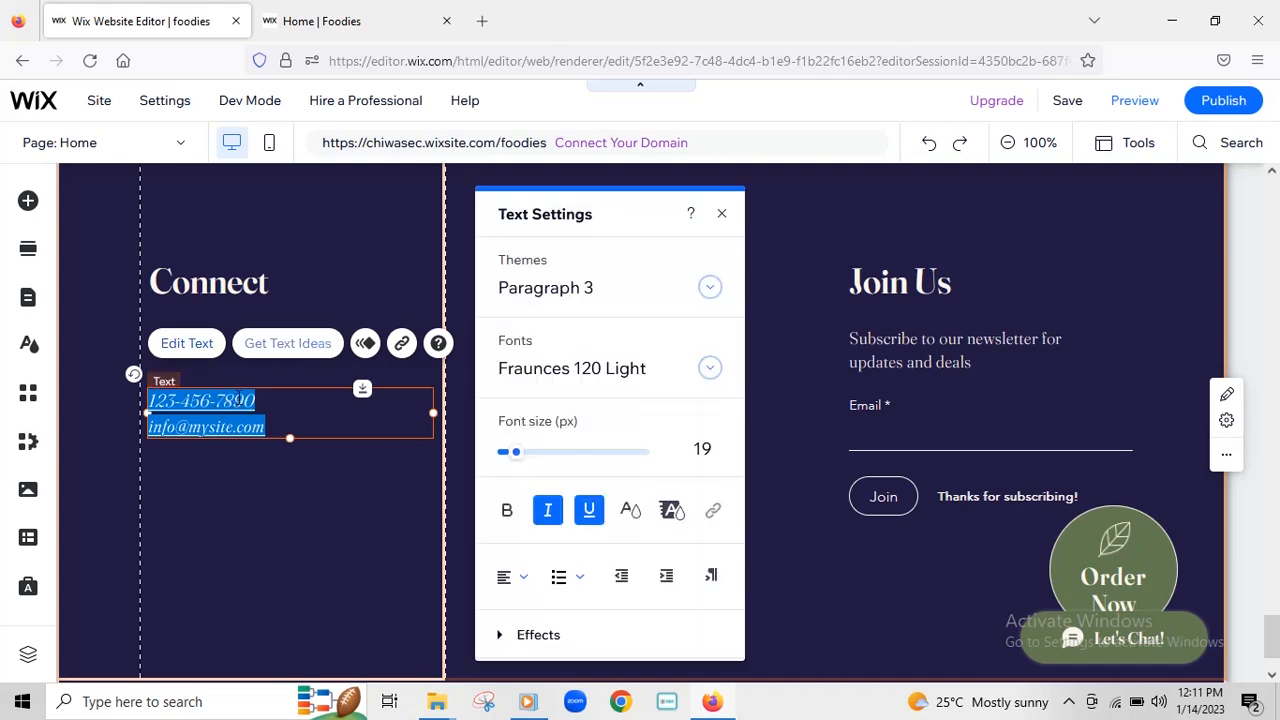
left_click(273, 402)
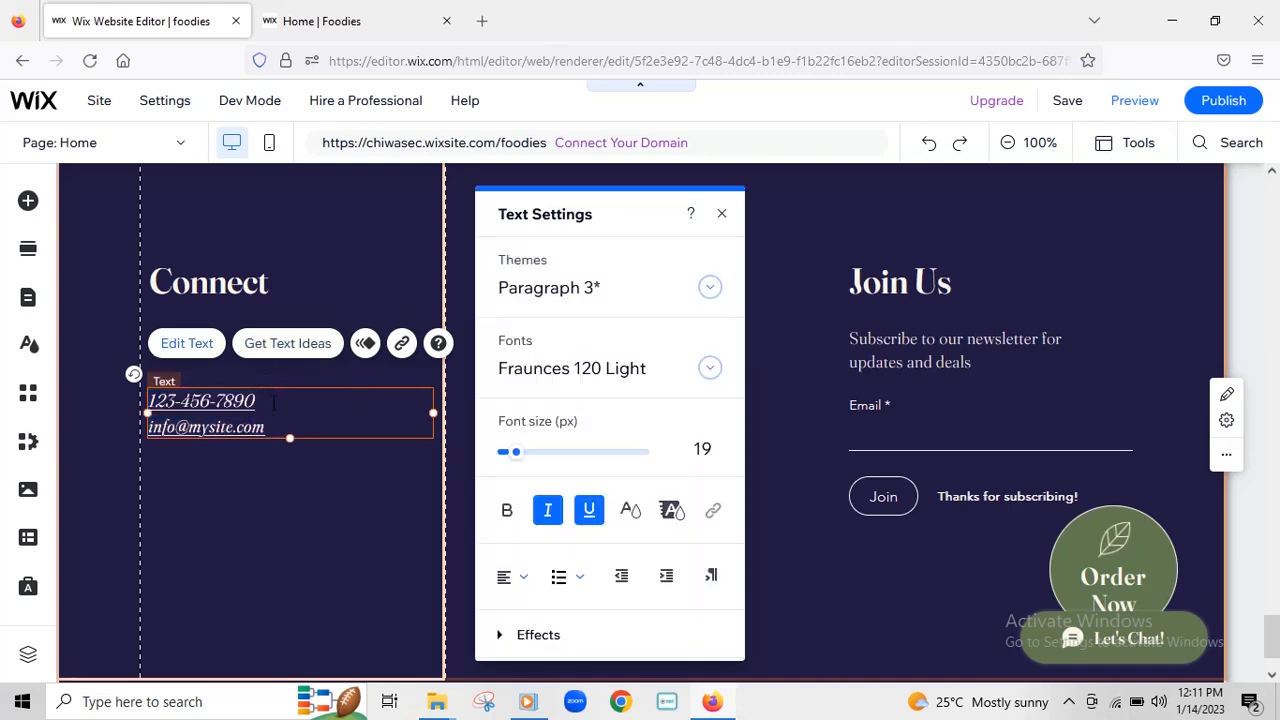
left_click(264, 401)
key("BackSpace")
key("BackSpace")
key("BackSpace")
key("BackSpace")
key("BackSpace")
key("BackSpace")
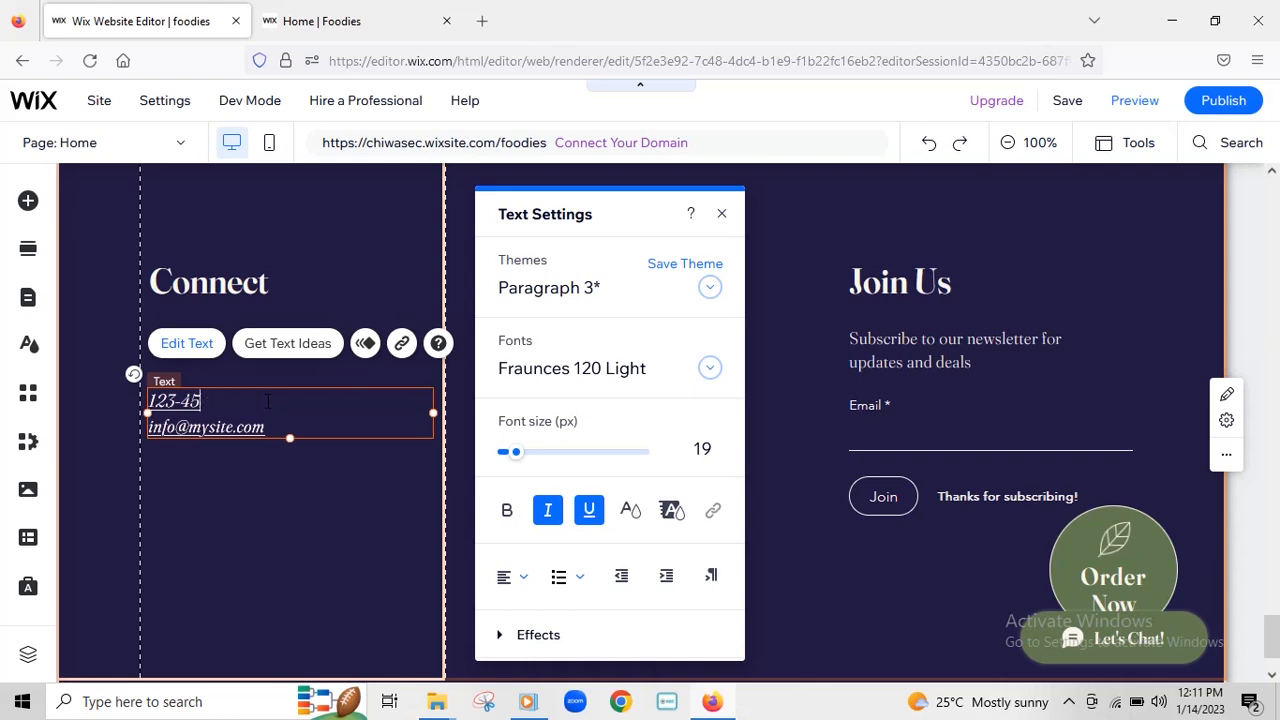
key("ctrl+v")
key("BackSpace")
key("BackSpace")
key("BackSpace")
key("BackSpace")
key("BackSpace")
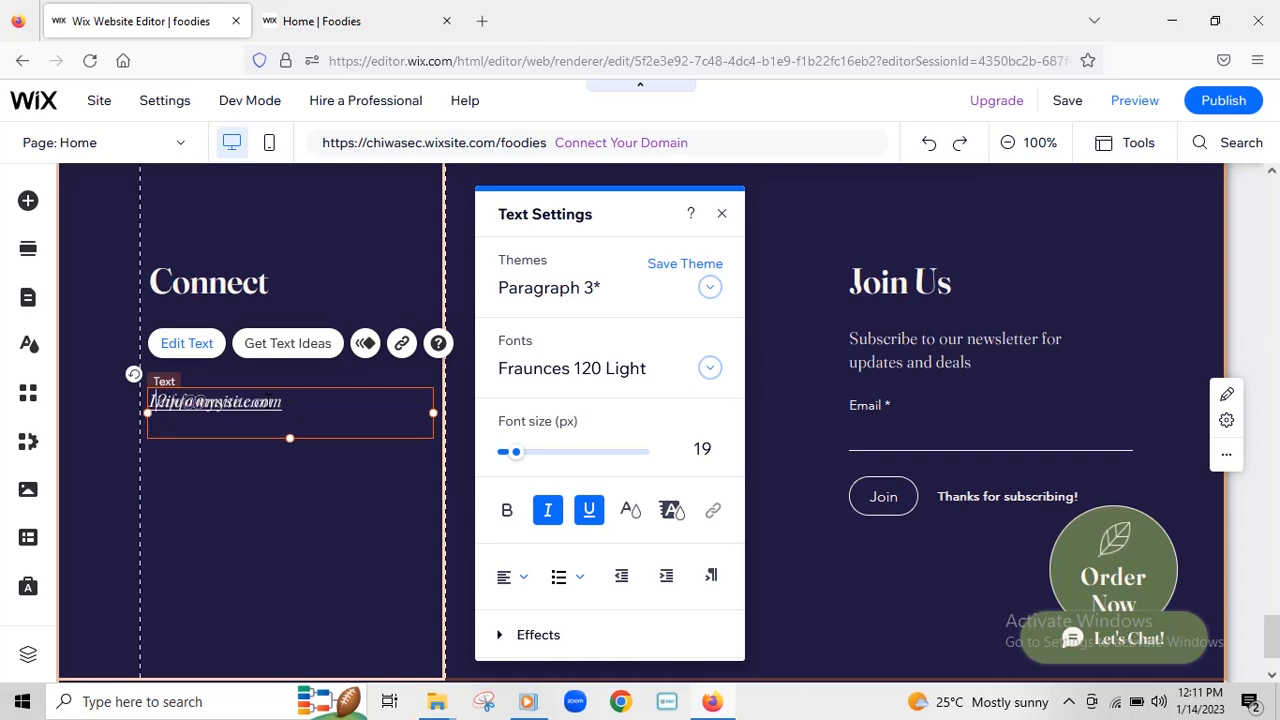
key("BackSpace")
key("BackSpace")
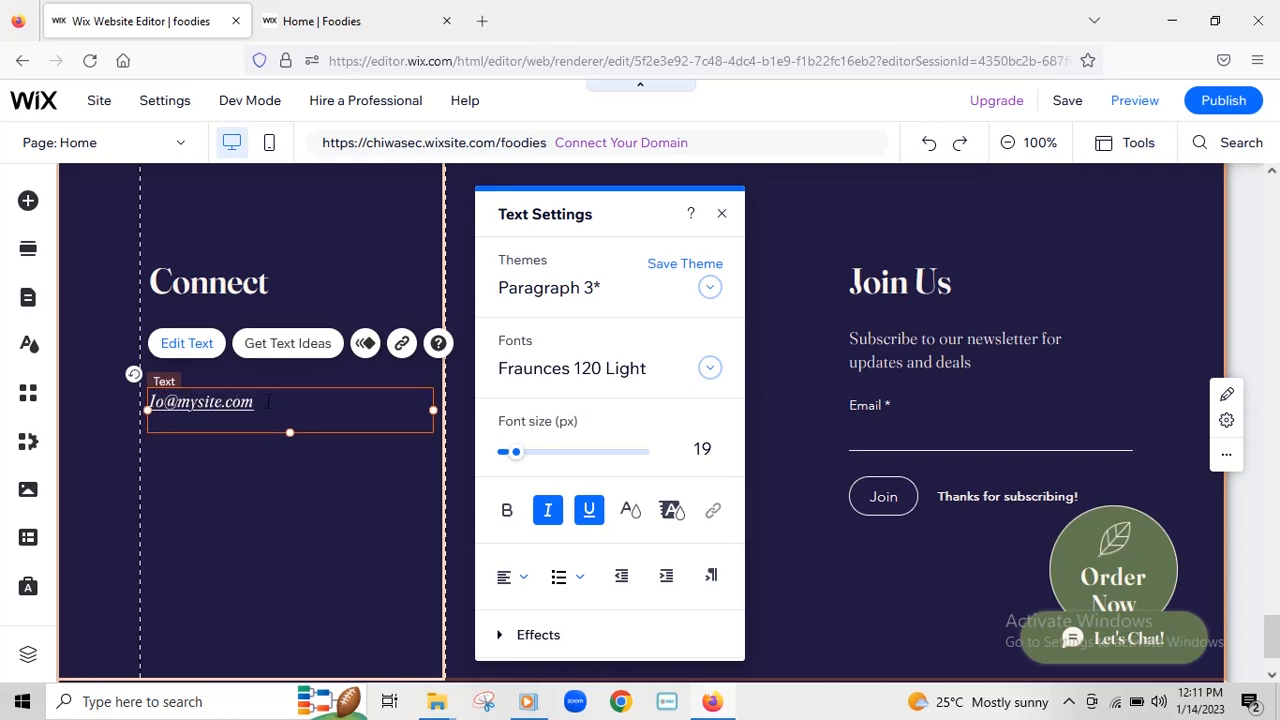
key("Delete")
key("Delete")
key("Delete")
key("Delete")
key("Delete")
key("Delete")
key("Delete")
key("Delete")
key("Delete")
key("Delete")
key("Delete")
key("Delete")
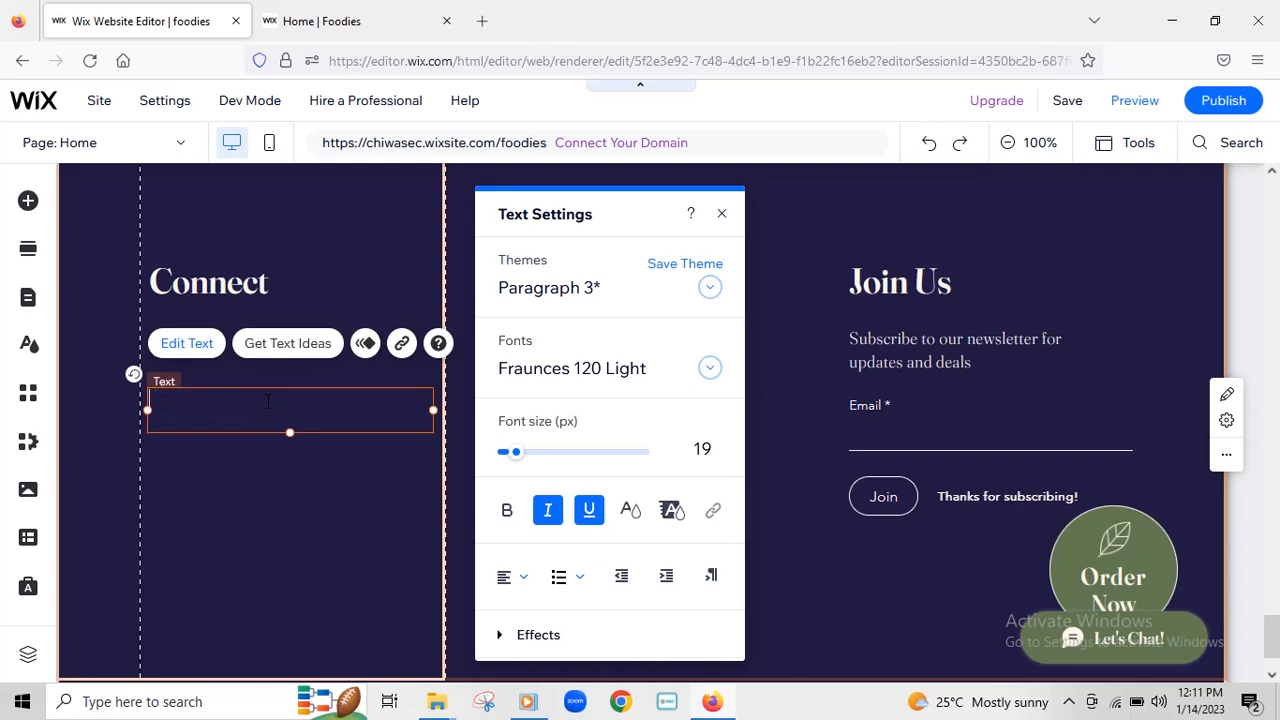
- Type the restaurant's new phone number and email address into the Connect box
type("0123456789")
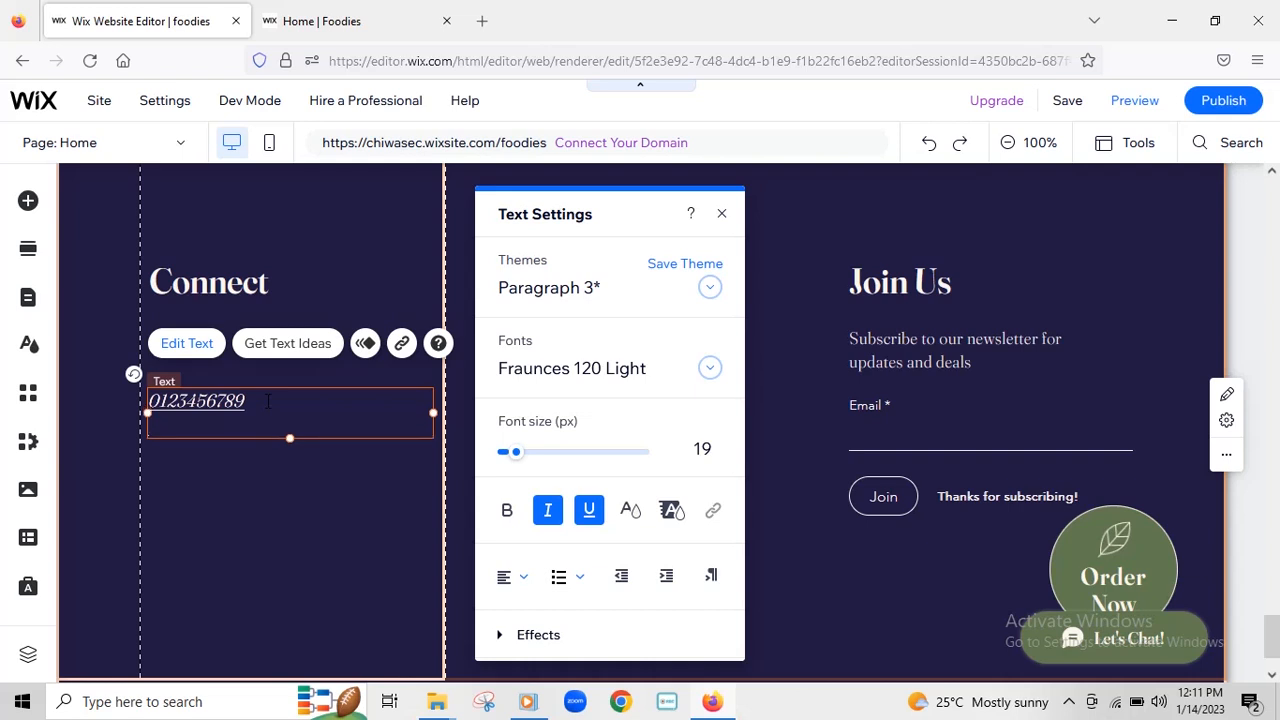
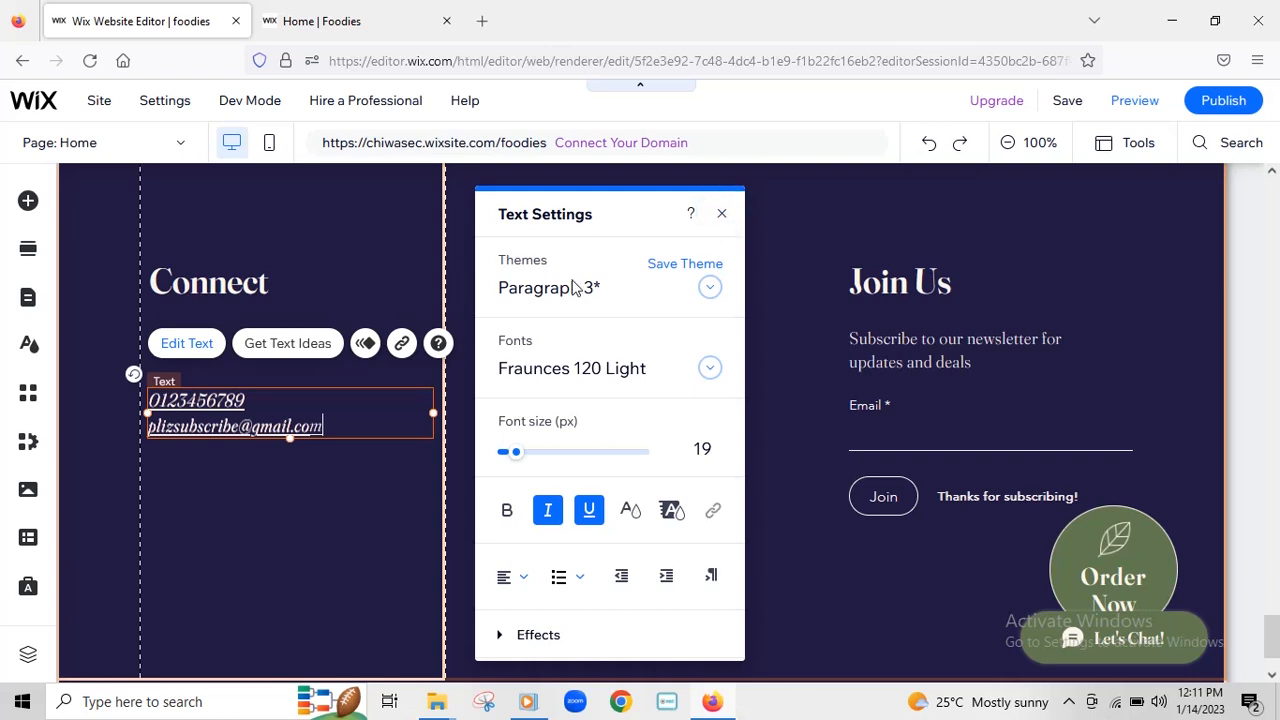
- Finish the text edit and save the site, dismissing the domain dialog
left_click(337, 529)
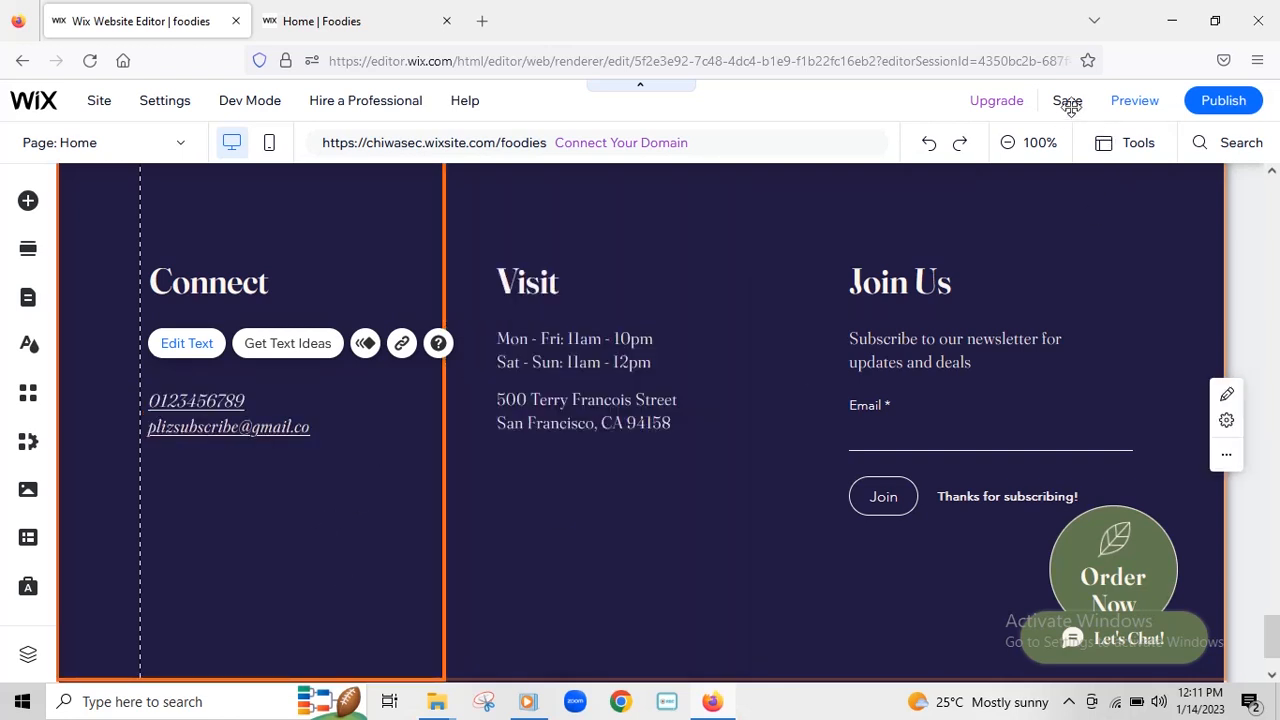
mouse_move(1074, 108)
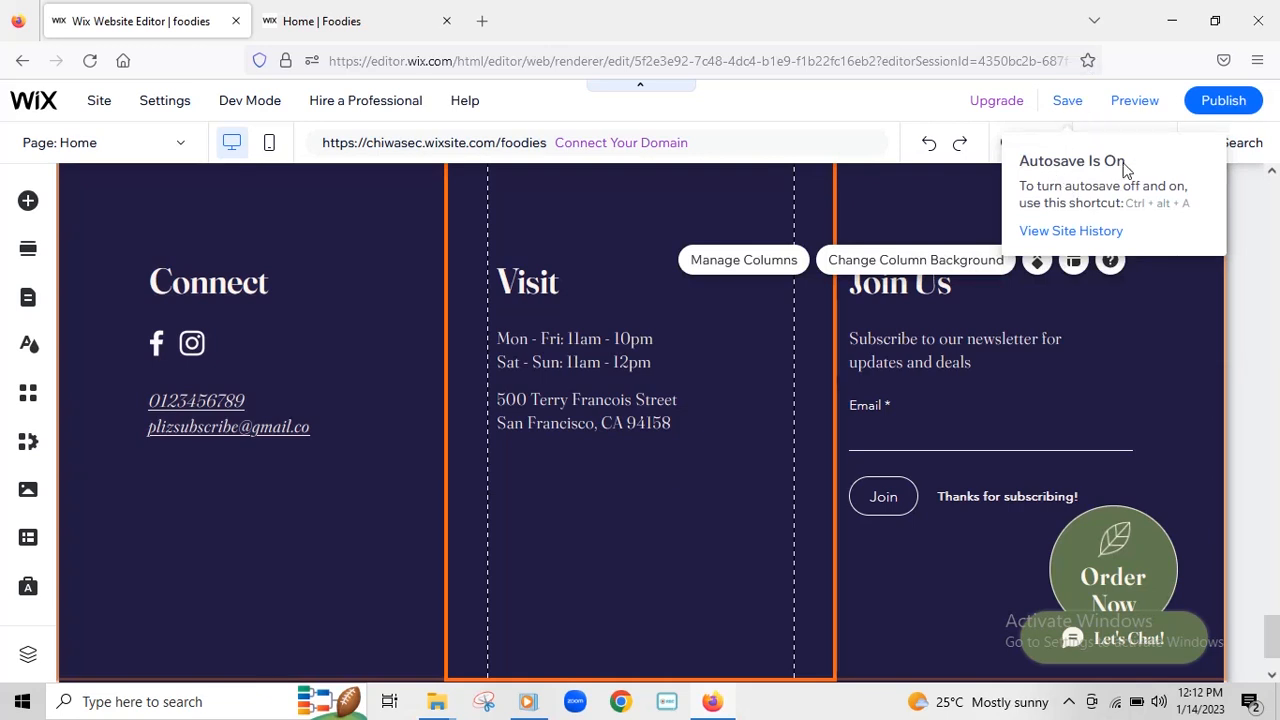
left_click(1068, 104)
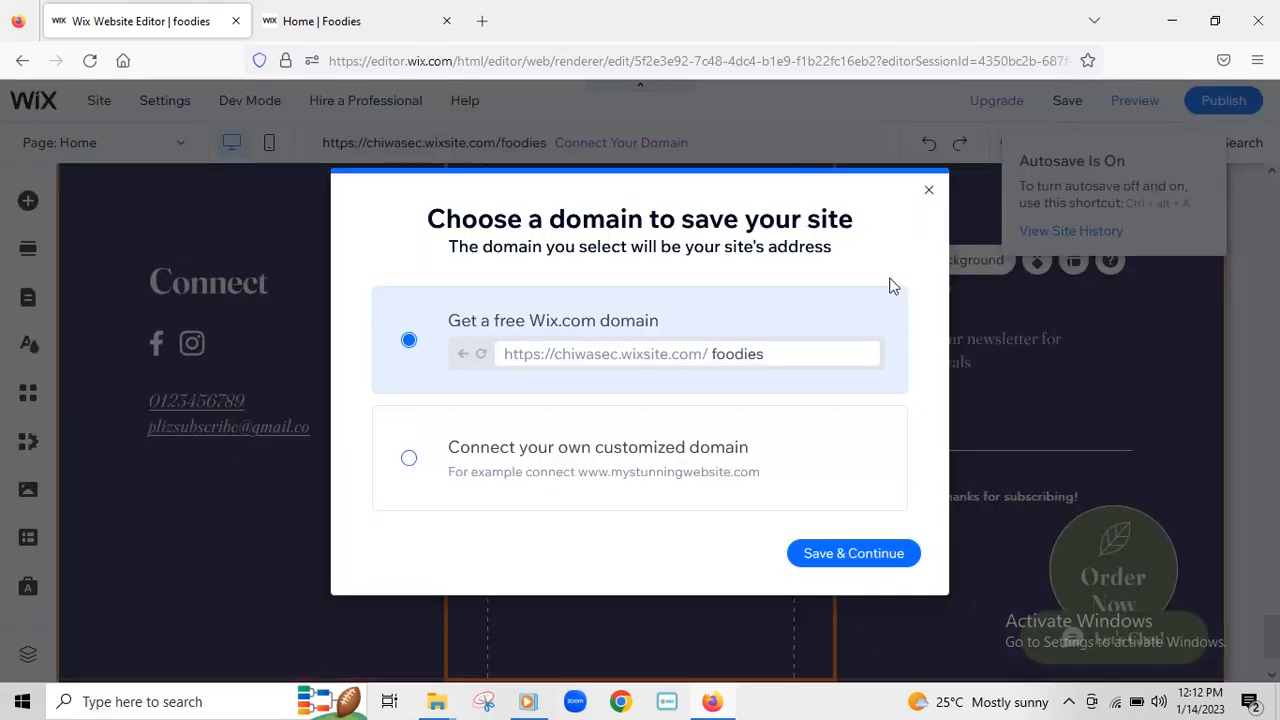
left_click(928, 190)
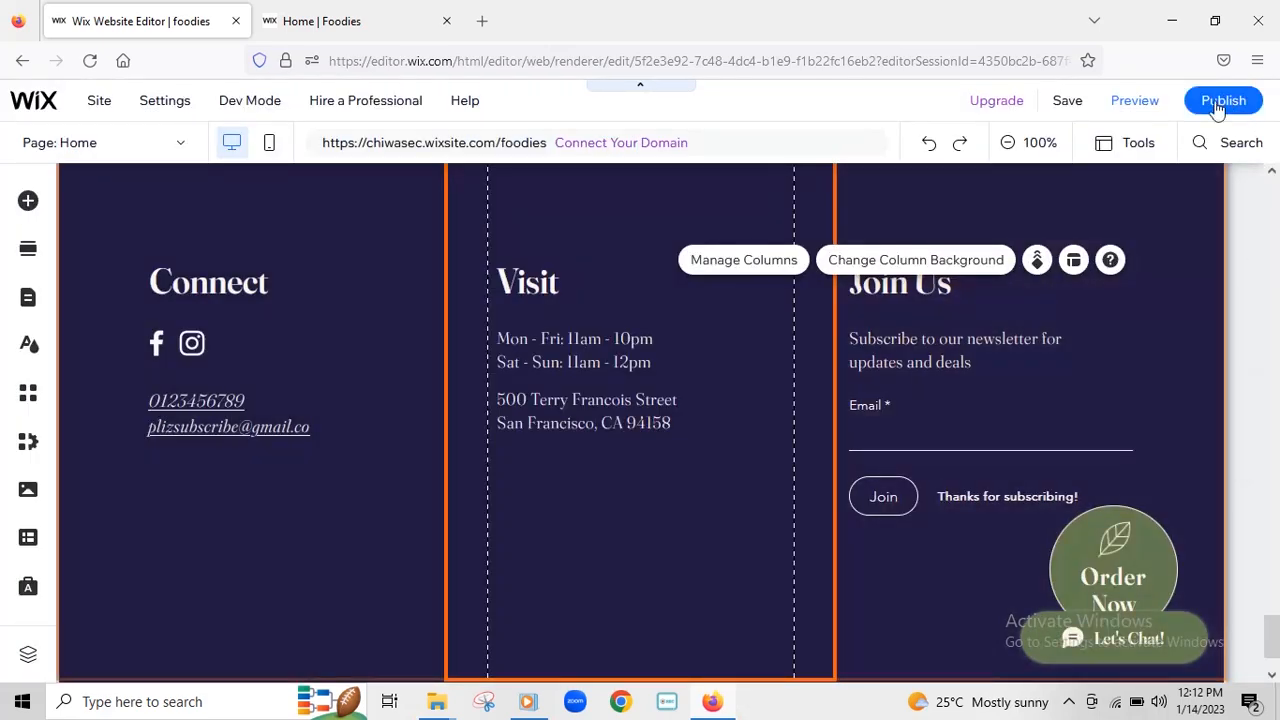
- Publish the updated site and close the publish confirmation
mouse_move(1230, 110)
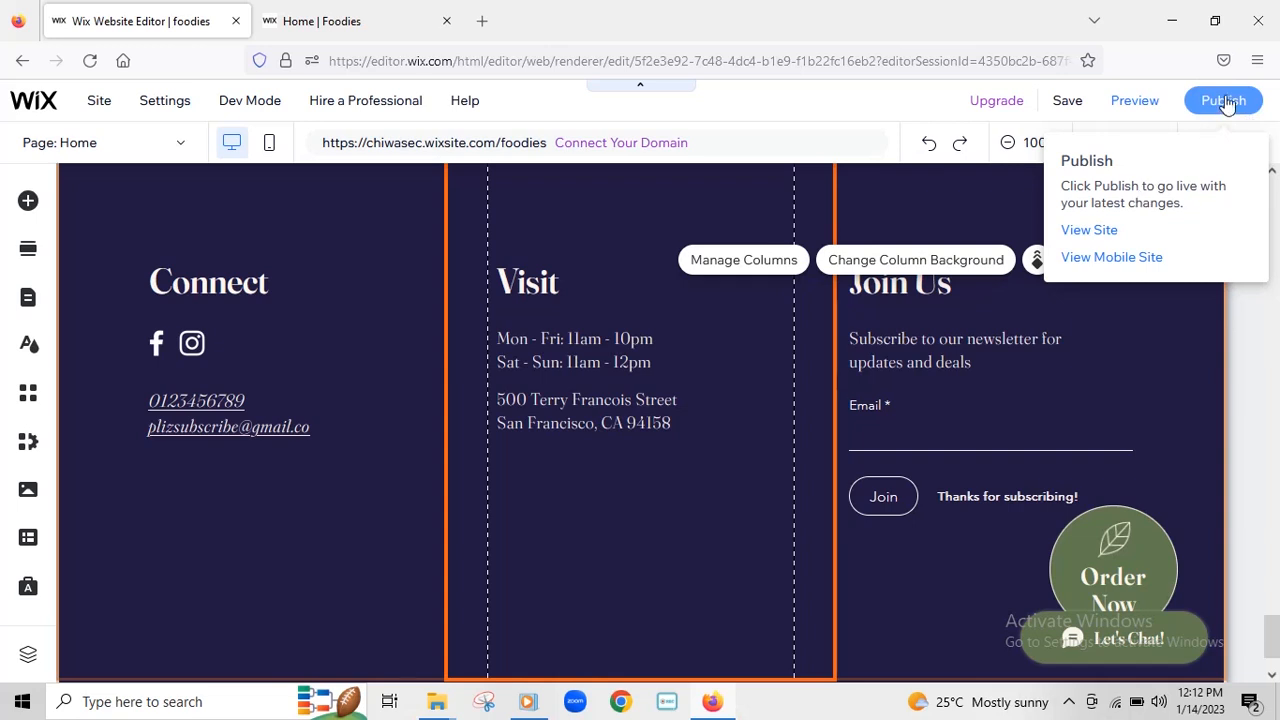
left_click(1224, 108)
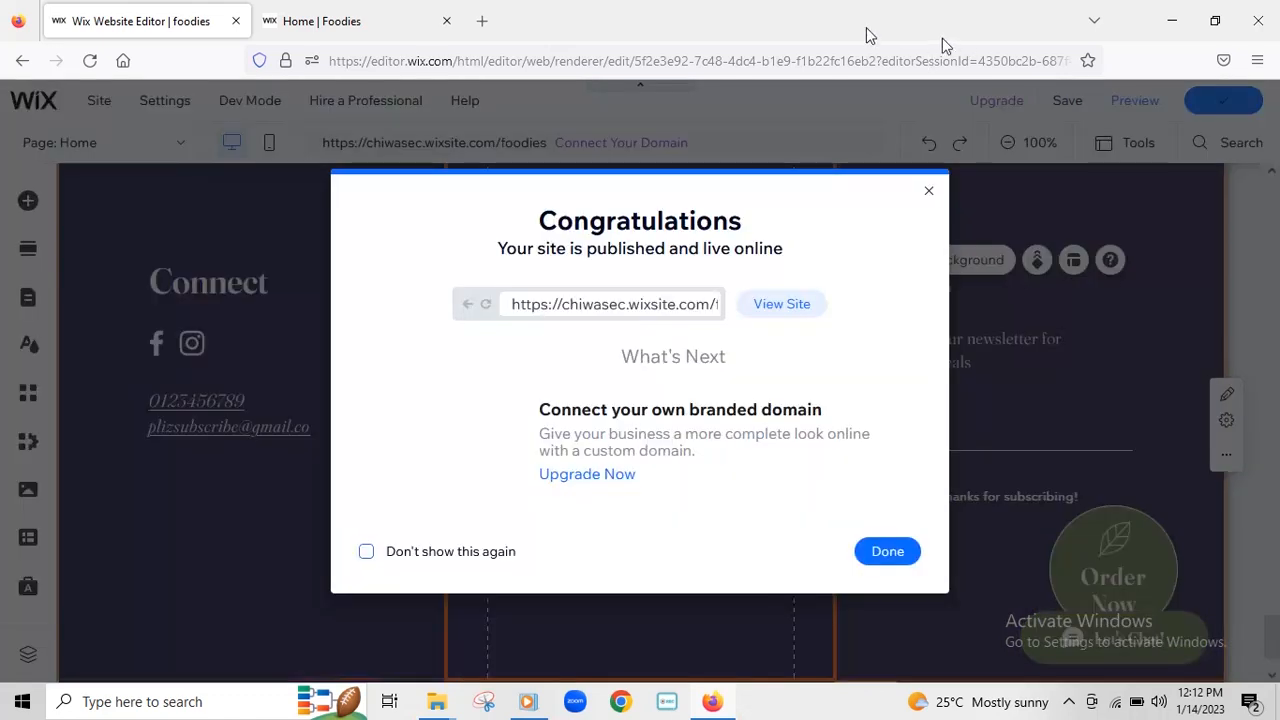
left_click(927, 191)
left_click(347, 21)
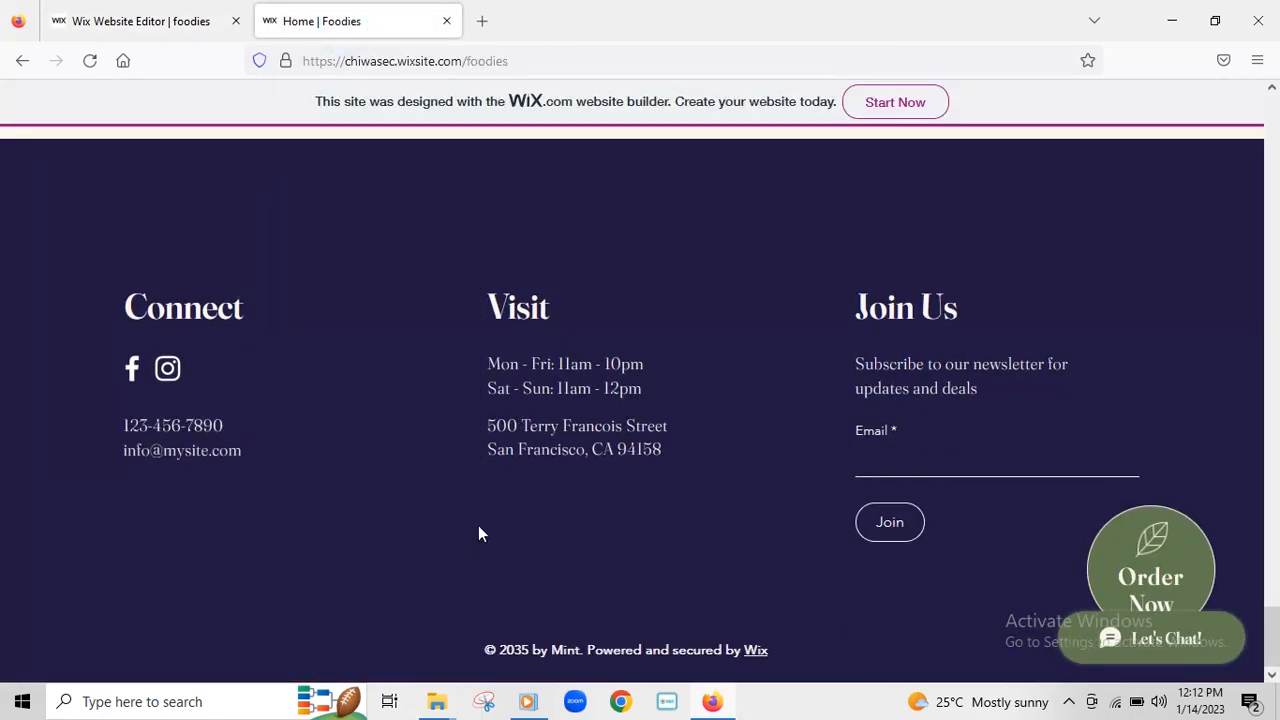
left_click(86, 72)
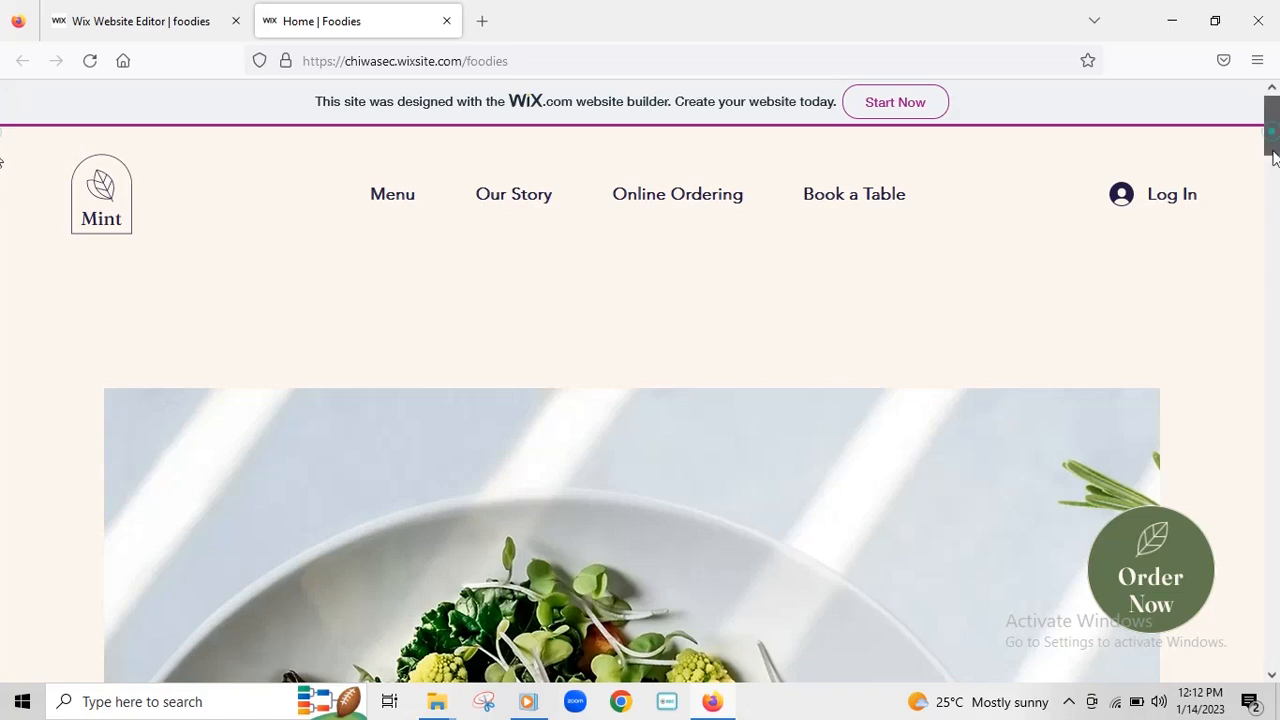
left_click_drag(1271, 118, 1278, 640)
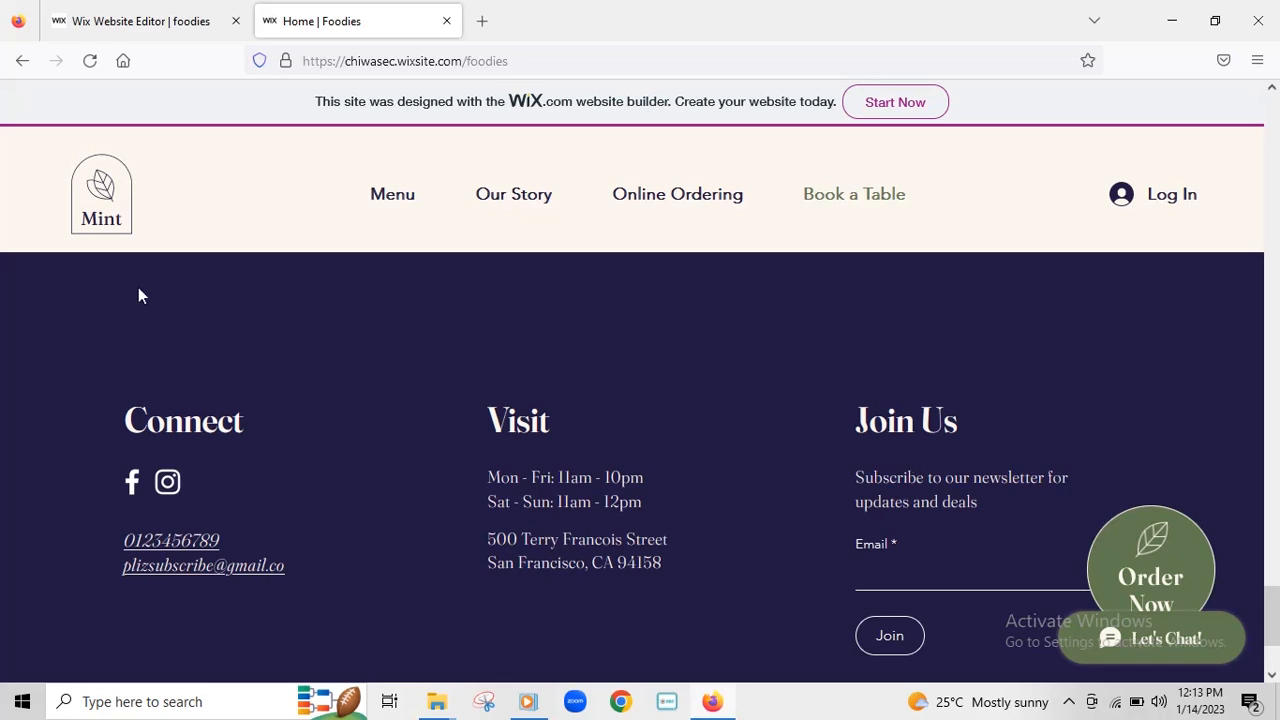
scroll(474, 460, "up", 10)
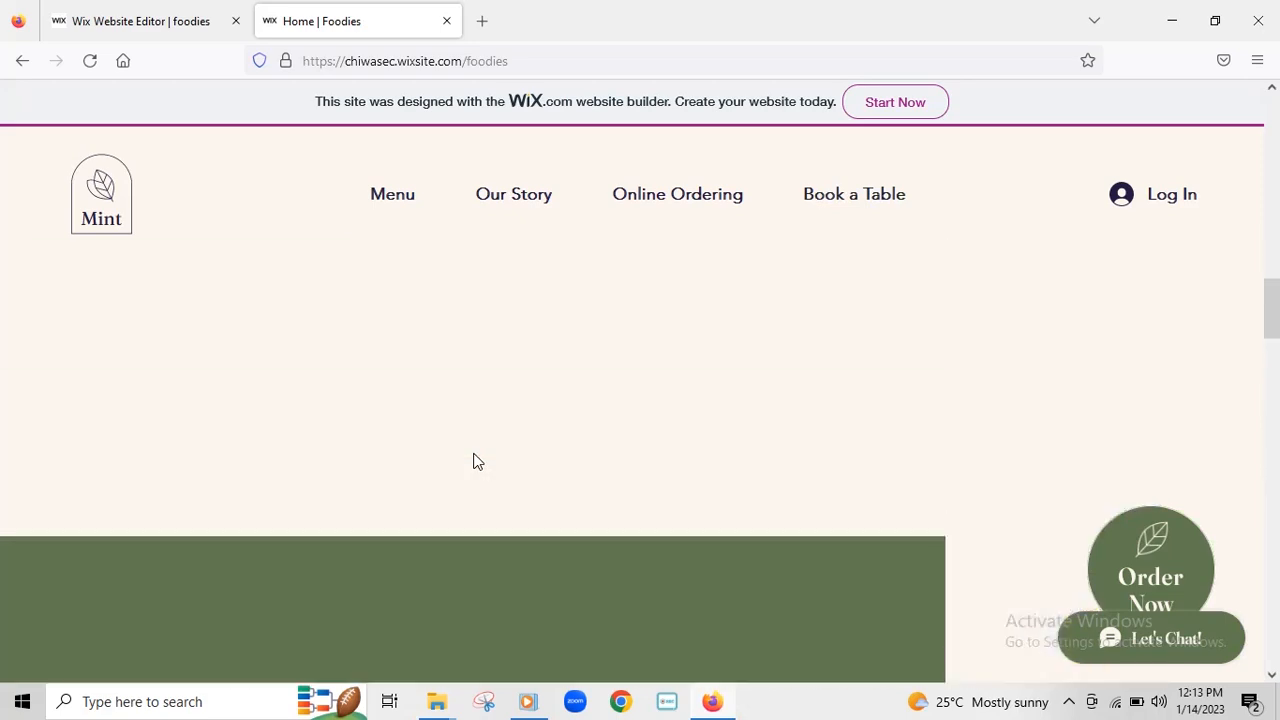
scroll(477, 461, "up", 5)
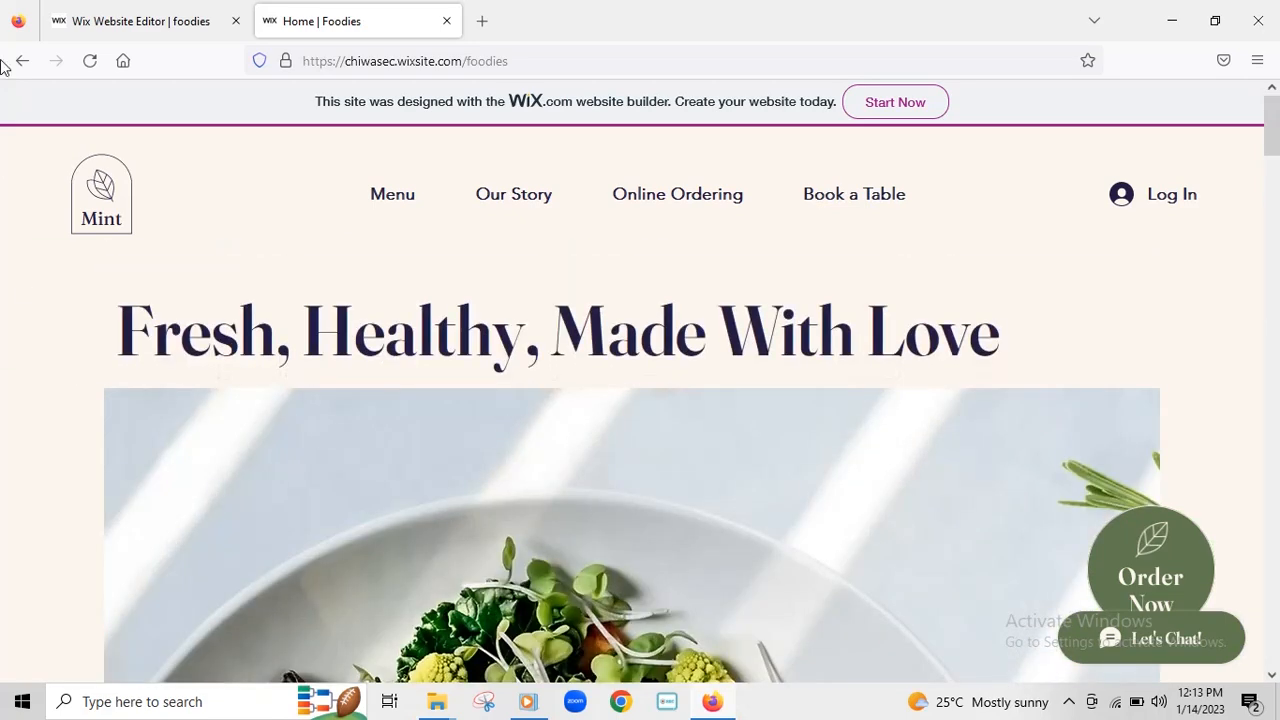
left_click(157, 21)
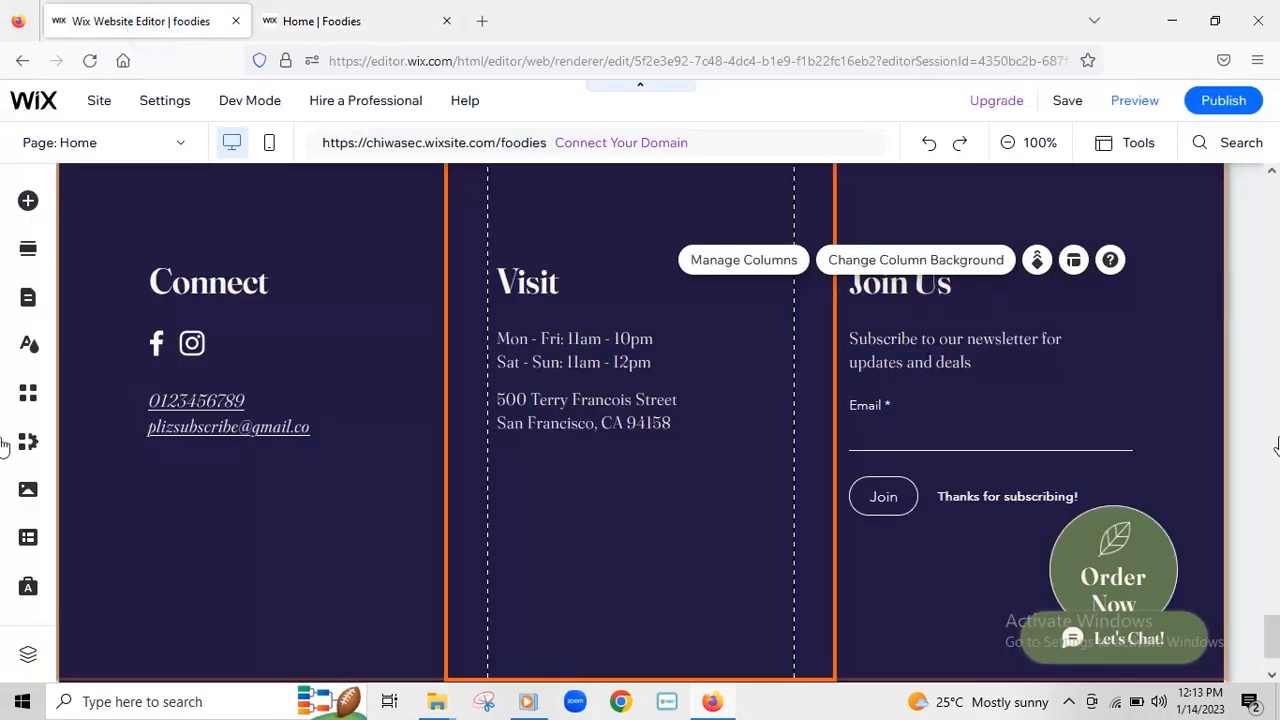
- Scroll back up to the Mint header and select it to reveal its Quick Edit options
left_click(1274, 583)
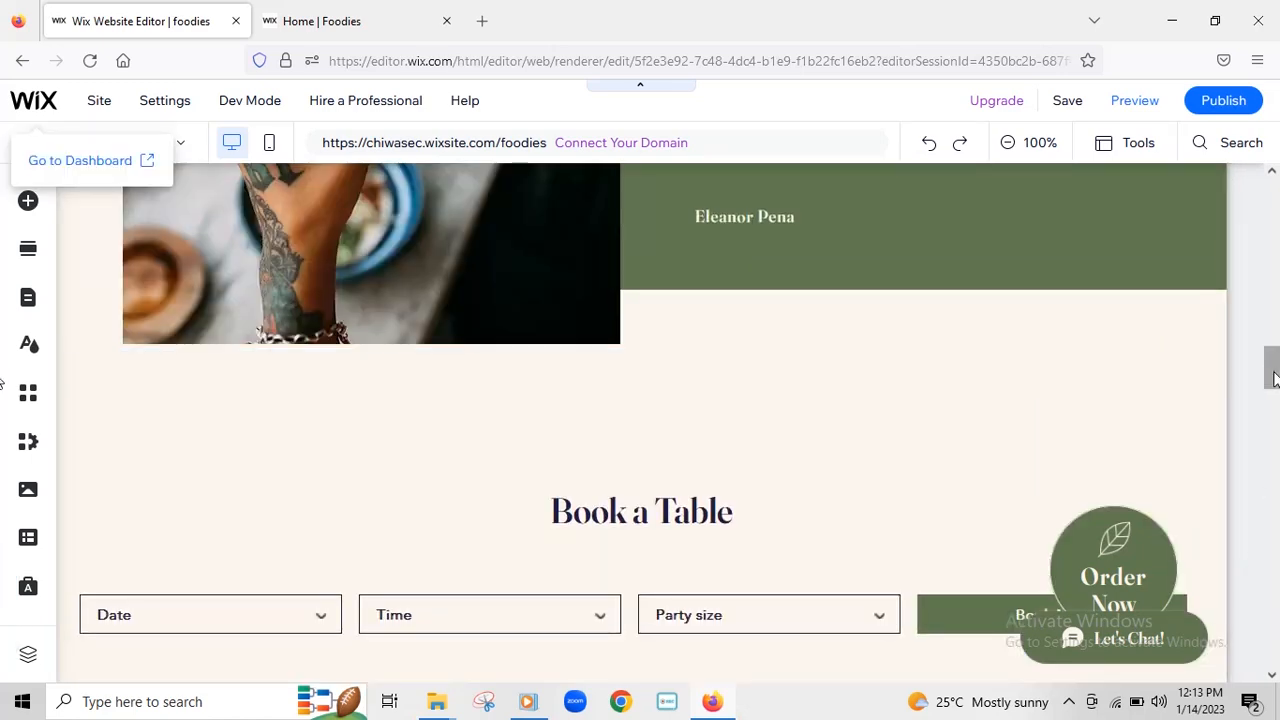
scroll(1274, 376, "up", 5)
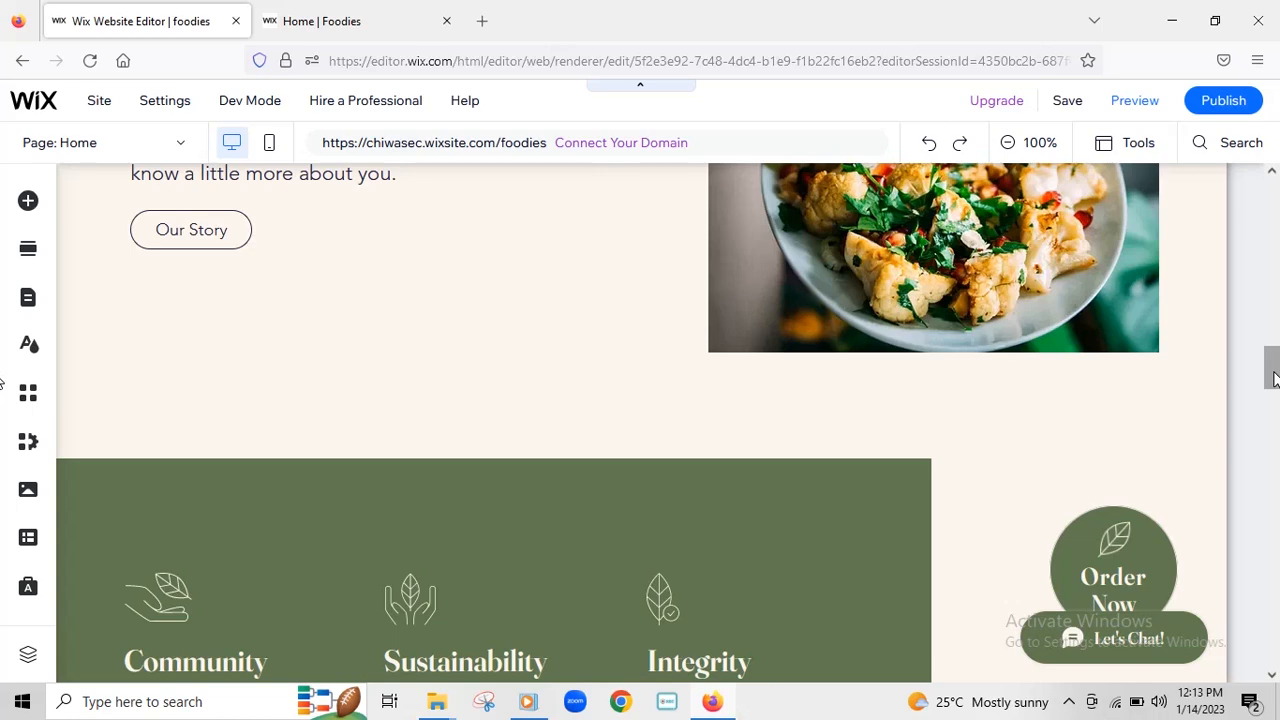
left_click_drag(1275, 379, 1277, 188)
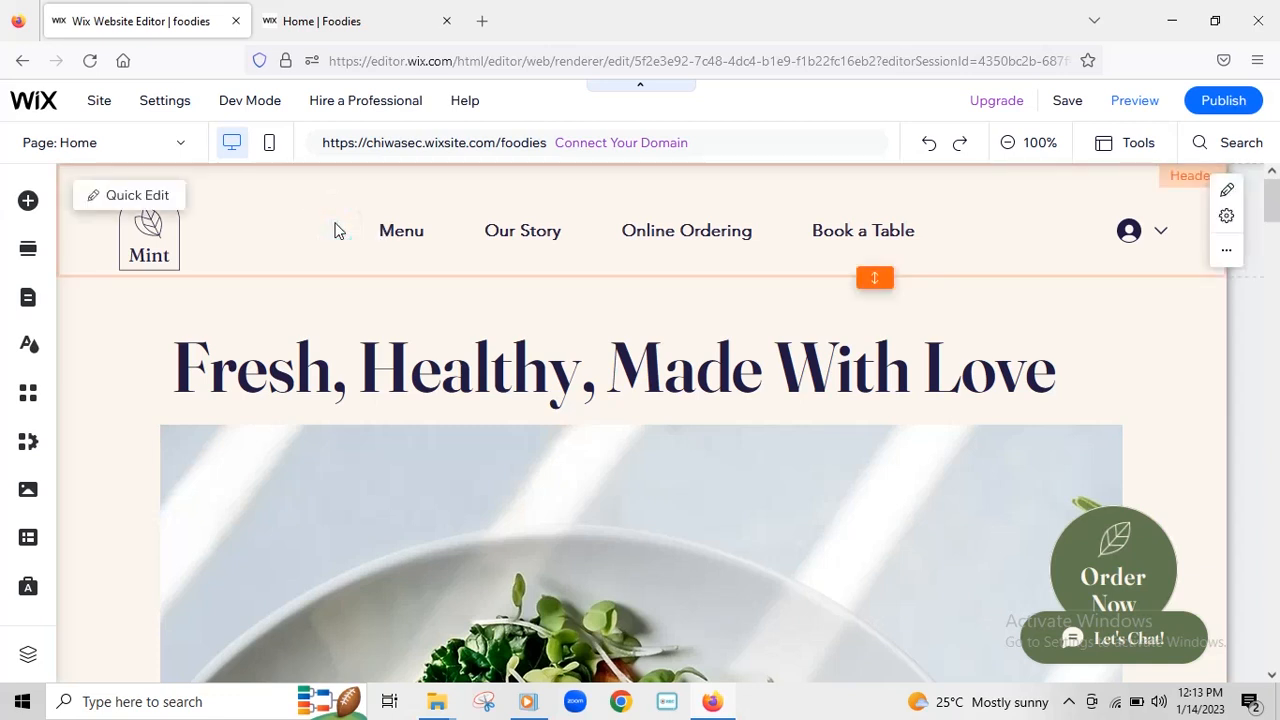
left_click(483, 238)
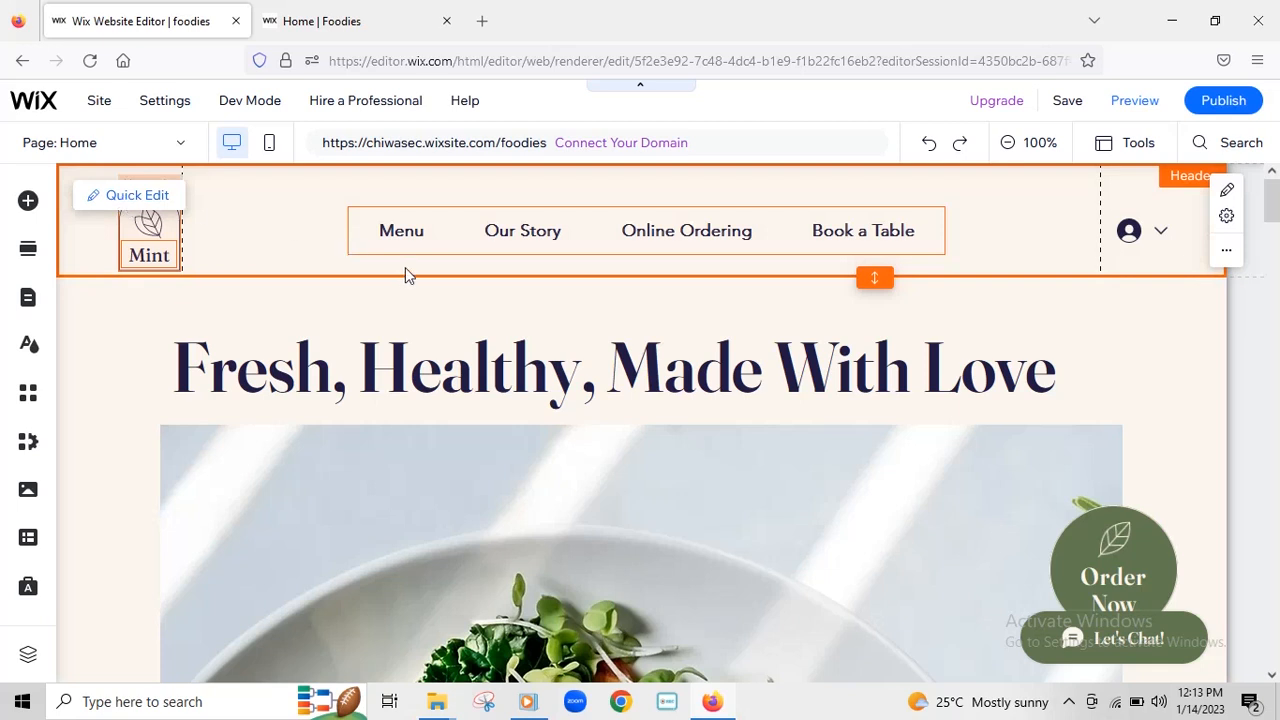
left_click(130, 197)
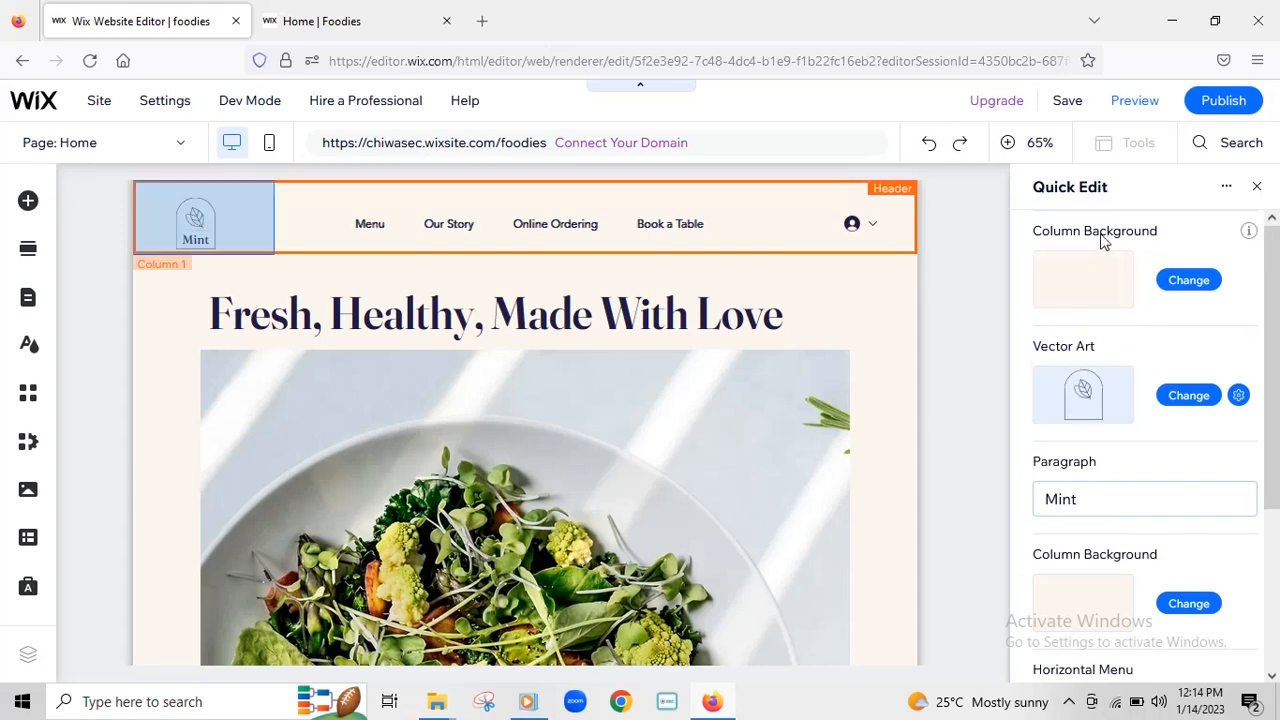
- Set the header column background to the orange theme colour #F42C04
left_click(1187, 288)
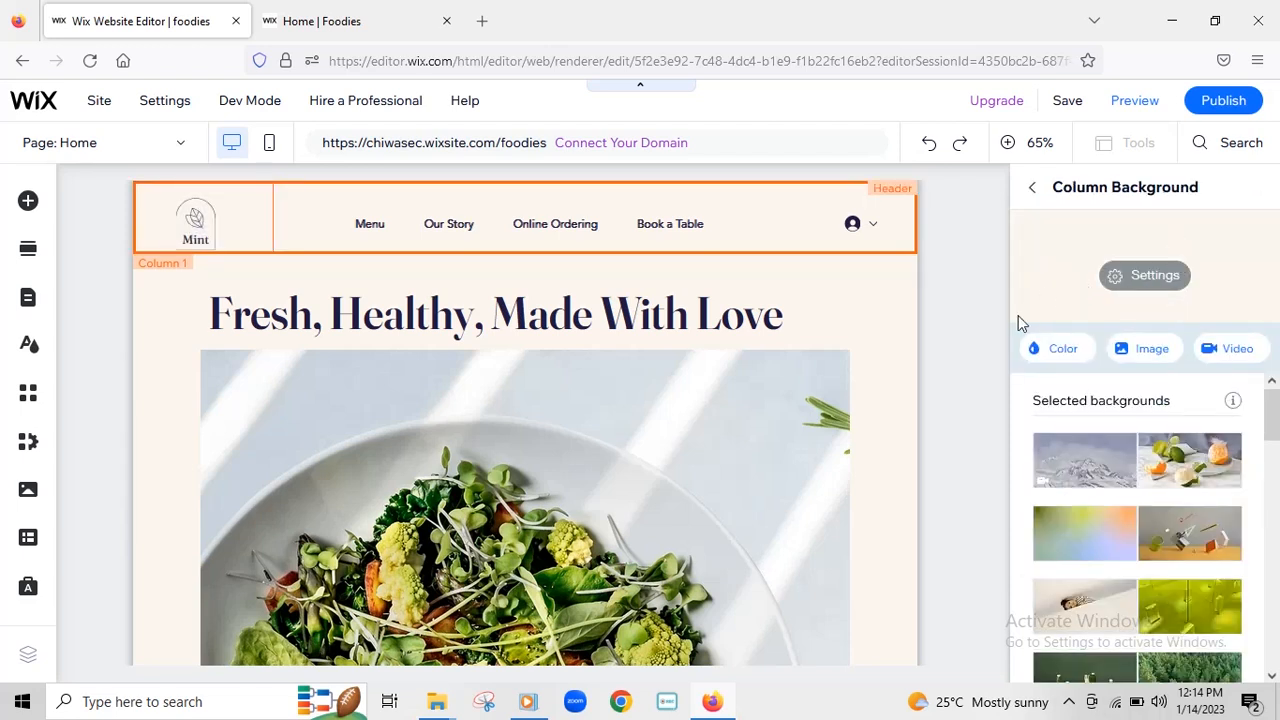
left_click(1055, 355)
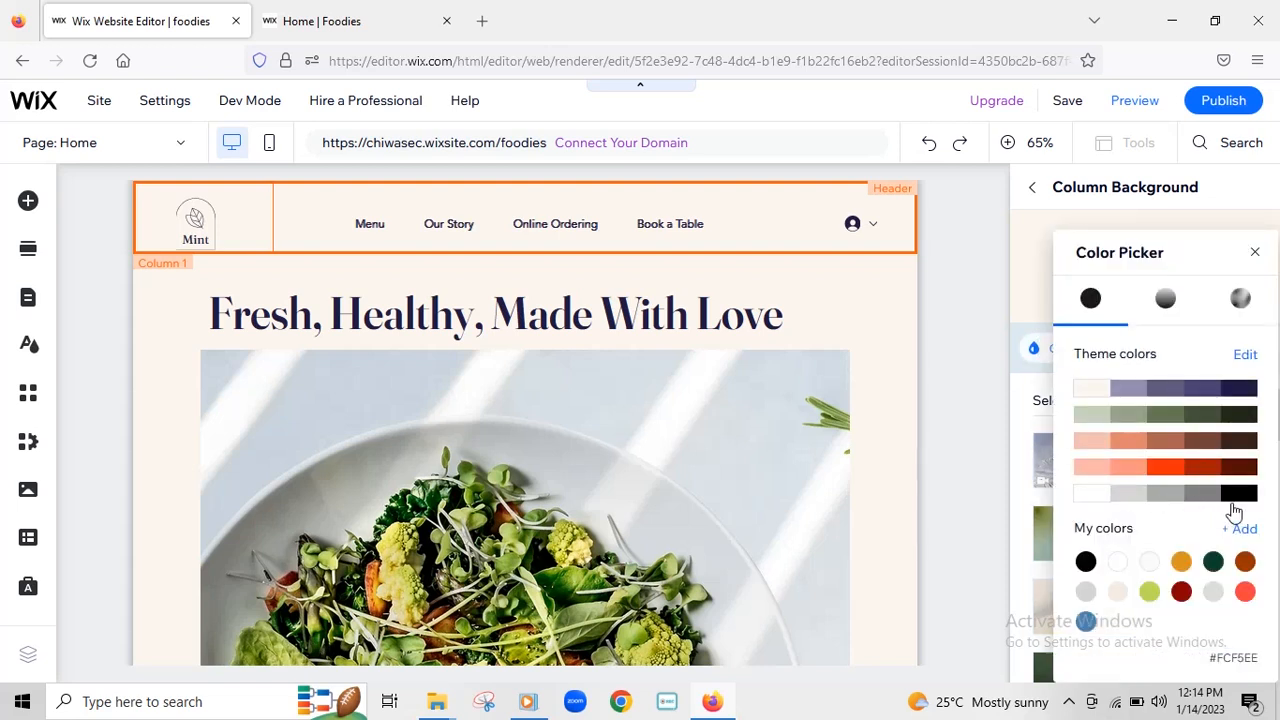
left_click(1202, 493)
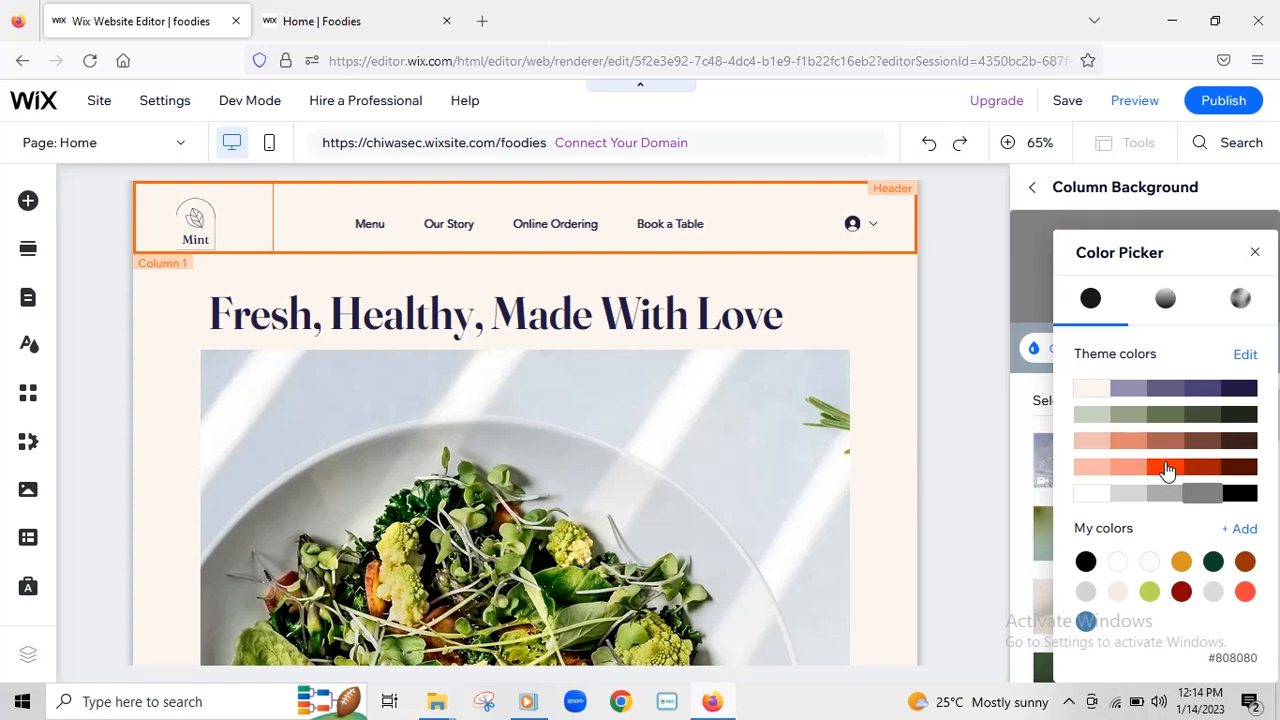
left_click(1167, 470)
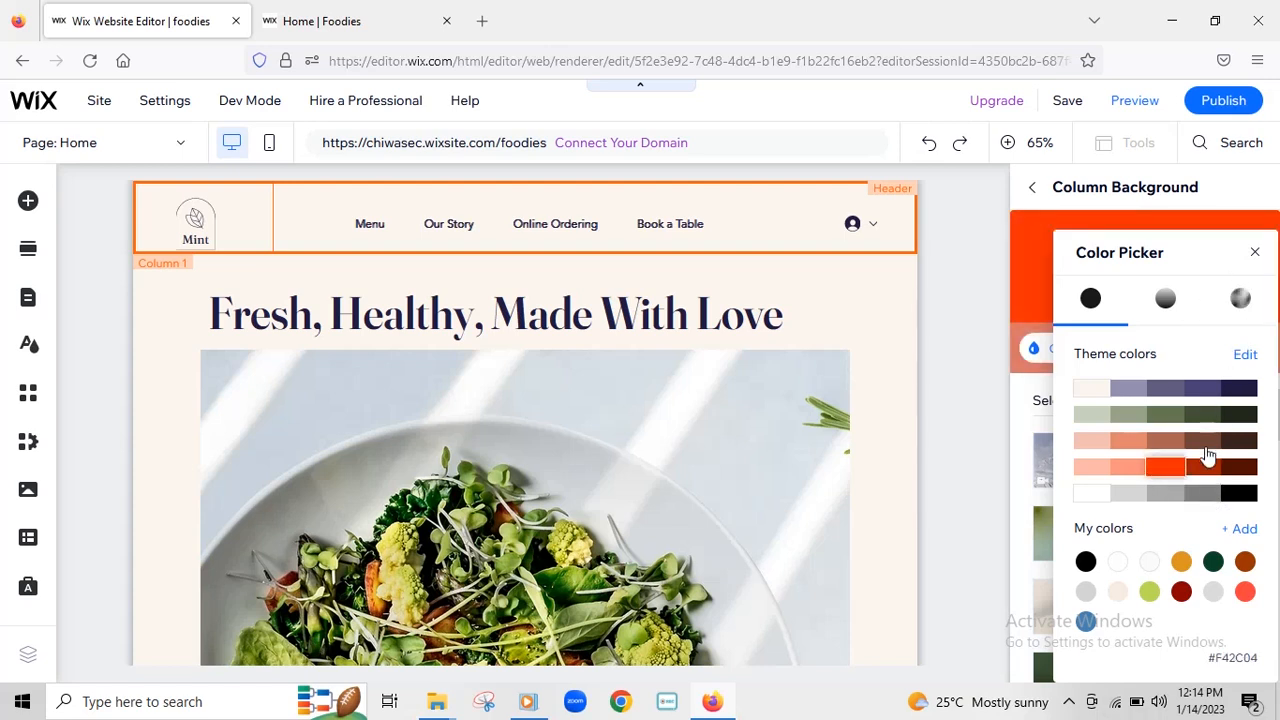
left_click(1257, 256)
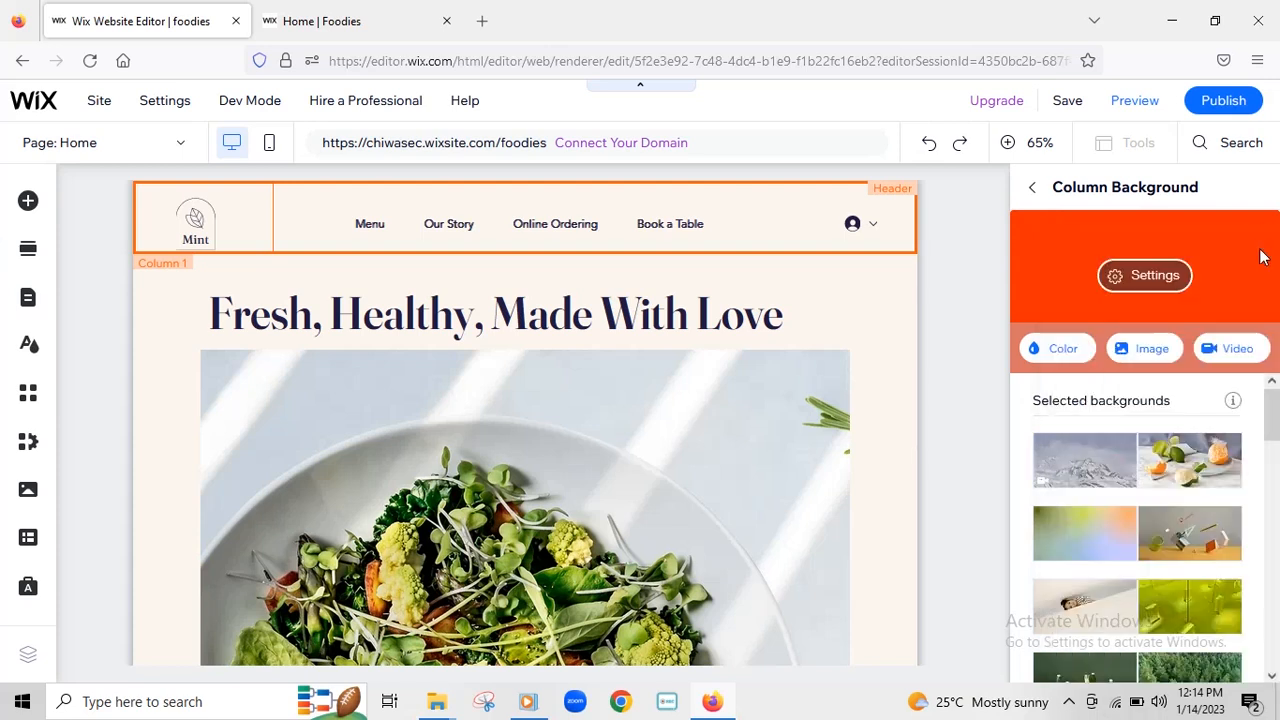
scroll(1188, 450, "down", 3)
scroll(1188, 495, "down", 10)
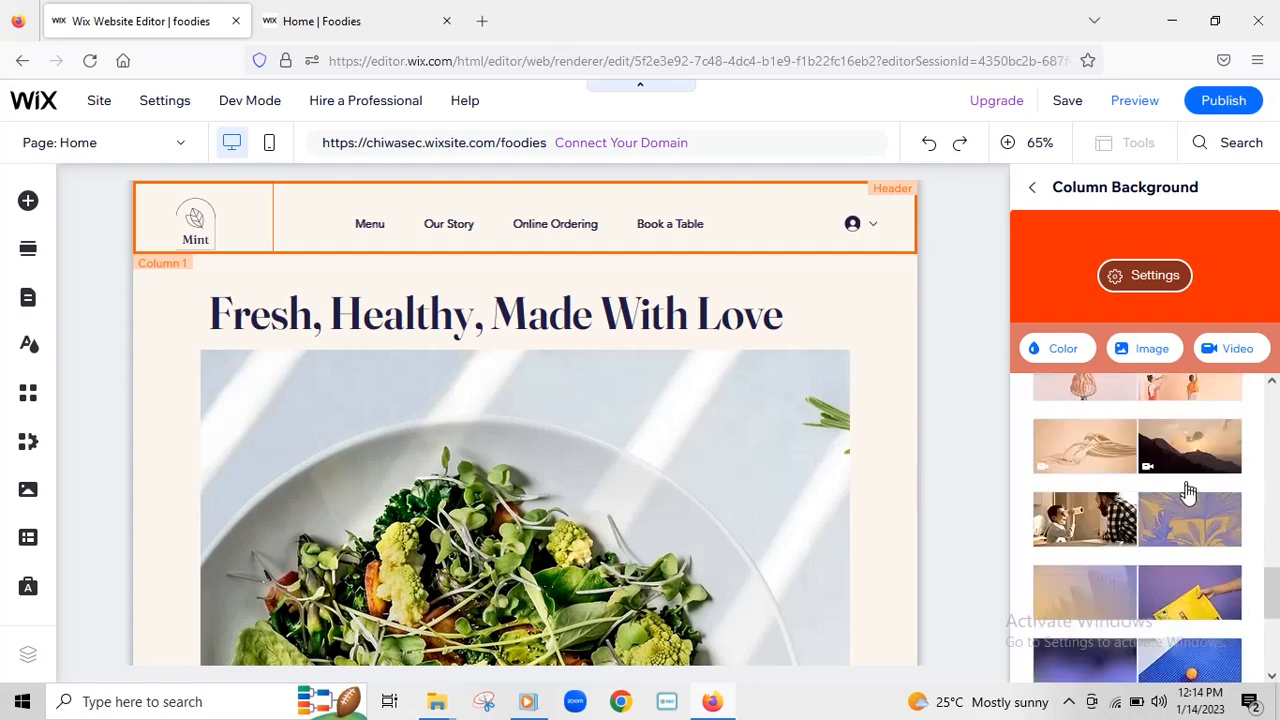
scroll(1190, 505, "up", 5)
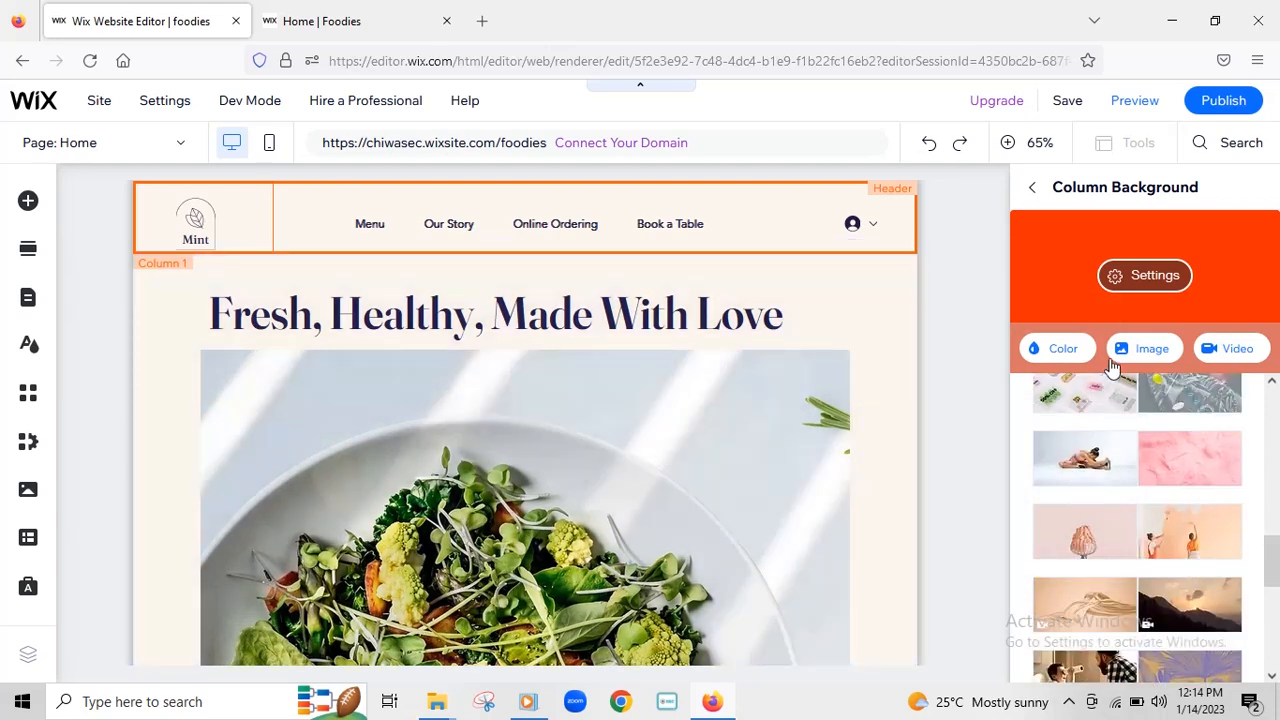
scroll(1168, 390, "up", 3)
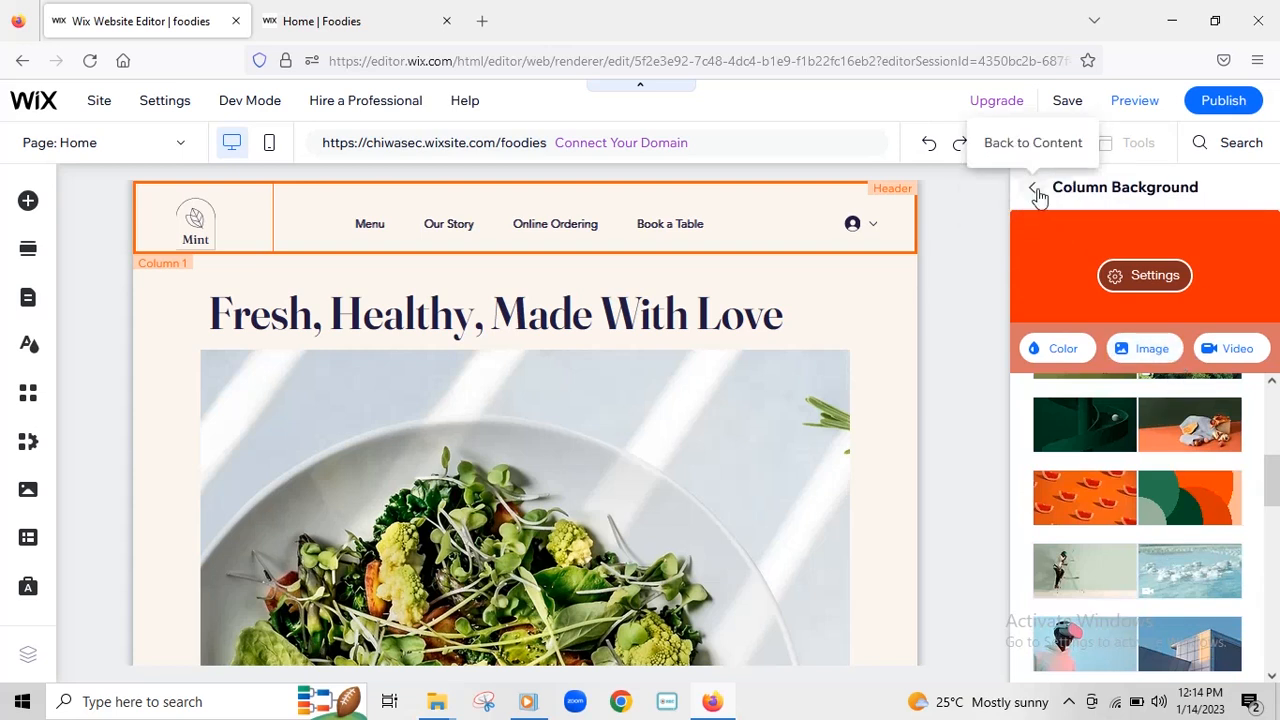
scroll(1200, 500, "up", 3)
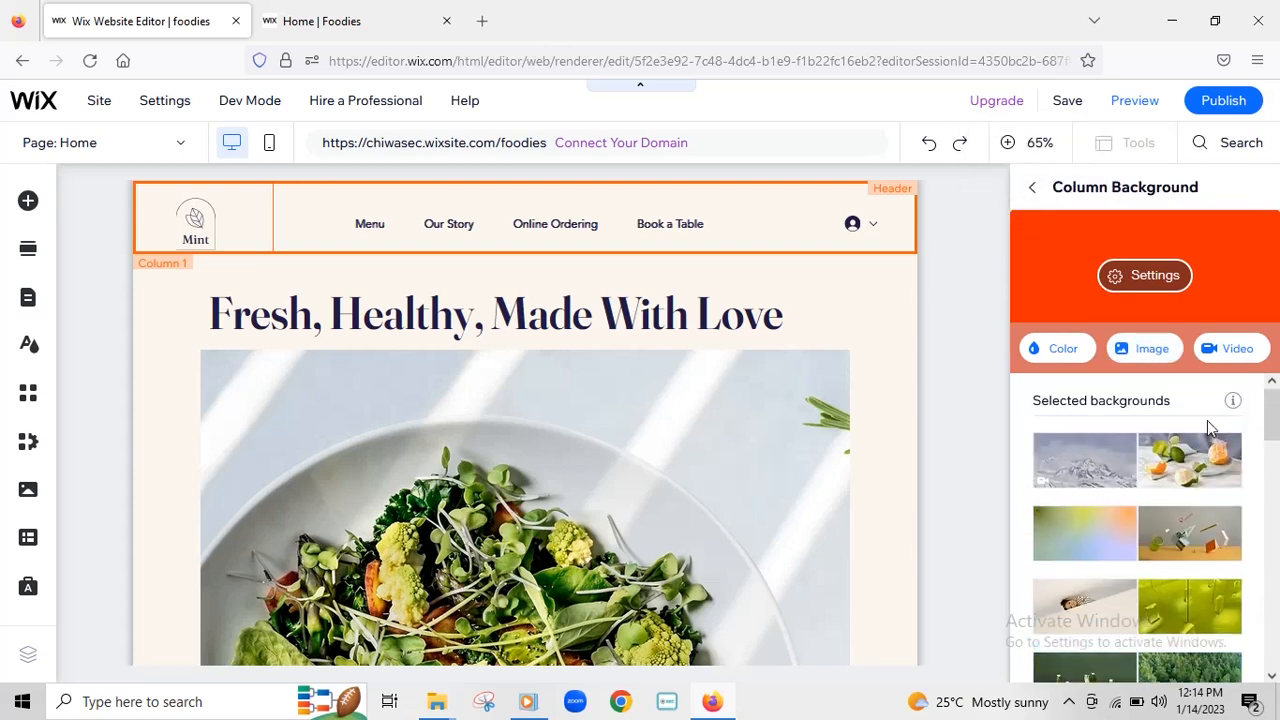
- Swap the logo's leaf vector art for the Heart Shape artwork
left_click(1035, 188)
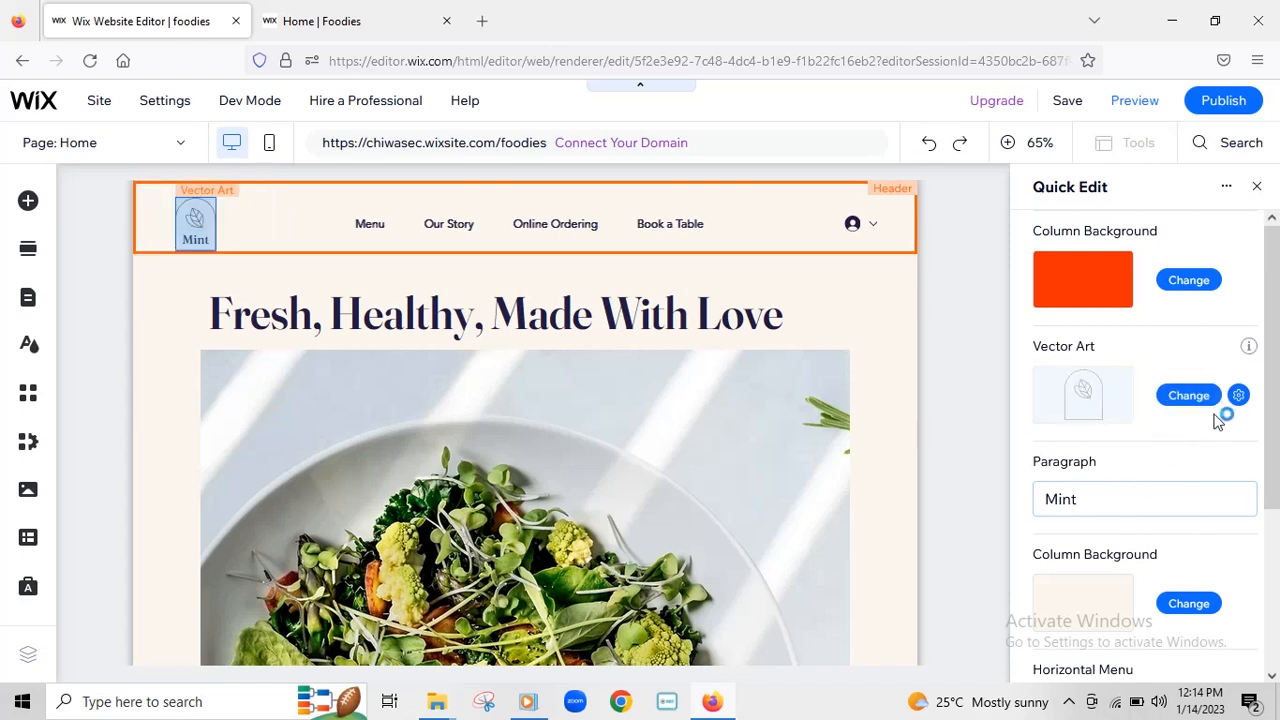
left_click(1188, 400)
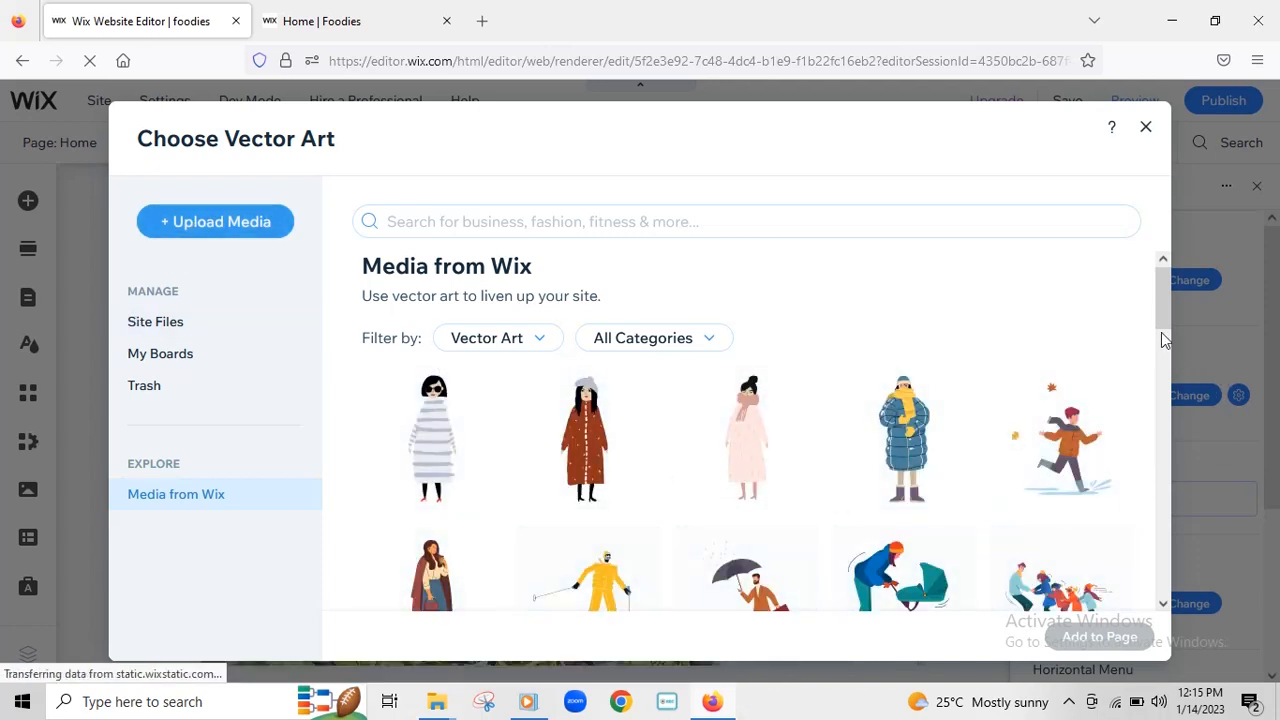
left_click_drag(1163, 303, 1167, 468)
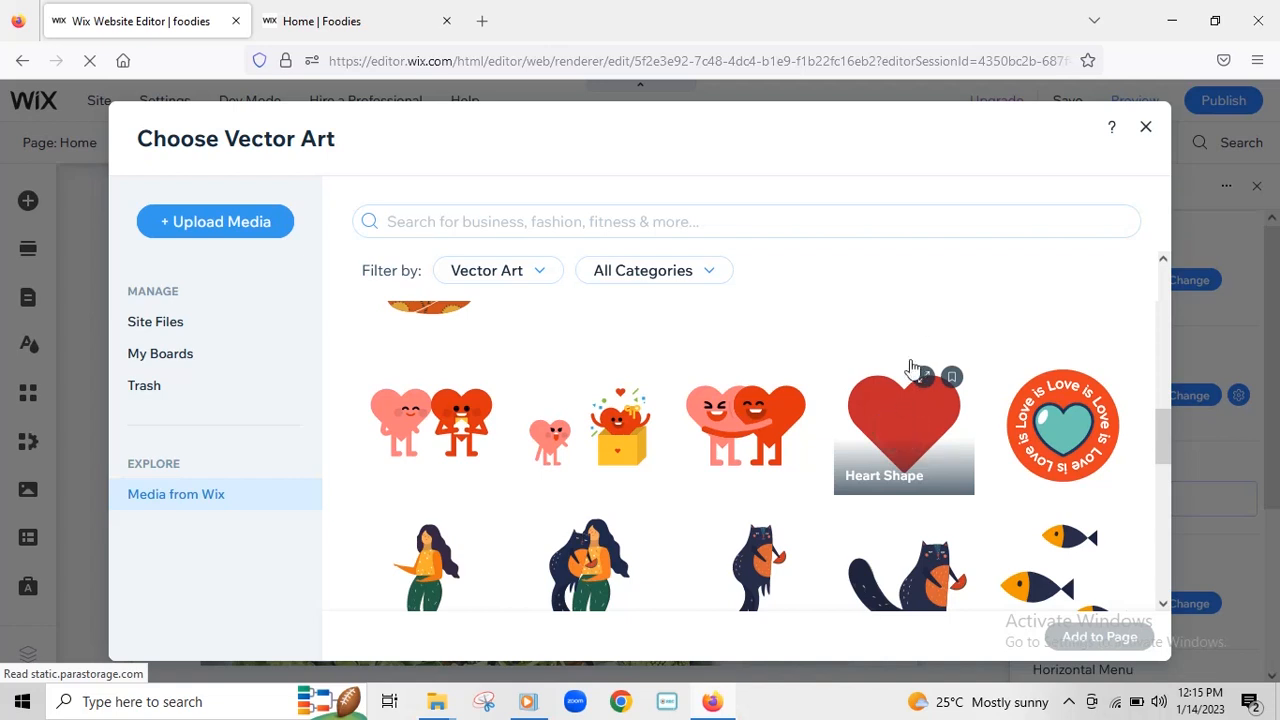
left_click(903, 445)
left_click(1110, 645)
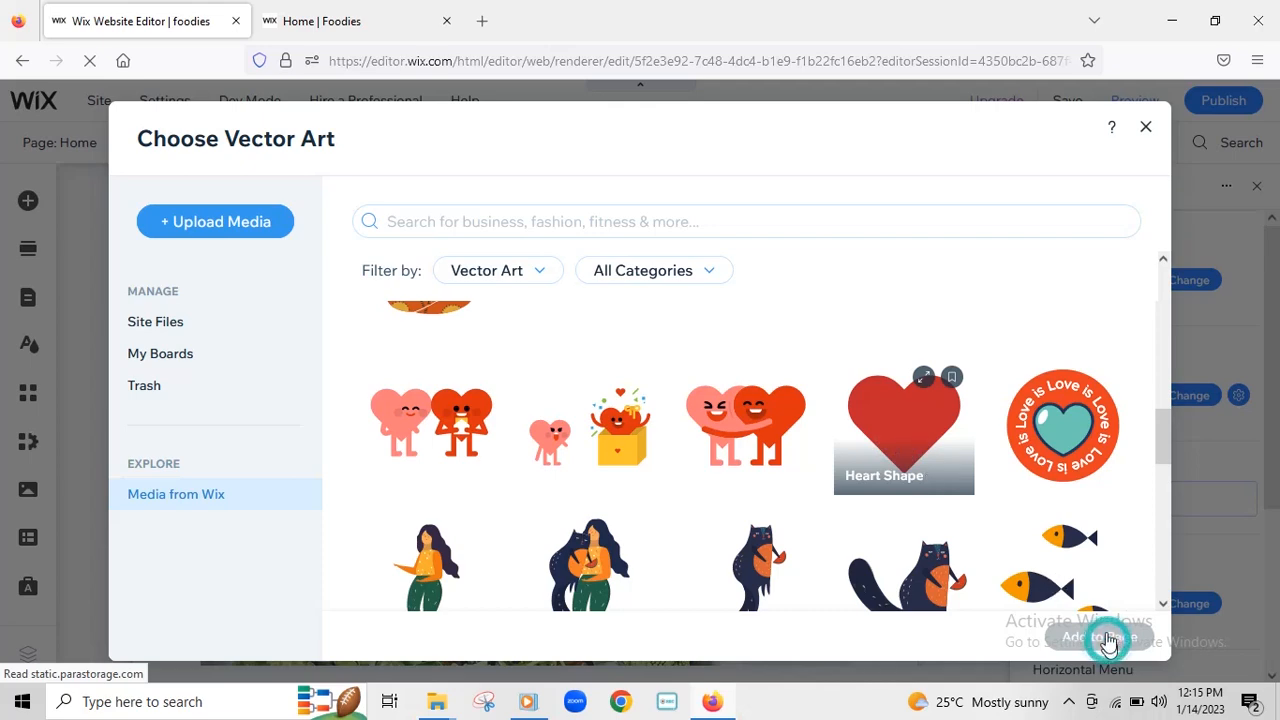
scroll(673, 442, "down", 2)
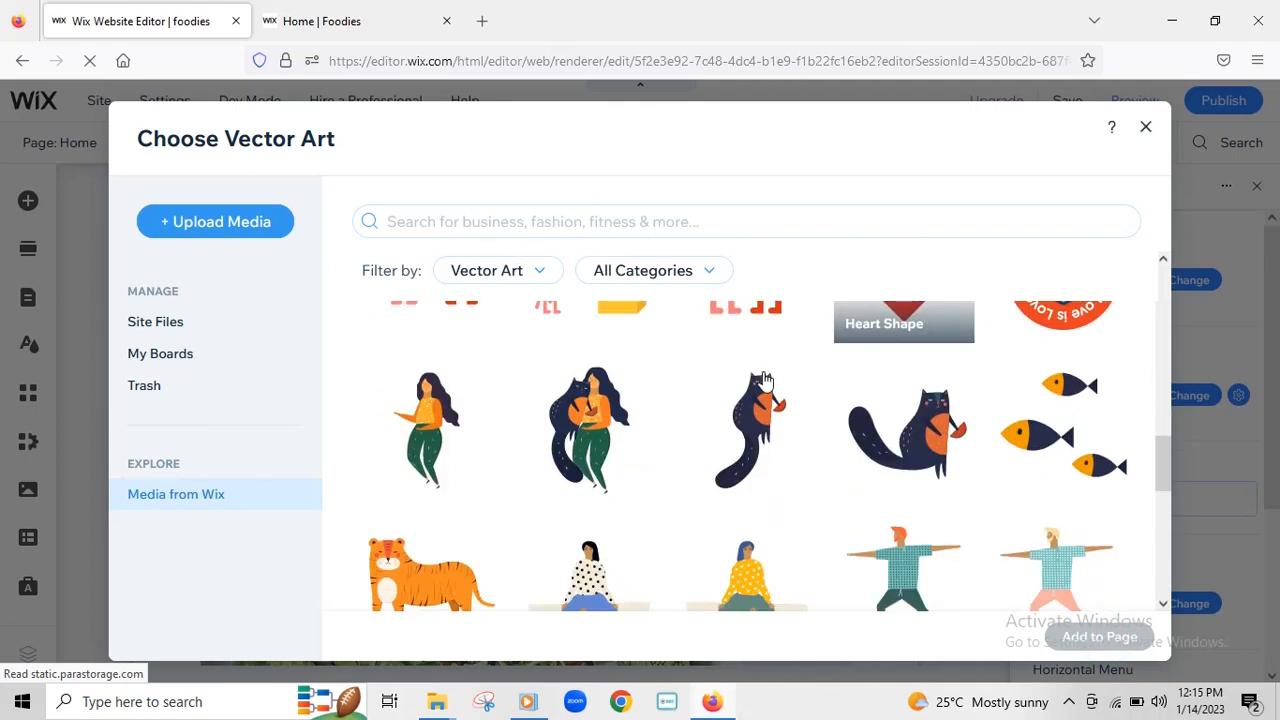
scroll(673, 442, "up", 2)
left_click(890, 397)
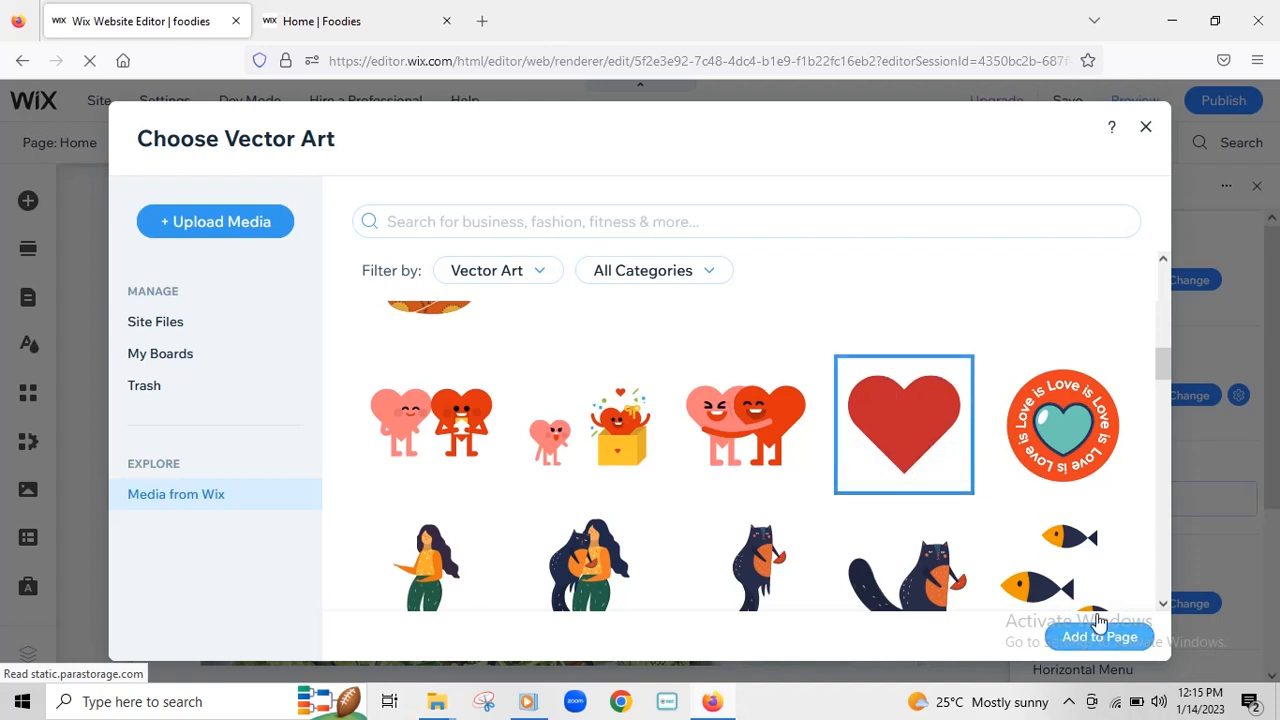
left_click(1108, 645)
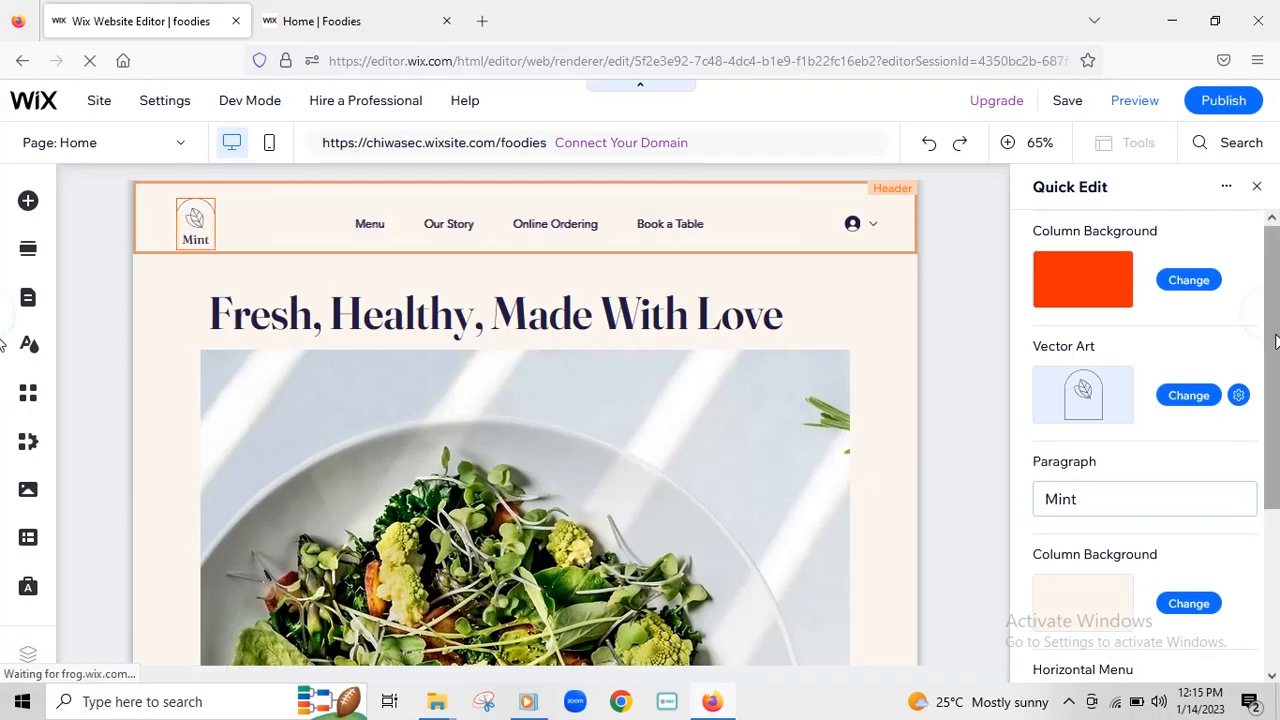
mouse_move(1276, 342)
left_mouse_down()
mouse_move(1279, 483)
mouse_move(1279, 354)
left_mouse_up()
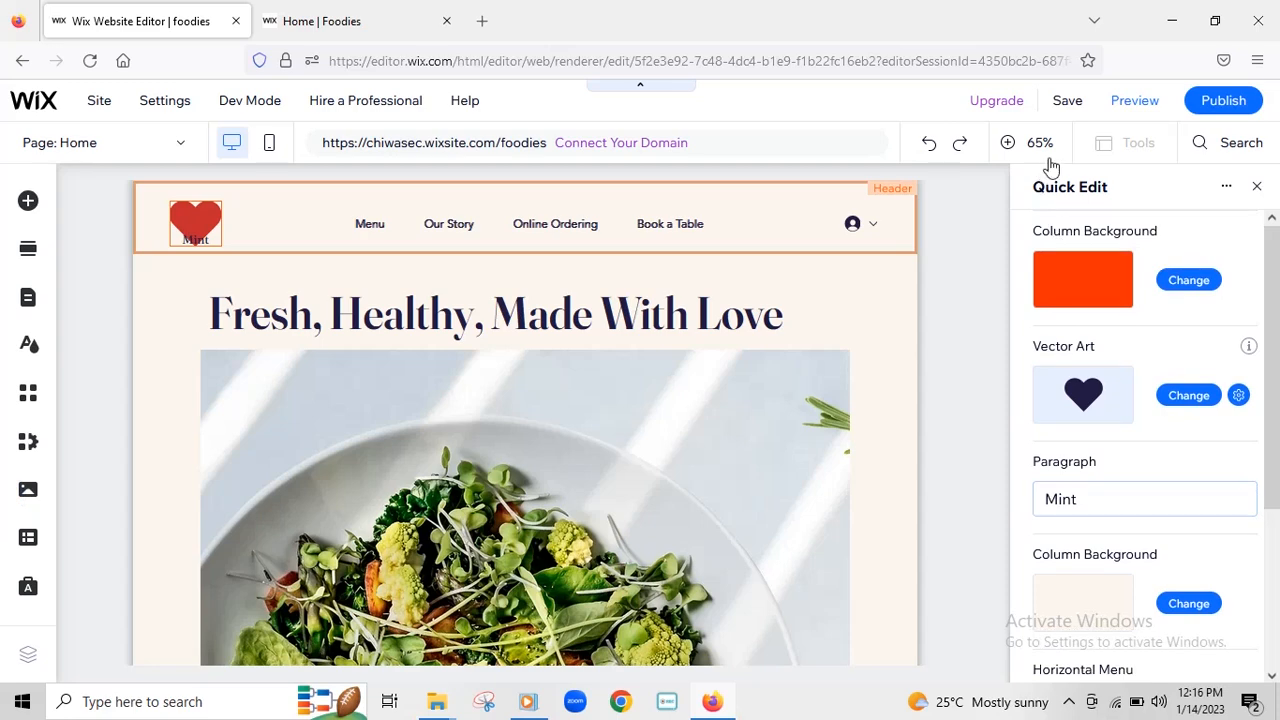
- Save the site, keeping the free Foodies site address
mouse_move(1066, 104)
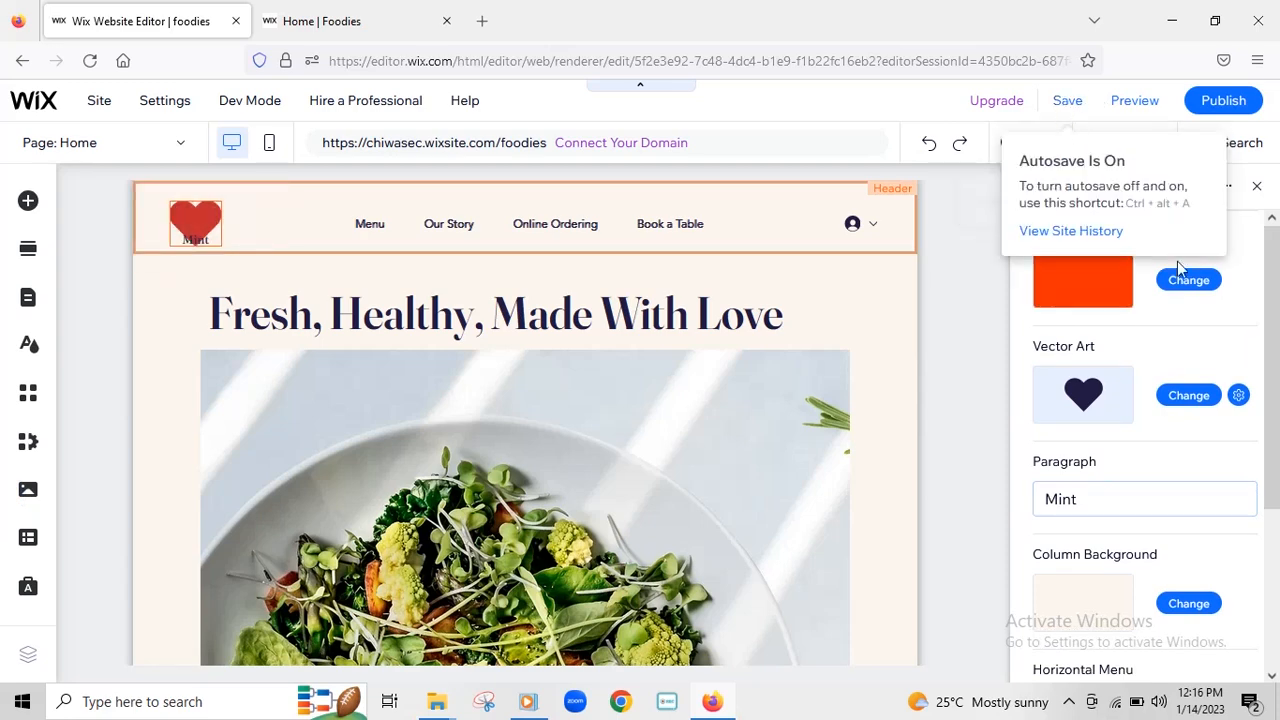
left_click_drag(1275, 318, 1275, 222)
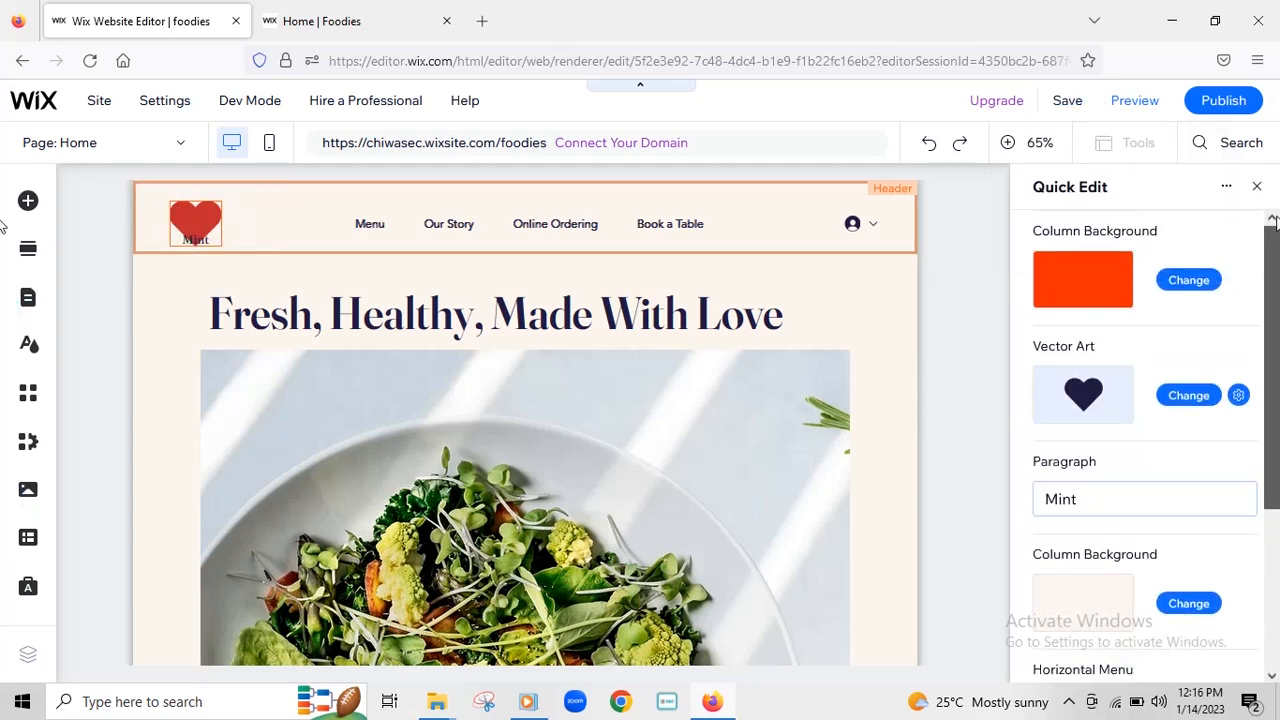
left_click(1068, 101)
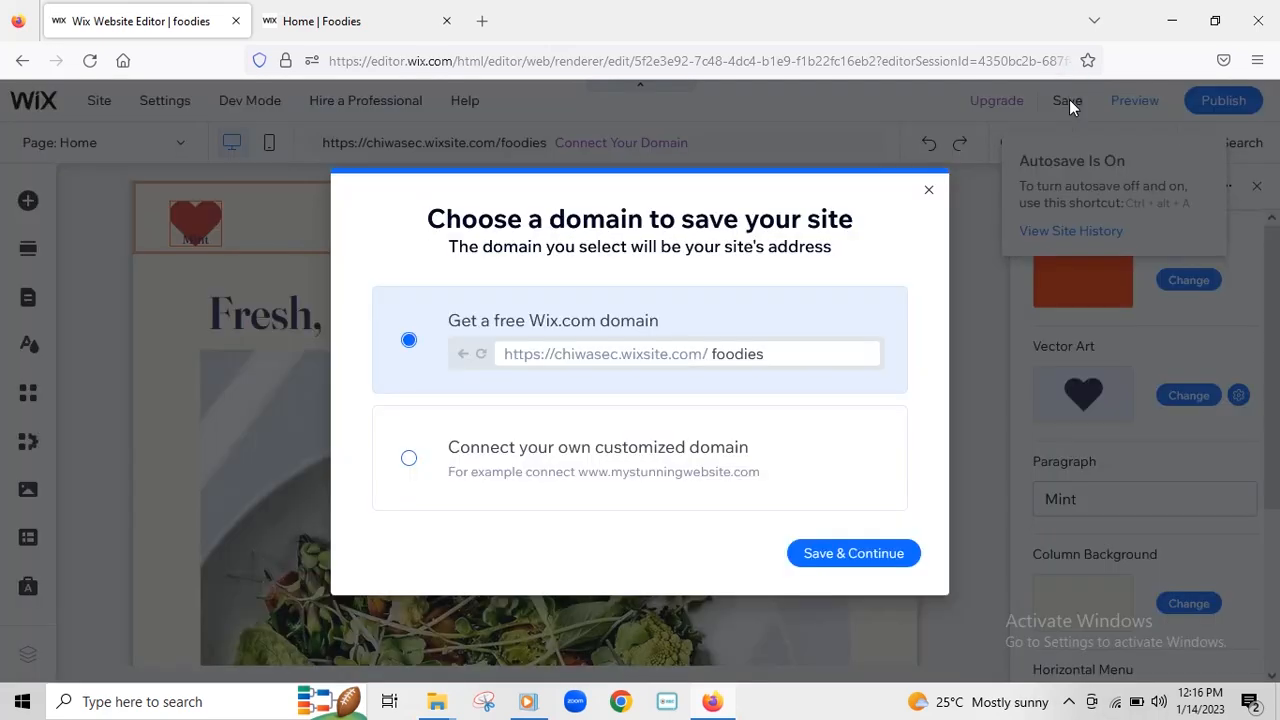
left_click(868, 557)
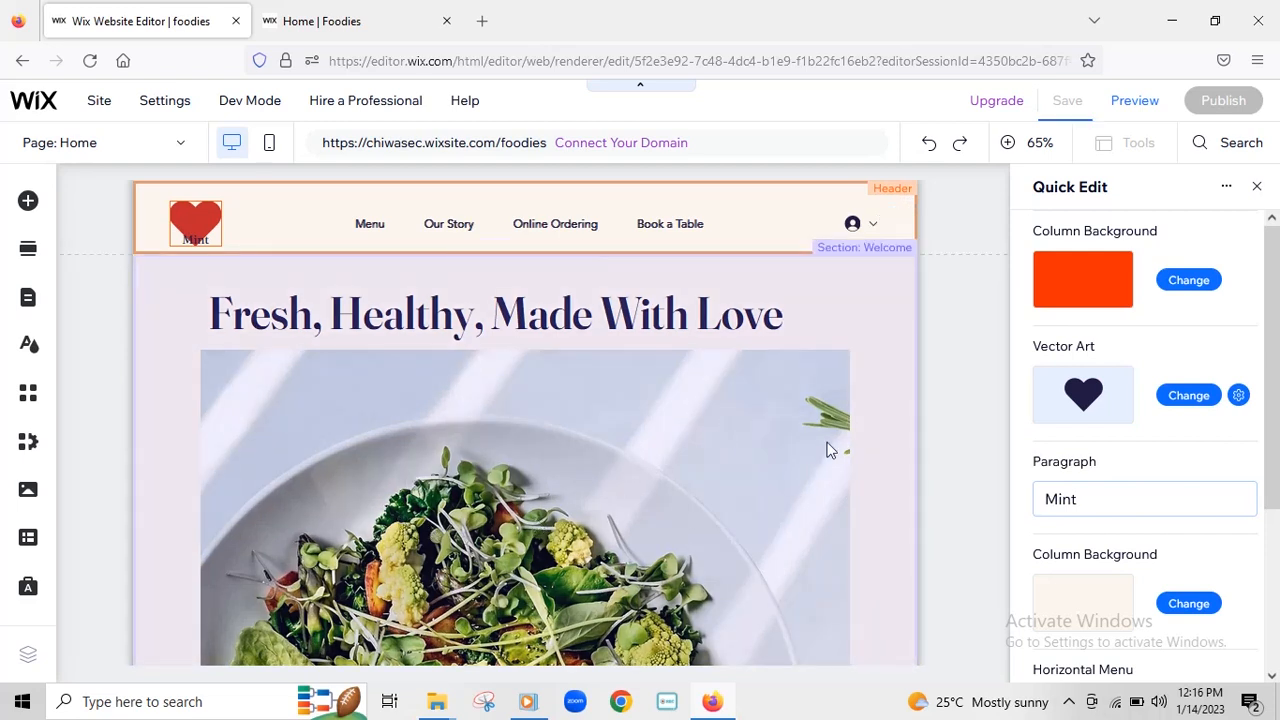
- Select the Welcome section that holds the main title
scroll(971, 357, "down", 3)
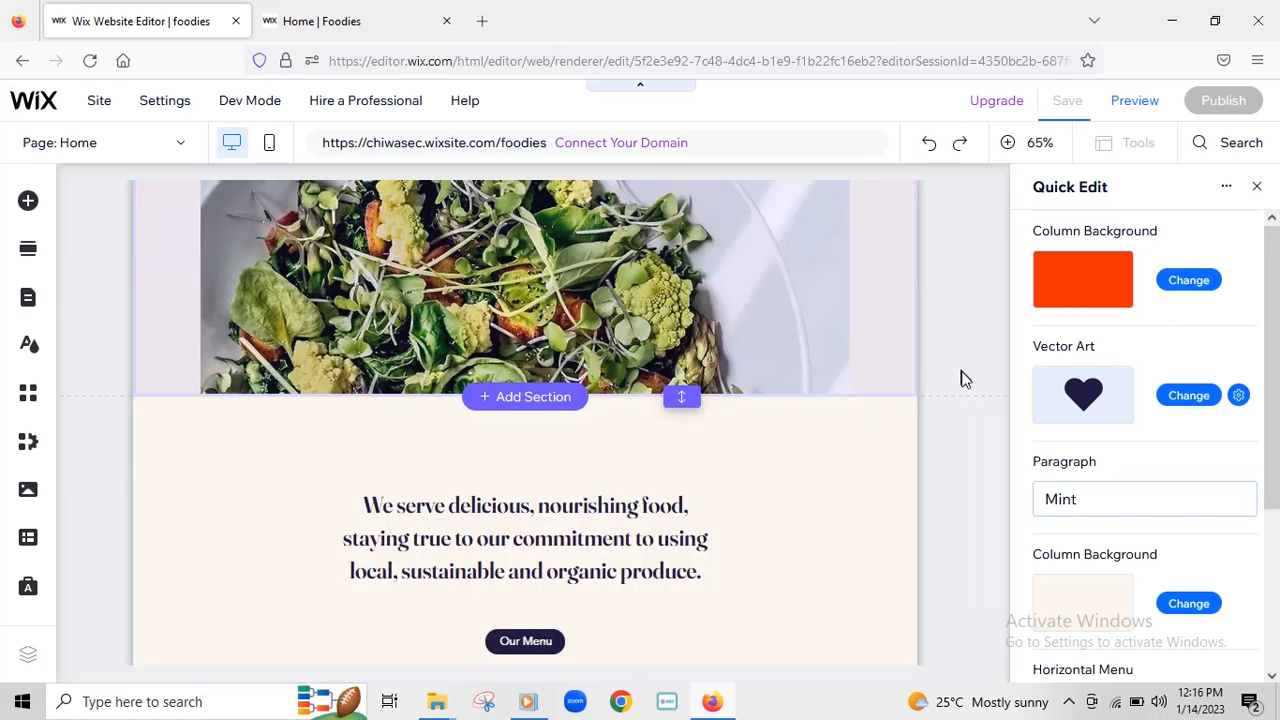
scroll(963, 377, "up", 3)
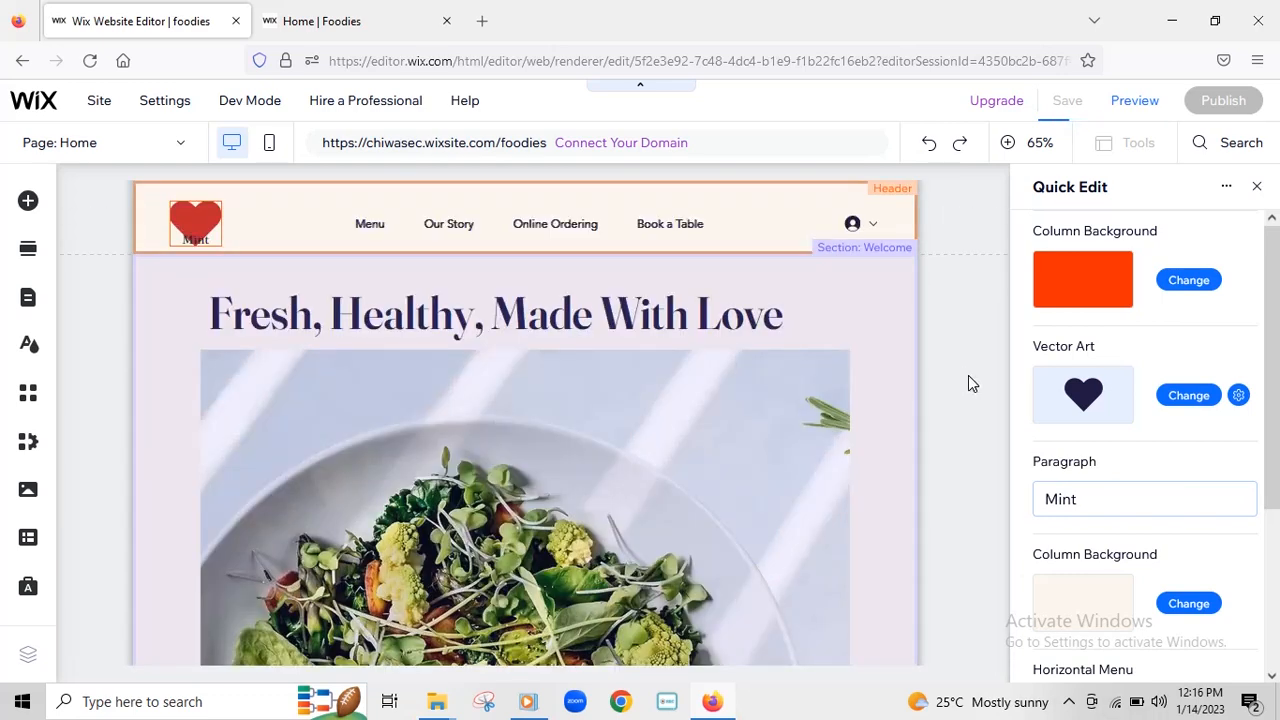
left_click(98, 306)
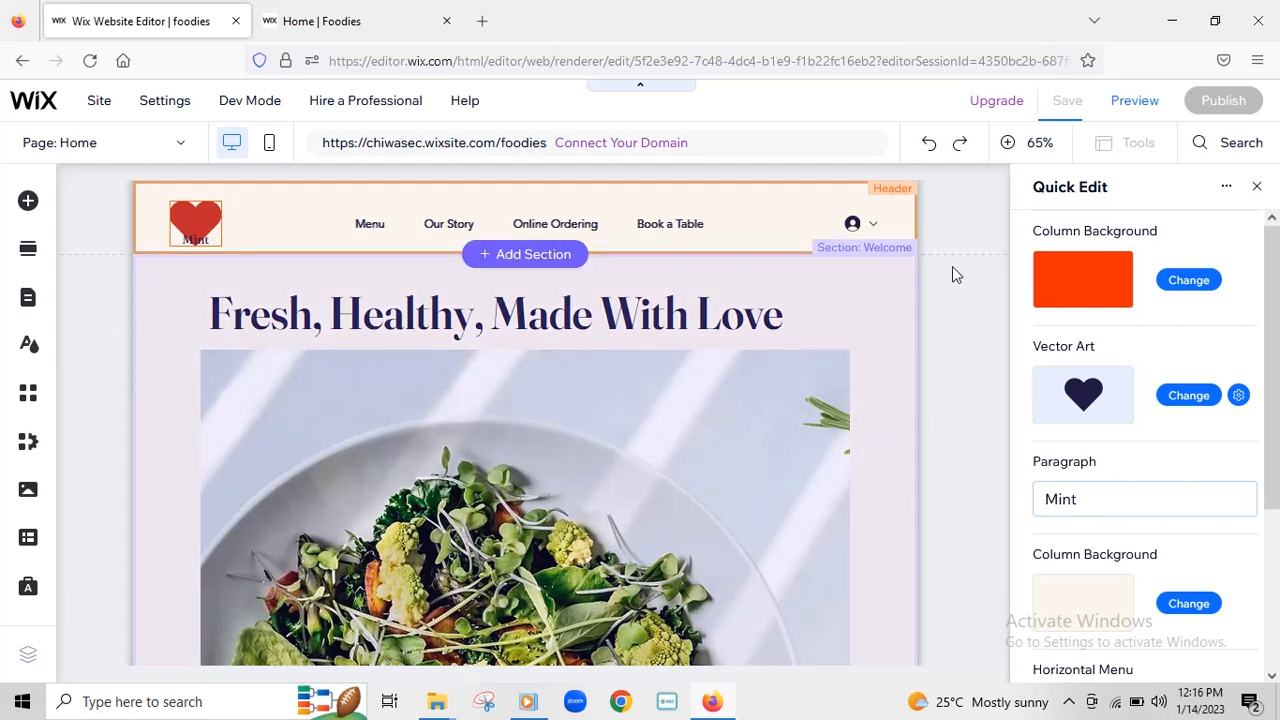
left_click(952, 266)
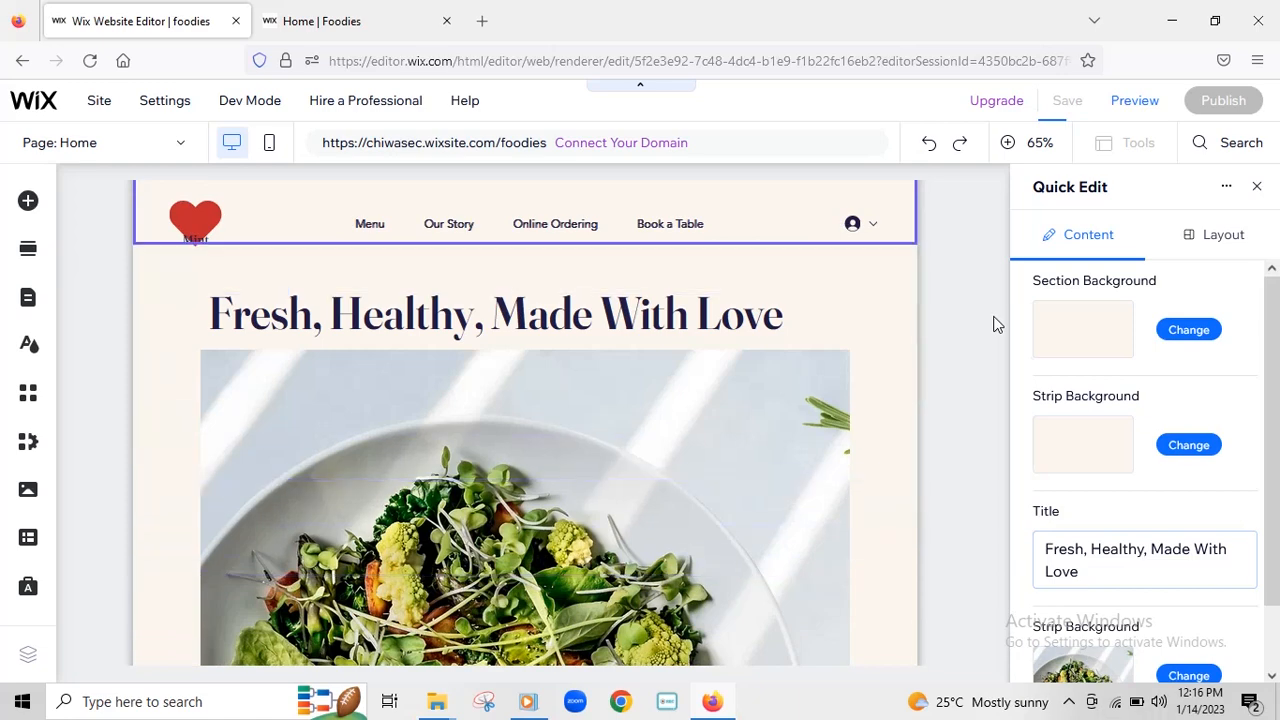
- Save the latest changes, publish the site live and bring up the Home | Foodies tab
scroll(996, 323, "down", 3)
scroll(996, 323, "down", 3)
scroll(996, 323, "up", 5)
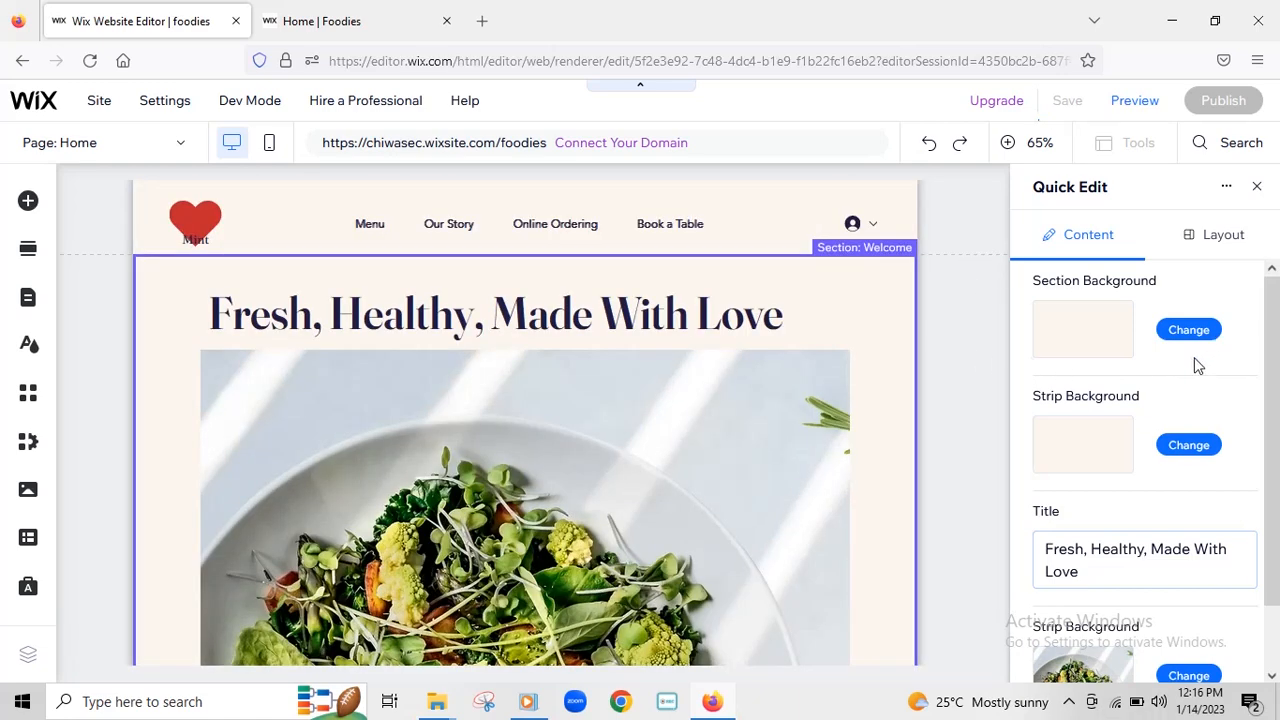
key("ctrl+s")
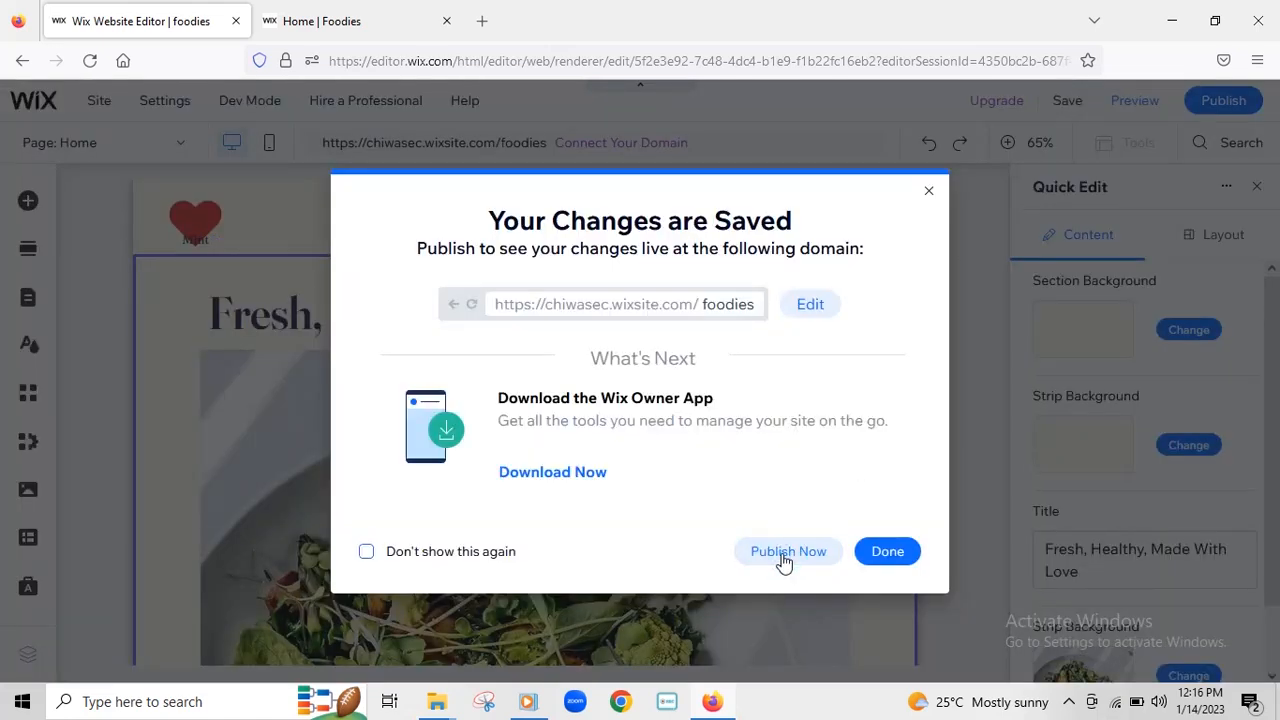
left_click(785, 562)
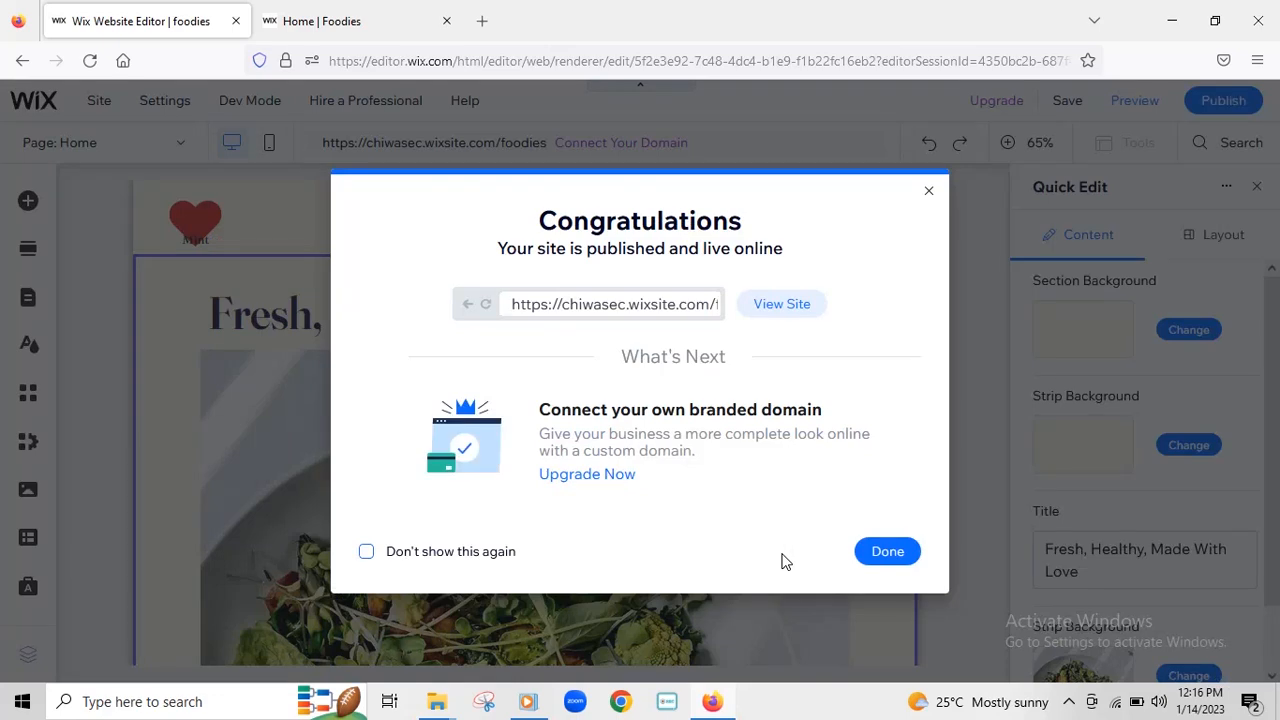
left_click(893, 556)
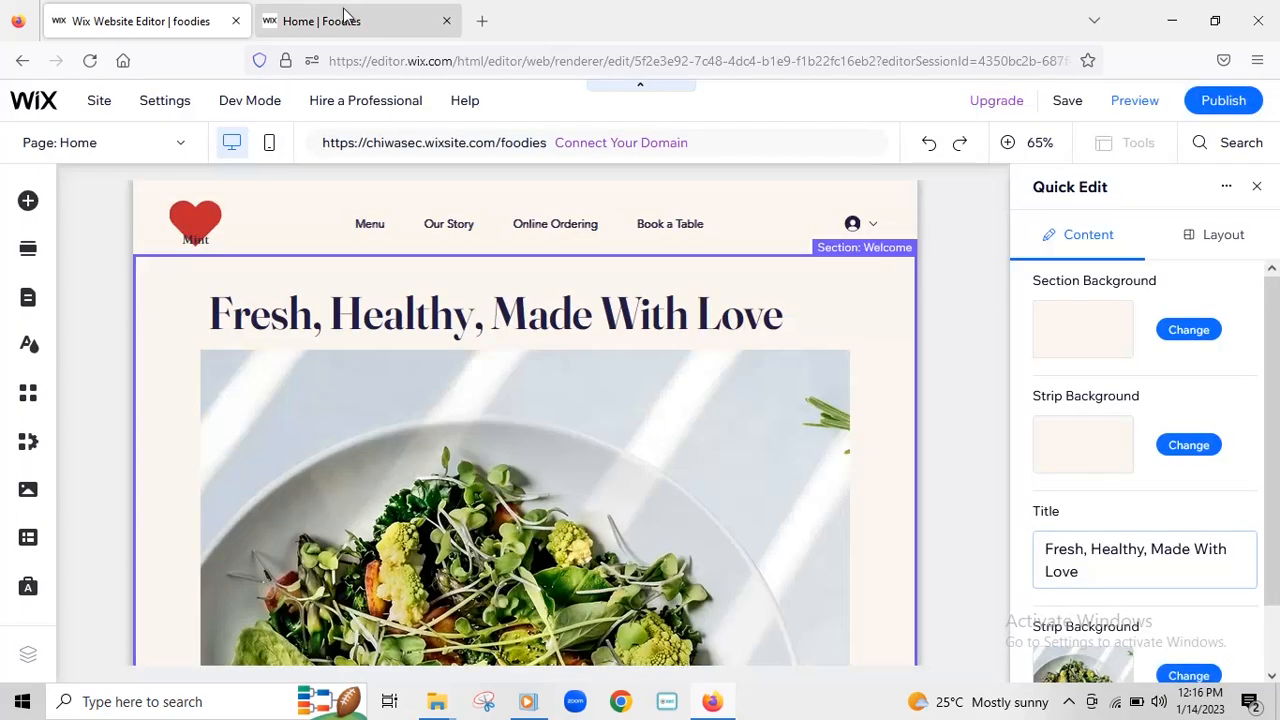
left_click(343, 18)
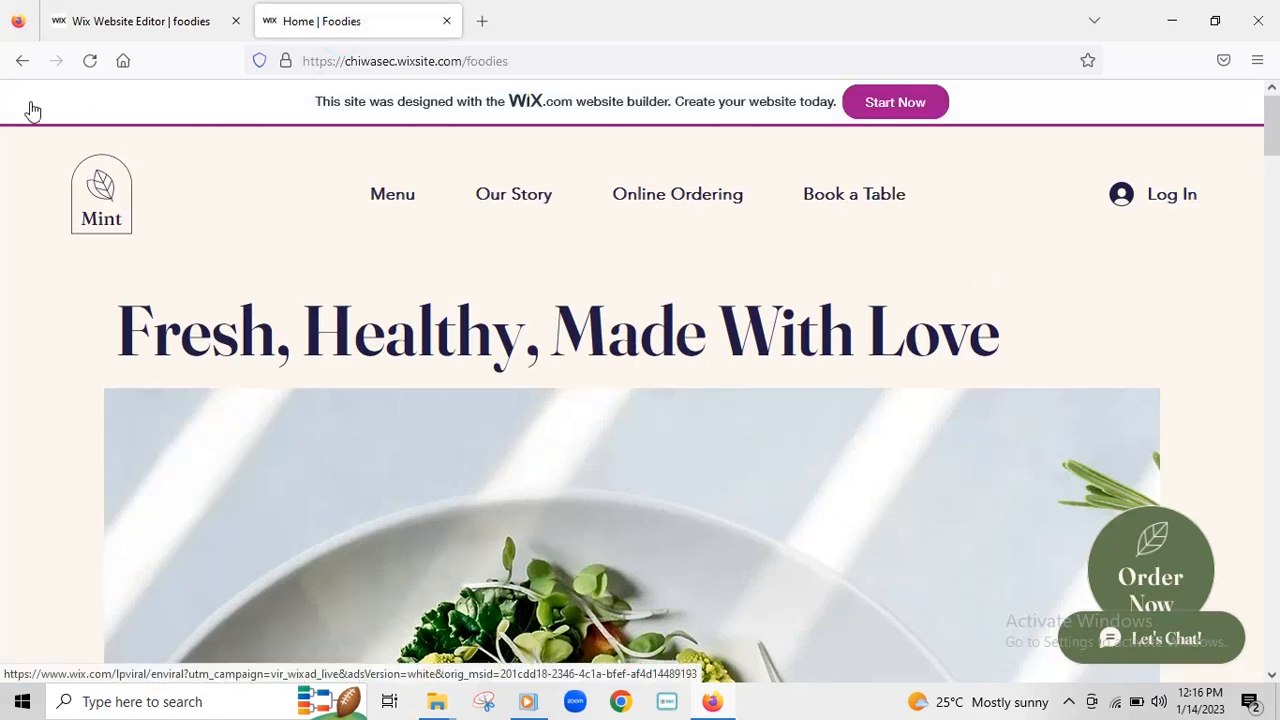
- Reload the live Foodies page twice until the red heart logo appears
left_click(88, 62)
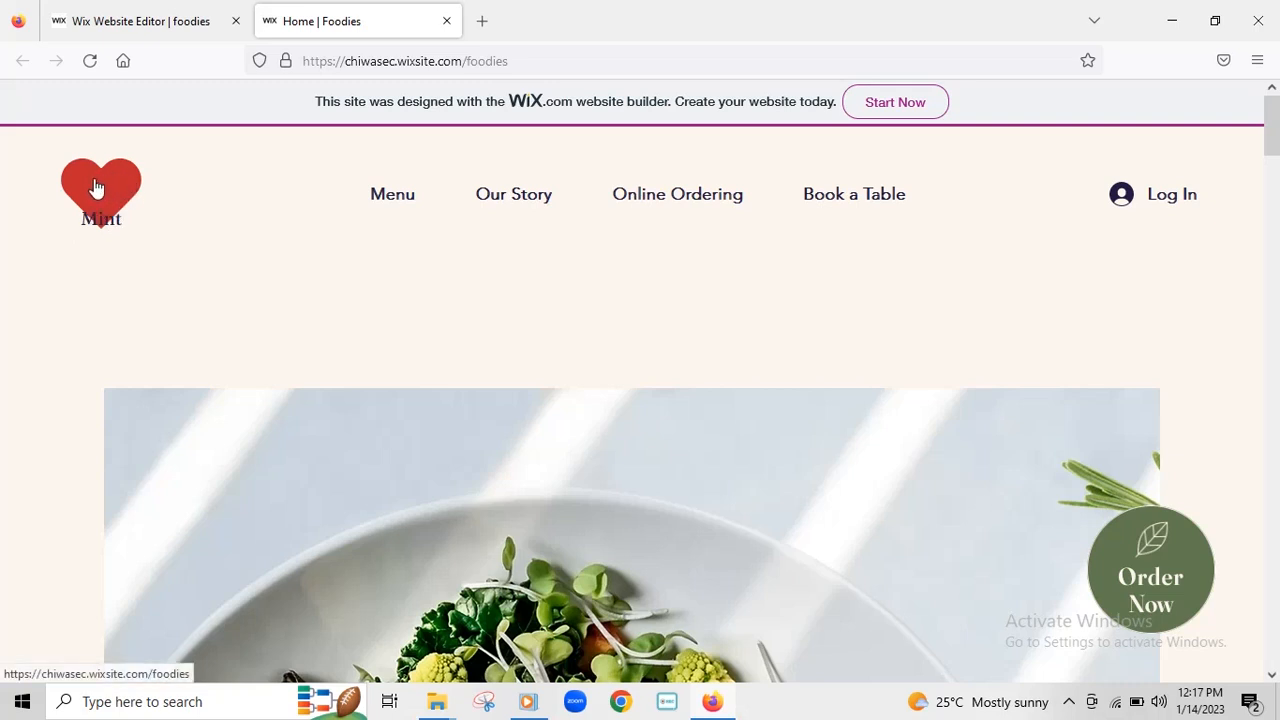
left_click(109, 229)
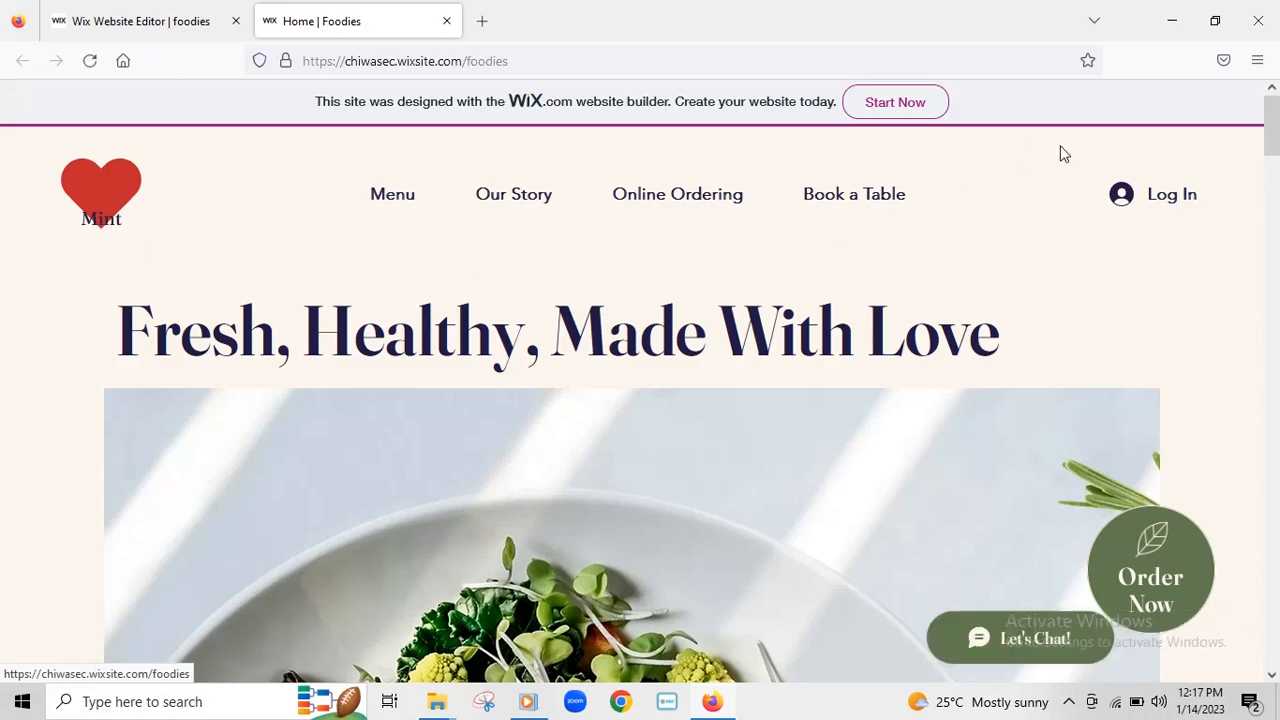
left_click_drag(1276, 140, 1216, 107)
- Back in the editor, select the header and the 'Mint' caption under the logo
left_click(140, 28)
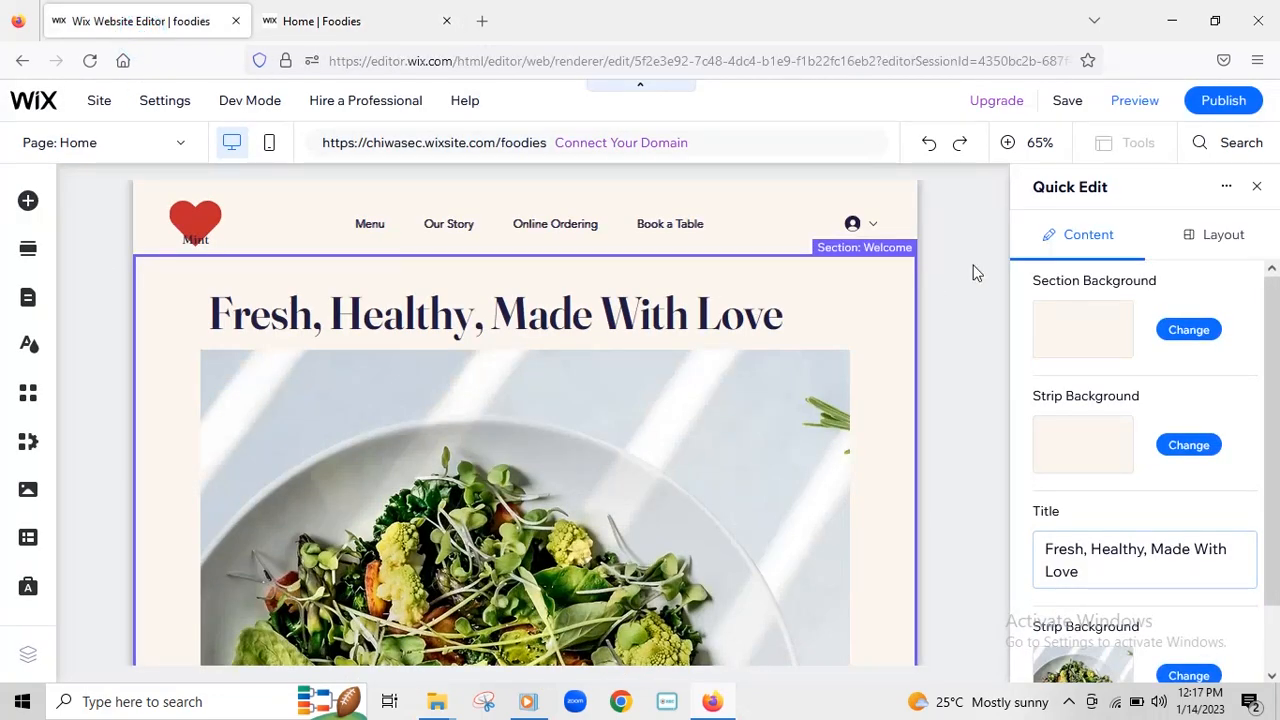
left_click(242, 224)
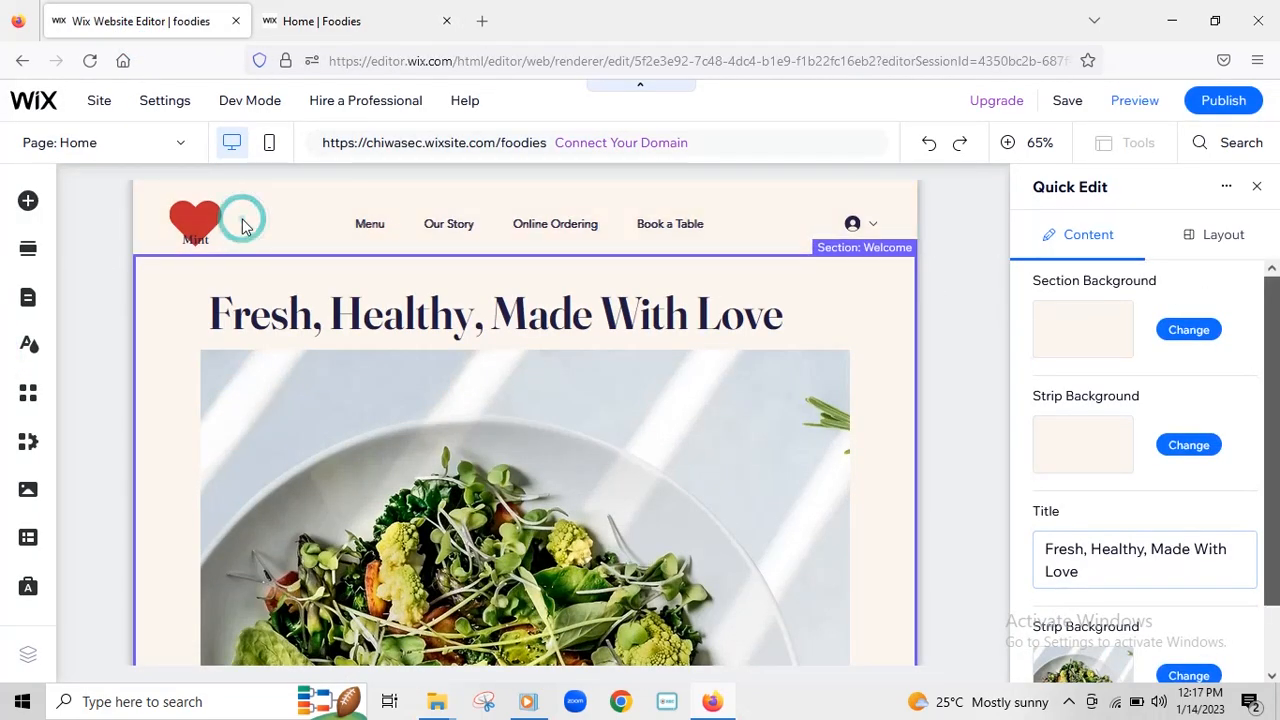
left_click(145, 207)
left_click(450, 215)
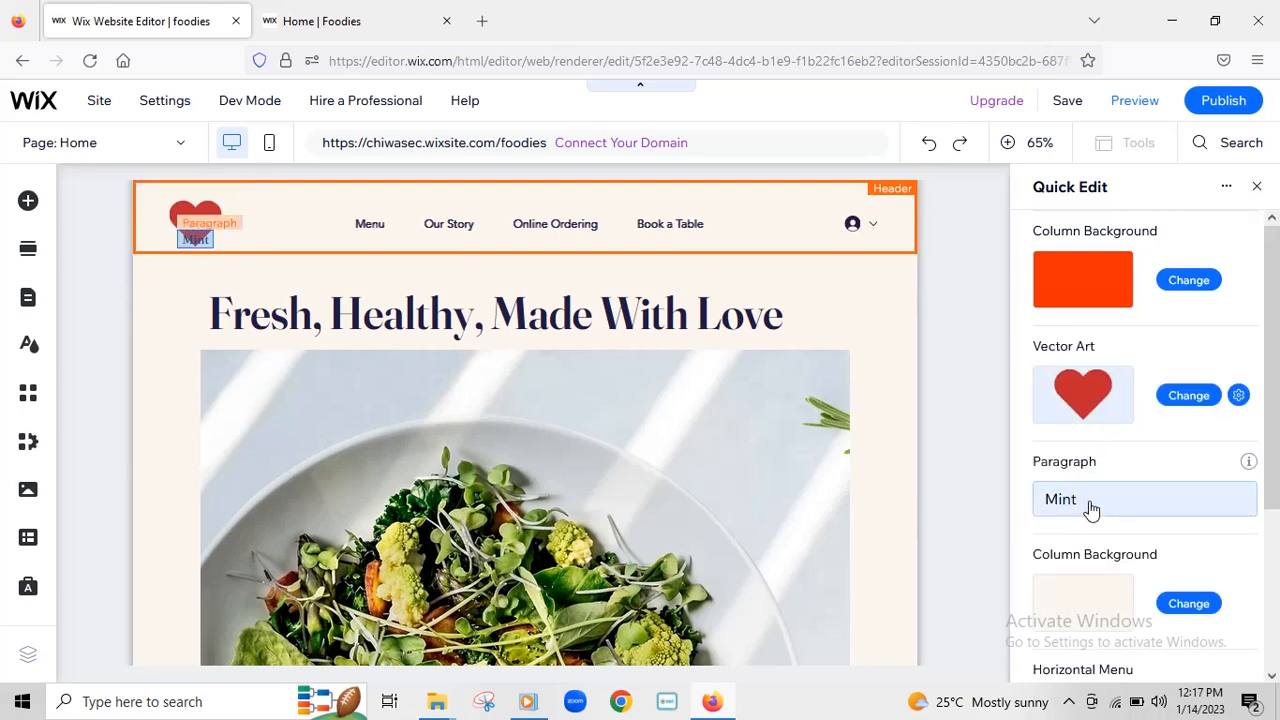
left_click(1088, 508)
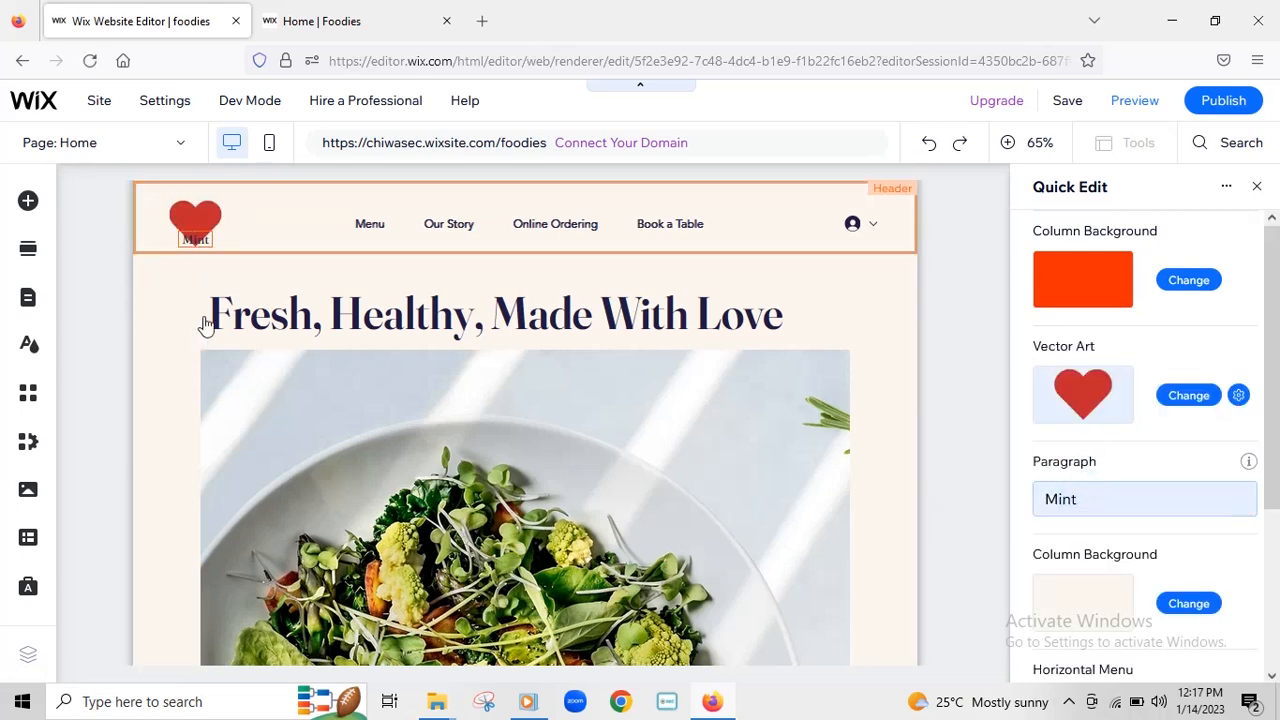
left_click(210, 245)
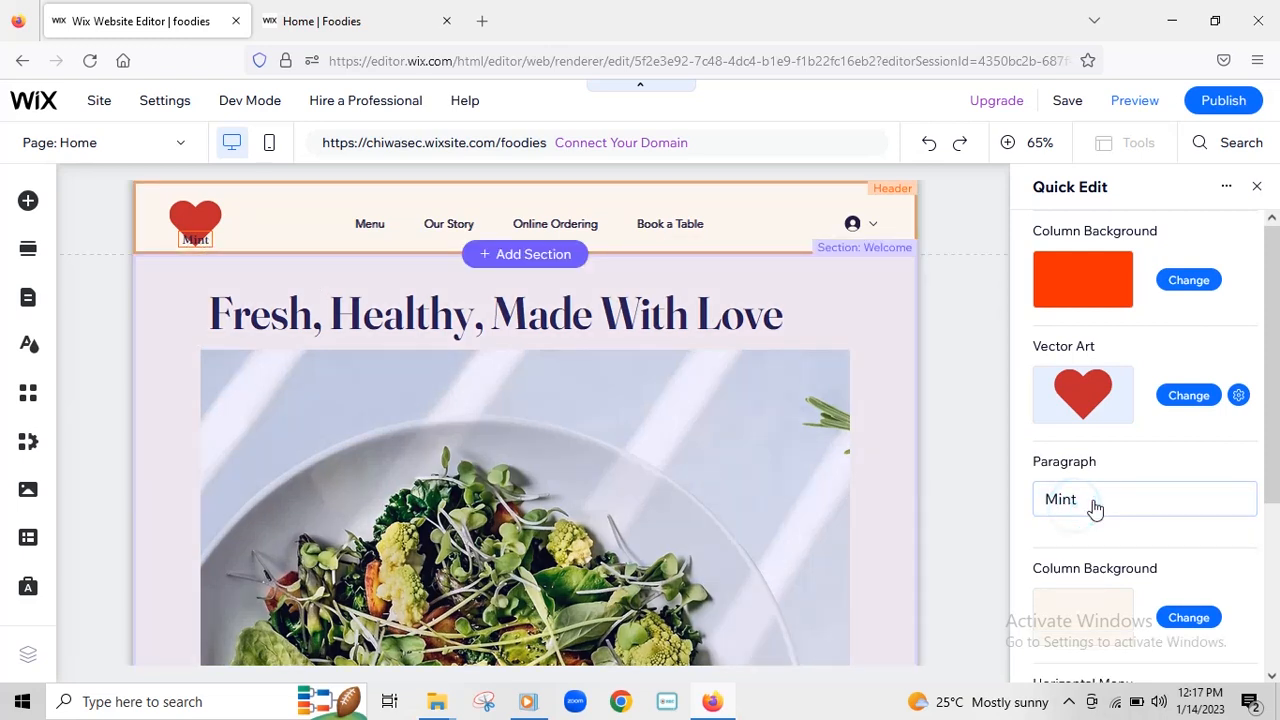
- Delete the 'Mint' caption text, leaving only the heart logo, and save the site
left_click(1086, 510)
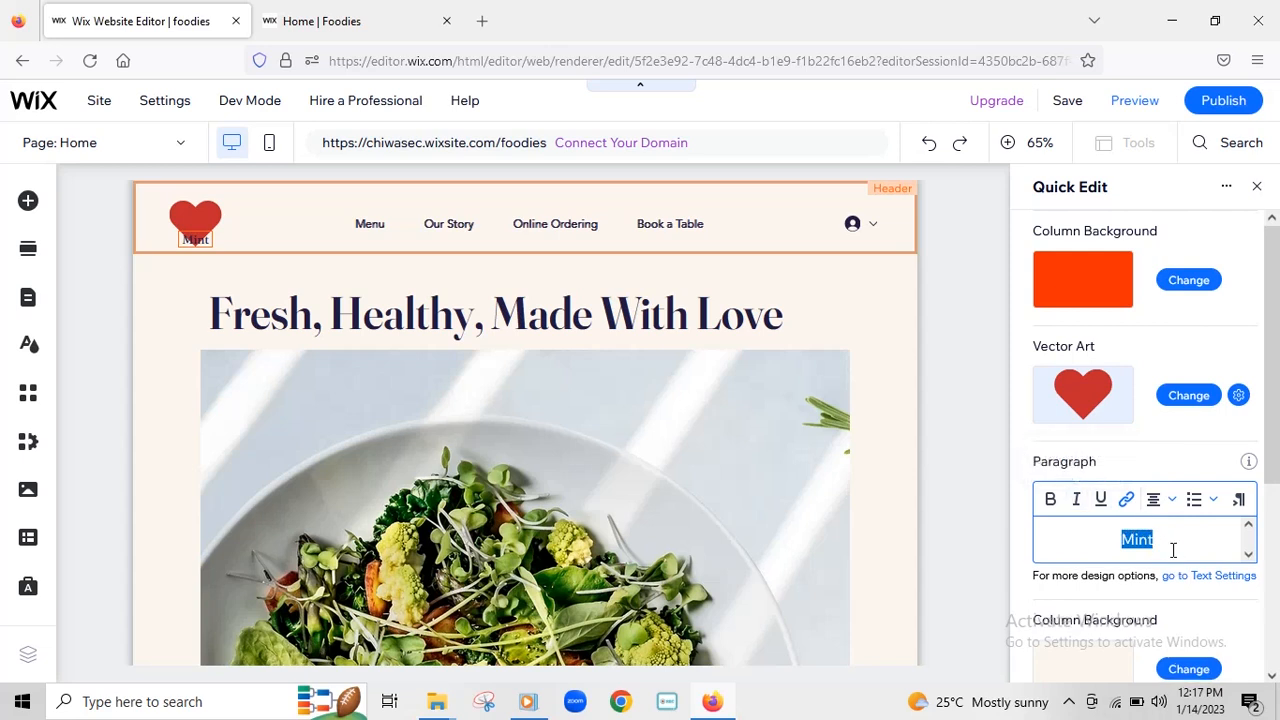
key("BackSpace")
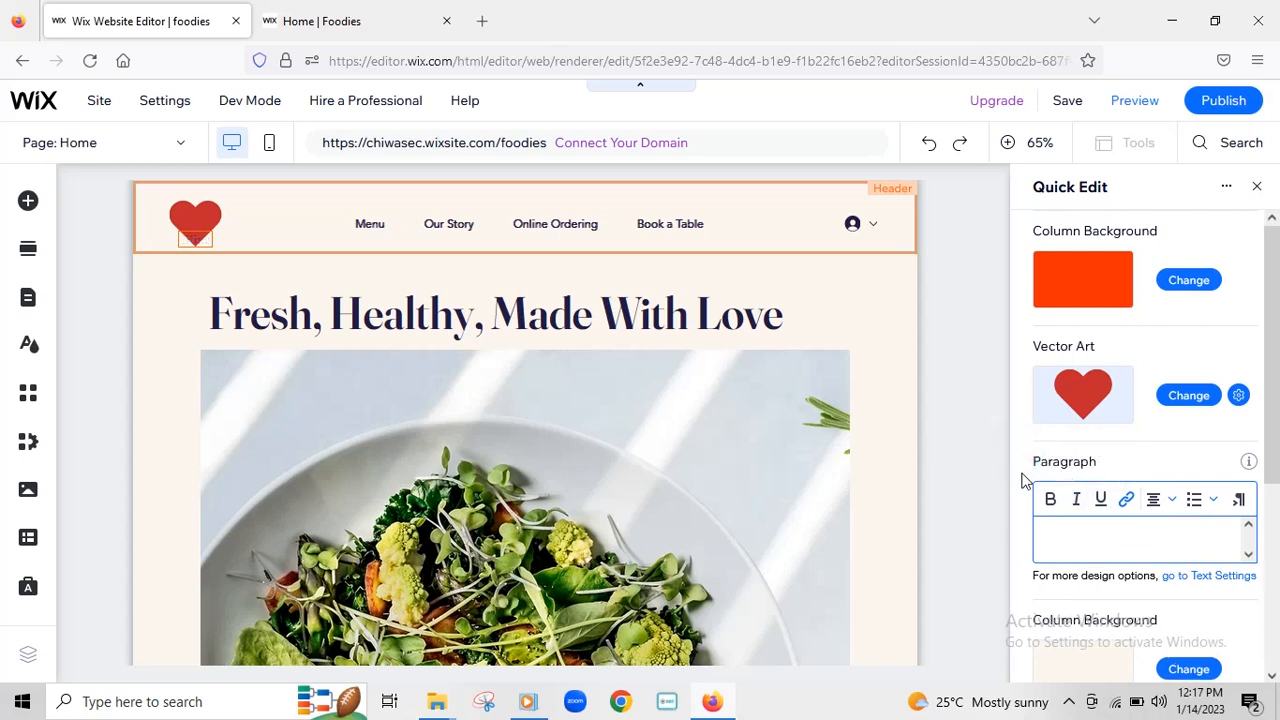
left_click(1228, 603)
left_click(199, 242)
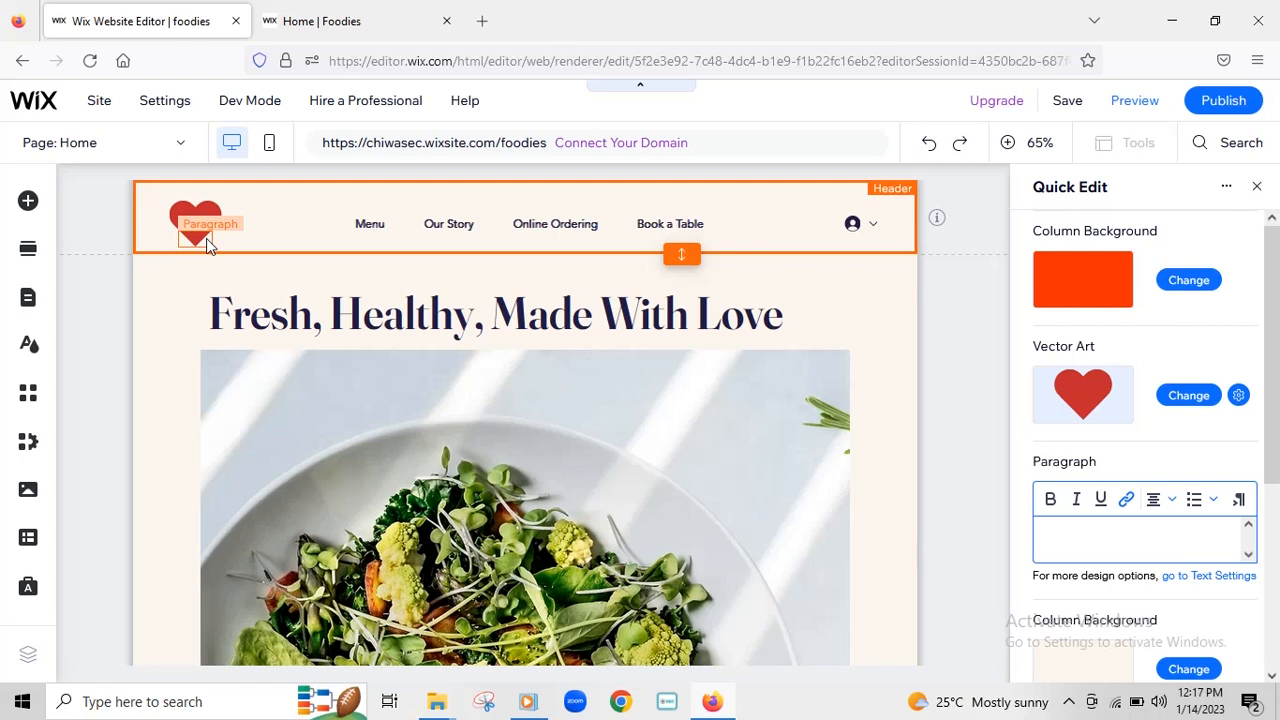
left_click(1078, 104)
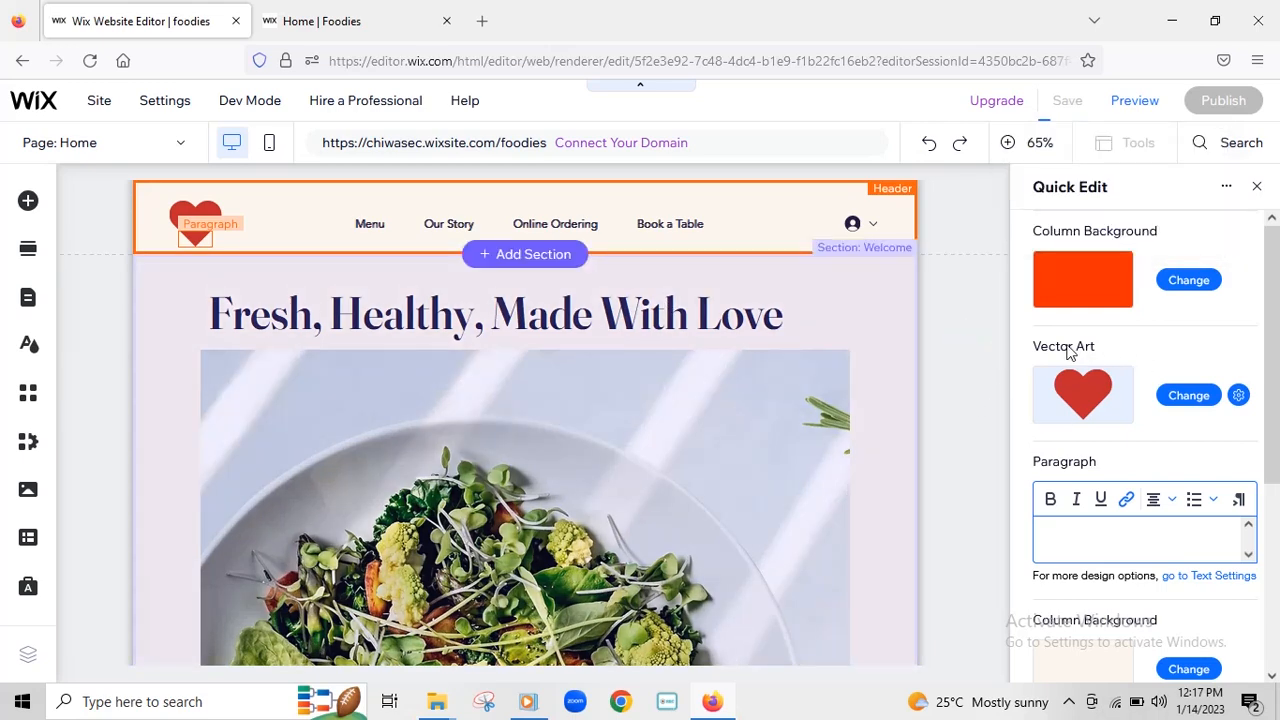
left_click(990, 350)
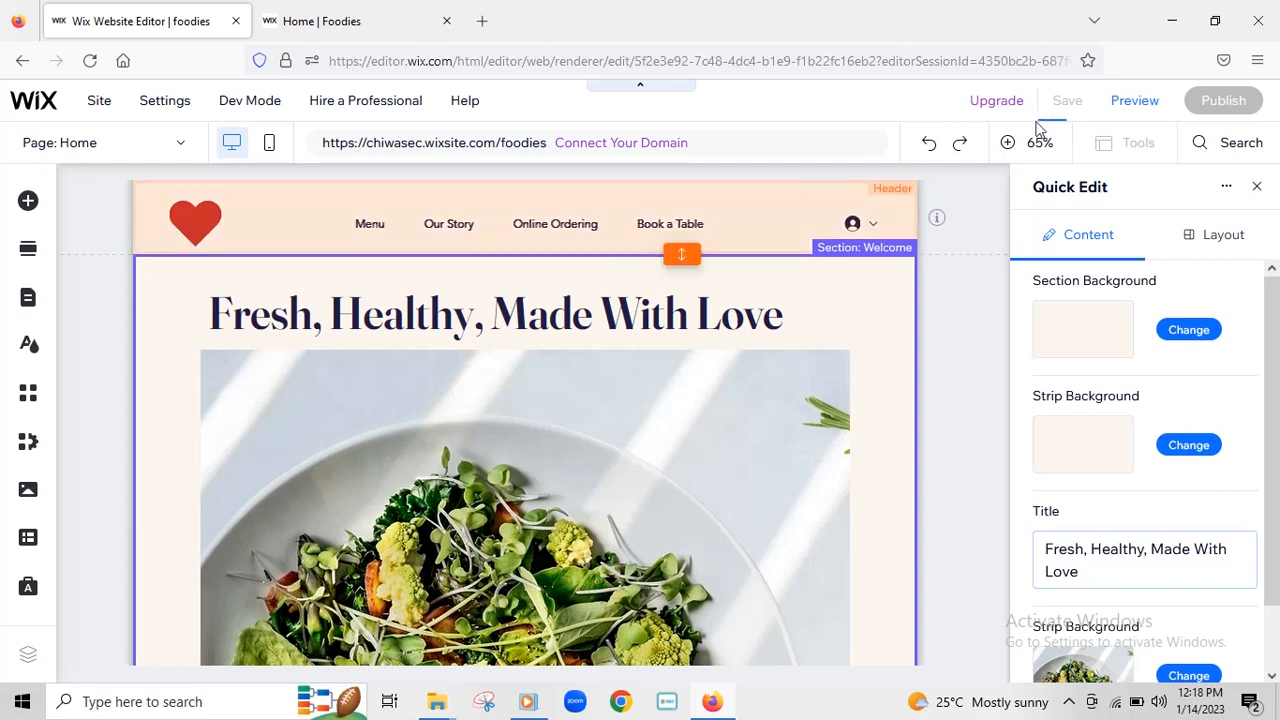
- Publish the caption removal, reload the live Foodies page to check it, then close the congratulations message
mouse_move(1240, 104)
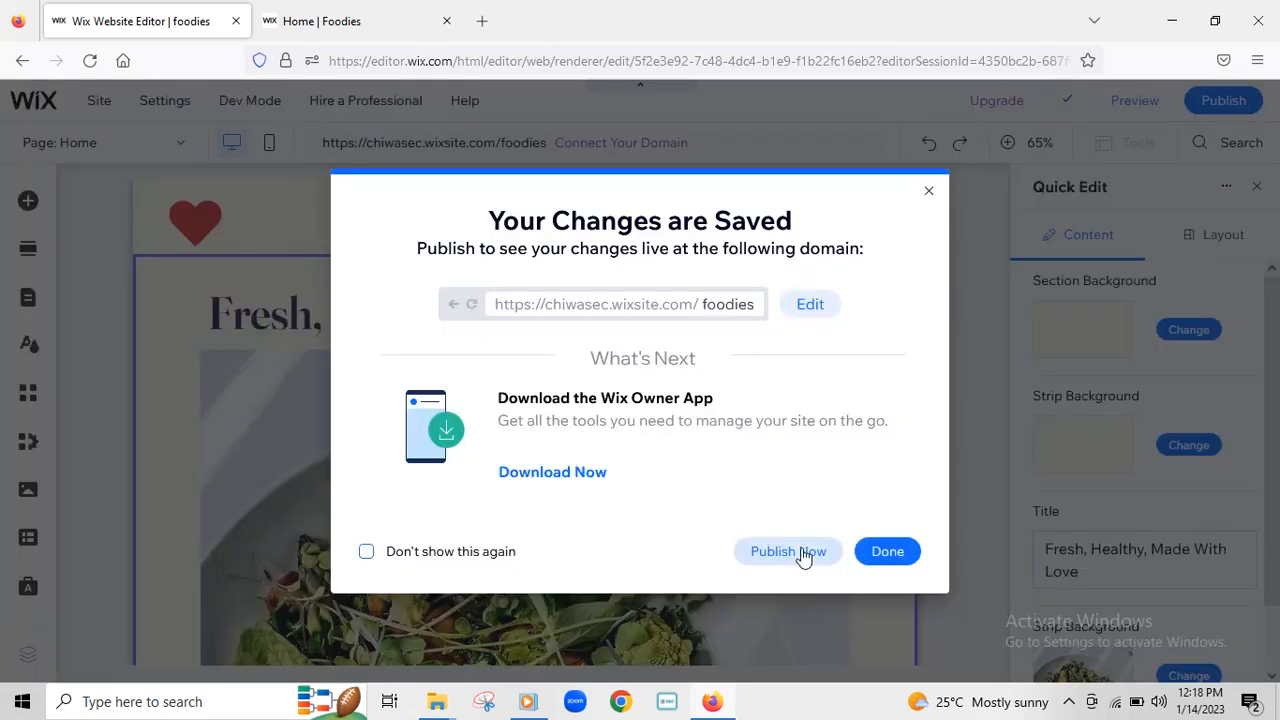
left_click(797, 554)
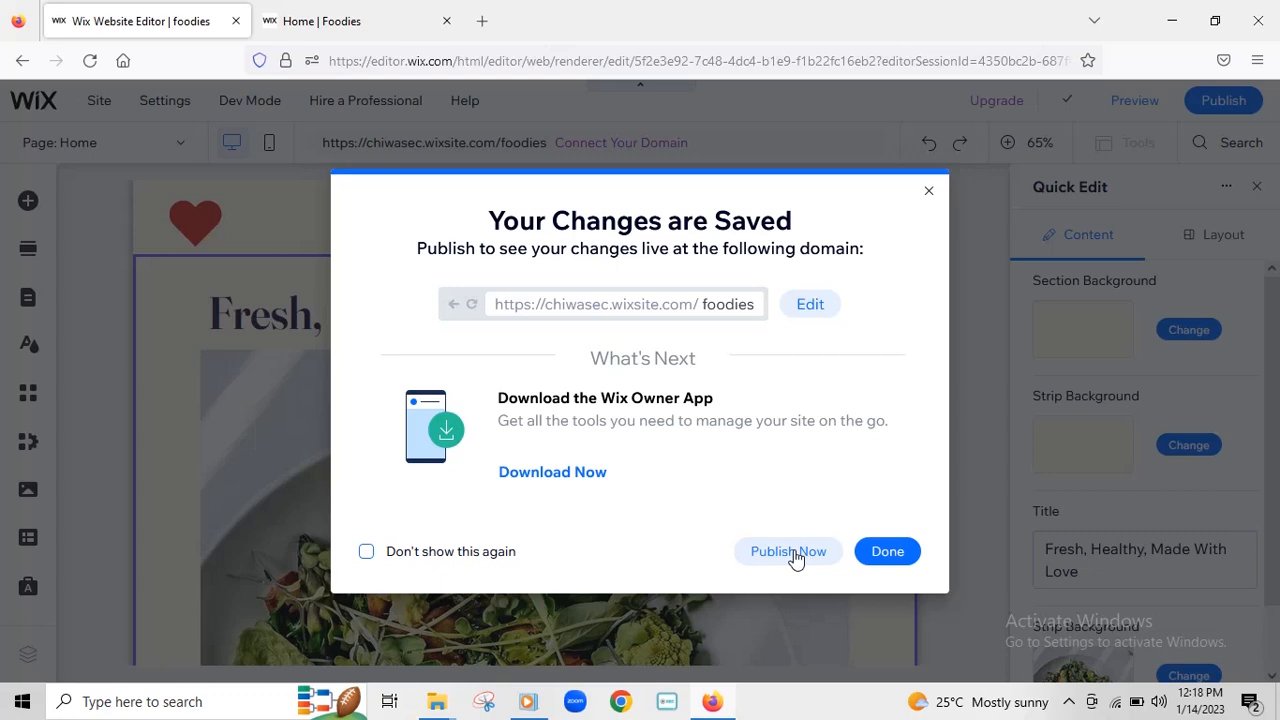
left_click(786, 552)
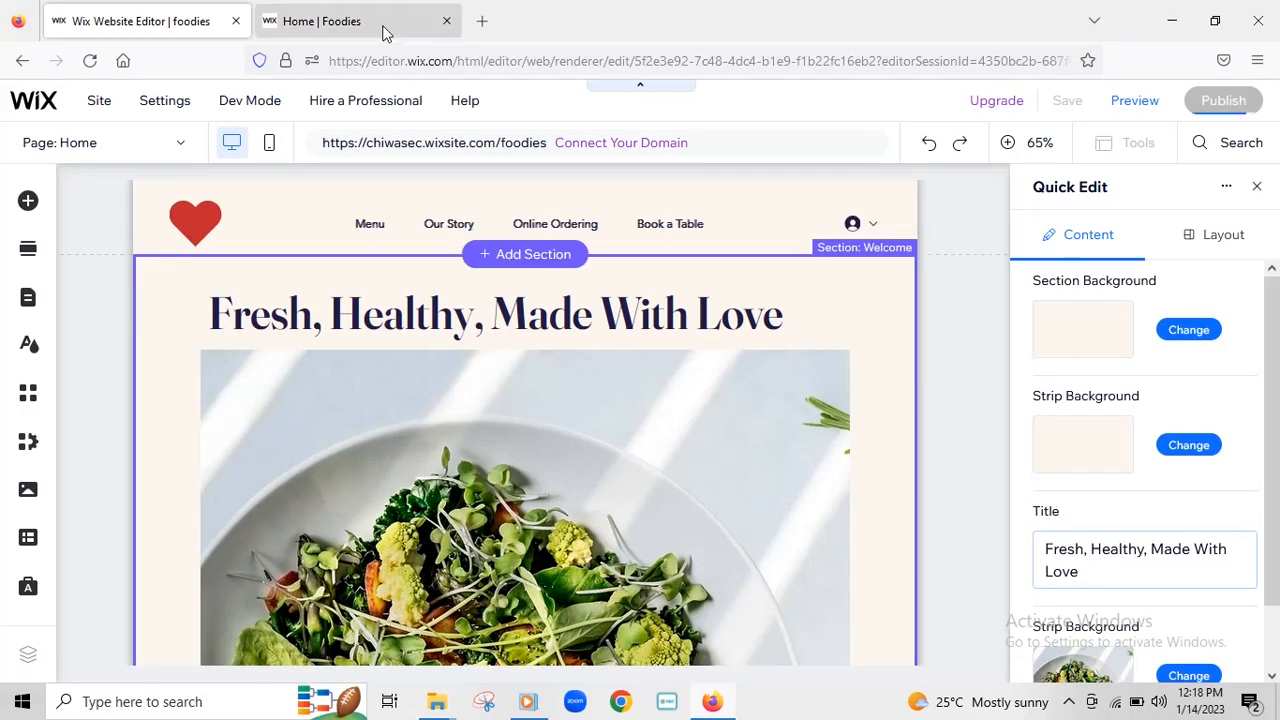
left_click(383, 30)
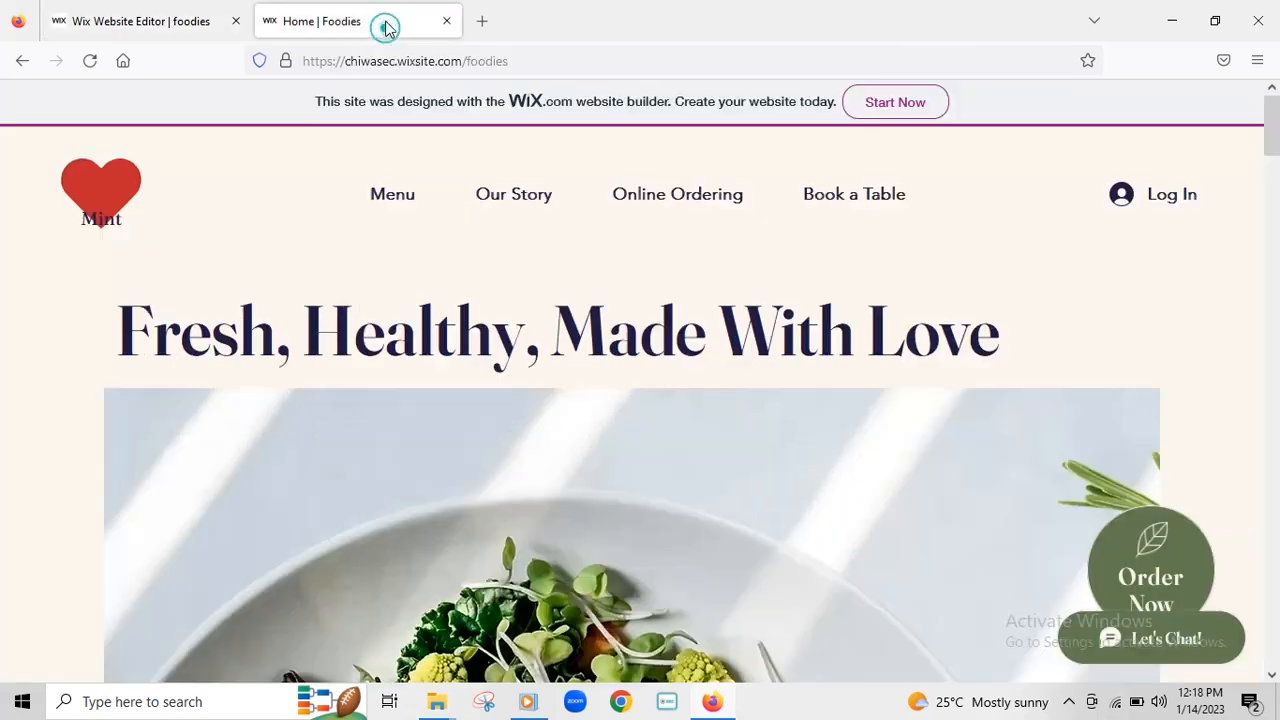
left_click(89, 64)
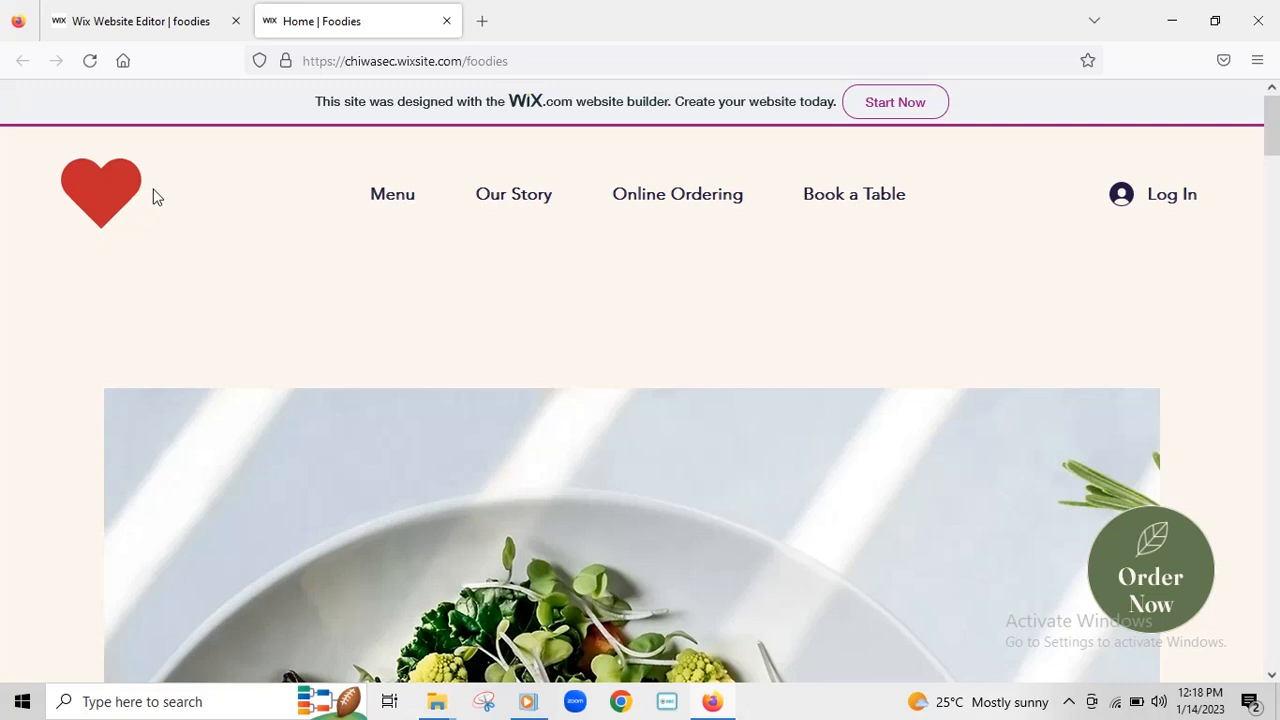
left_click(155, 24)
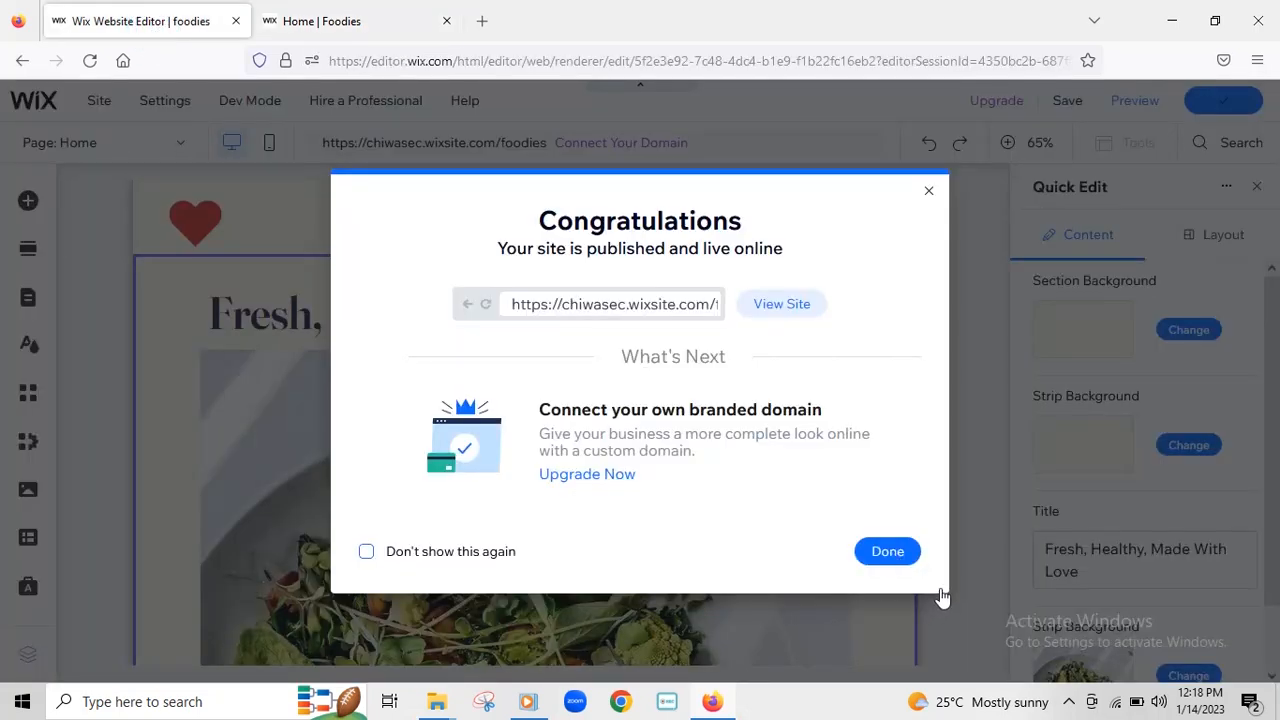
left_click(888, 553)
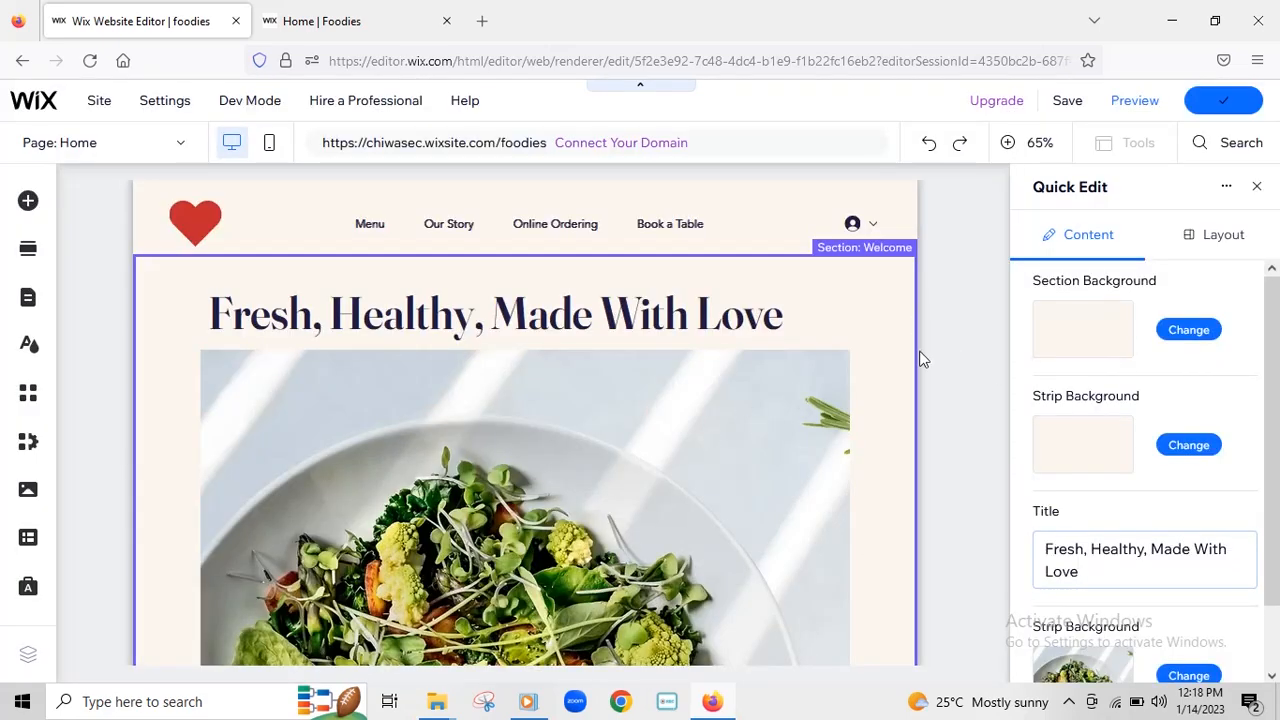
- Select the Welcome section's main heading and open it for text editing
scroll(268, 363, "down", 5)
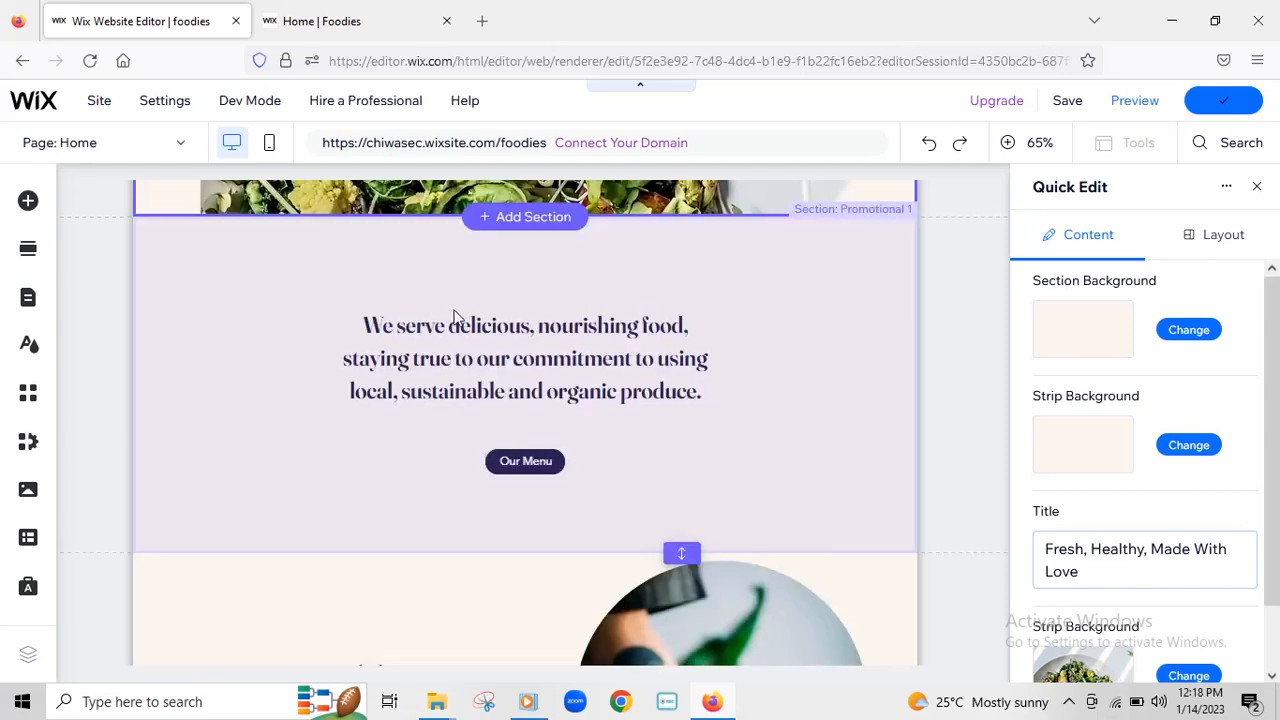
scroll(866, 320, "up", 5)
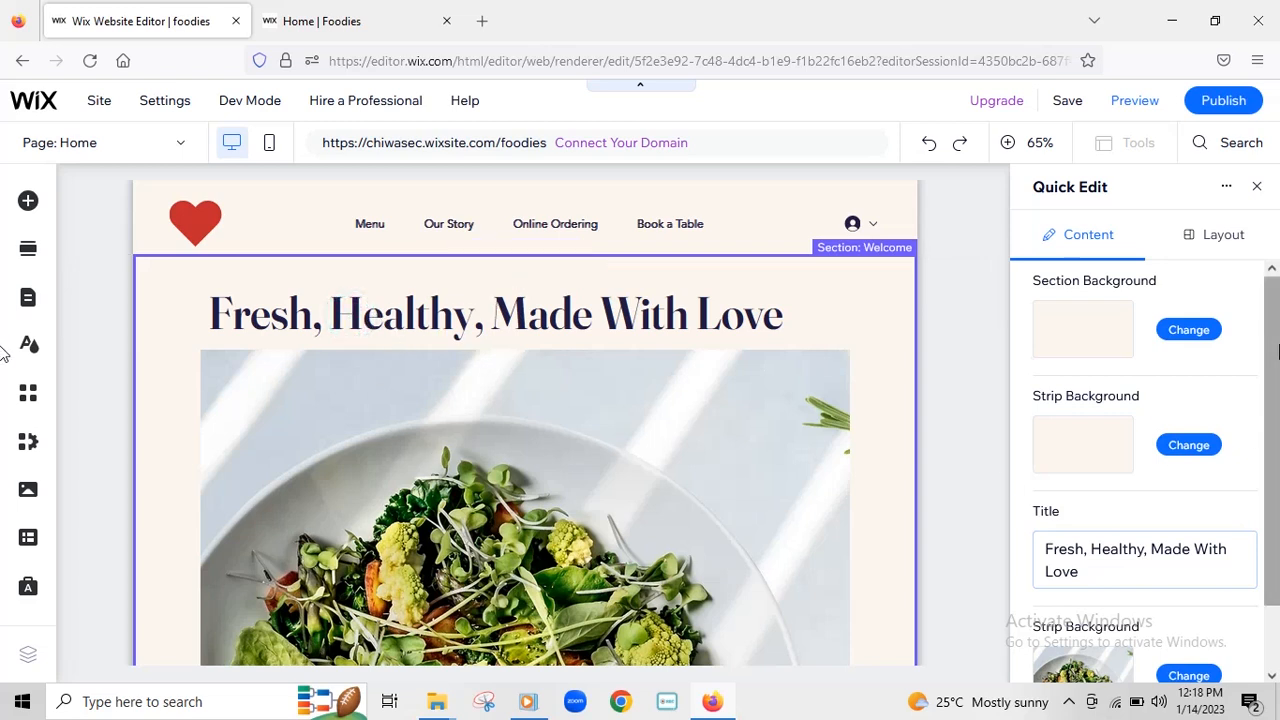
left_click_drag(1274, 335, 1279, 470)
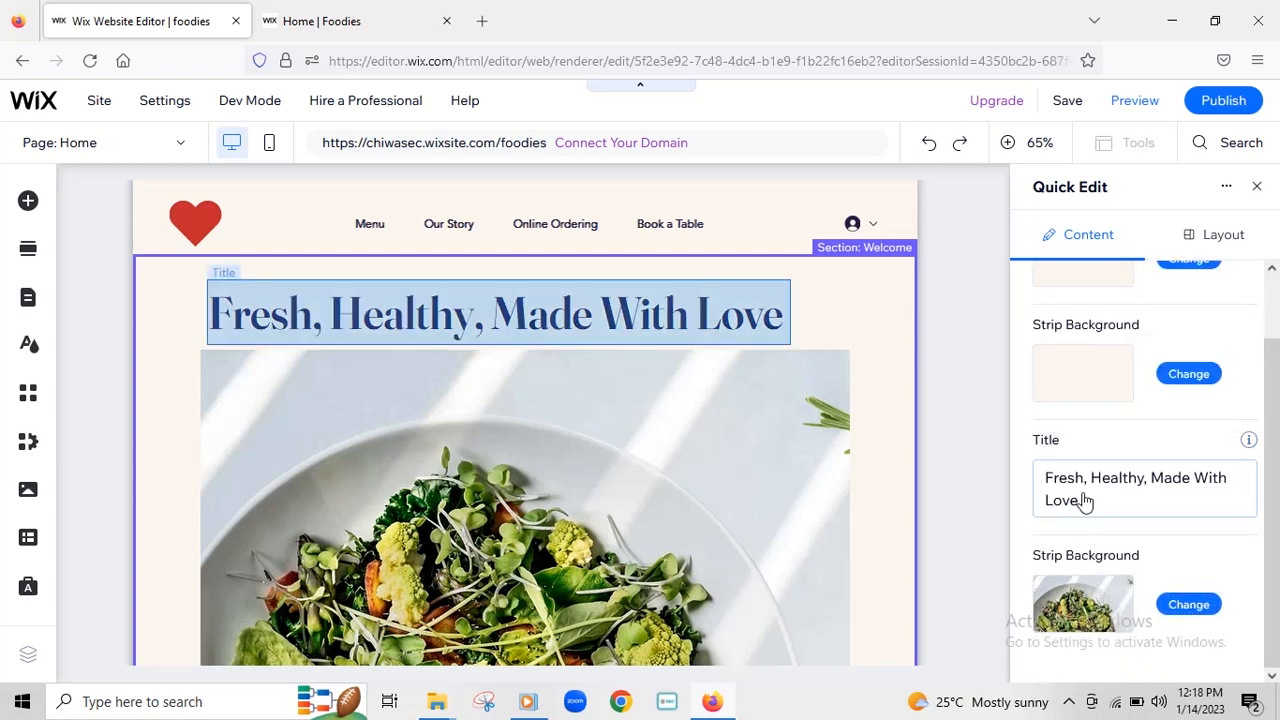
left_click(1084, 501)
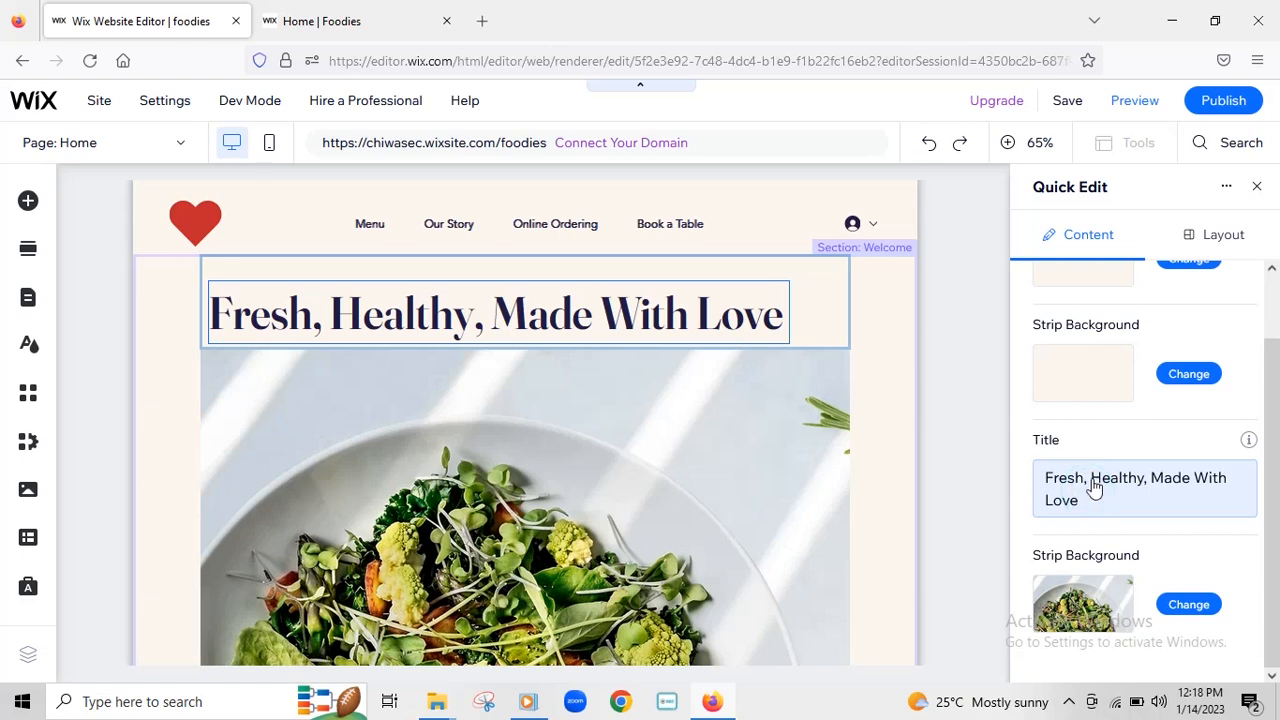
left_click(1096, 496)
left_click(1093, 501)
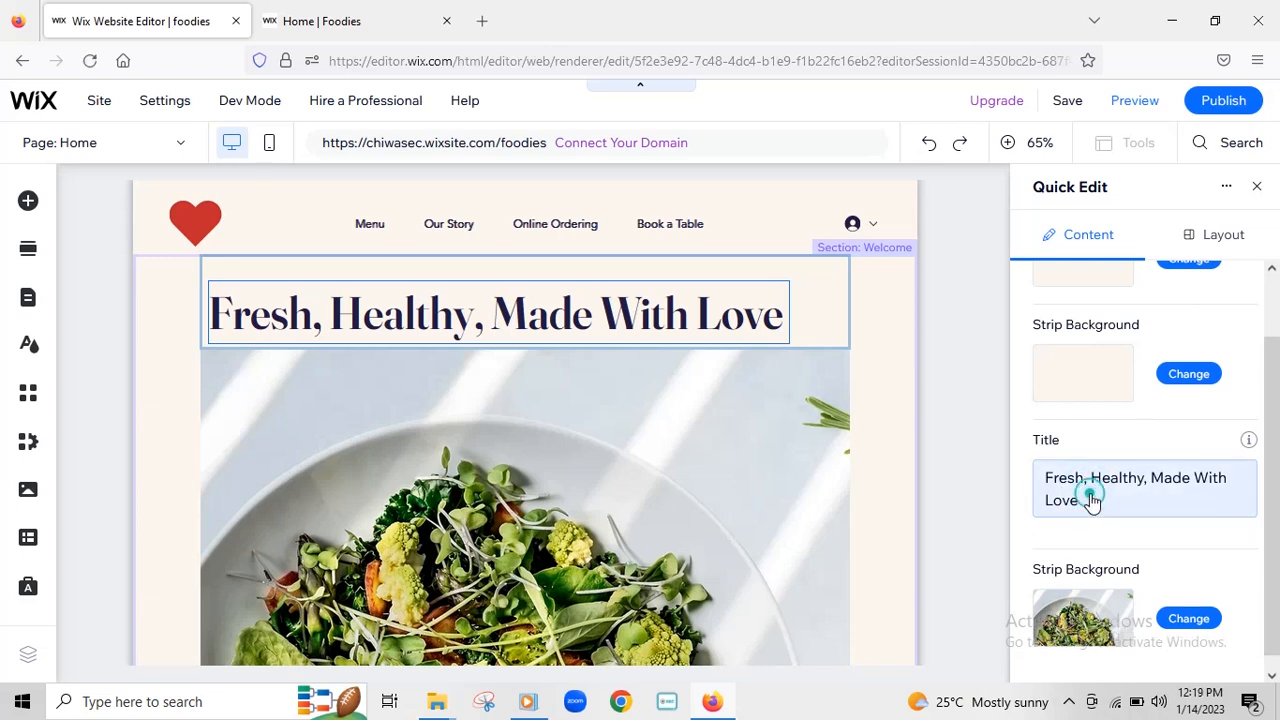
left_click(742, 321)
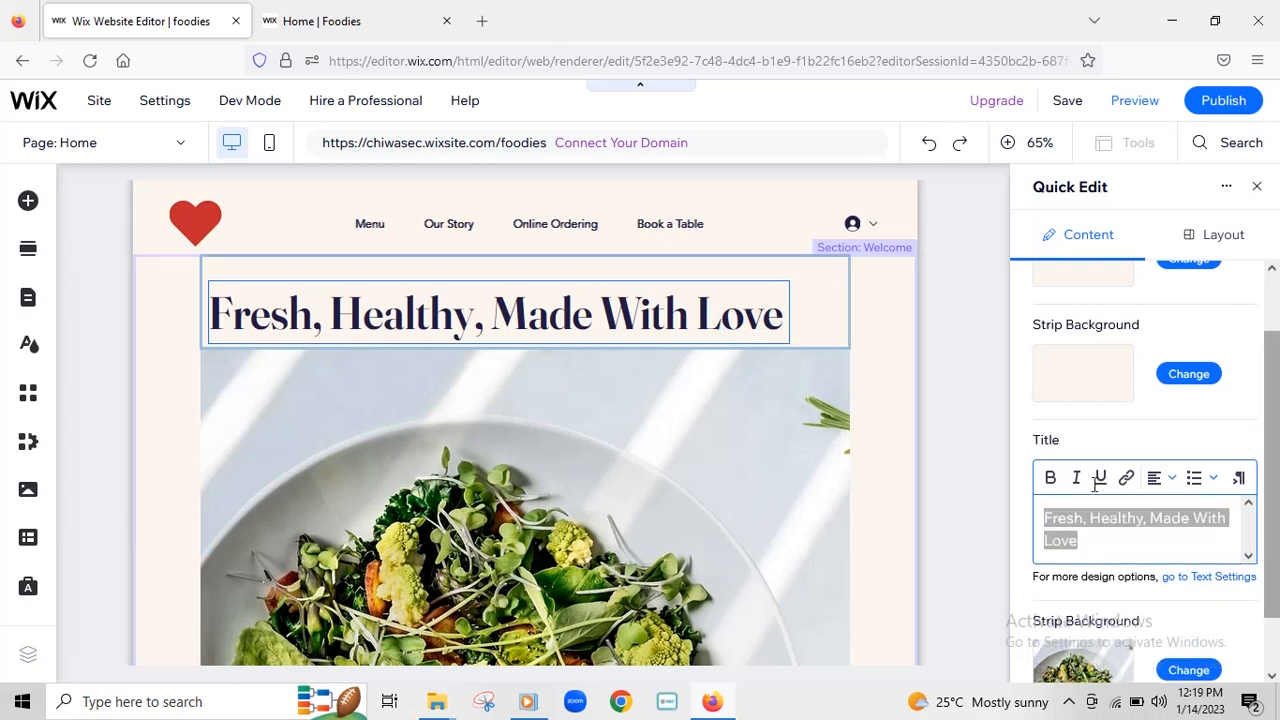
- Replace 'Fresh, Healthy, Made With Love' with 'Good food here' and center-align the title
left_click(1096, 541)
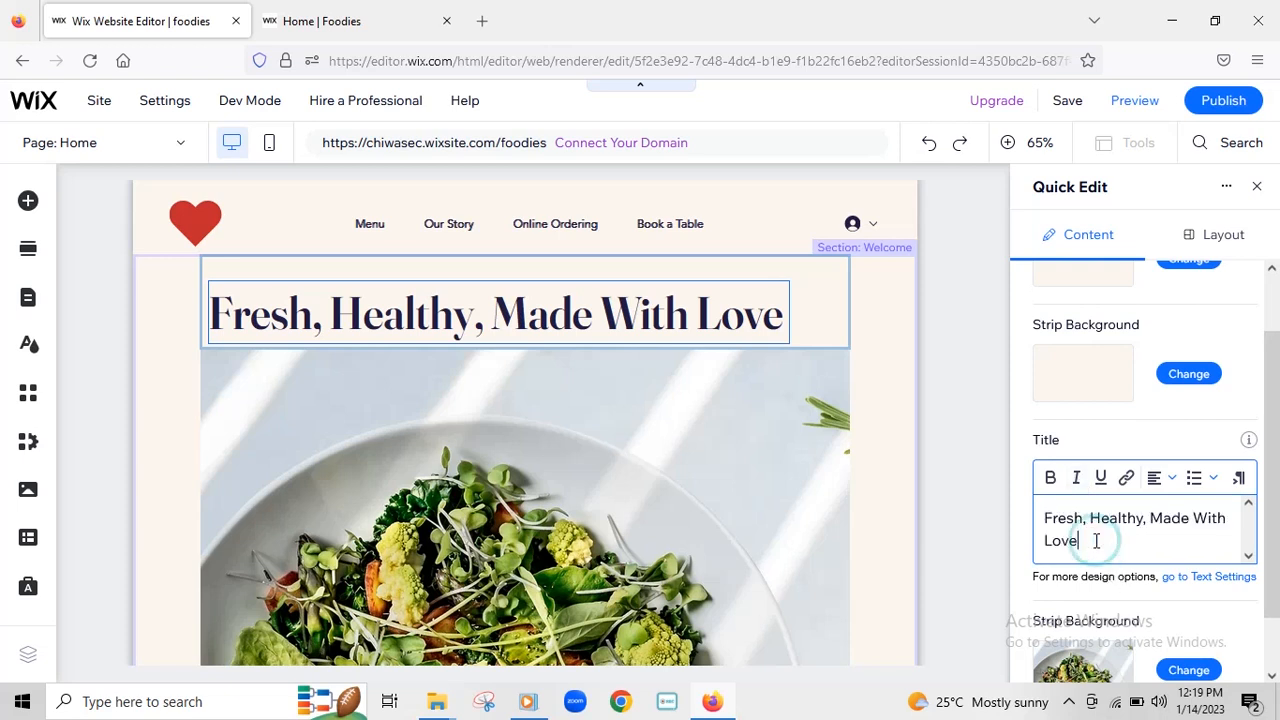
left_click_drag(1047, 515, 1076, 538)
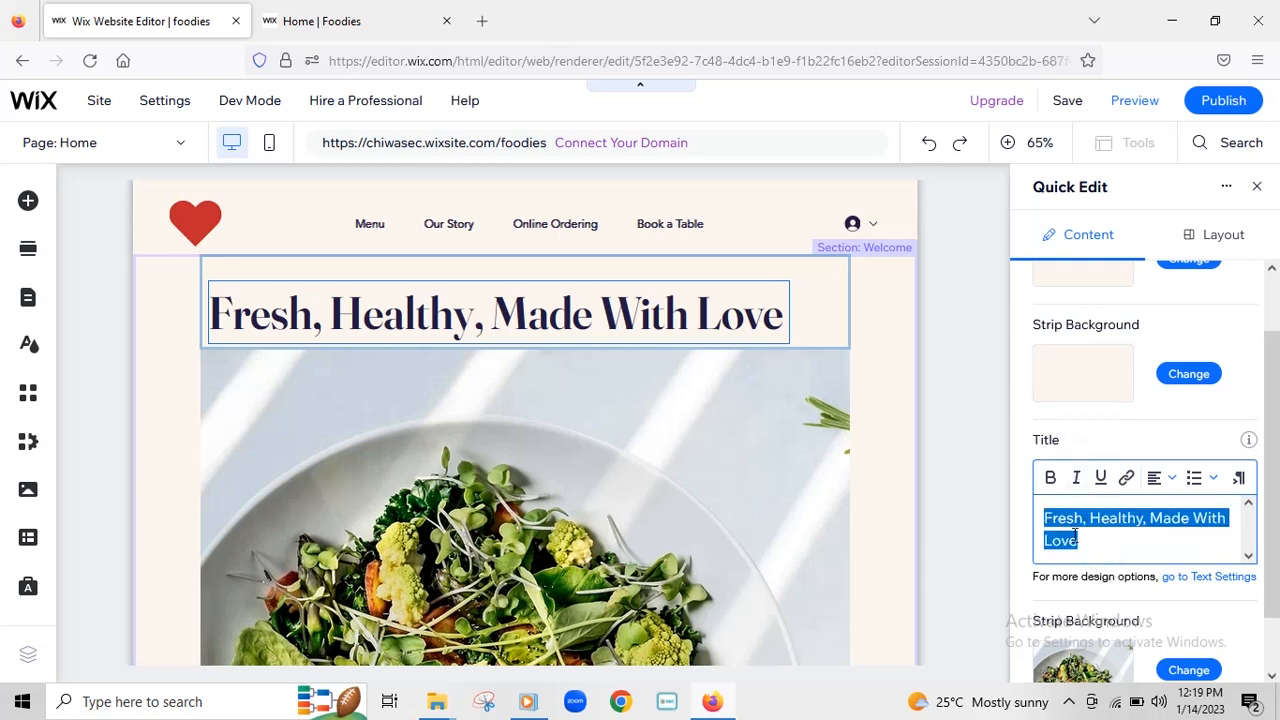
key("BackSpace")
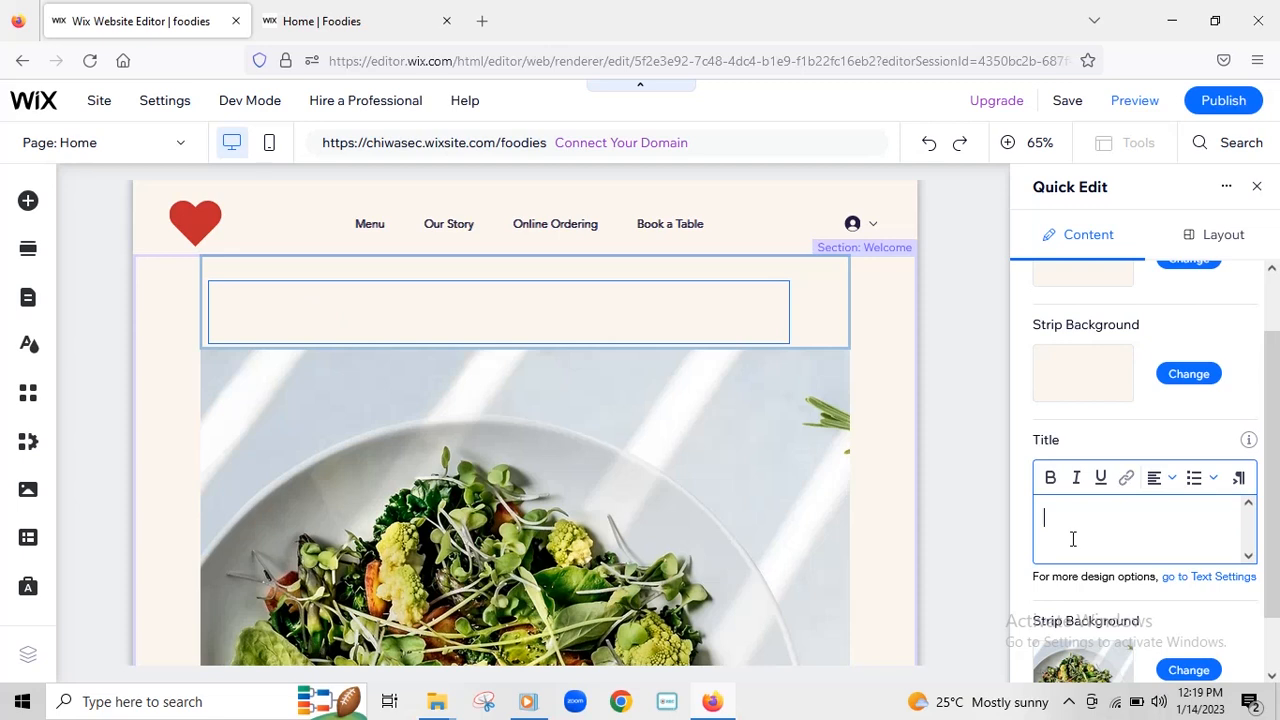
type("G")
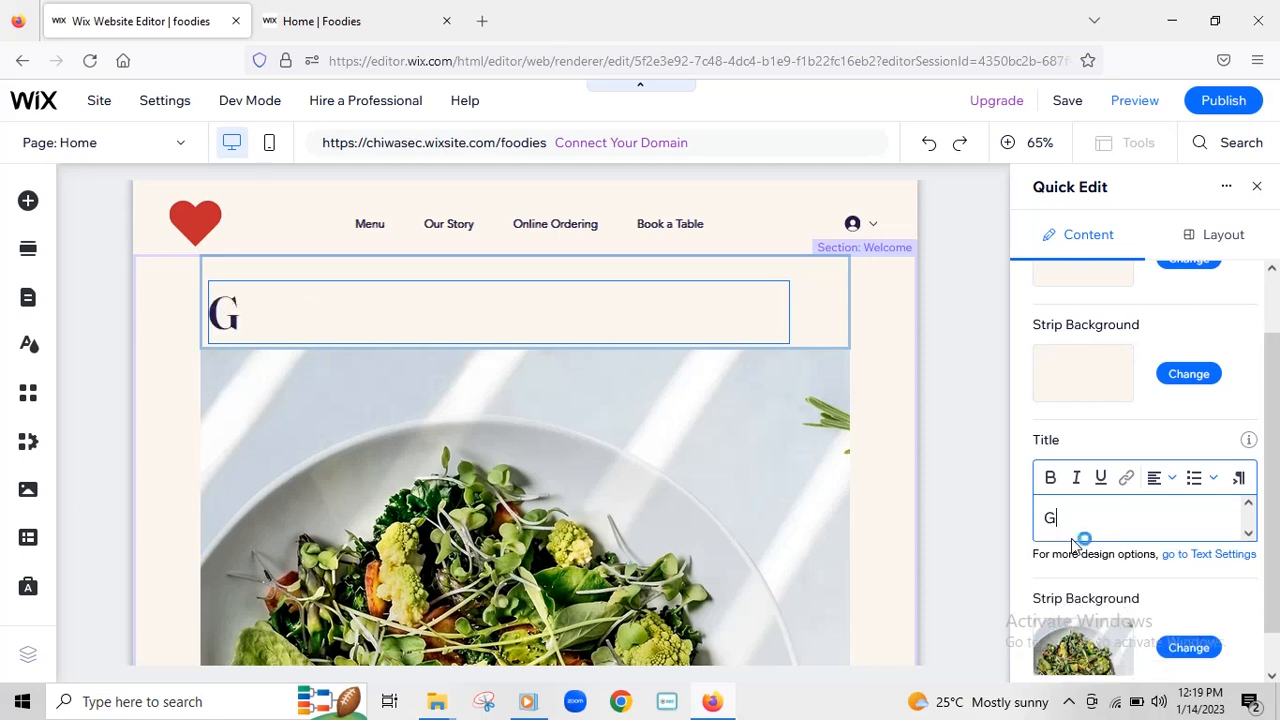
type("ood f")
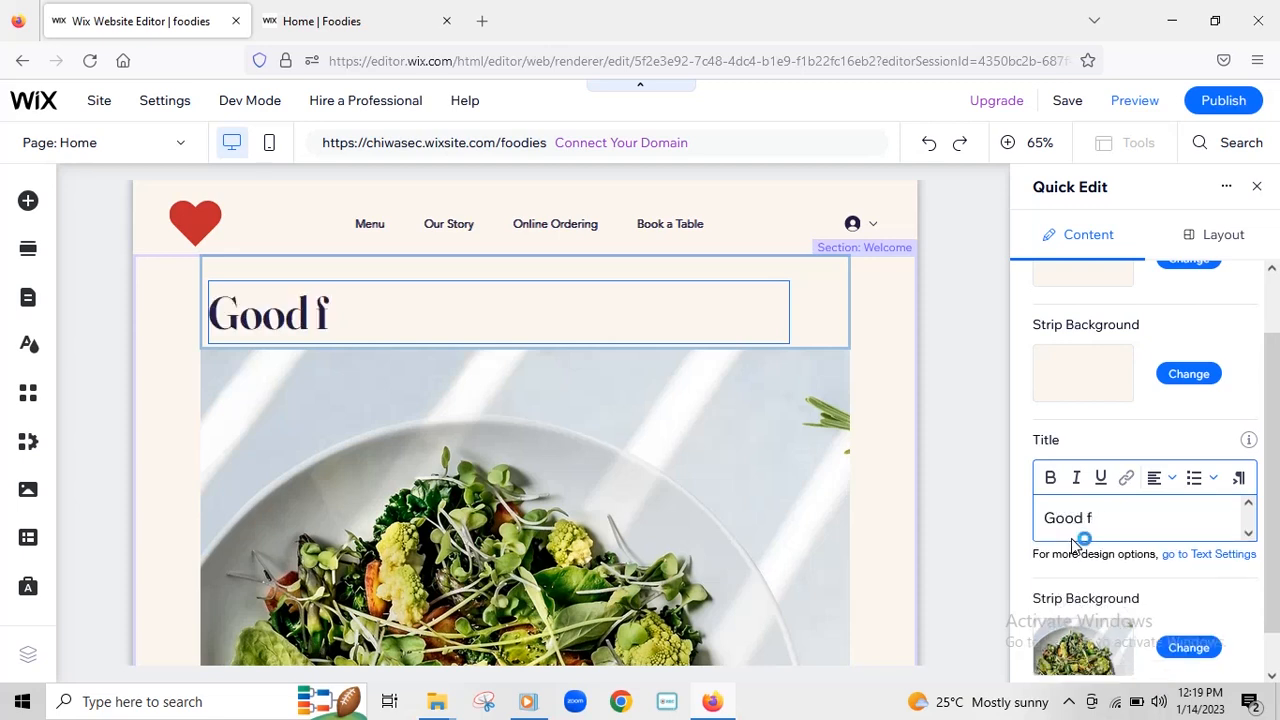
type("ood")
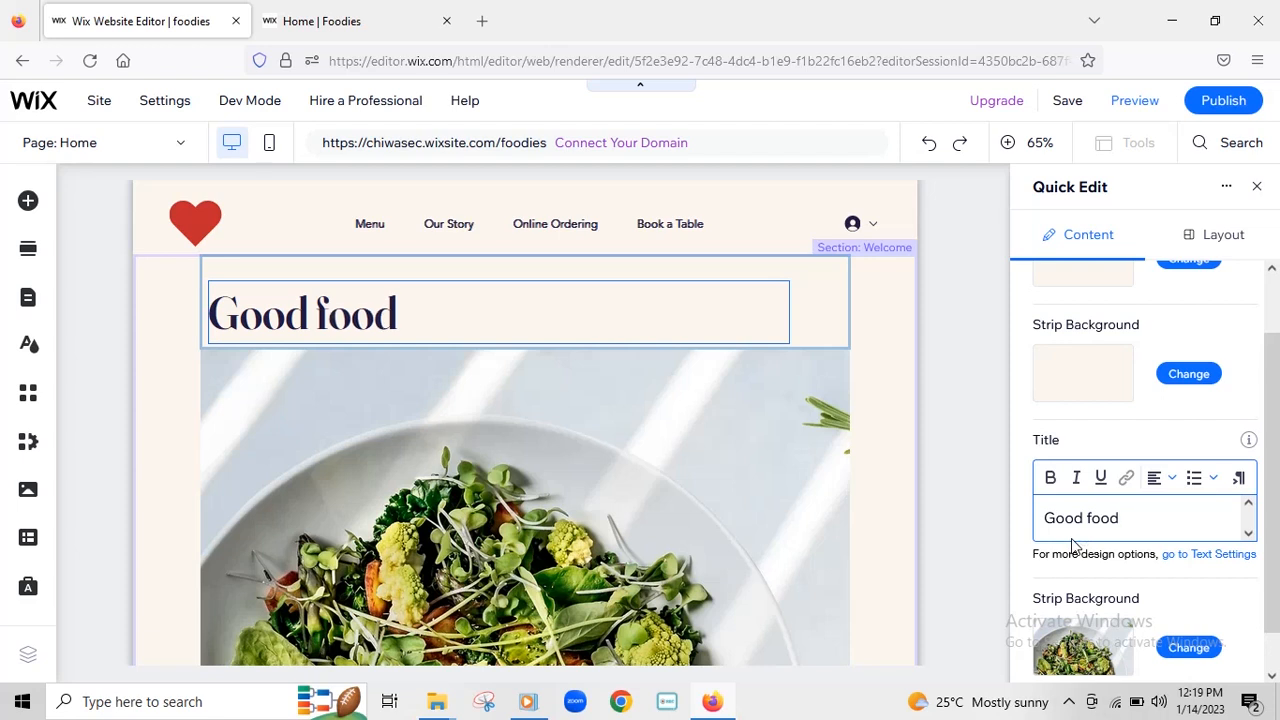
type(" here")
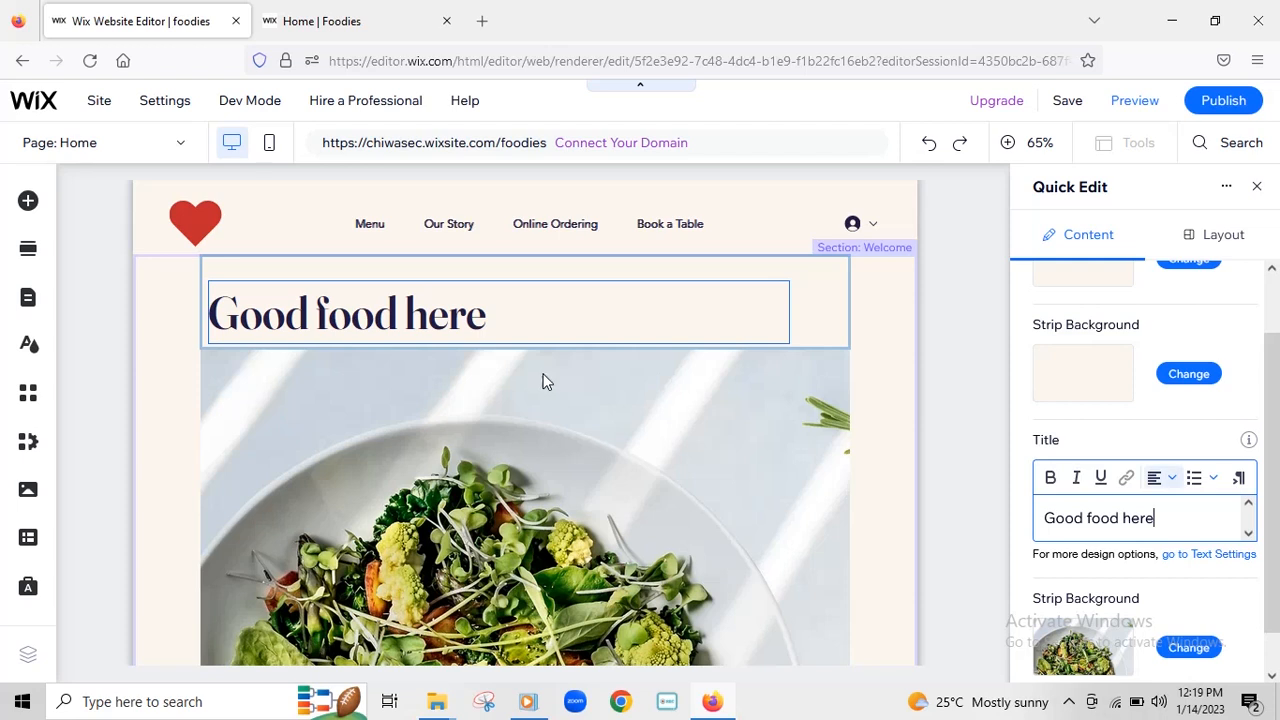
left_click(1172, 479)
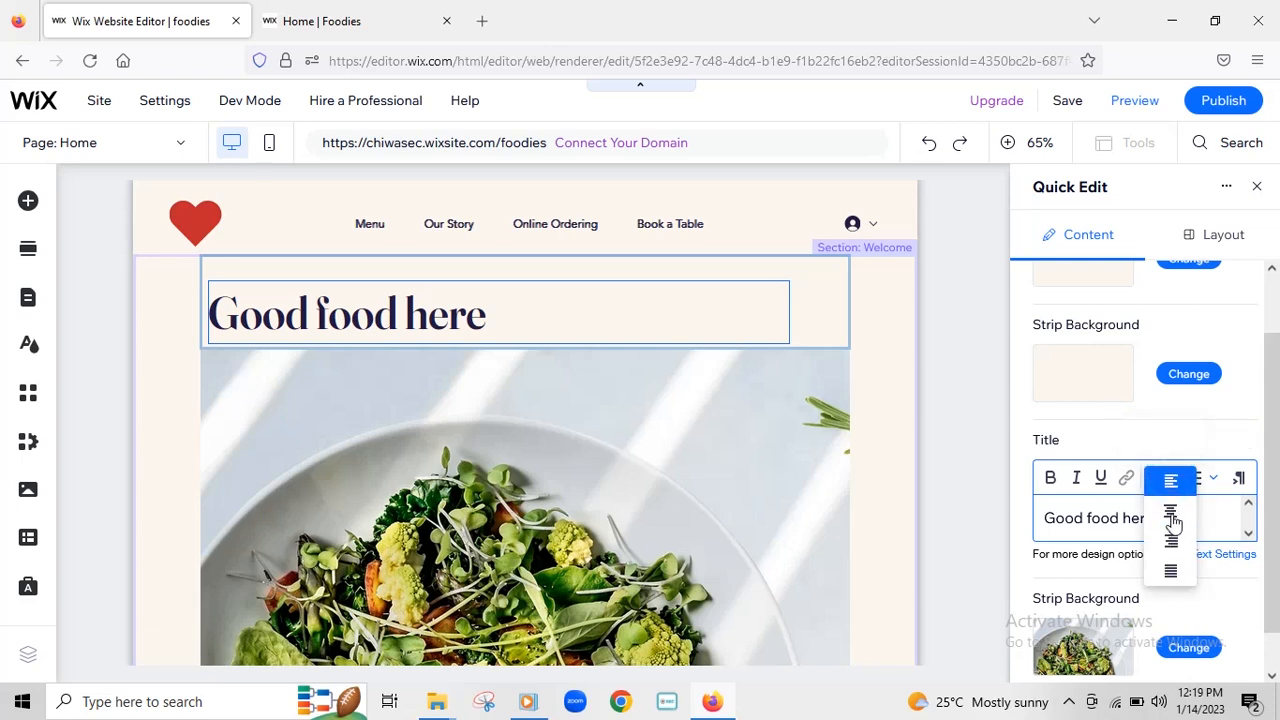
left_click(1171, 514)
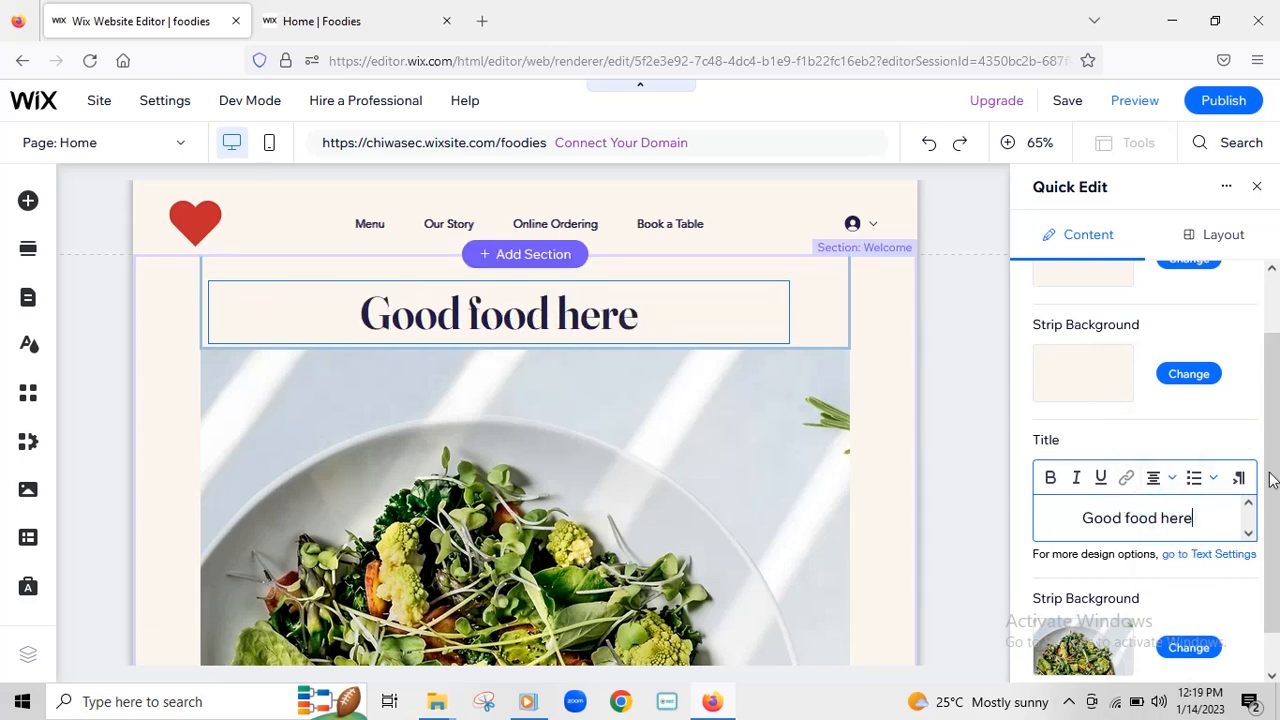
- Save the site and publish it live, dismissing the confirmation
left_click(1066, 104)
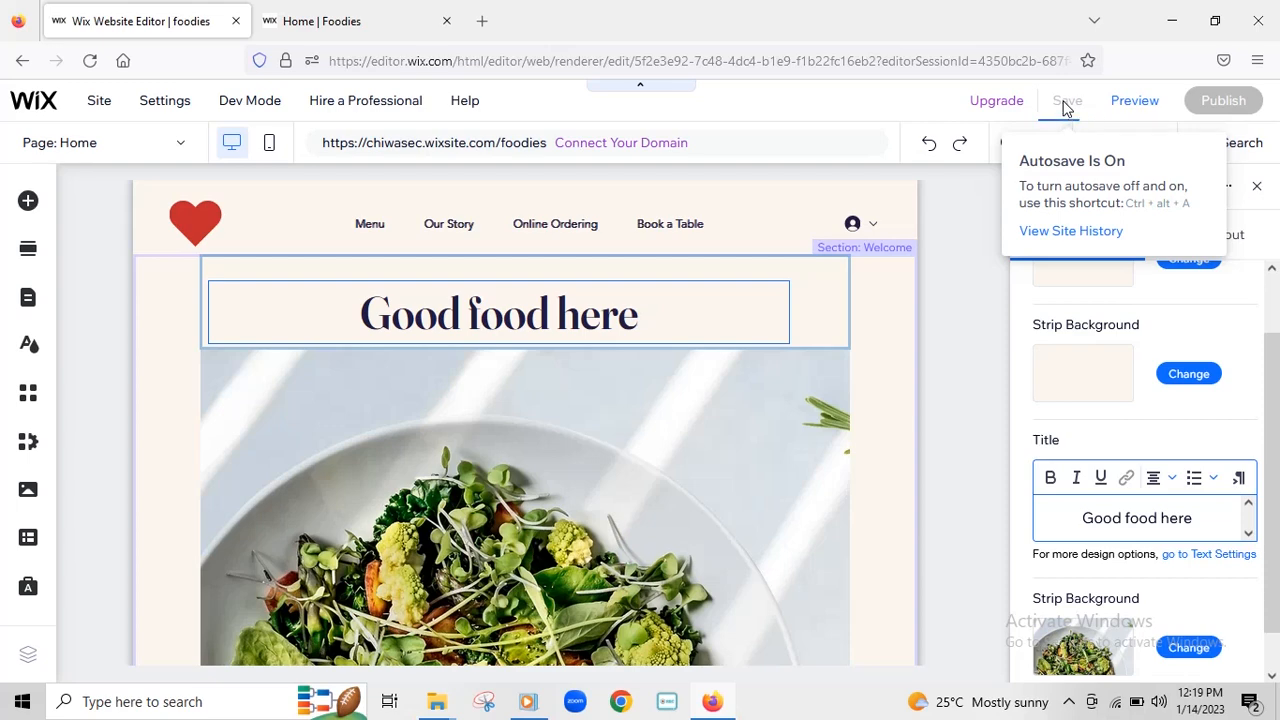
left_click(1066, 101)
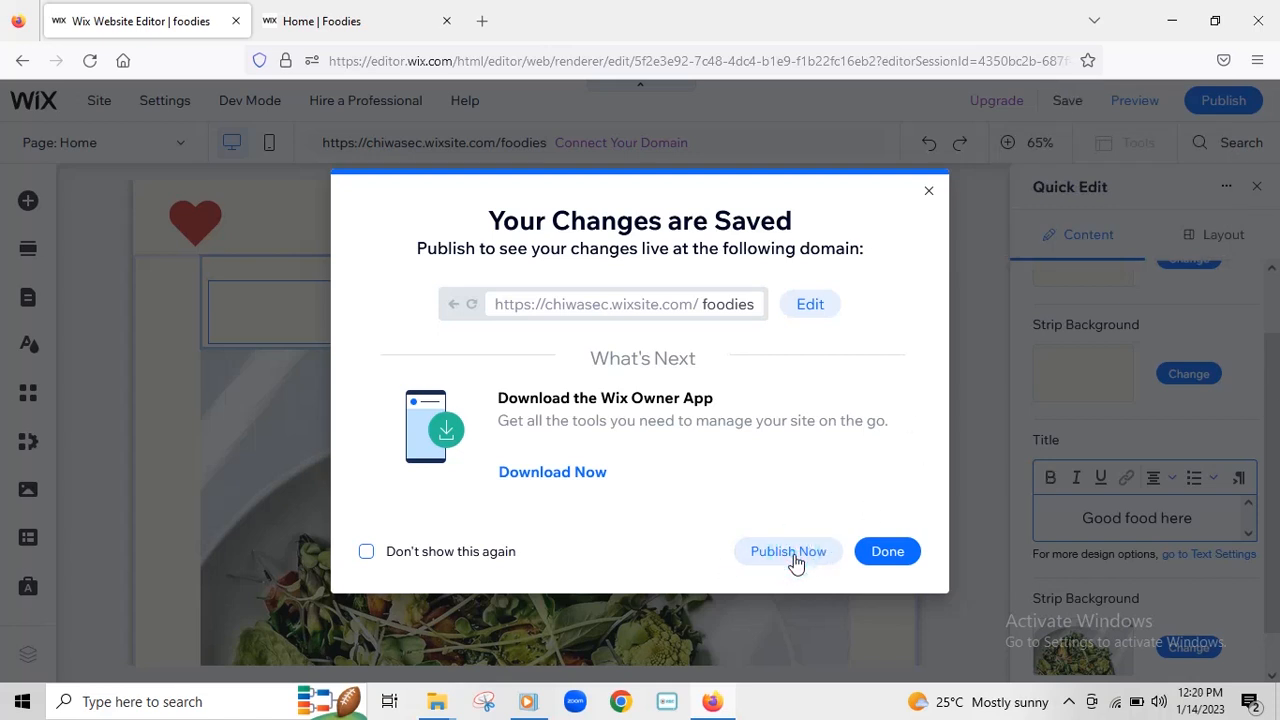
left_click(786, 558)
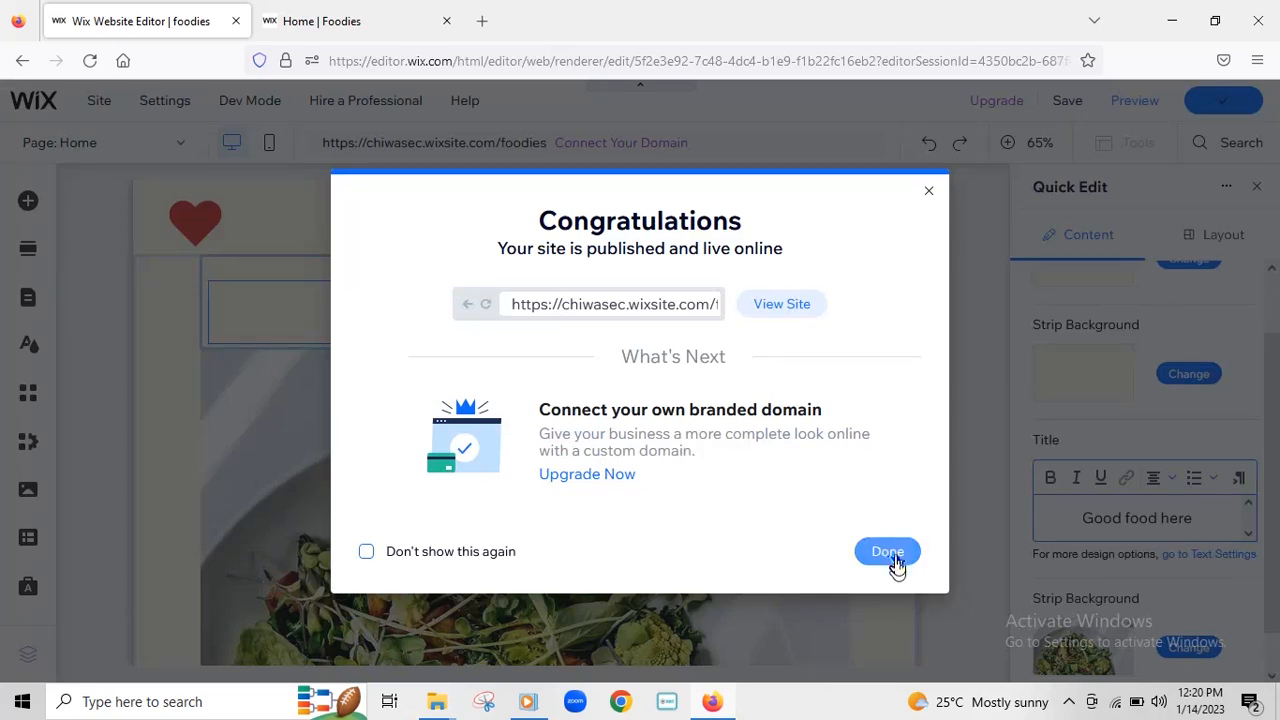
left_click(893, 559)
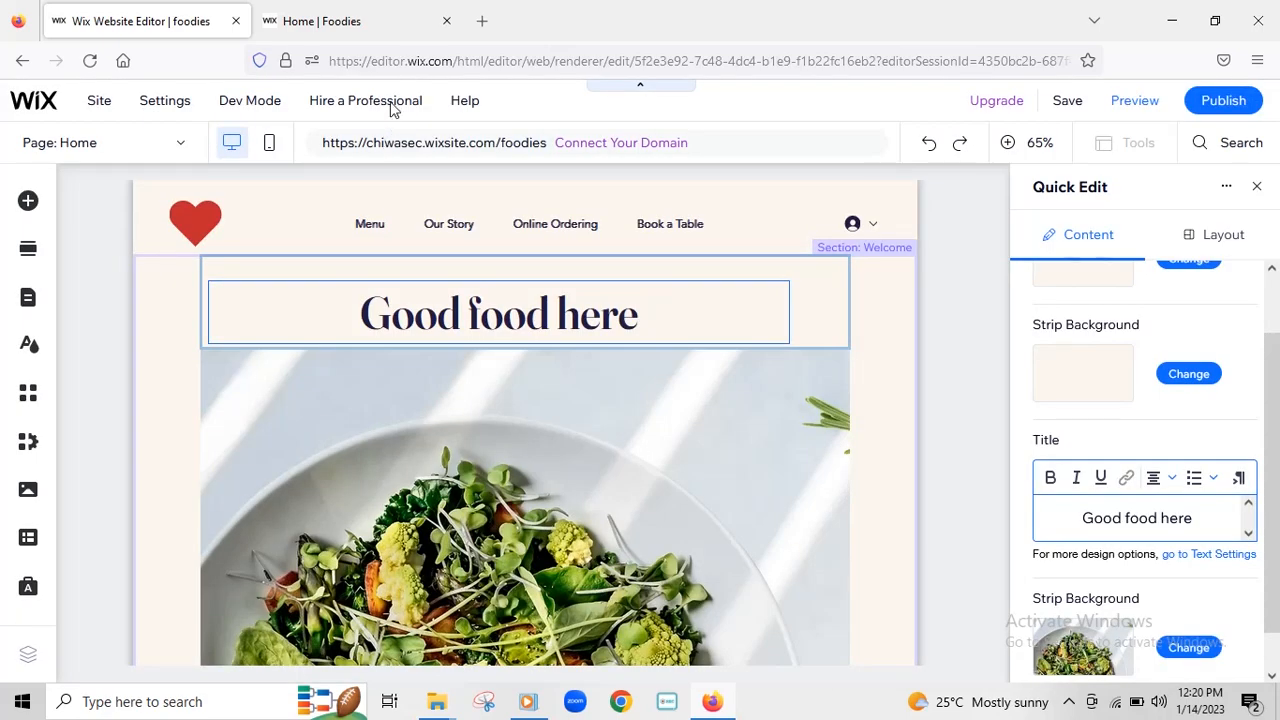
- Reload the live Foodies page to verify the centred 'Good food here' title, then return to the editor
left_click(350, 20)
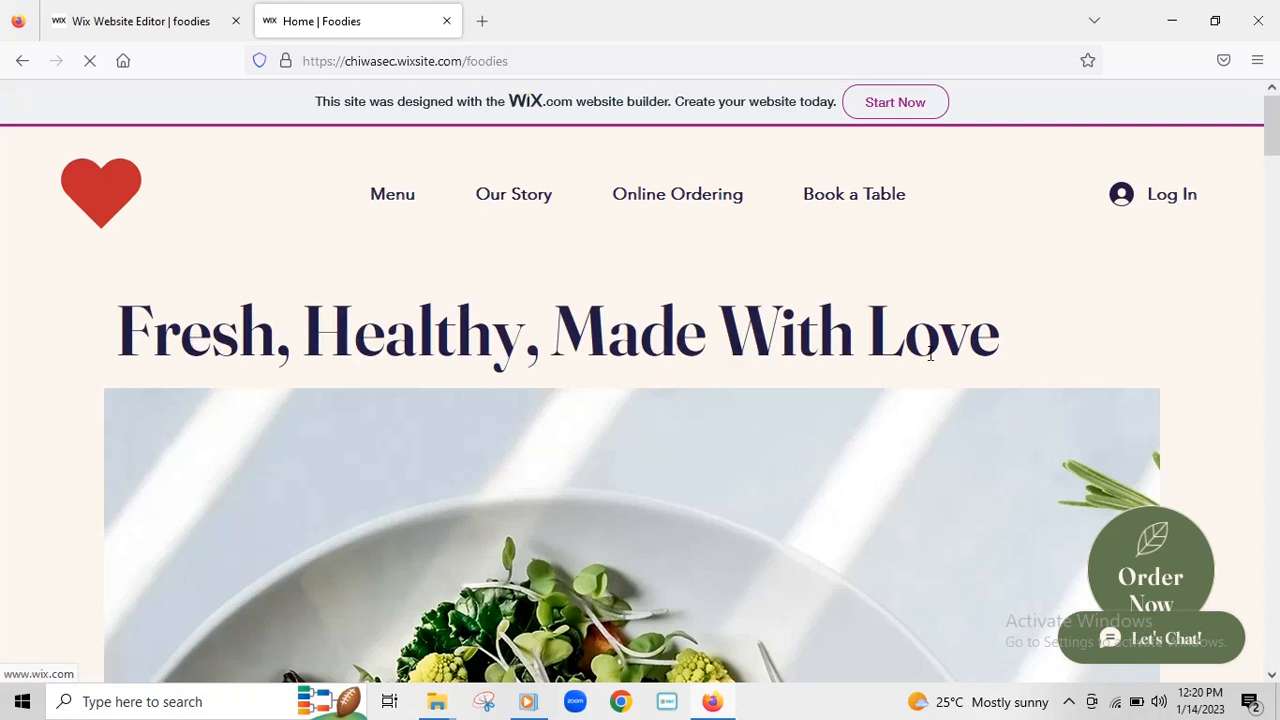
left_click(89, 61)
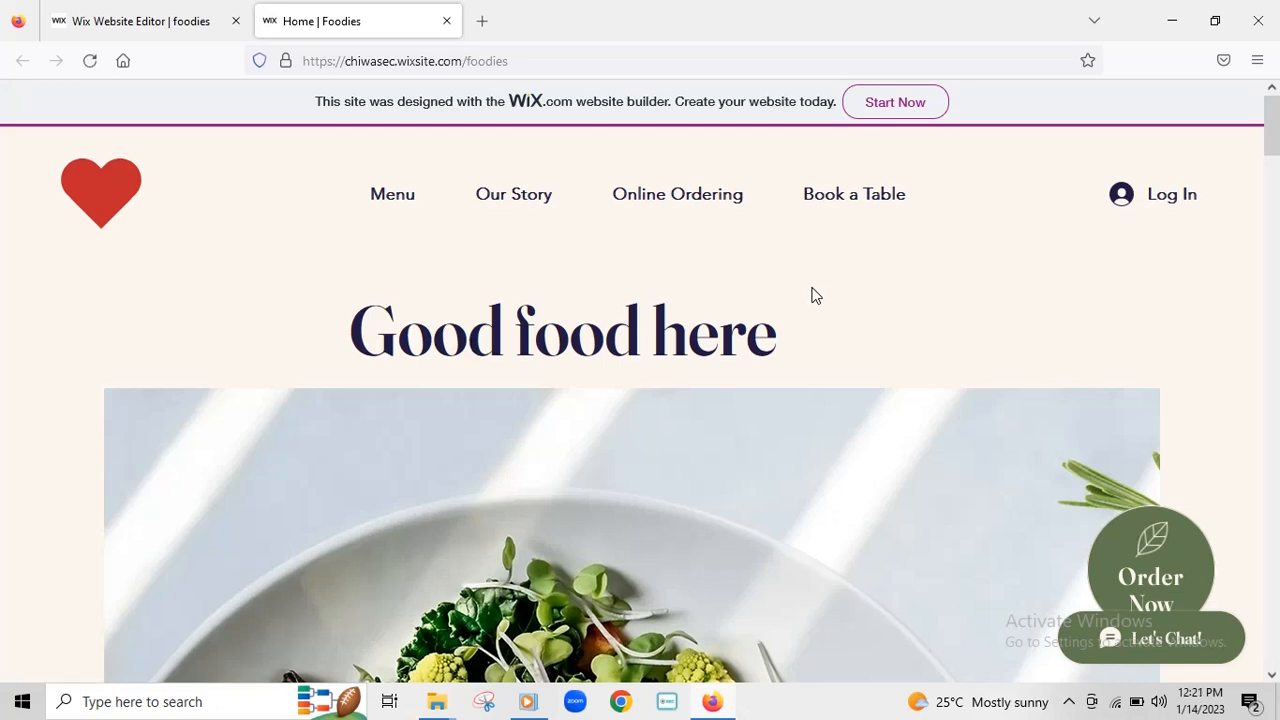
scroll(600, 340, "down", 5)
scroll(598, 342, "up", 5)
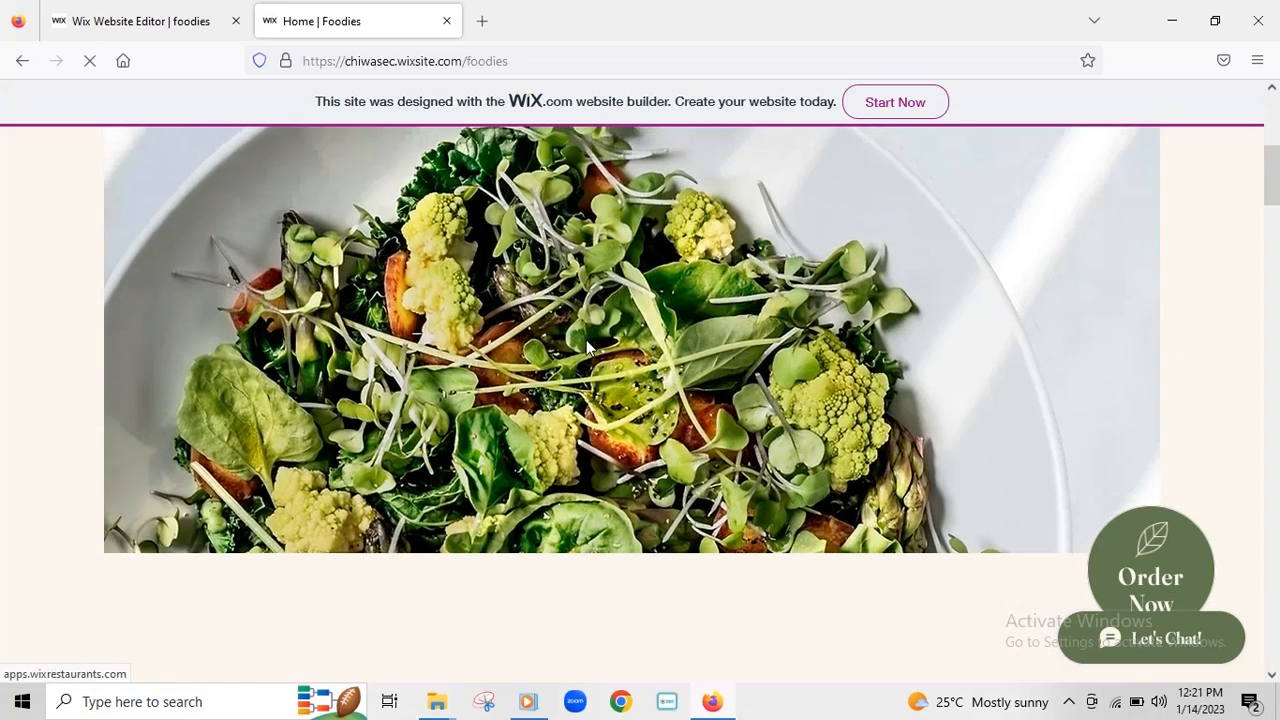
left_click(138, 21)
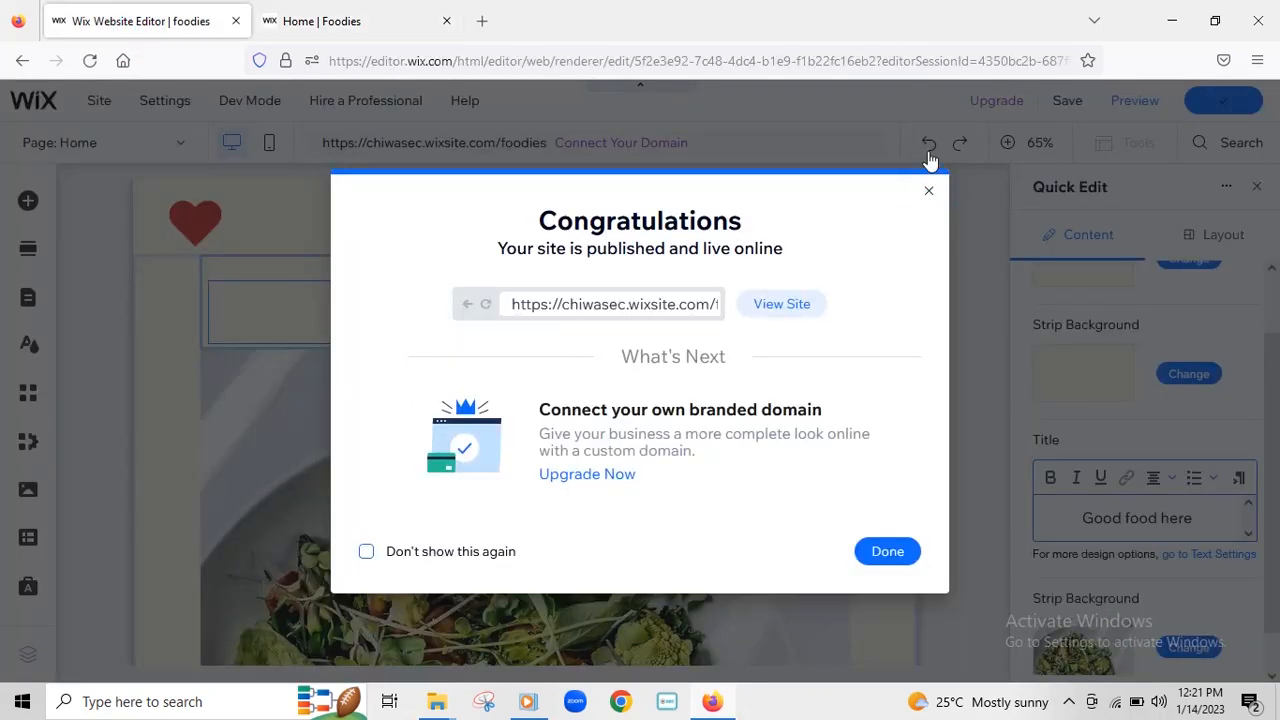
left_click(928, 192)
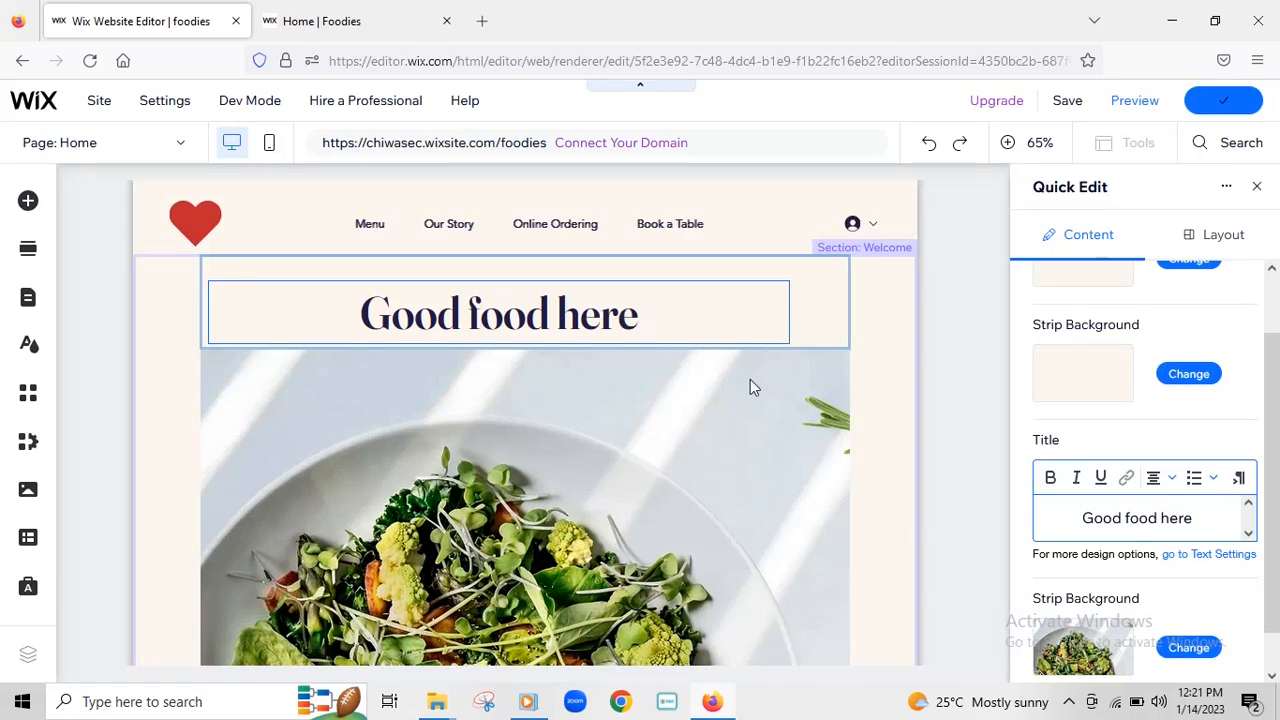
- Select the Welcome section and set the salad strip's background type to Image
scroll(790, 360, "down", 4)
scroll(803, 372, "down", 2)
scroll(800, 371, "up", 1)
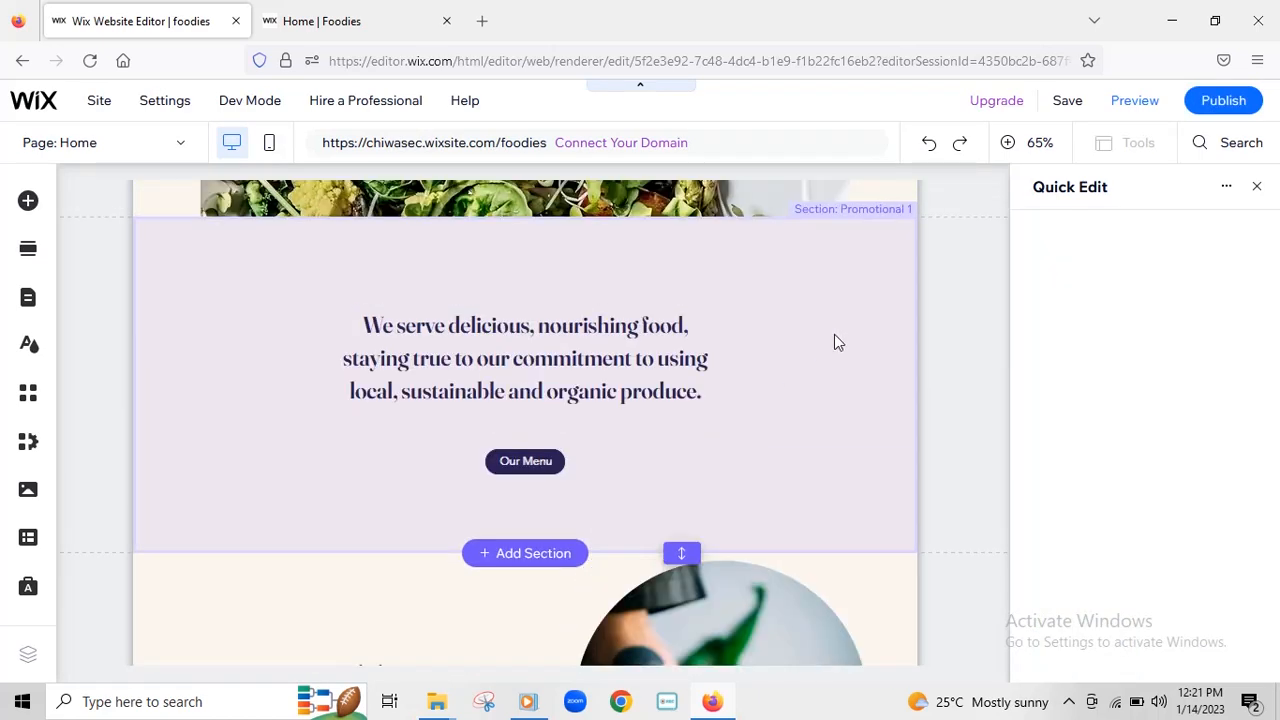
scroll(843, 302, "up", 5)
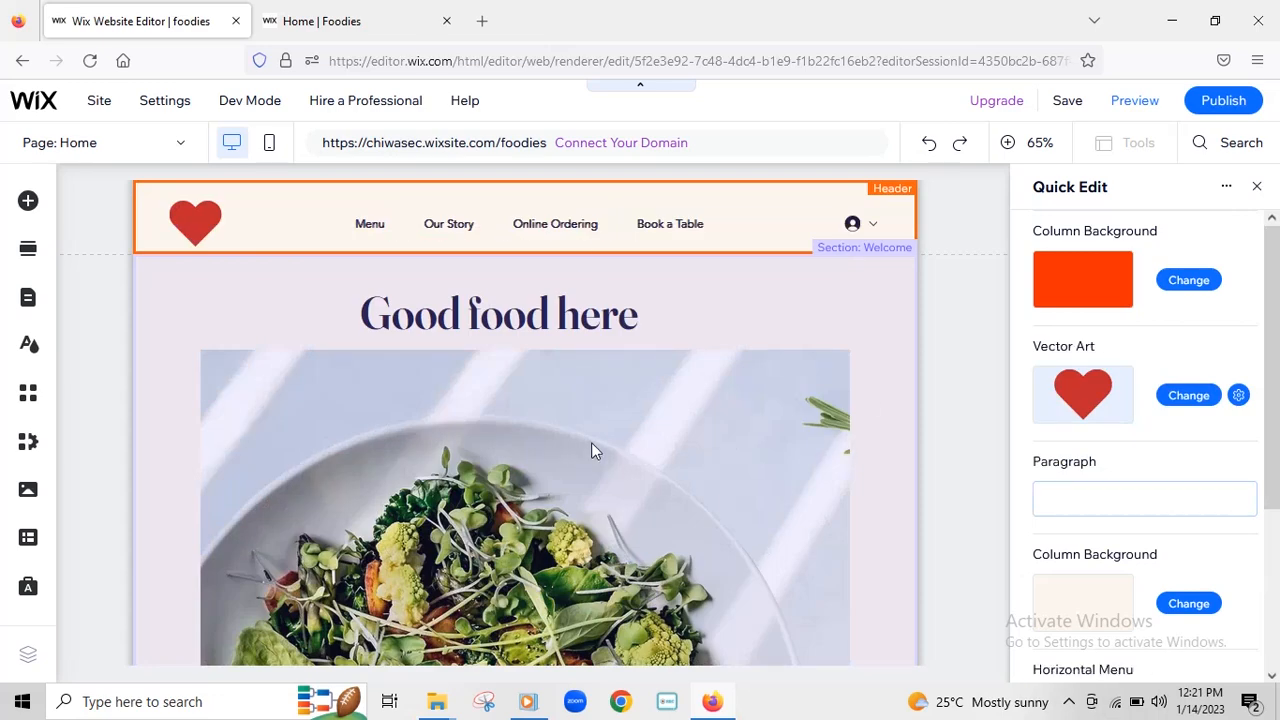
left_click(591, 451)
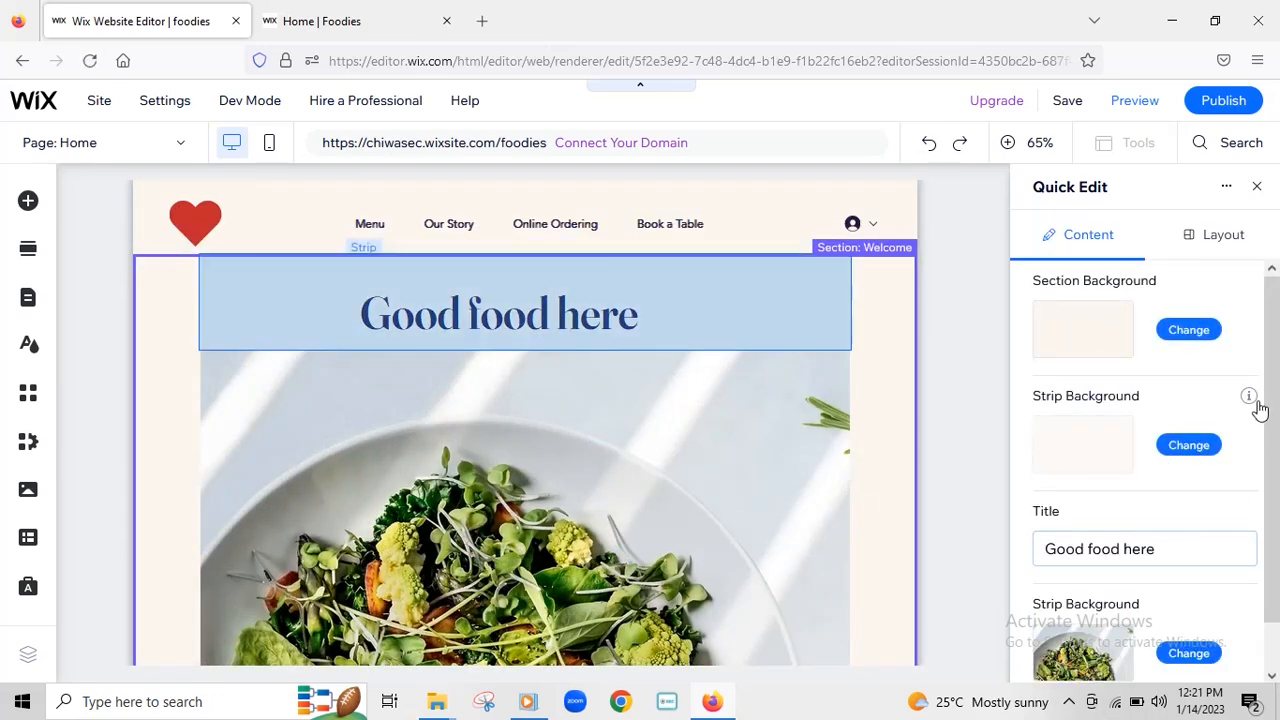
left_click_drag(1269, 414, 1279, 603)
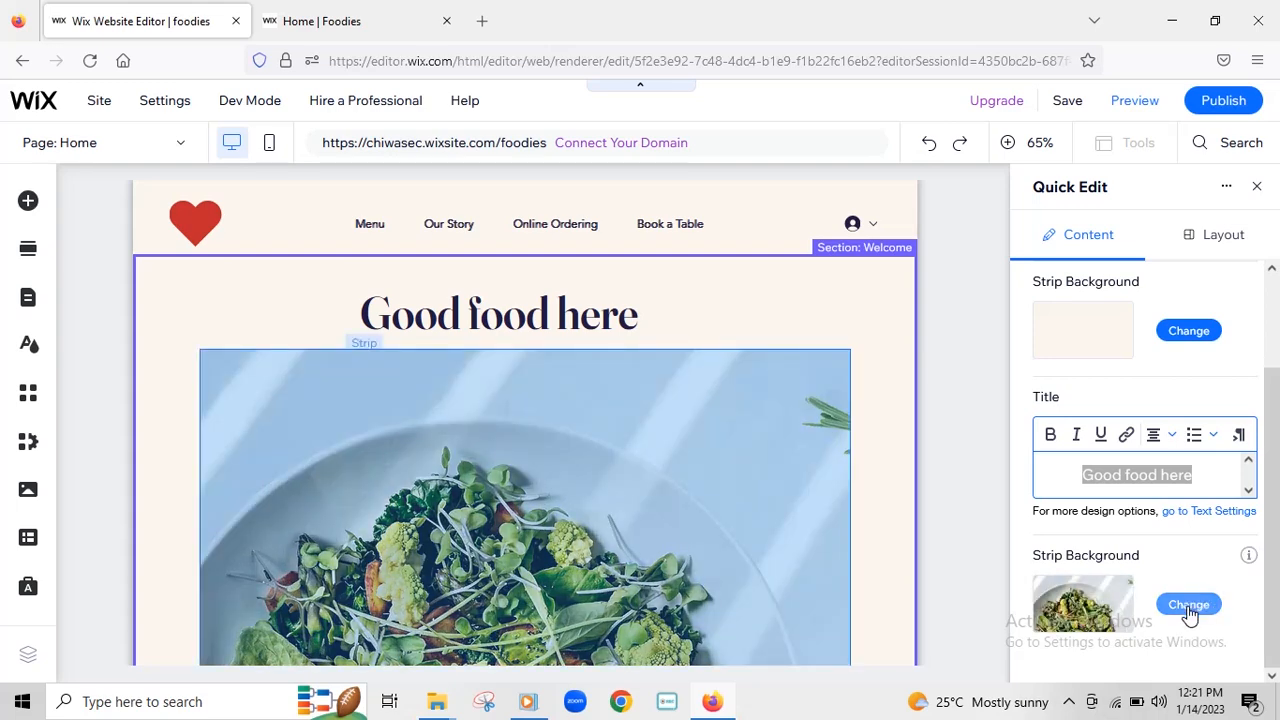
left_click(1189, 609)
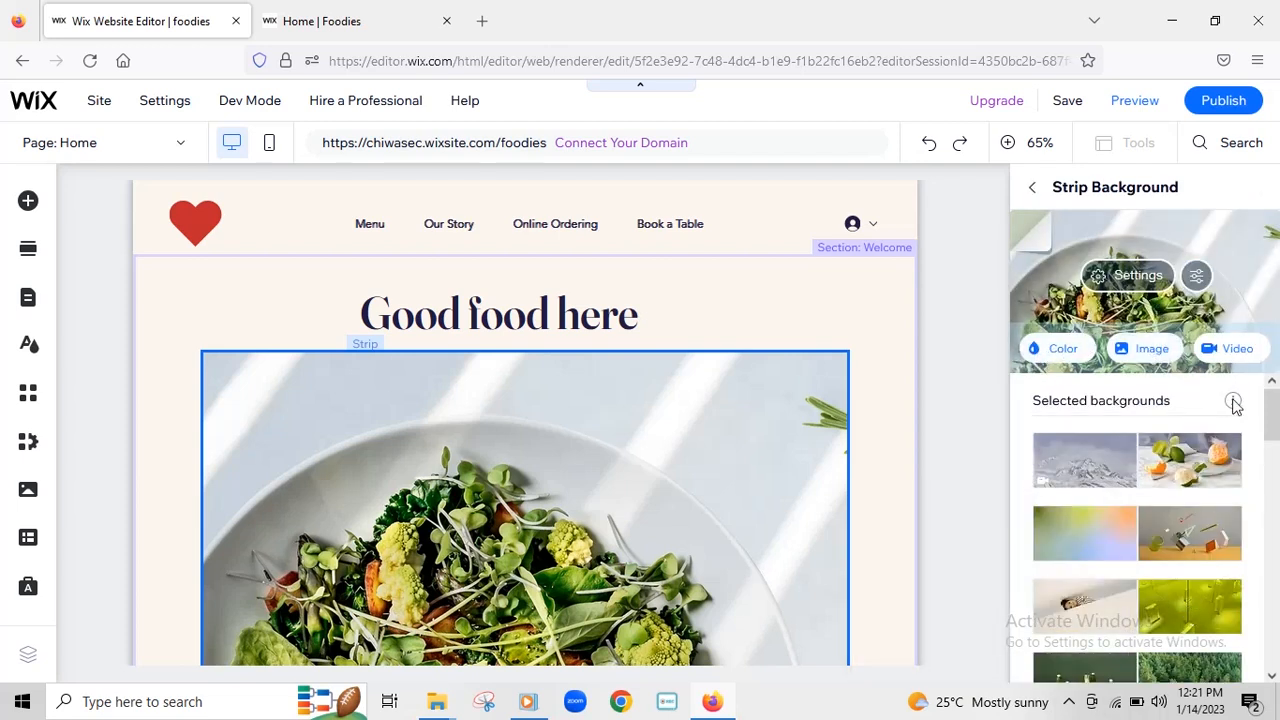
left_click(1147, 354)
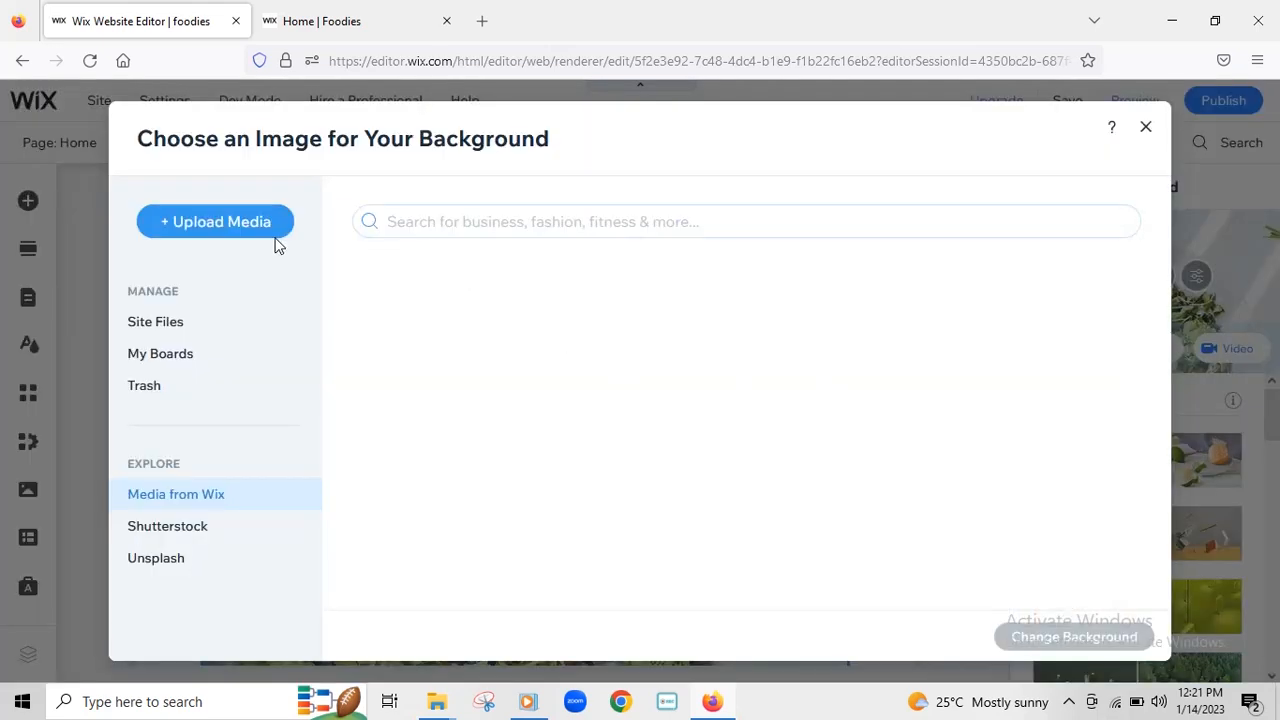
- Upload images.jpeg from the Desktop pics folder via Upload Media
left_click(212, 226)
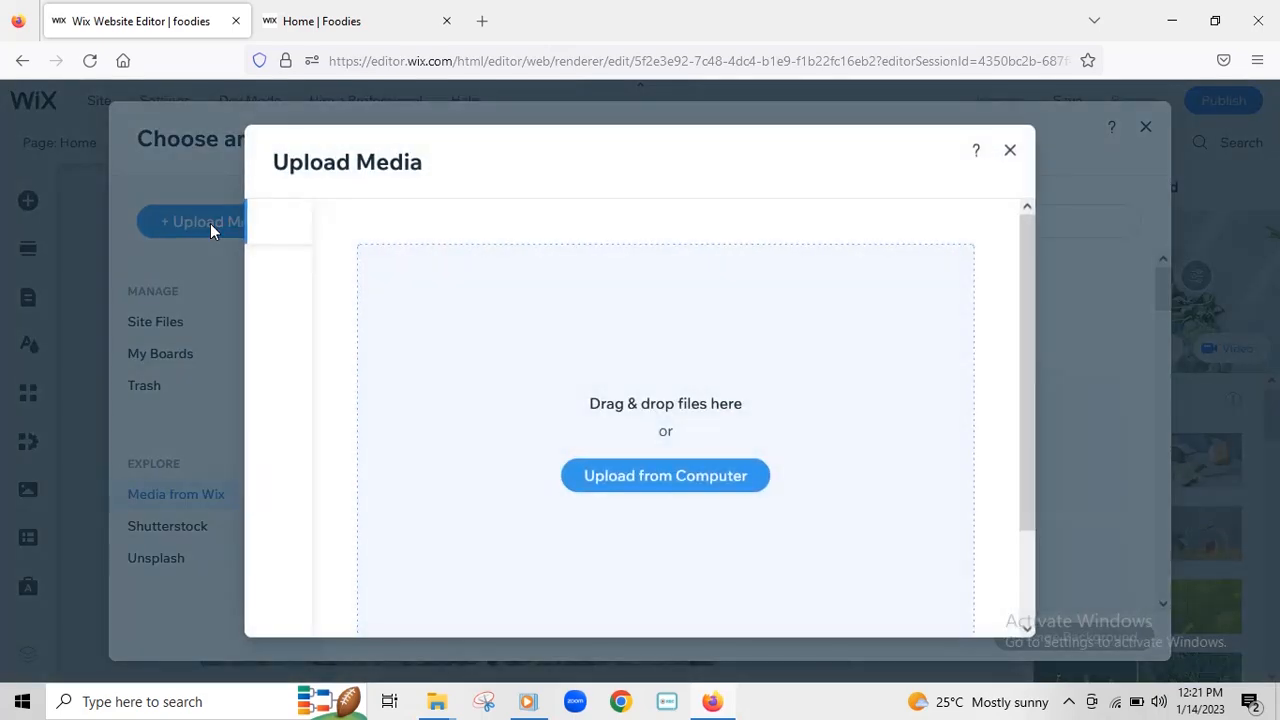
left_click(655, 480)
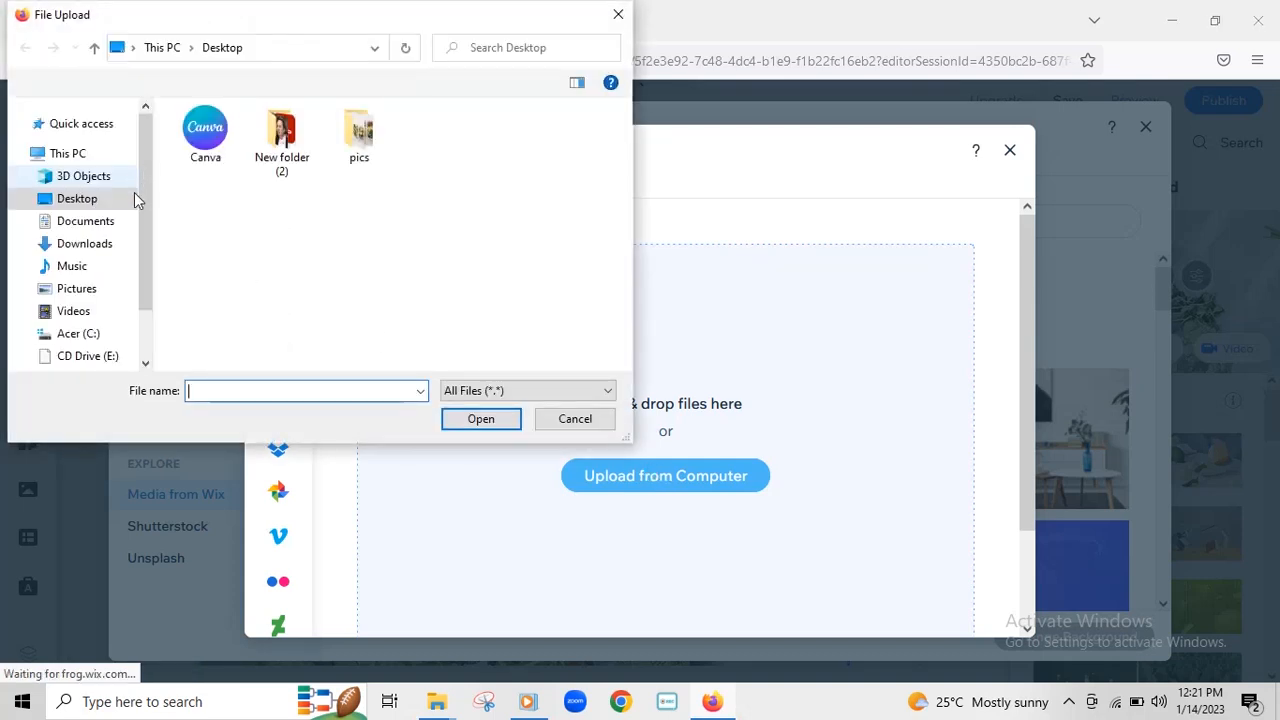
double_click(360, 148)
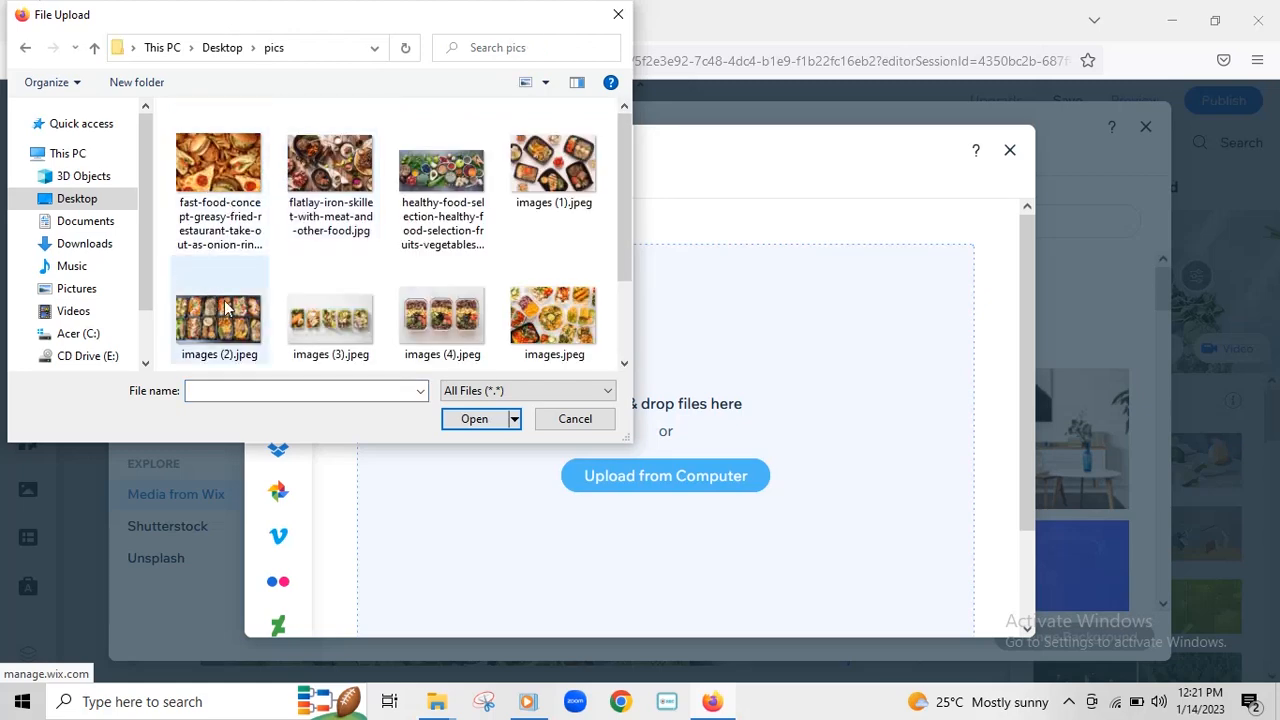
mouse_move(629, 229)
left_mouse_down()
mouse_move(632, 353)
mouse_move(630, 243)
left_mouse_up()
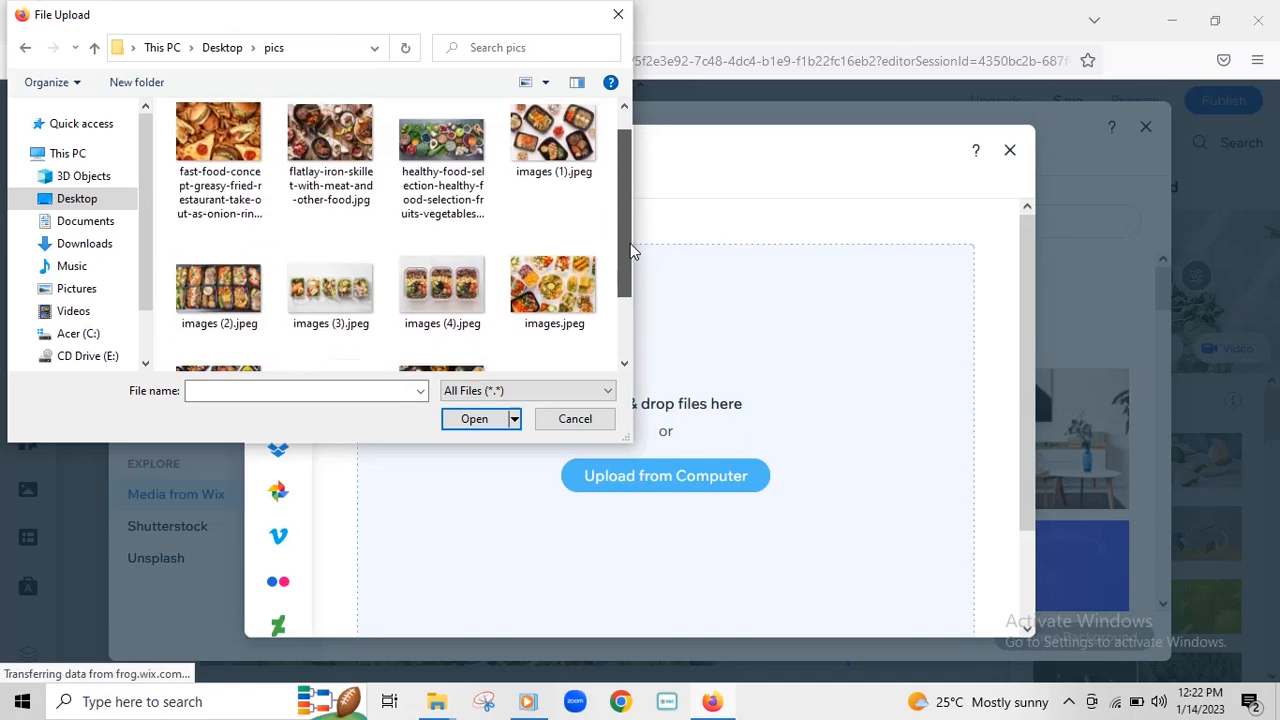
left_click(552, 293)
left_click(481, 419)
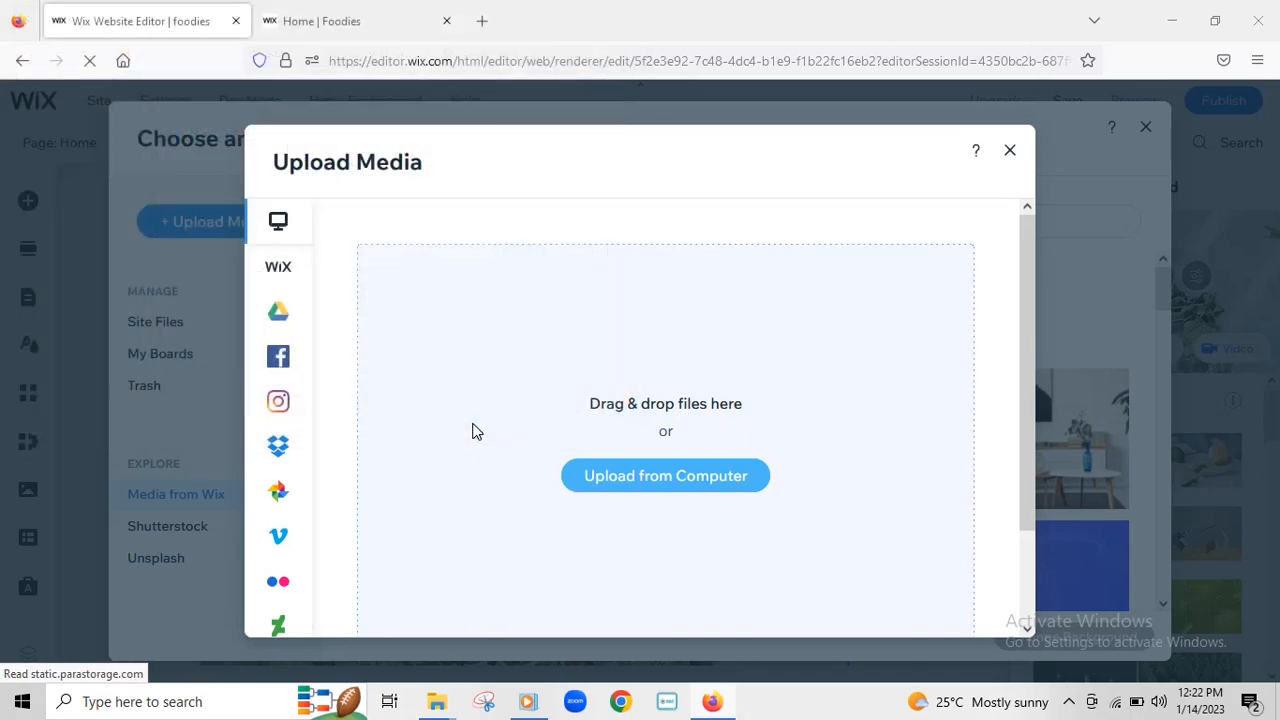
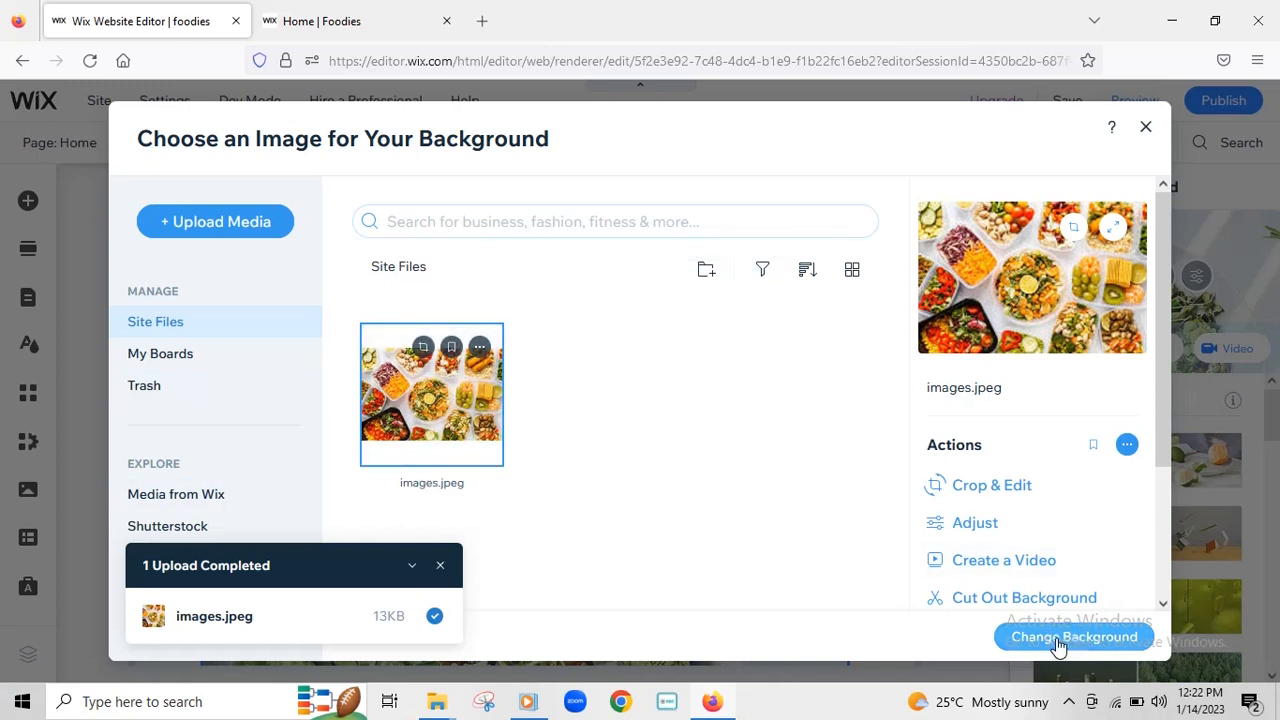
- Replace the Welcome strip's tiled food background with the Citrus Fruits photo of oranges and limes
left_click(1057, 647)
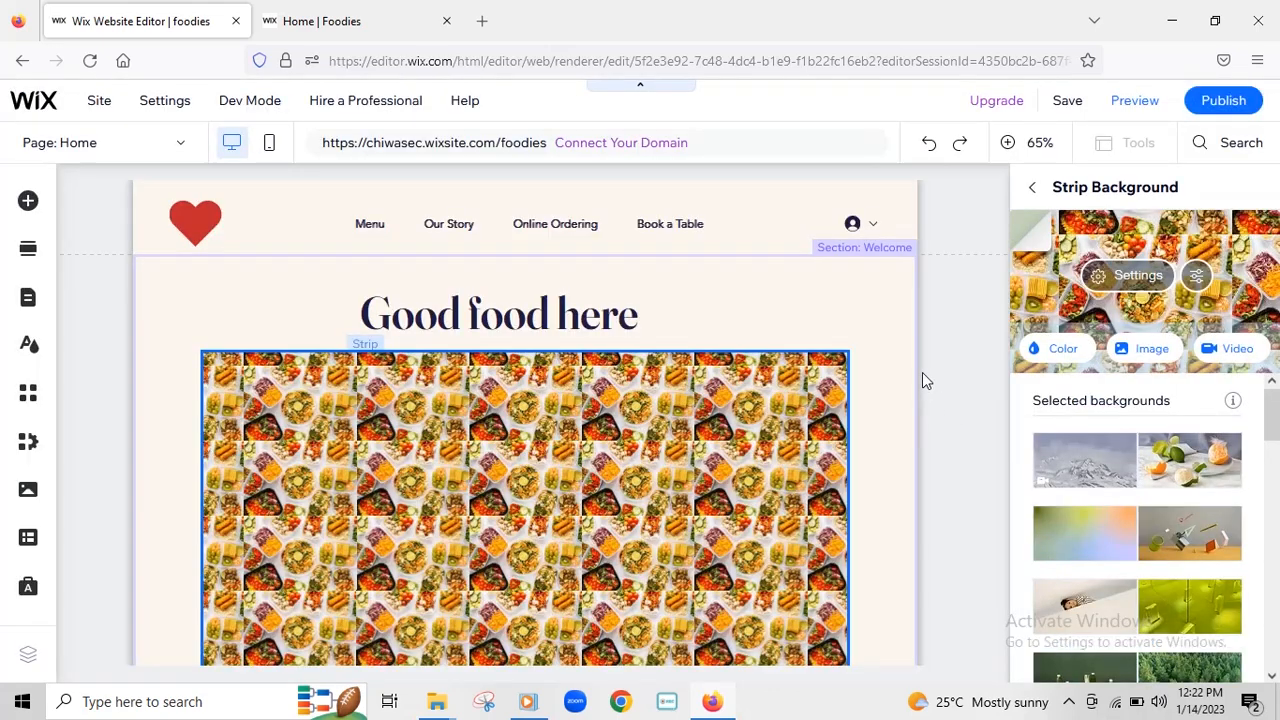
scroll(780, 393, "down", 1)
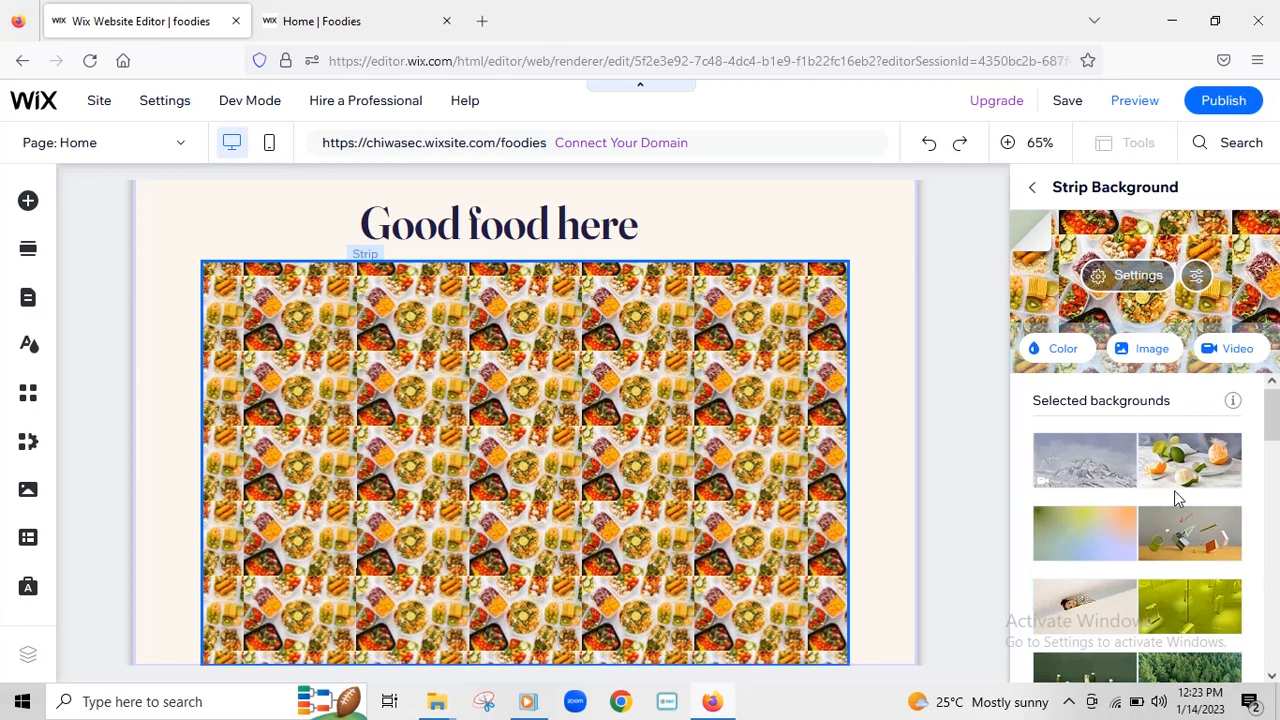
scroll(1174, 490, "down", 2)
scroll(1178, 487, "down", 4)
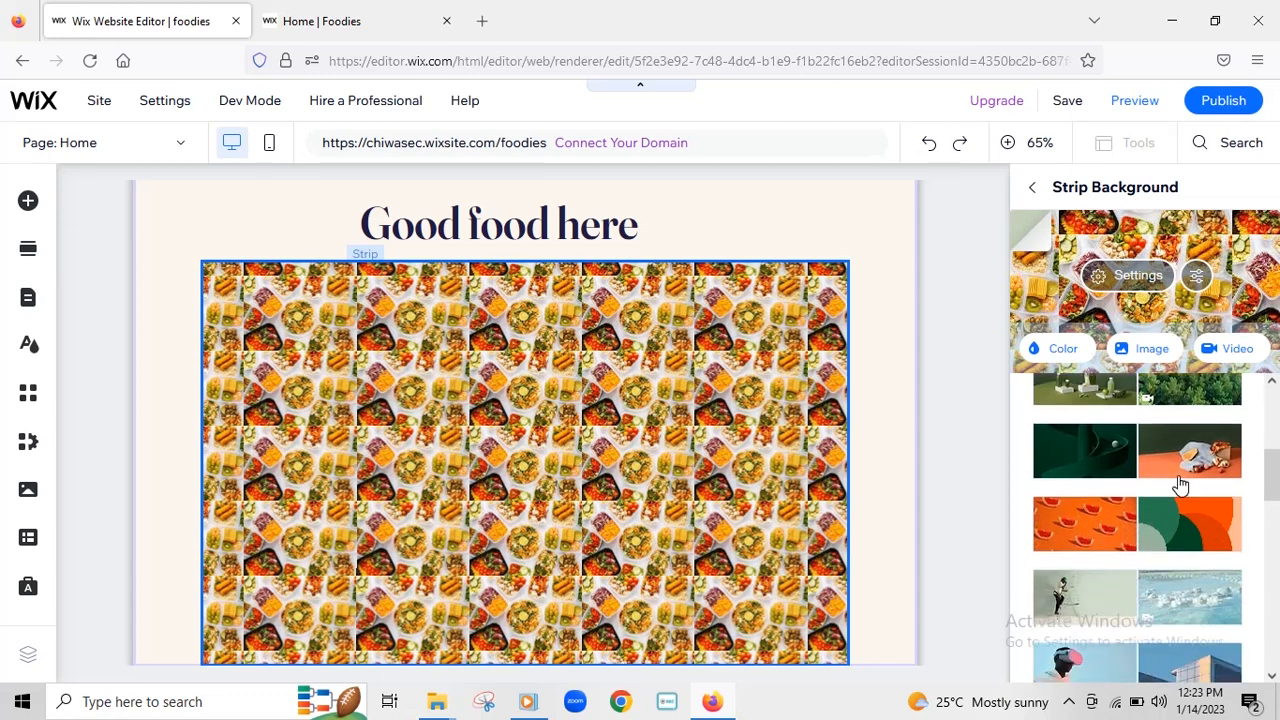
scroll(1178, 467, "down", 6)
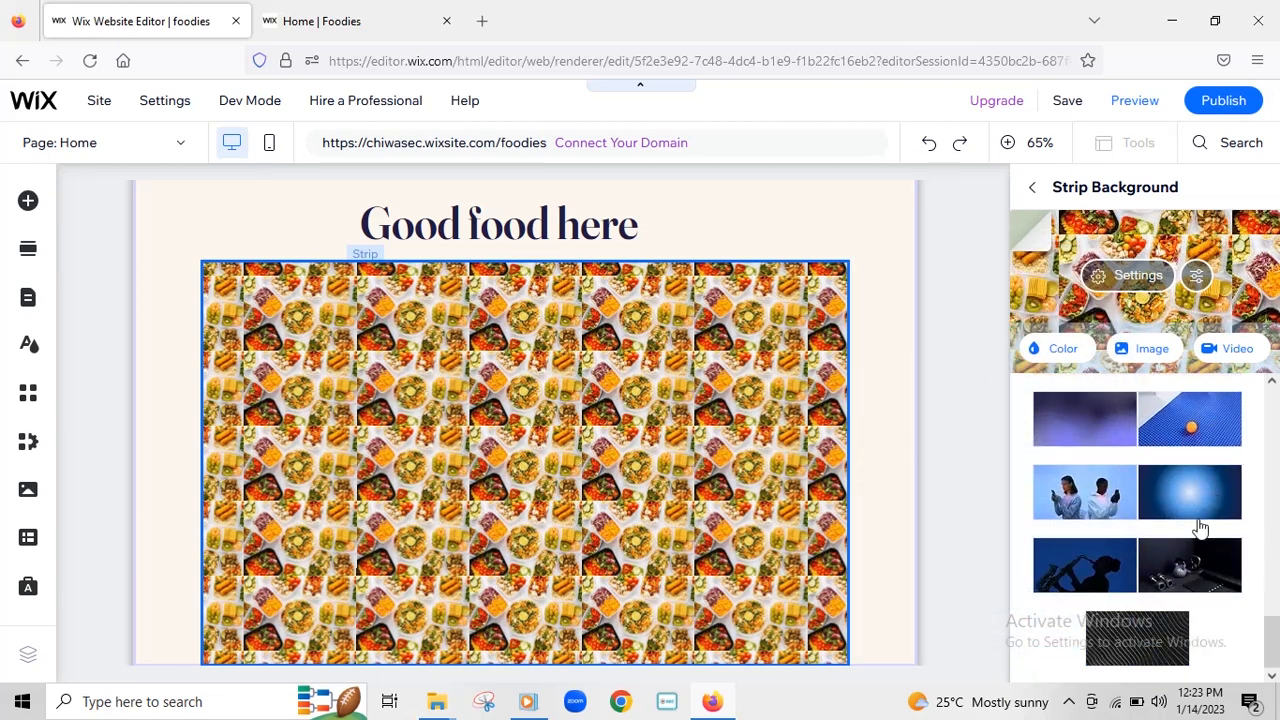
scroll(1200, 525, "down", 6)
scroll(1200, 520, "up", 3)
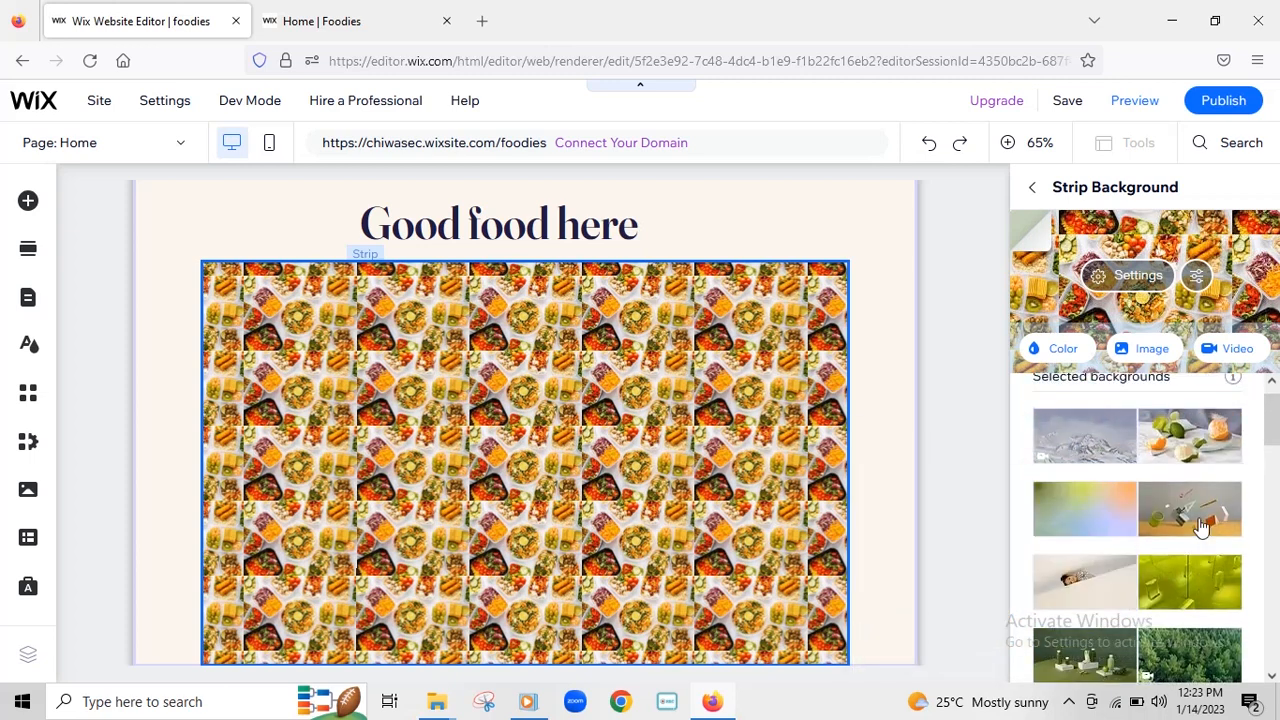
left_click(1193, 467)
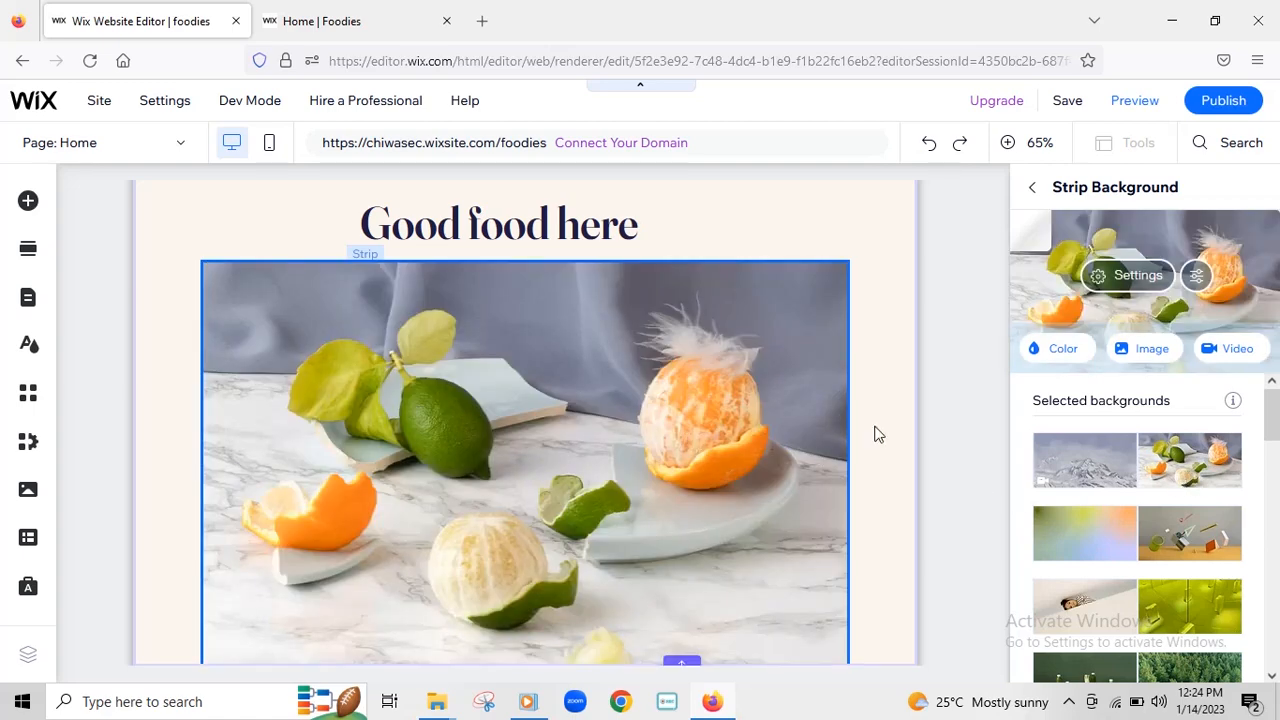
- Save and publish the site, then switch to the live Home | Foodies tab
scroll(966, 540, "down", 5)
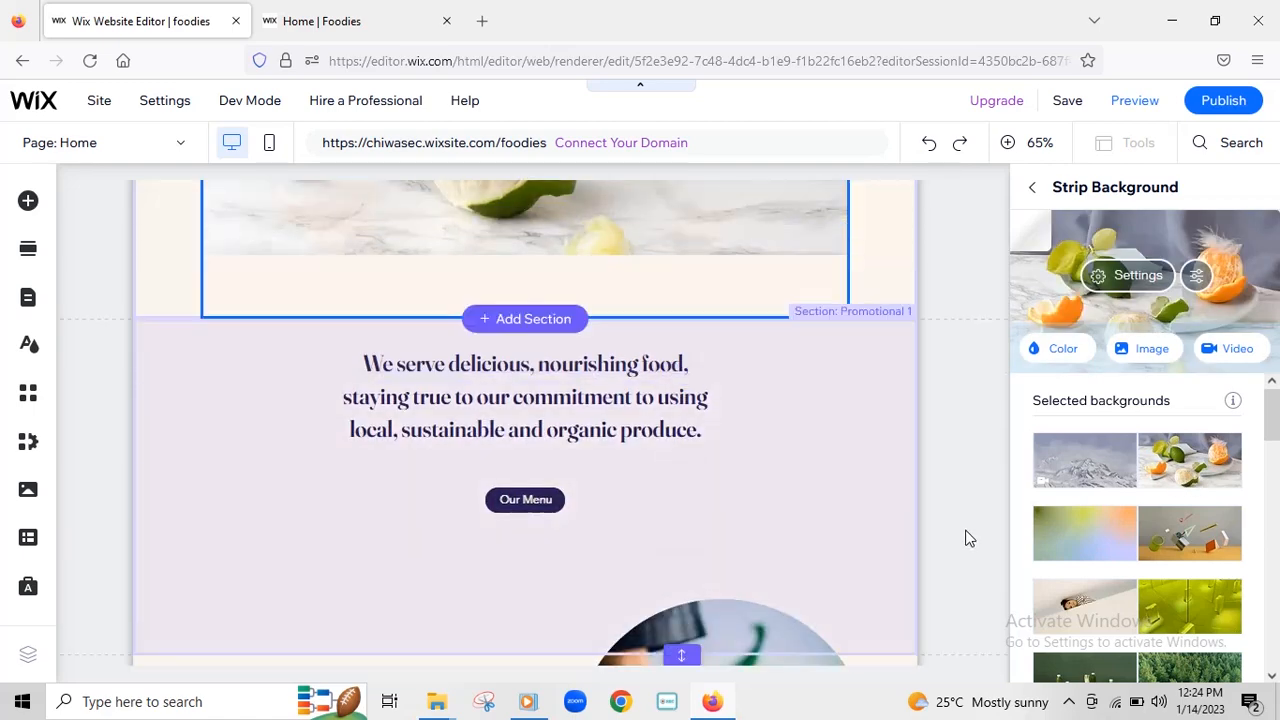
scroll(986, 230, "up", 3)
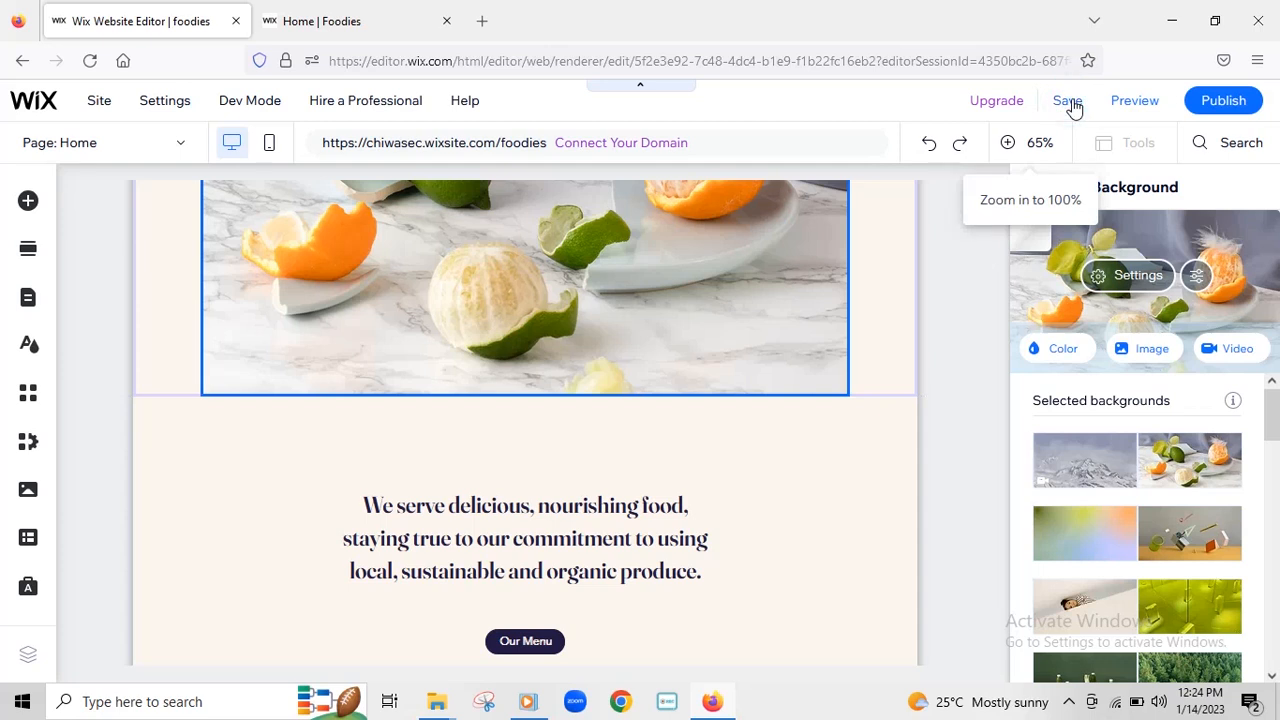
left_click(1067, 100)
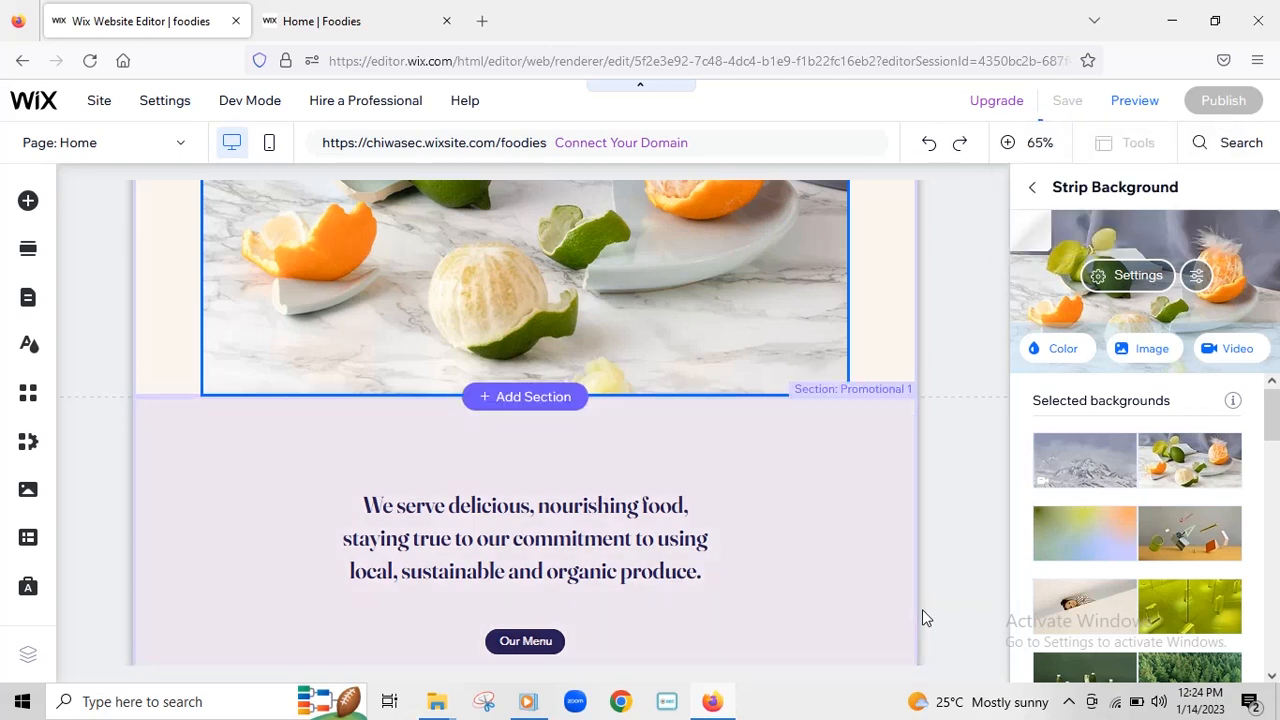
key("ctrl+s")
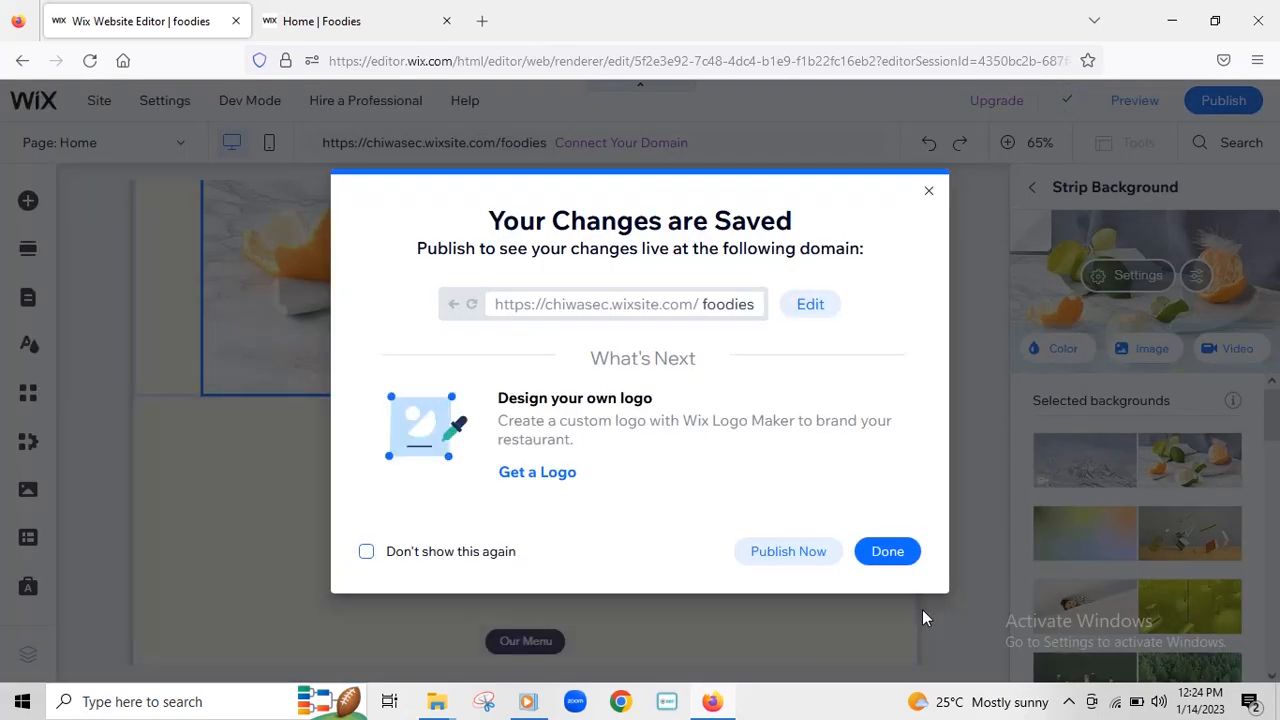
left_click(790, 567)
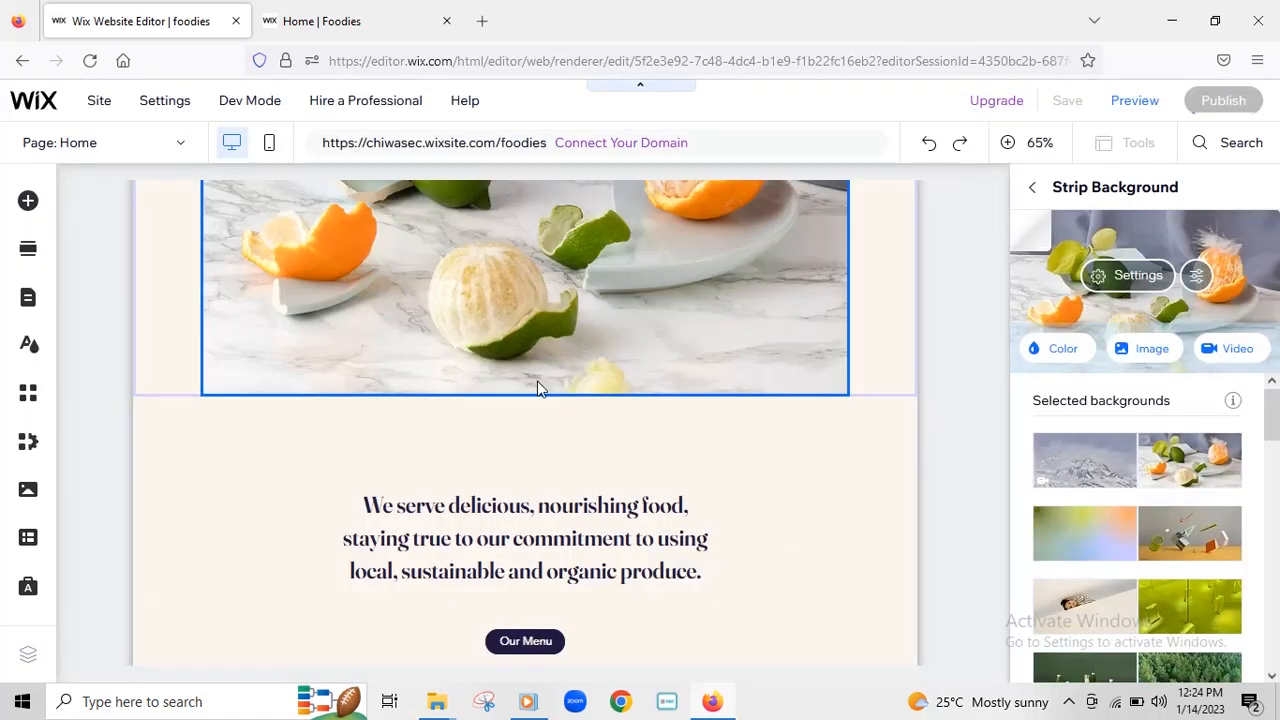
left_click(330, 20)
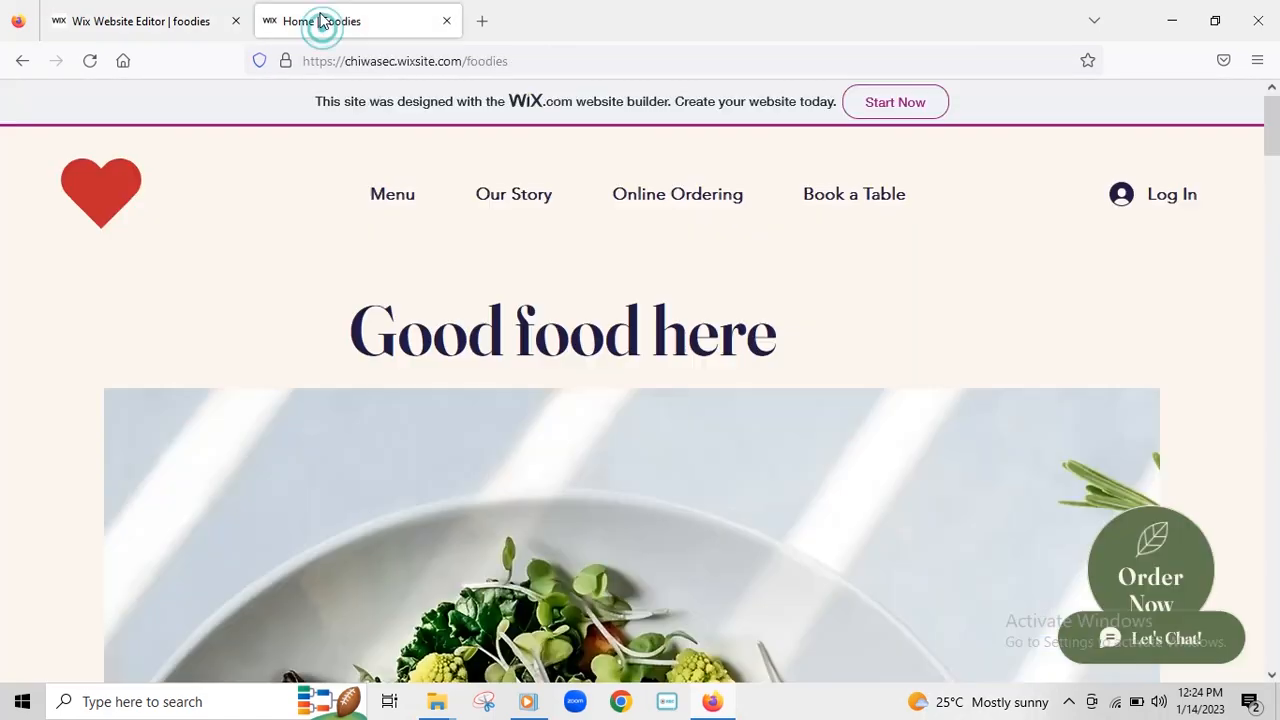
- Reload the live Foodies page and check the citrus photo beneath 'Good food here'
scroll(960, 316, "down", 3)
scroll(1005, 317, "up", 3)
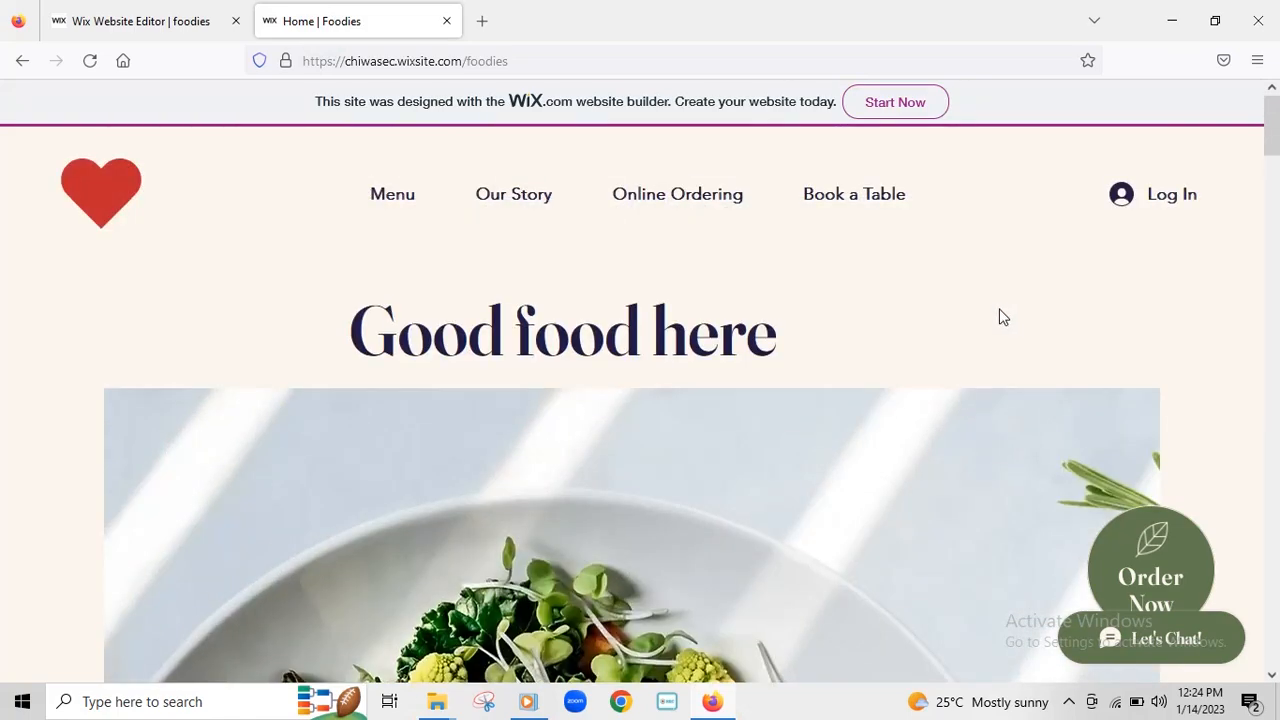
scroll(752, 316, "down", 5)
scroll(630, 512, "up", 1)
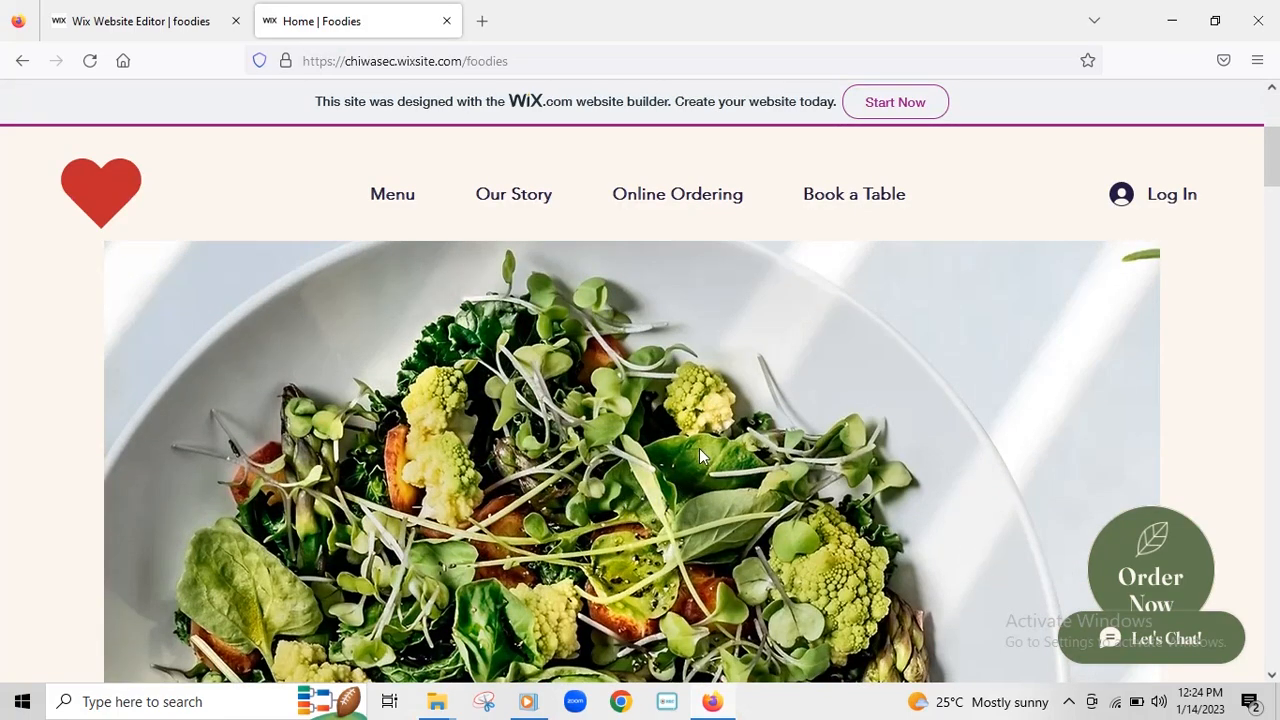
scroll(704, 456, "up", 3)
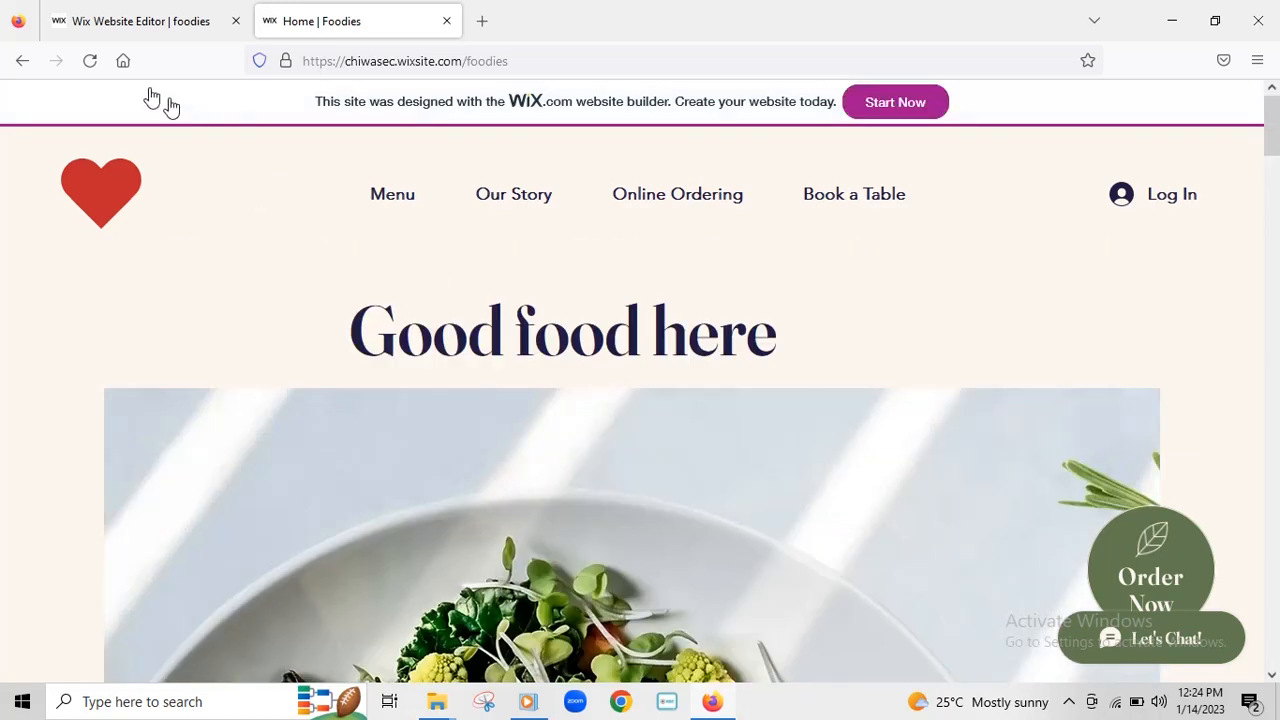
left_click(90, 62)
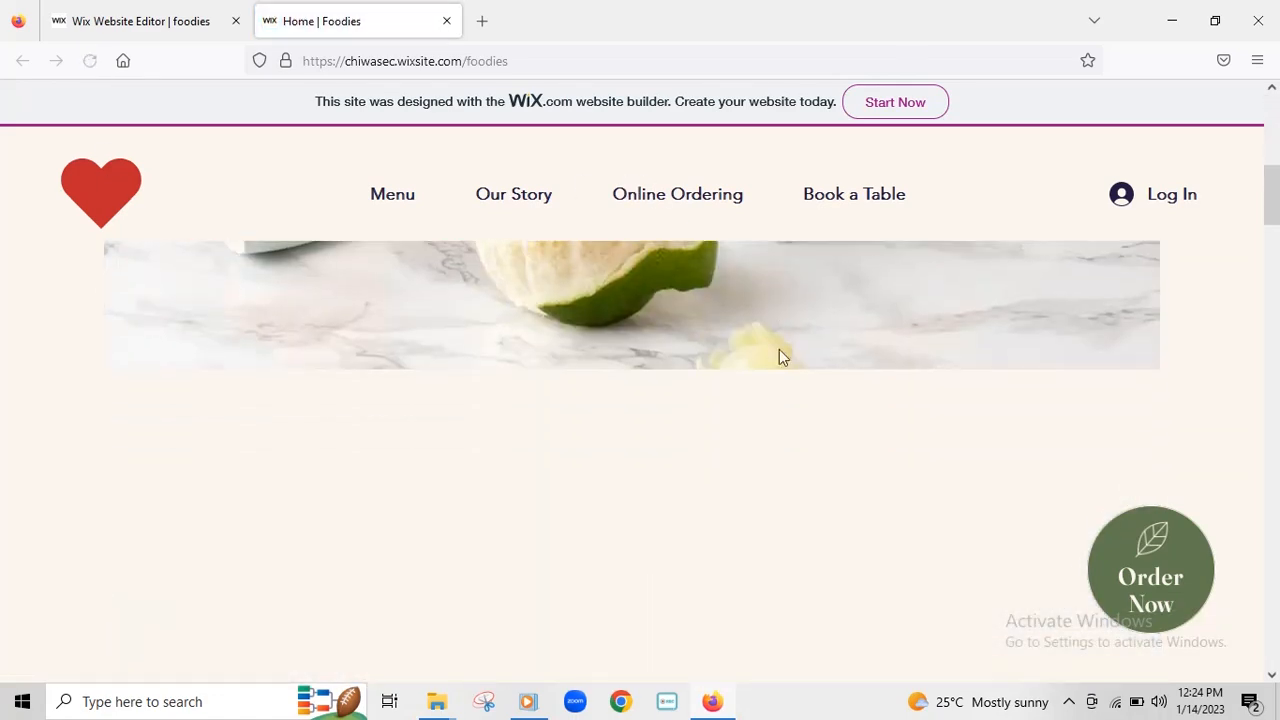
scroll(763, 361, "down", 5)
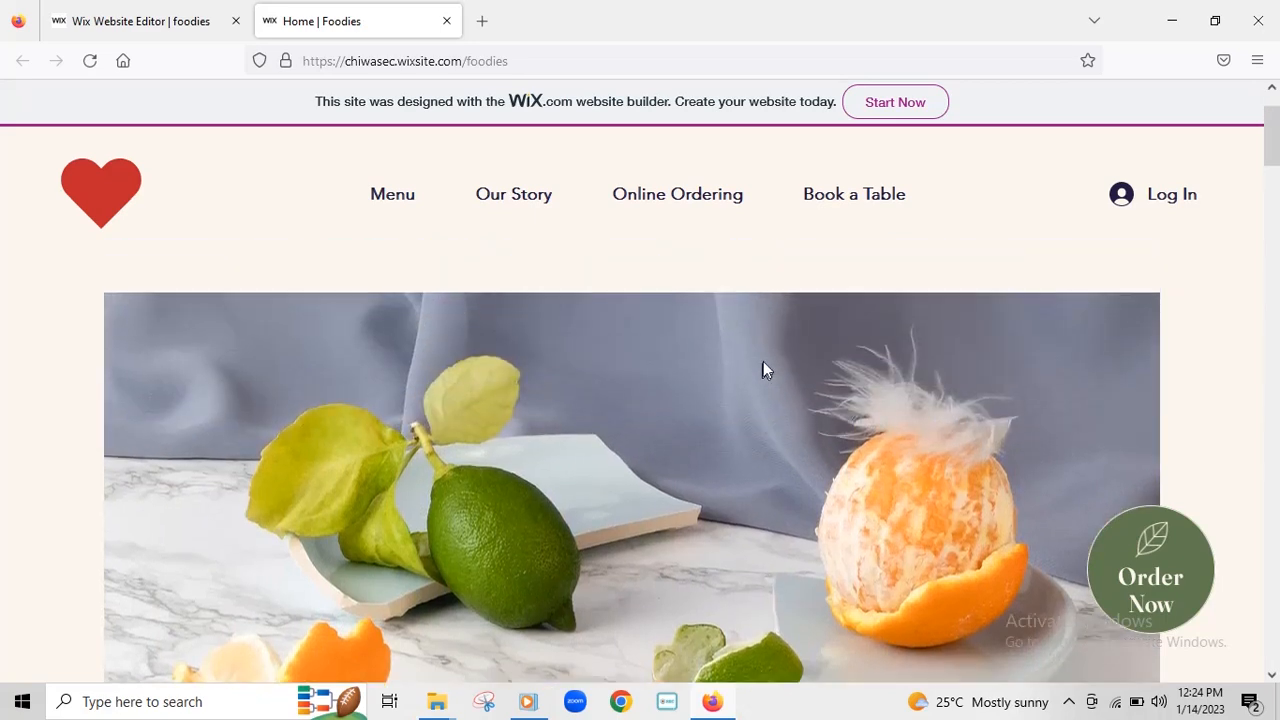
scroll(763, 356, "down", 5)
scroll(764, 355, "up", 11)
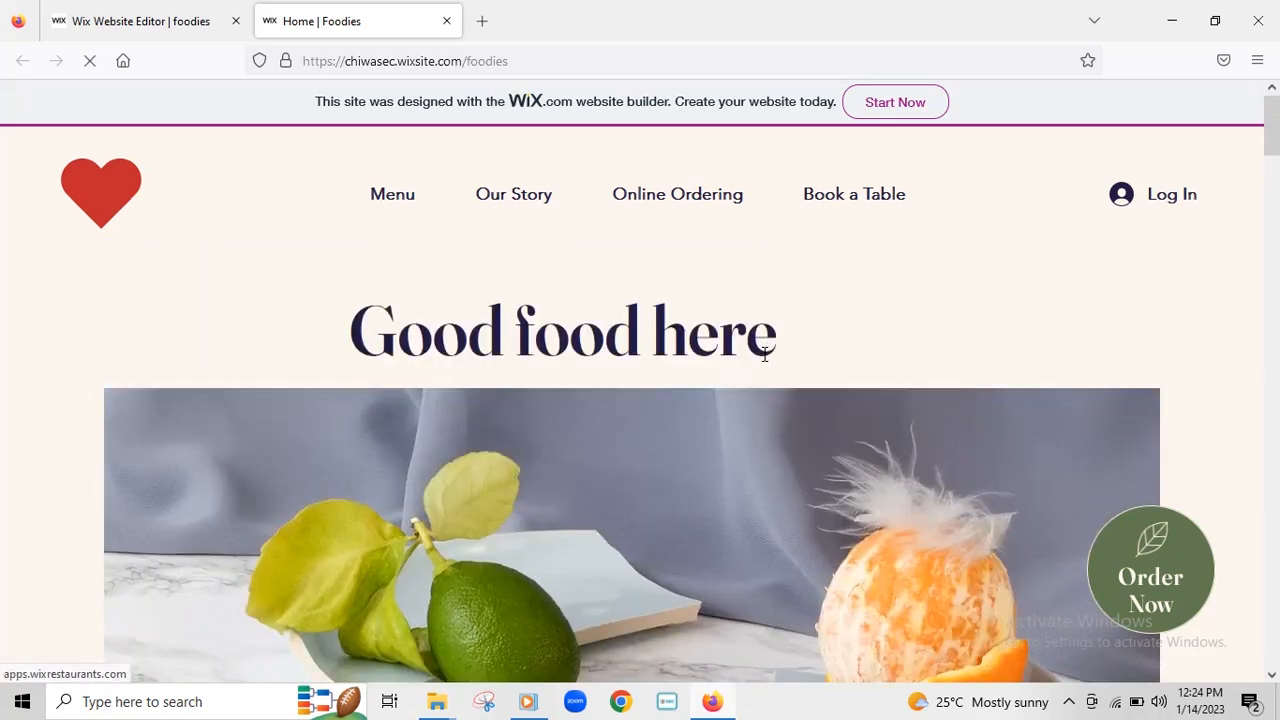
scroll(742, 430, "down", 3)
scroll(742, 432, "down", 5)
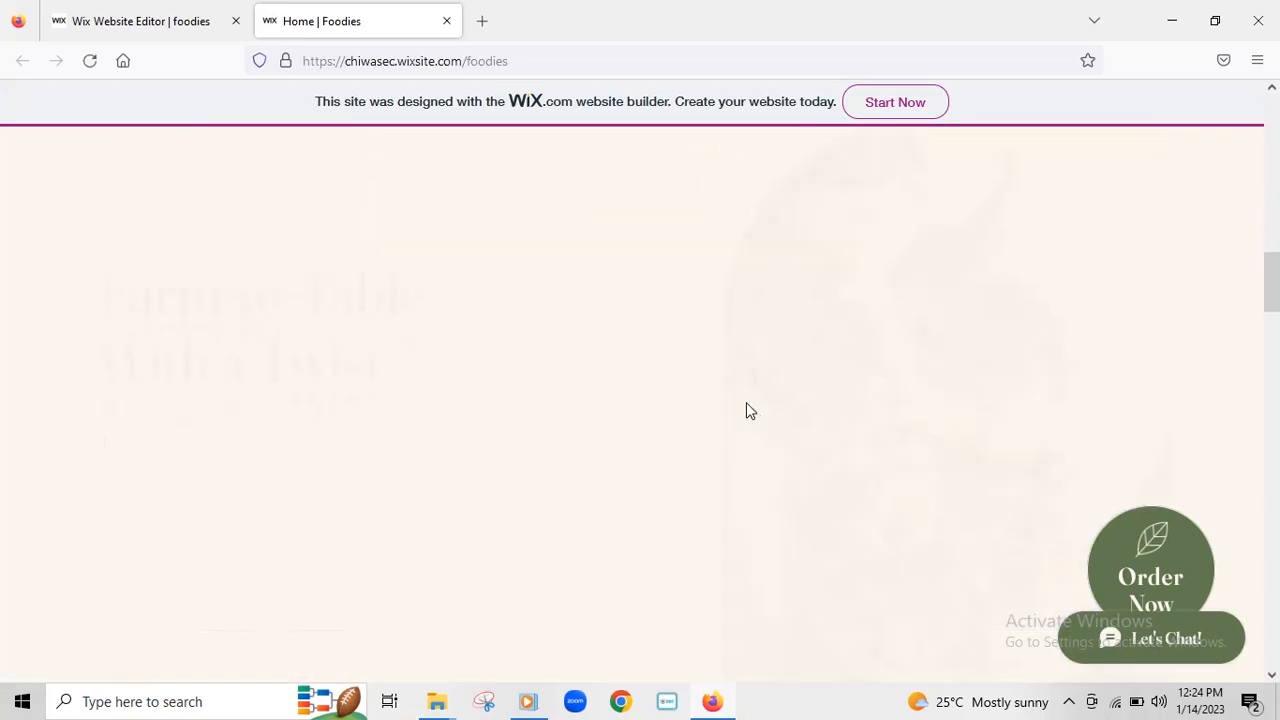
scroll(746, 409, "up", 8)
scroll(747, 400, "up", 1)
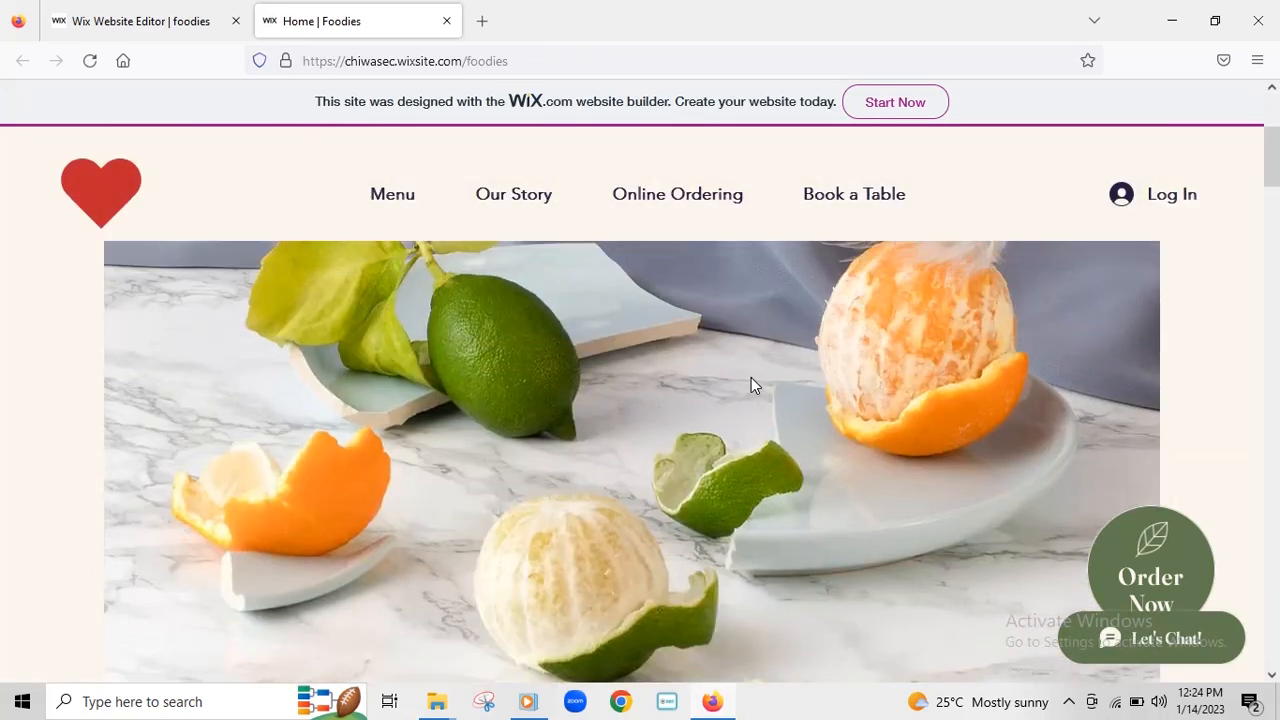
scroll(806, 445, "down", 4)
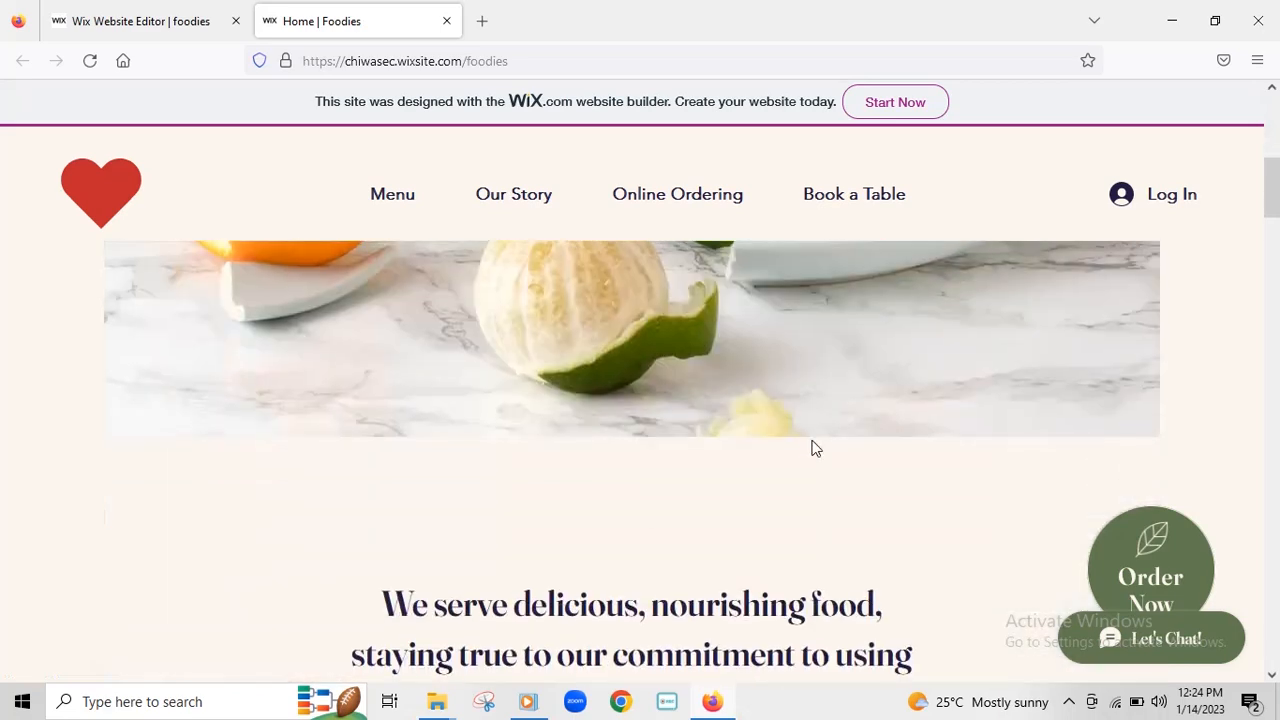
scroll(818, 400, "up", 3)
scroll(730, 372, "up", 2)
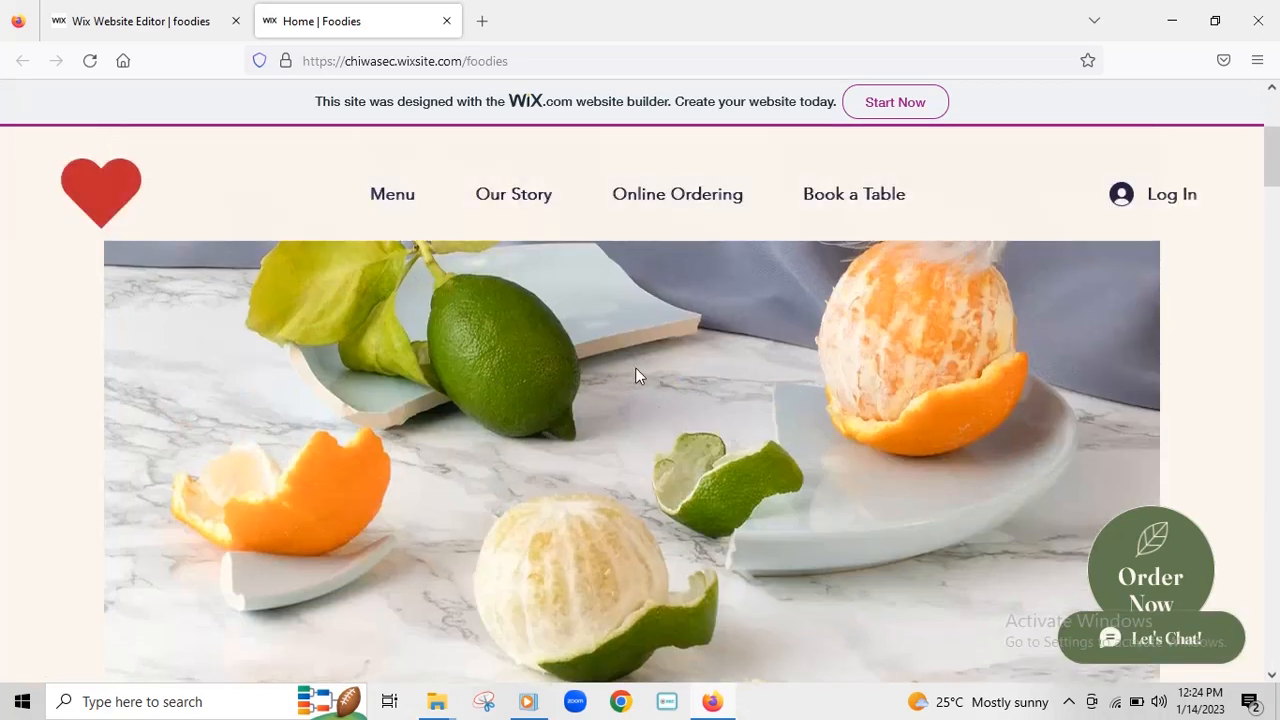
- Return to the editor, close the publish confirmation and bring up the strip background options
left_click(143, 21)
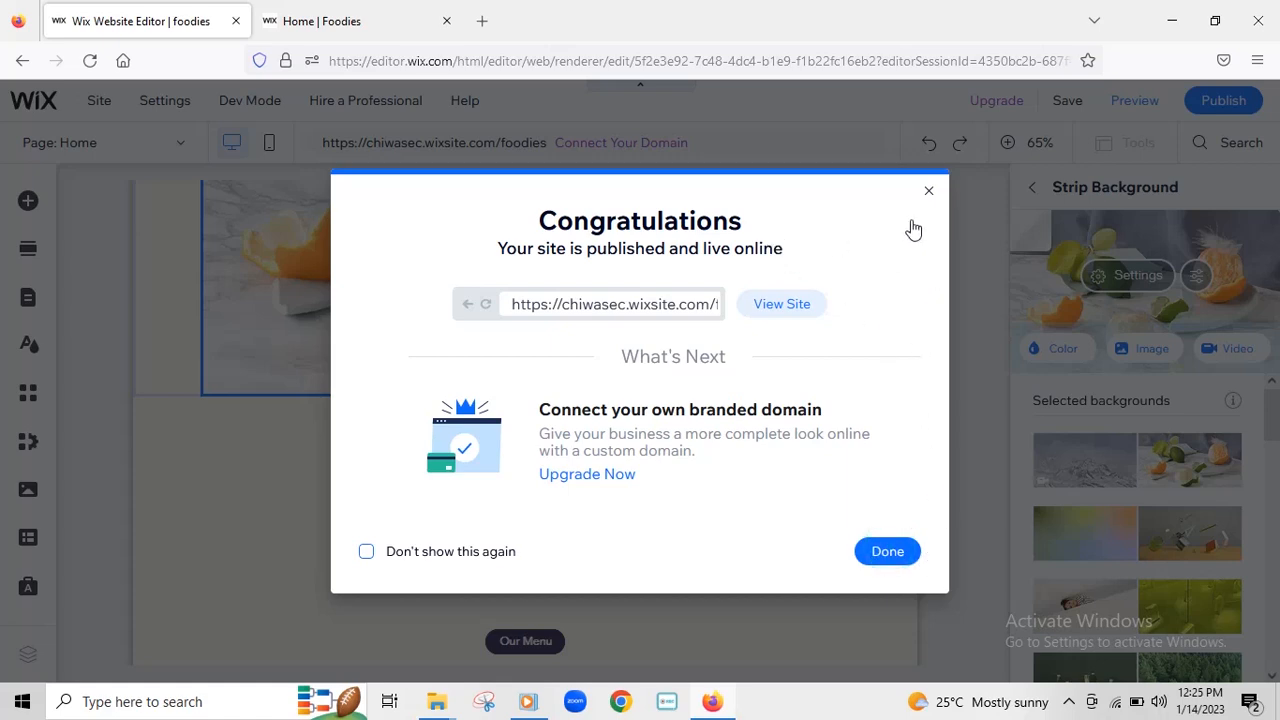
left_click(928, 191)
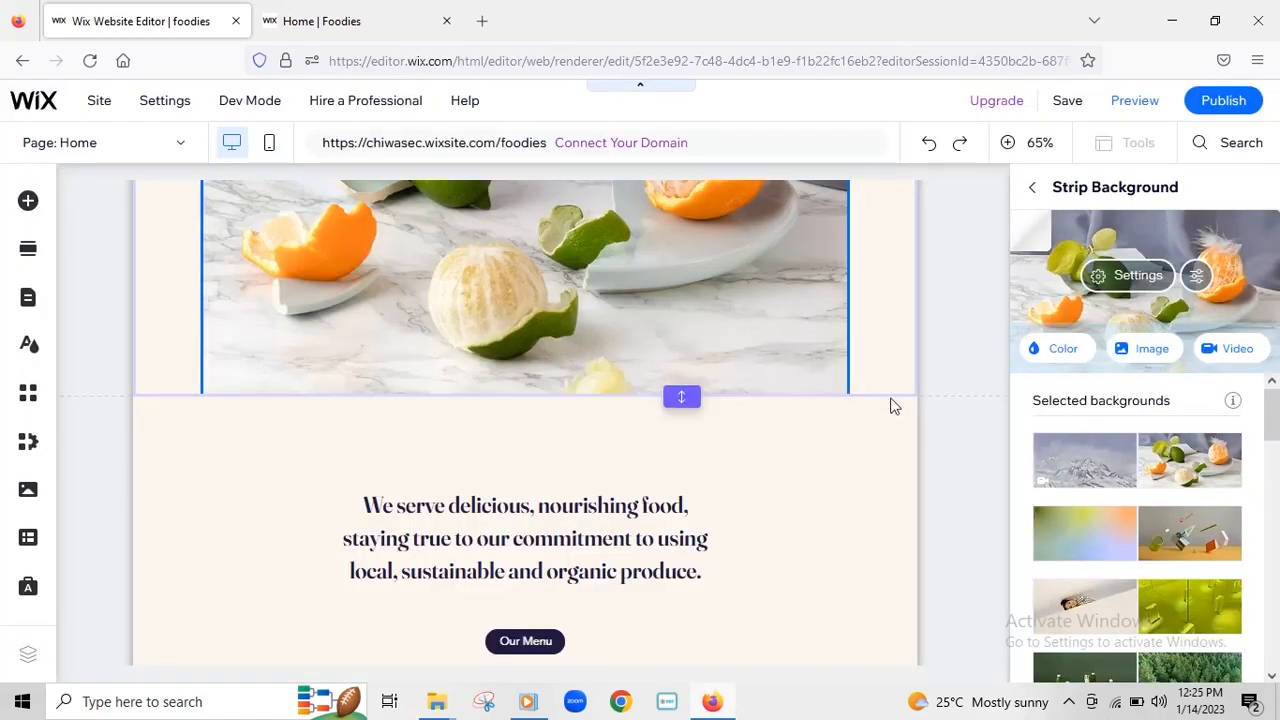
scroll(1024, 458, "down", 2)
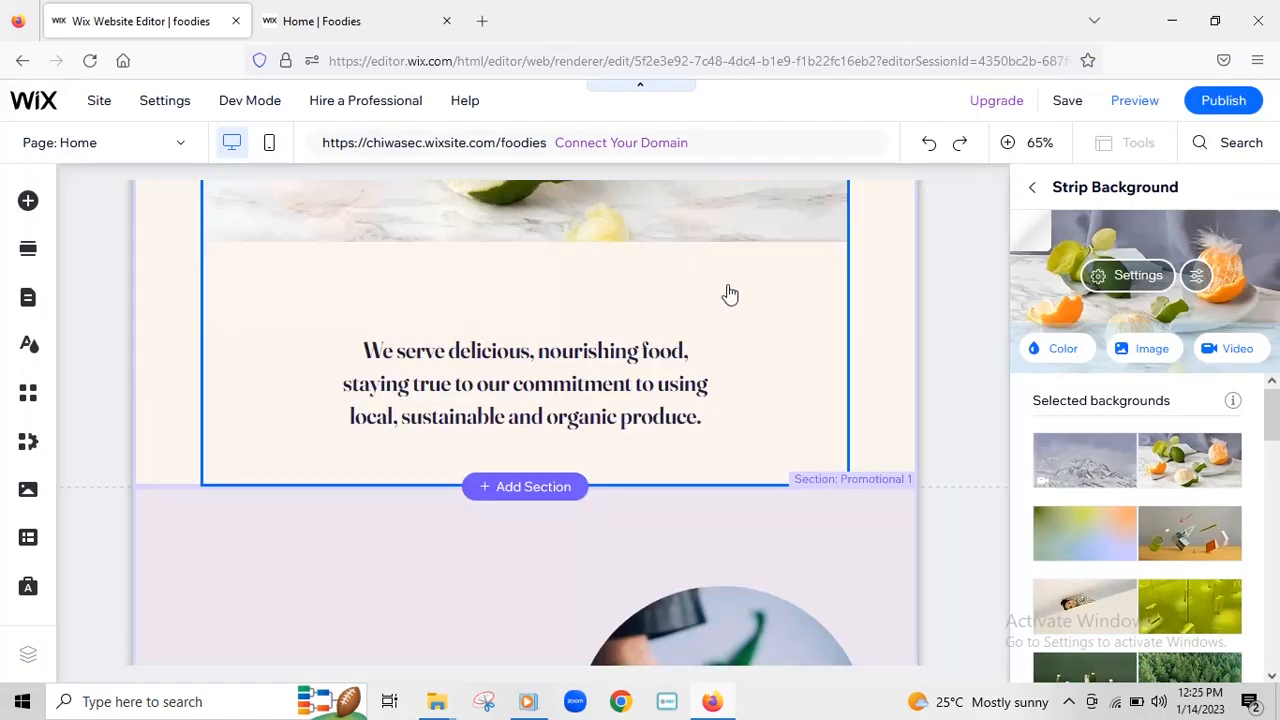
scroll(752, 425, "up", 3)
scroll(988, 428, "down", 2)
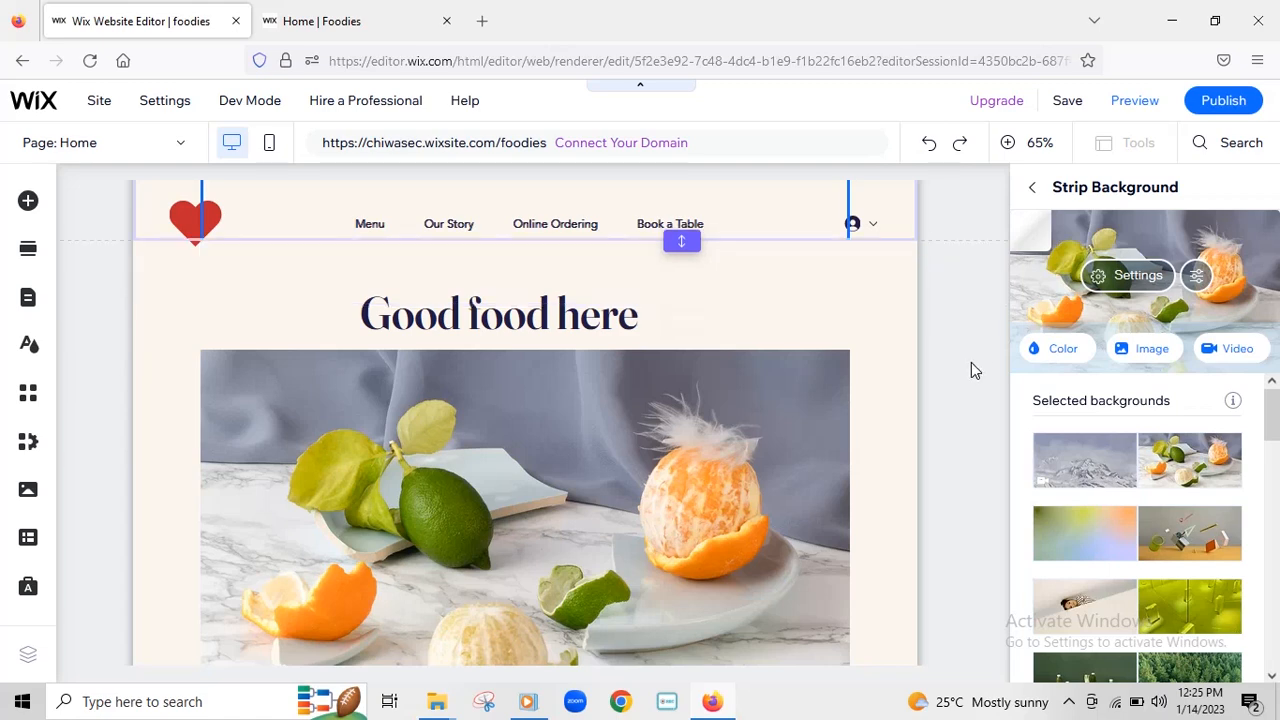
scroll(965, 378, "down", 3)
scroll(518, 447, "down", 3)
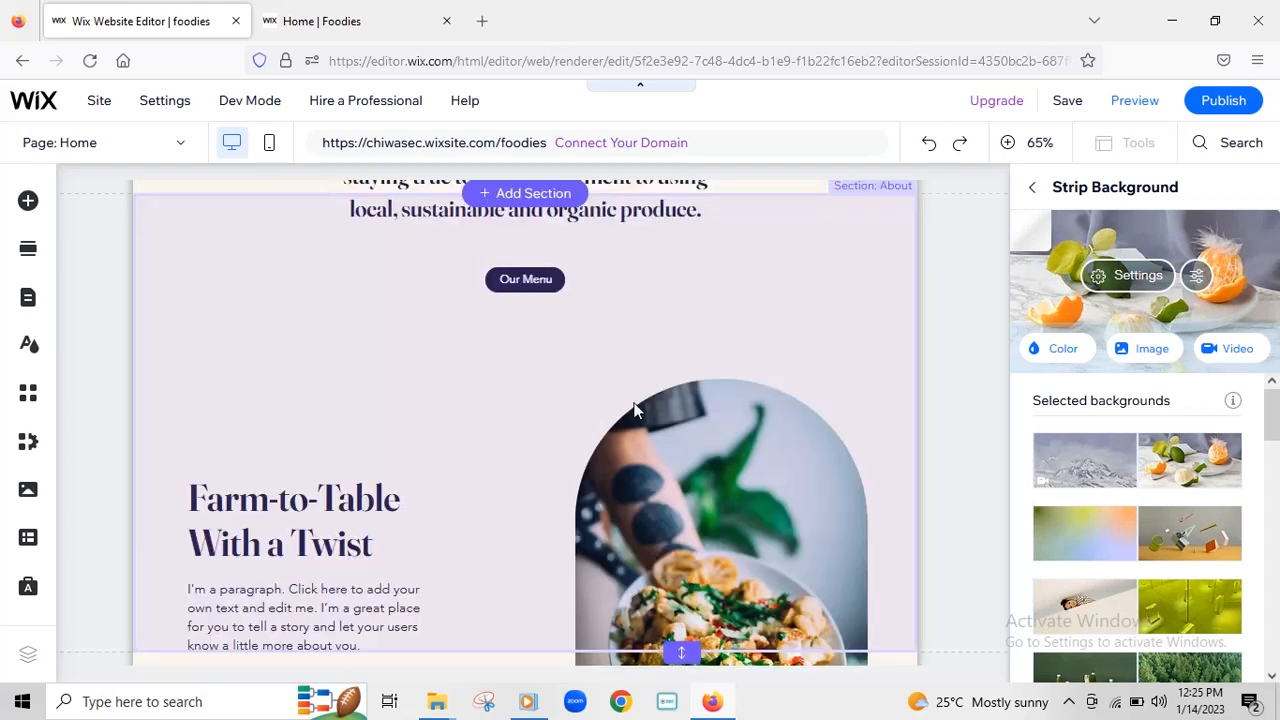
scroll(791, 378, "up", 5)
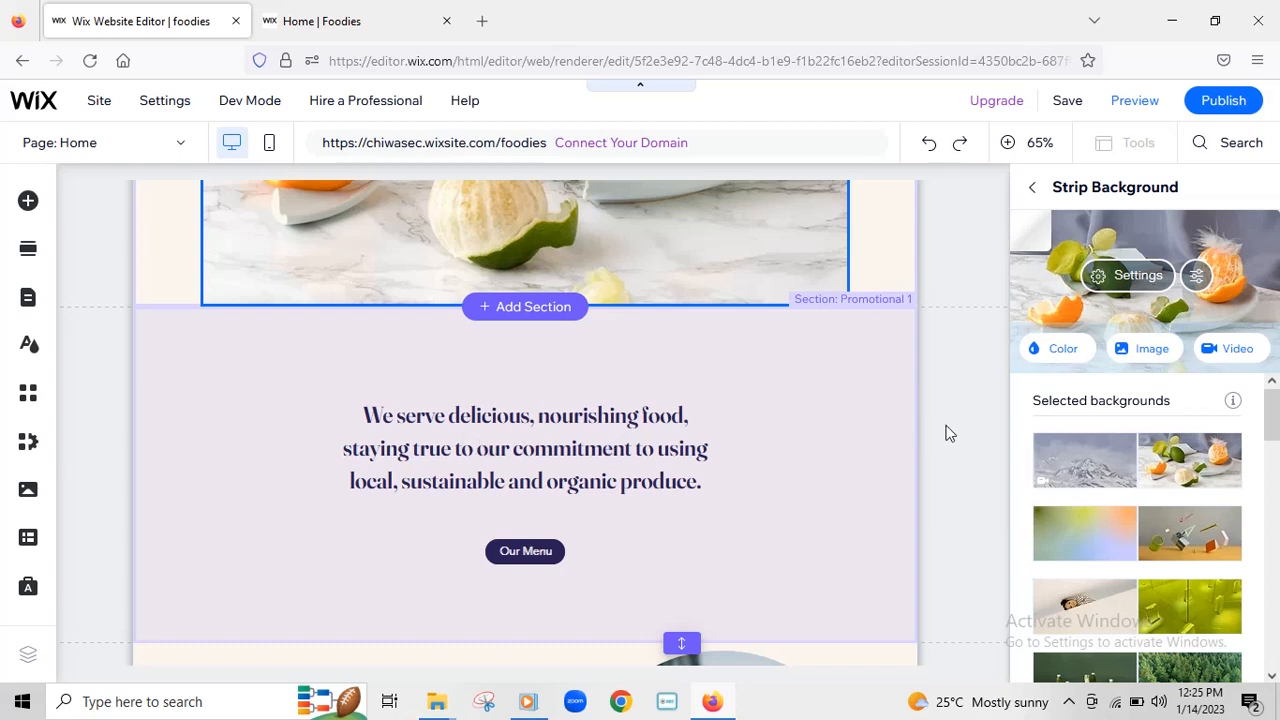
left_click(964, 256)
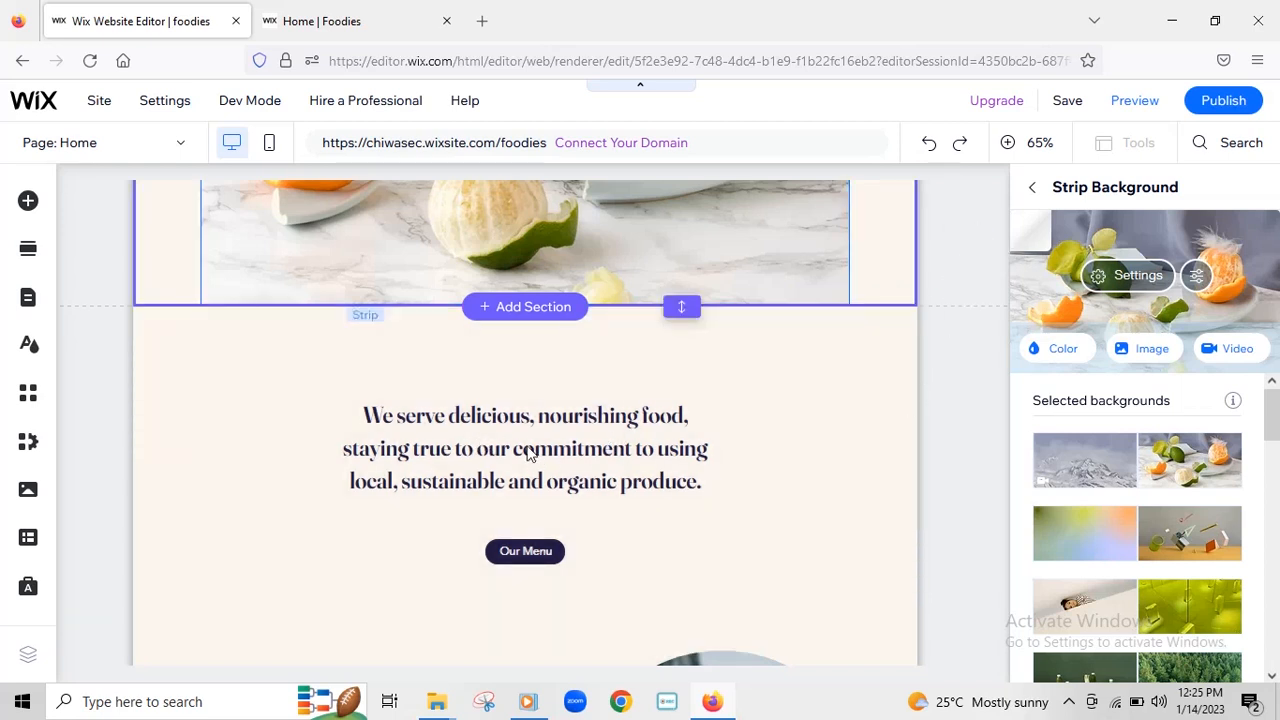
scroll(851, 449, "down", 3)
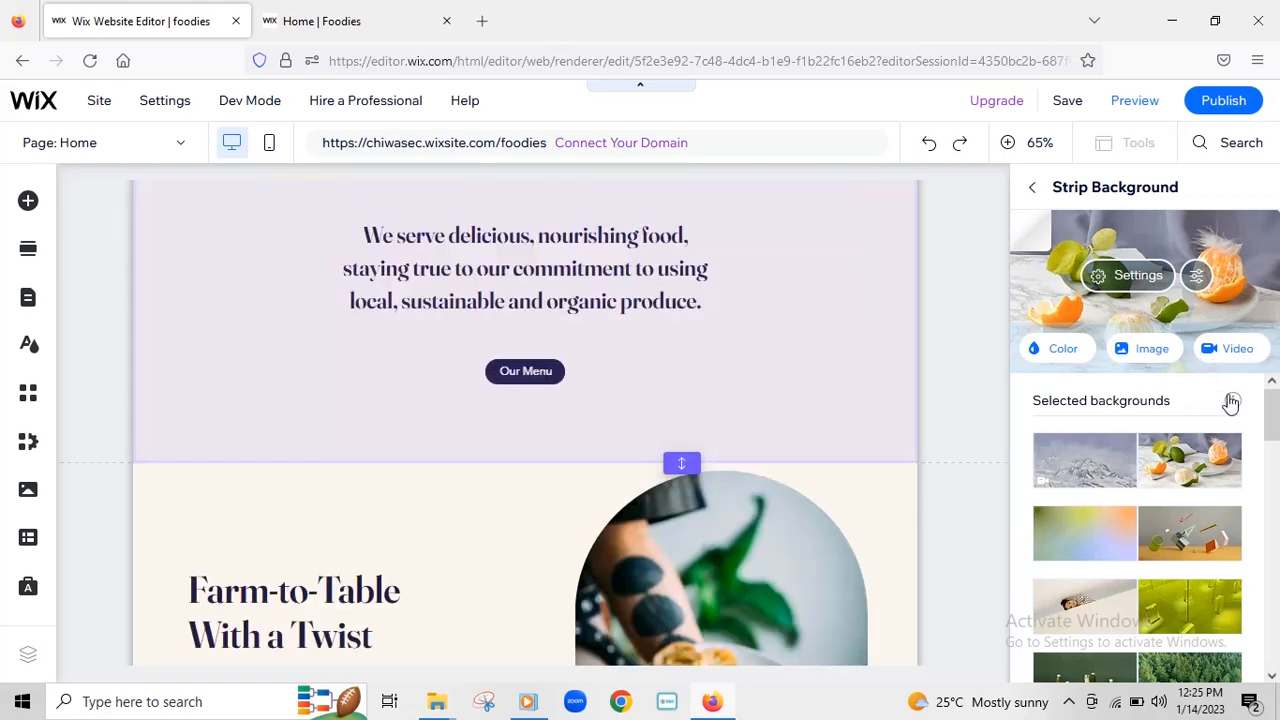
- Set the section background to the solid orange-red theme colour #F42C04
left_click(1037, 193)
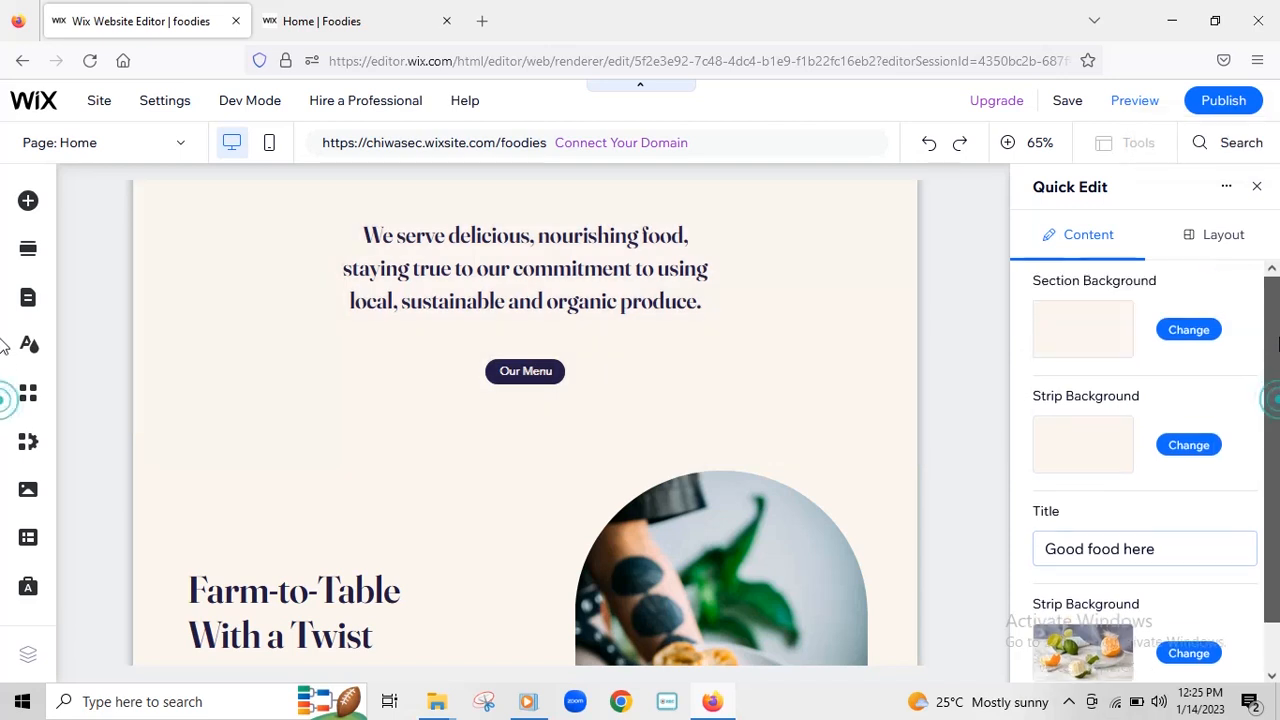
mouse_move(1278, 338)
left_mouse_down()
mouse_move(1278, 376)
mouse_move(1276, 350)
left_mouse_up()
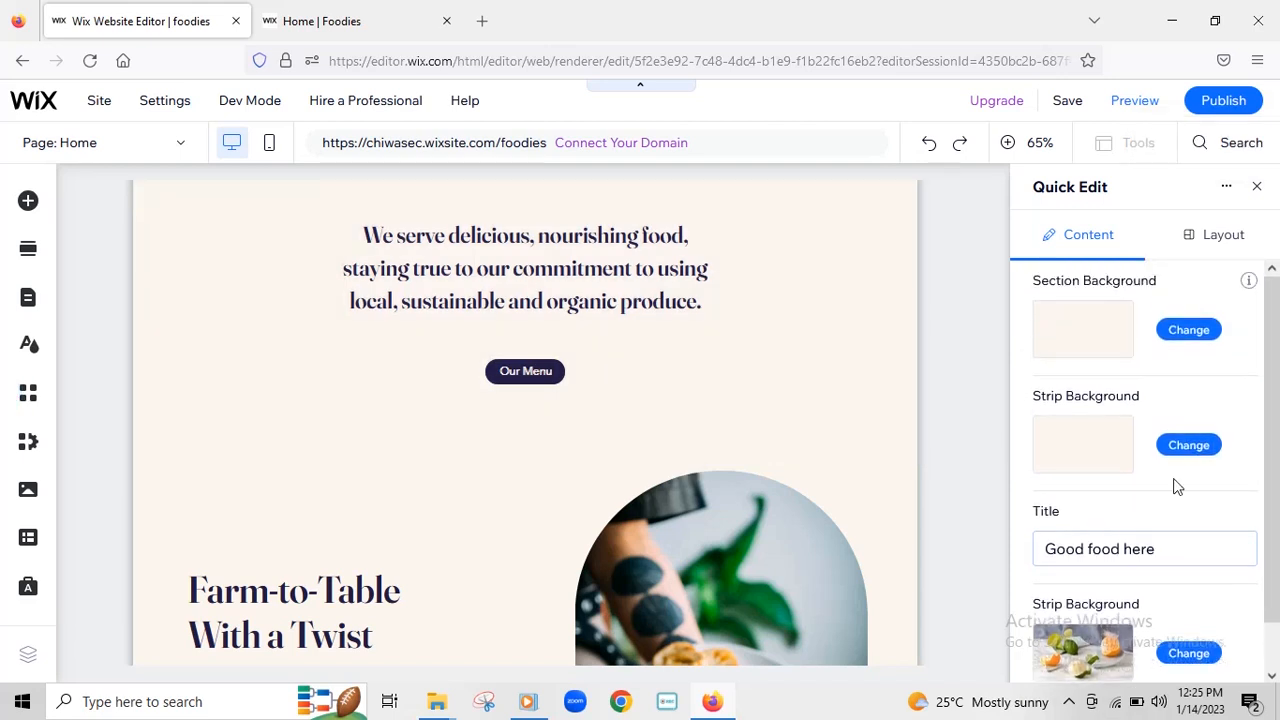
left_click(1197, 333)
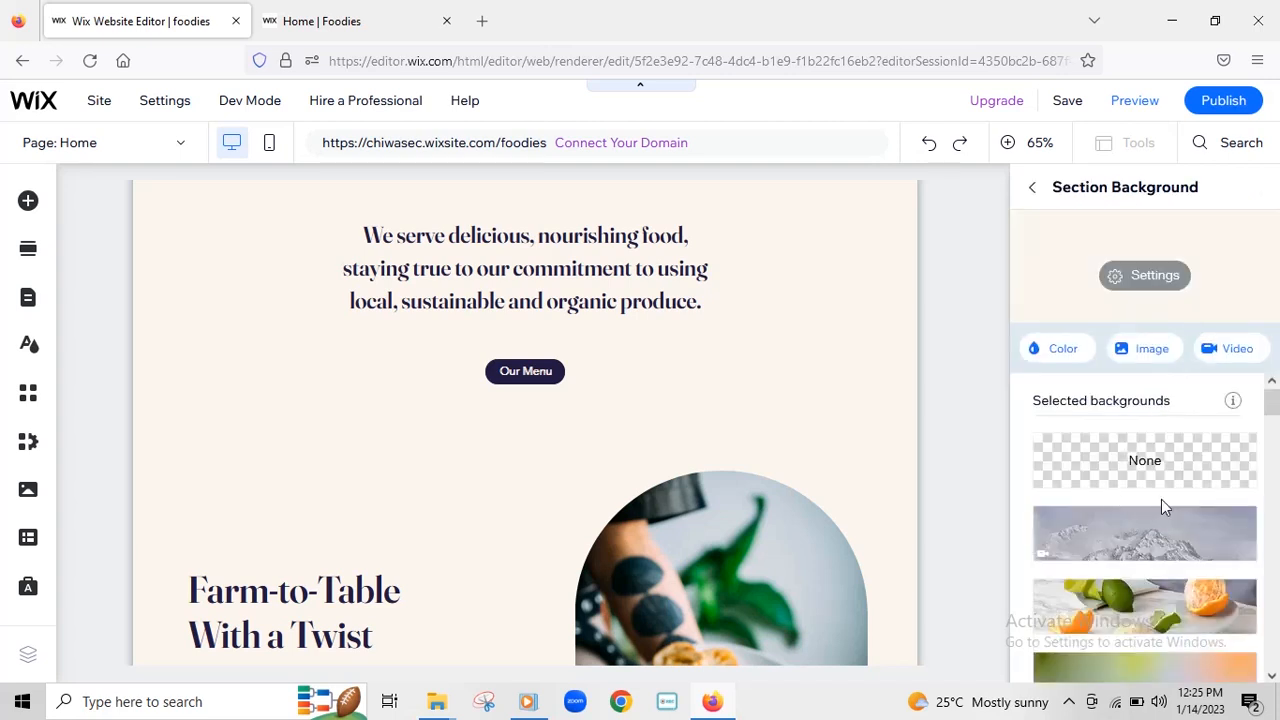
left_click(1064, 357)
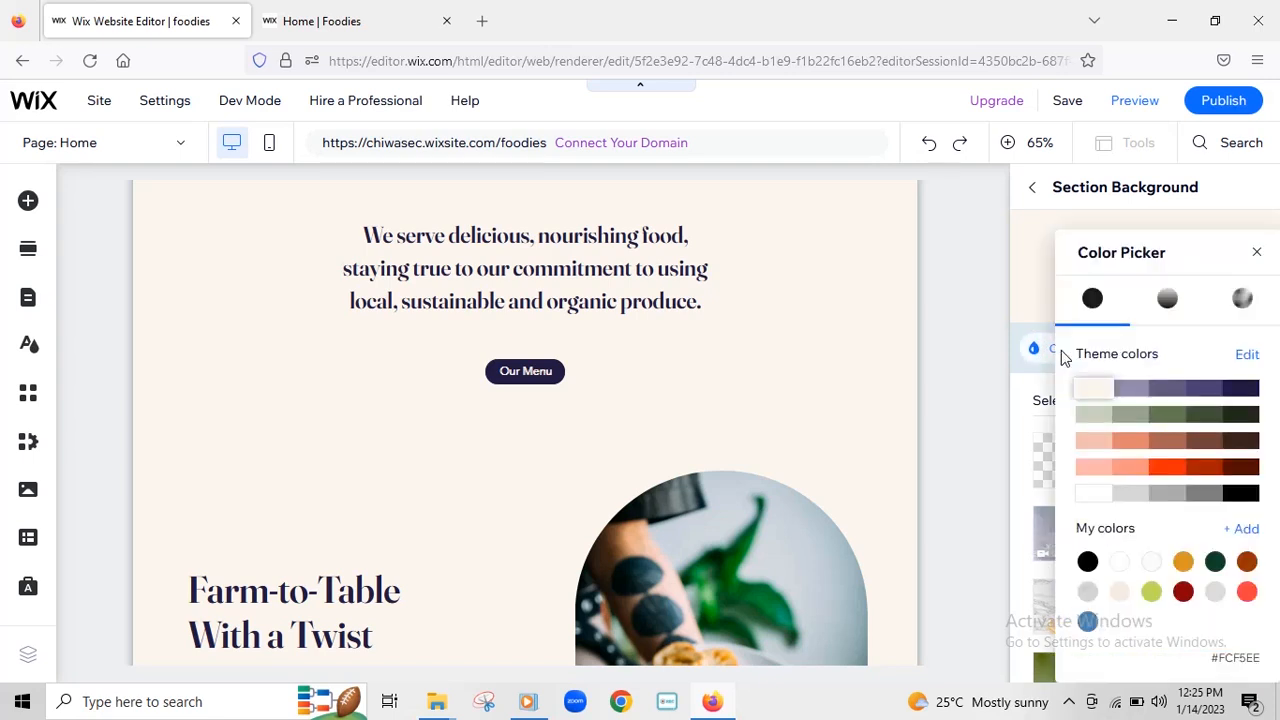
left_click(1168, 468)
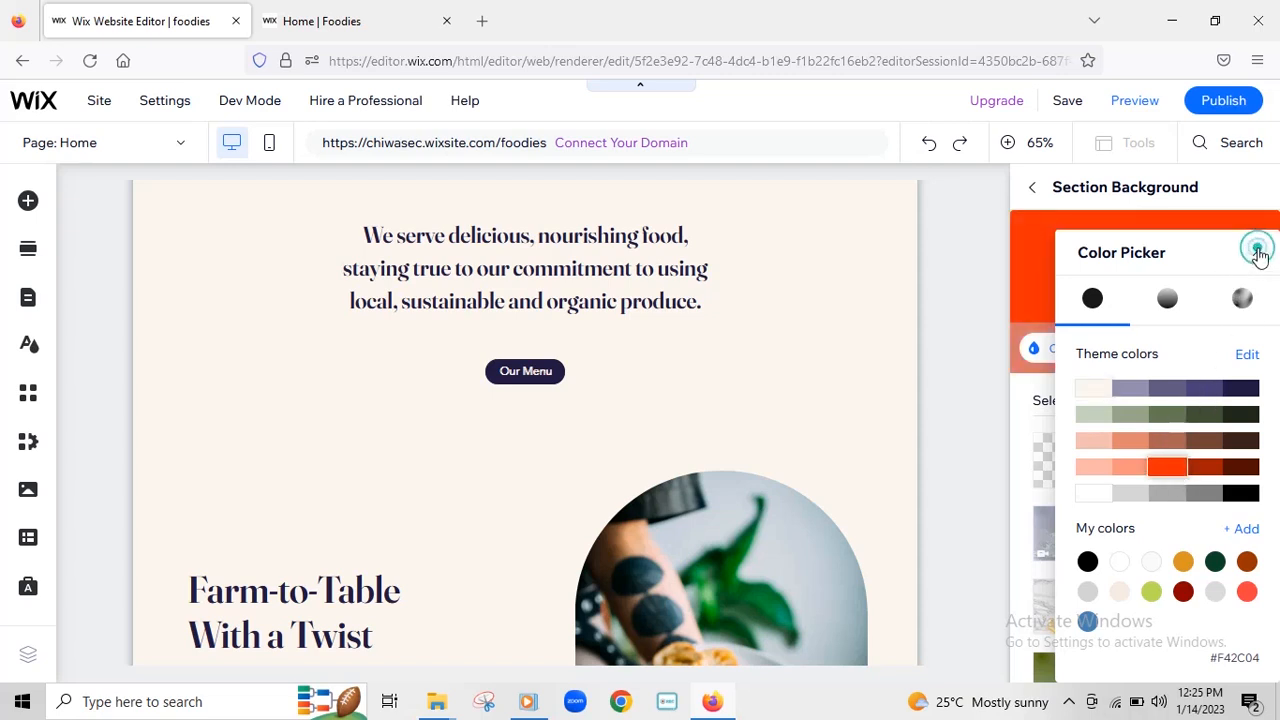
left_click(1260, 260)
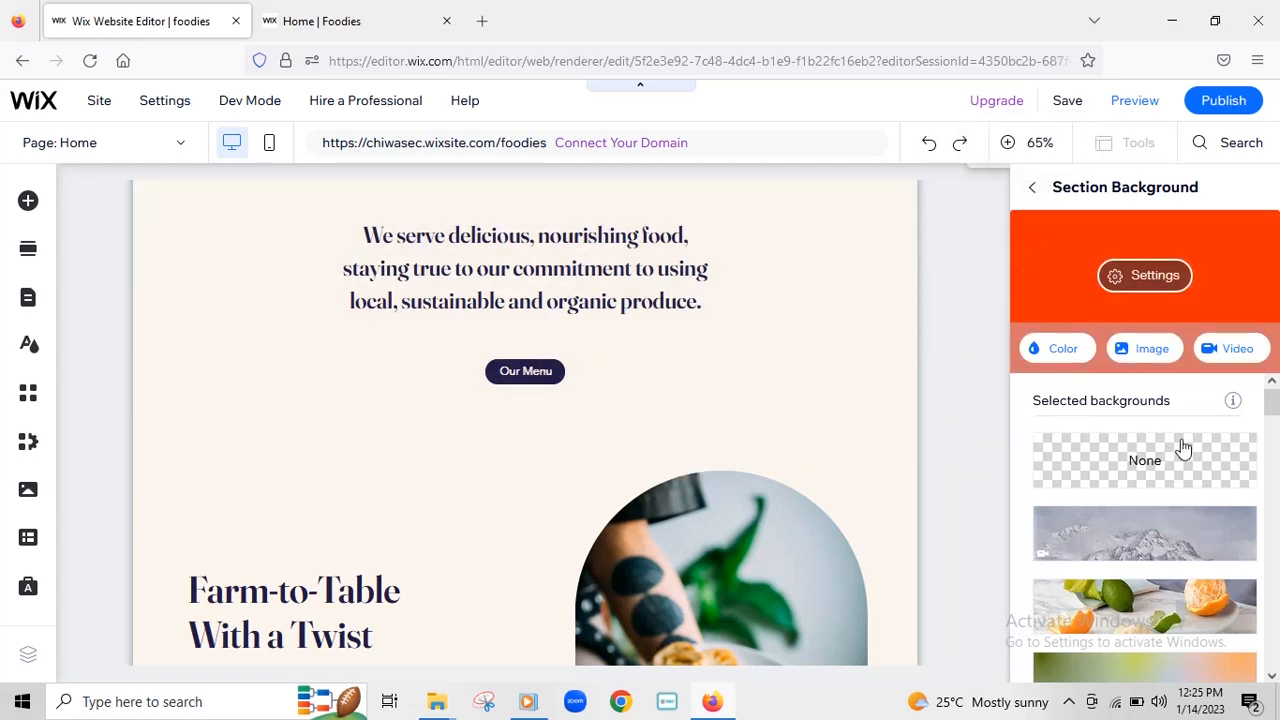
left_click(1031, 188)
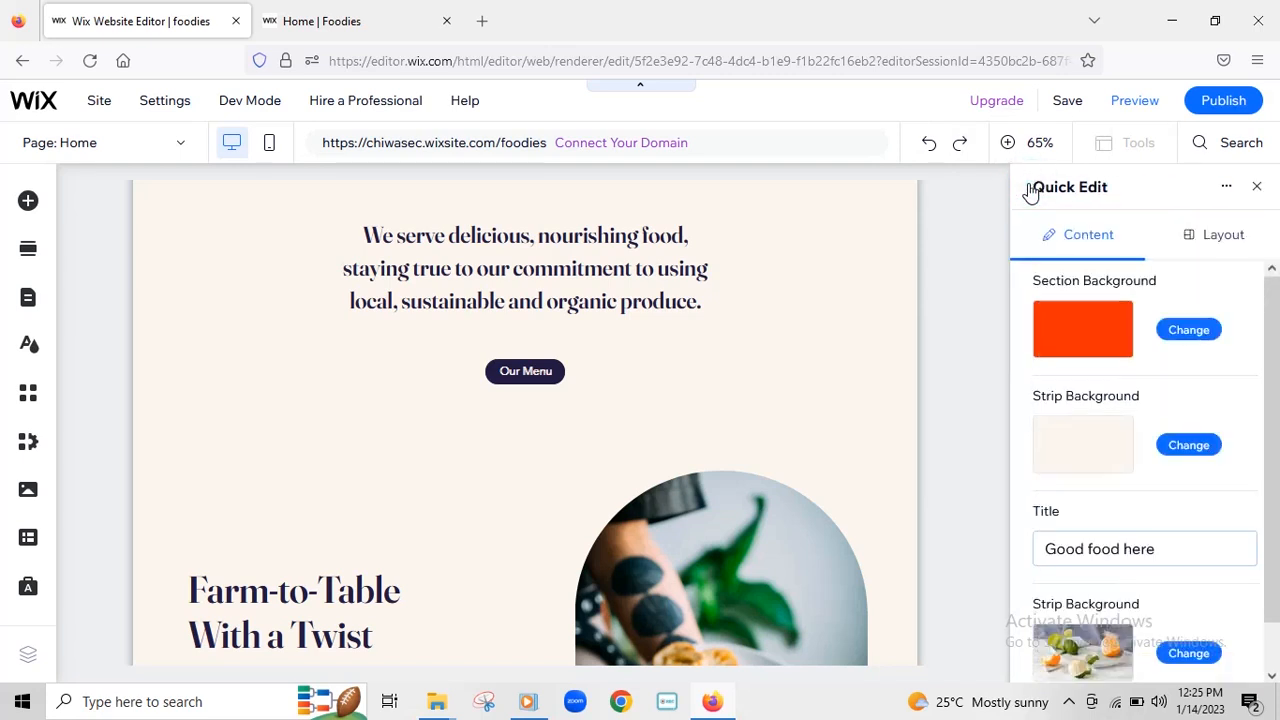
- Give the strip a solid dark blue-purple background, #4B4078
left_click(1187, 453)
left_click(1187, 453)
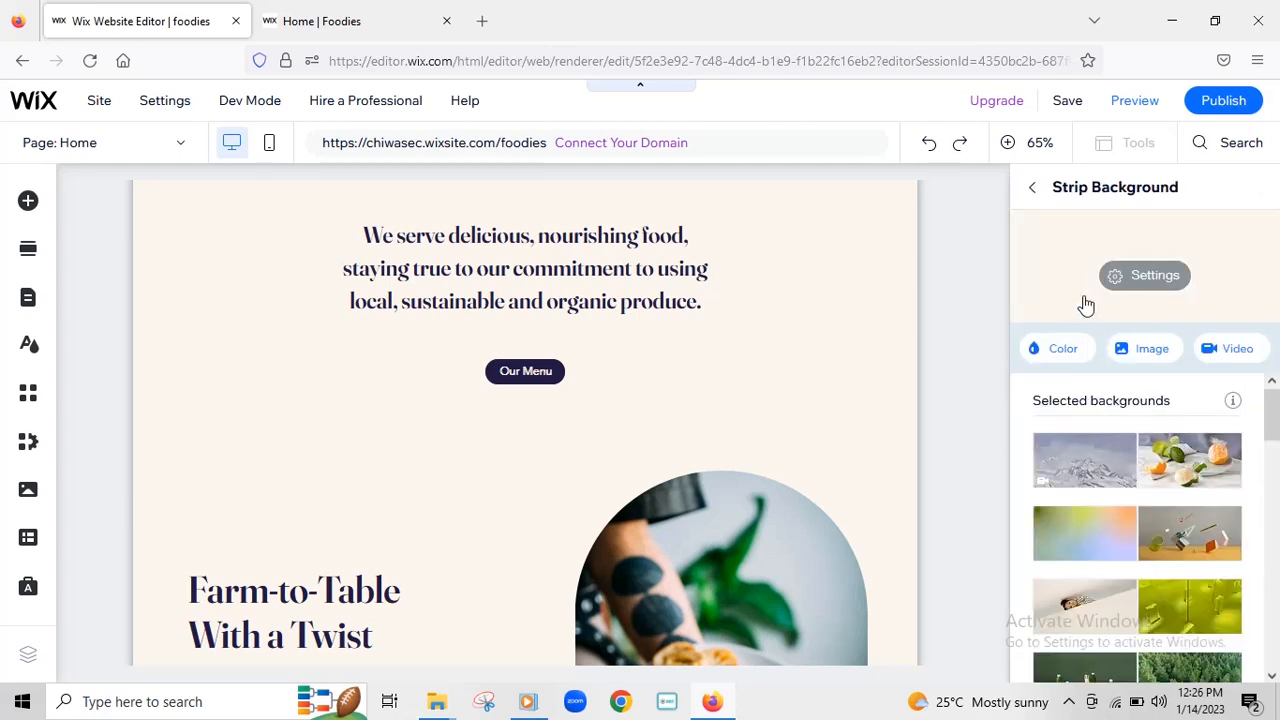
left_click(1058, 354)
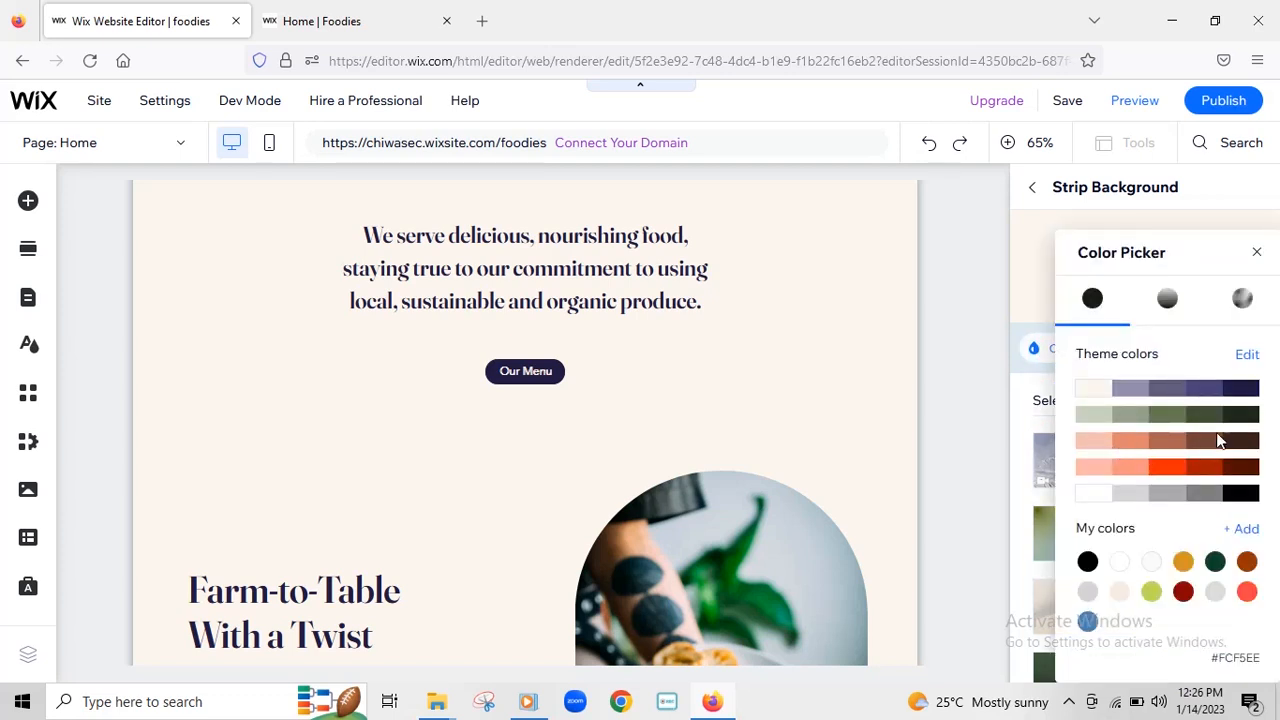
left_click(1197, 389)
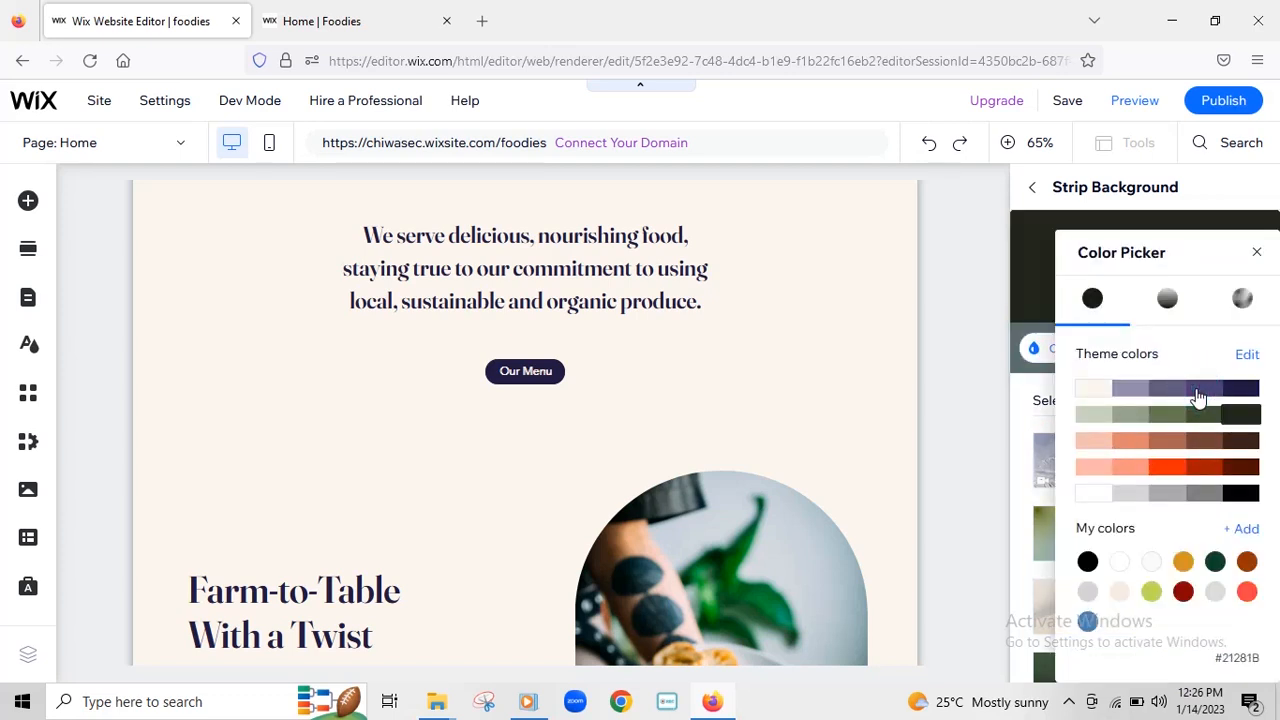
left_click(1035, 195)
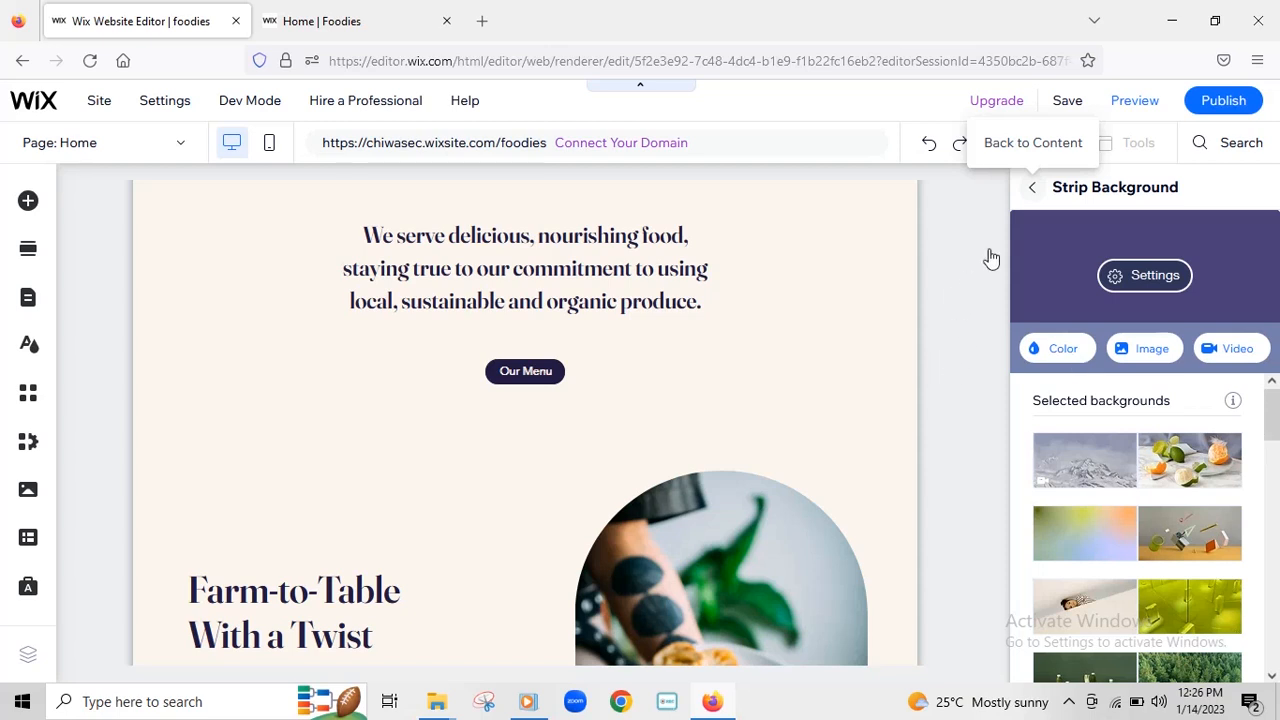
left_click(1035, 195)
- Save and publish the site, then view the live Home | Foodies page
scroll(1273, 393, "down", 1)
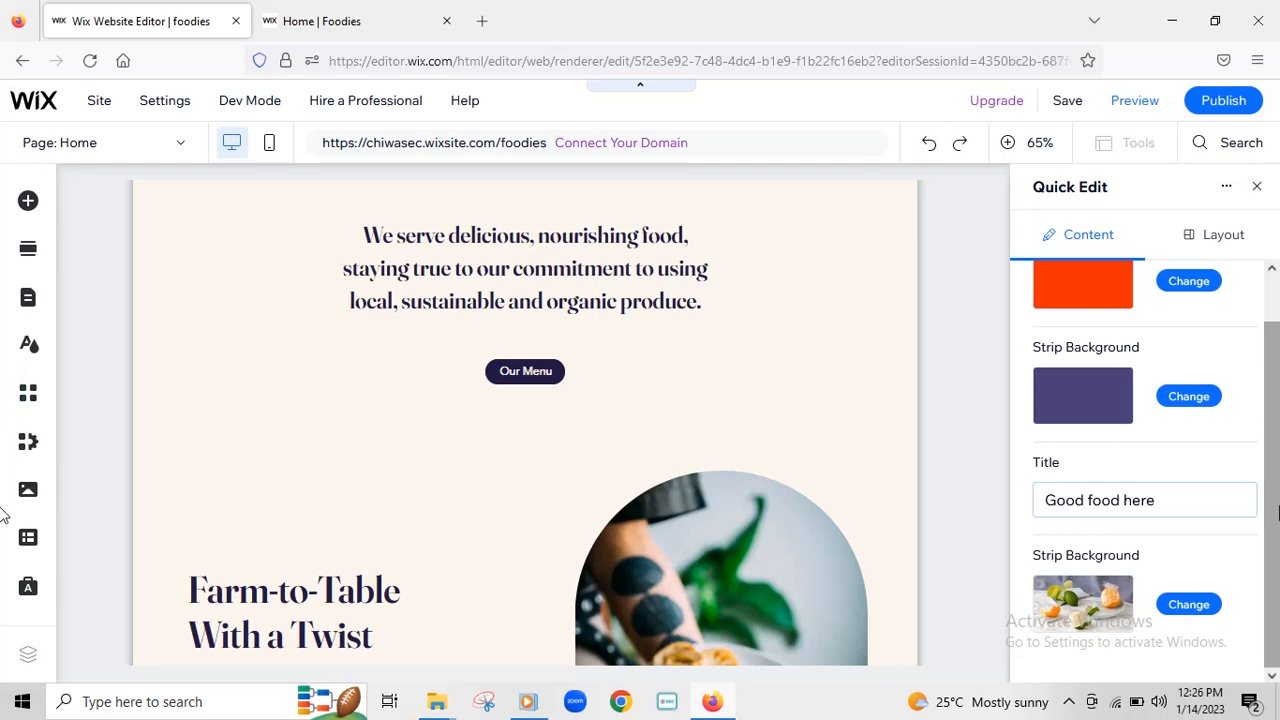
key("ctrl+s")
left_click(785, 556)
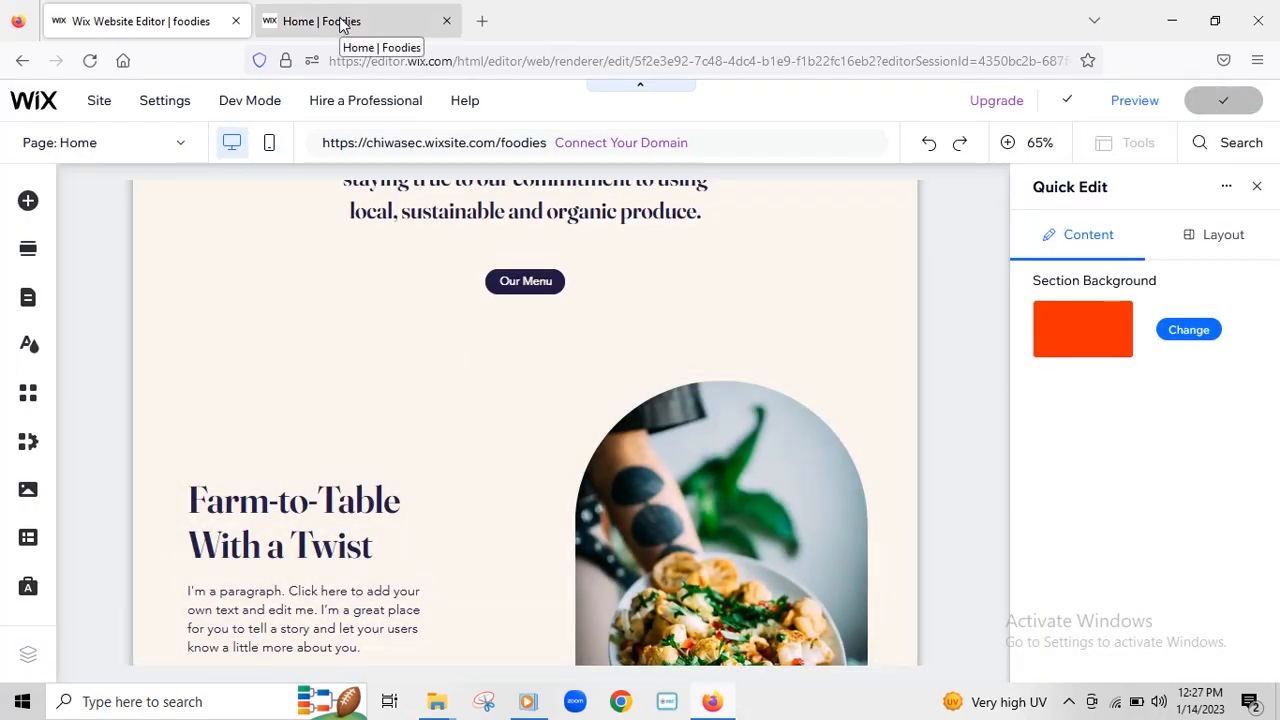
left_click(340, 22)
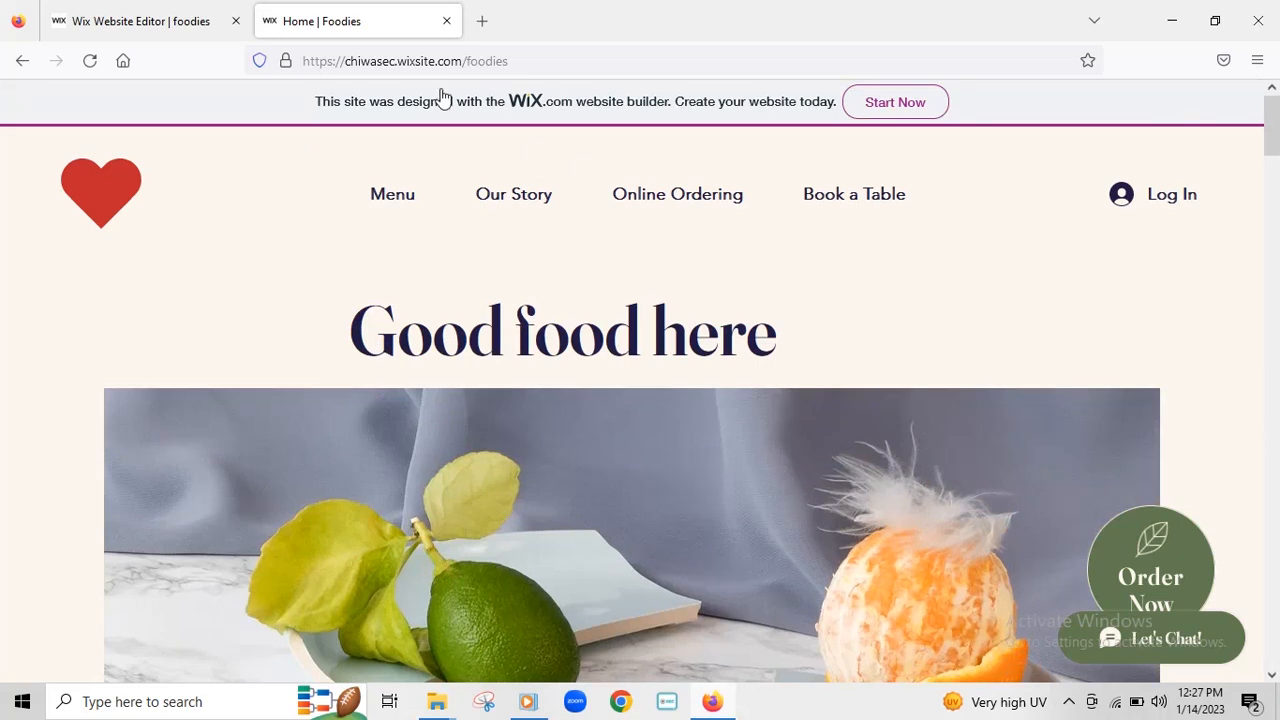
- Reload the live Foodies page and check the orange-red band behind the fruit photo
left_click(95, 64)
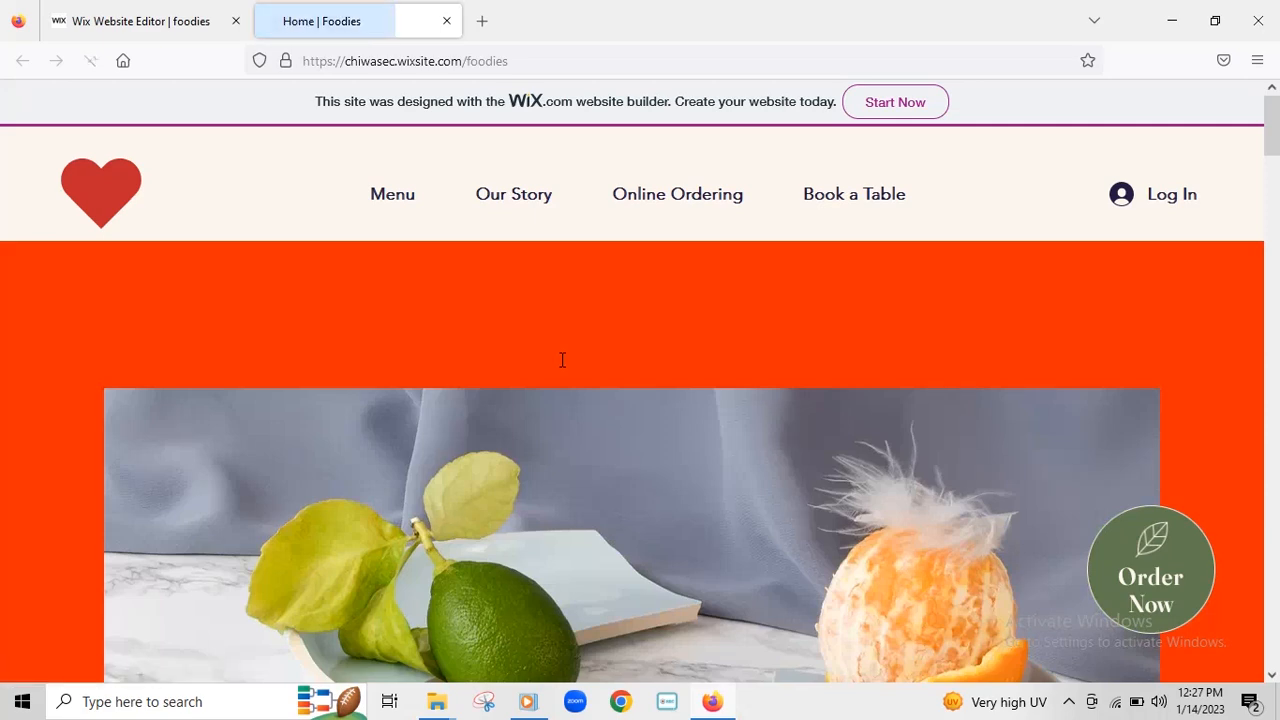
scroll(968, 335, "down", 5)
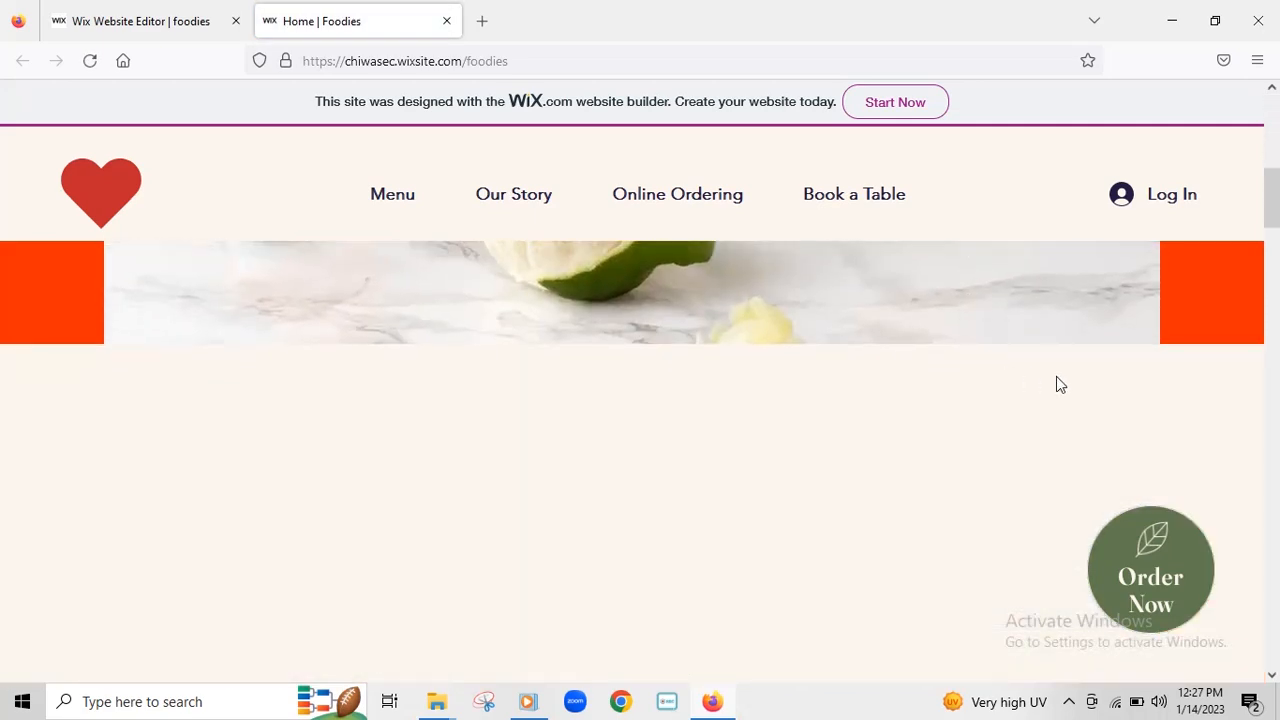
scroll(1060, 385, "up", 5)
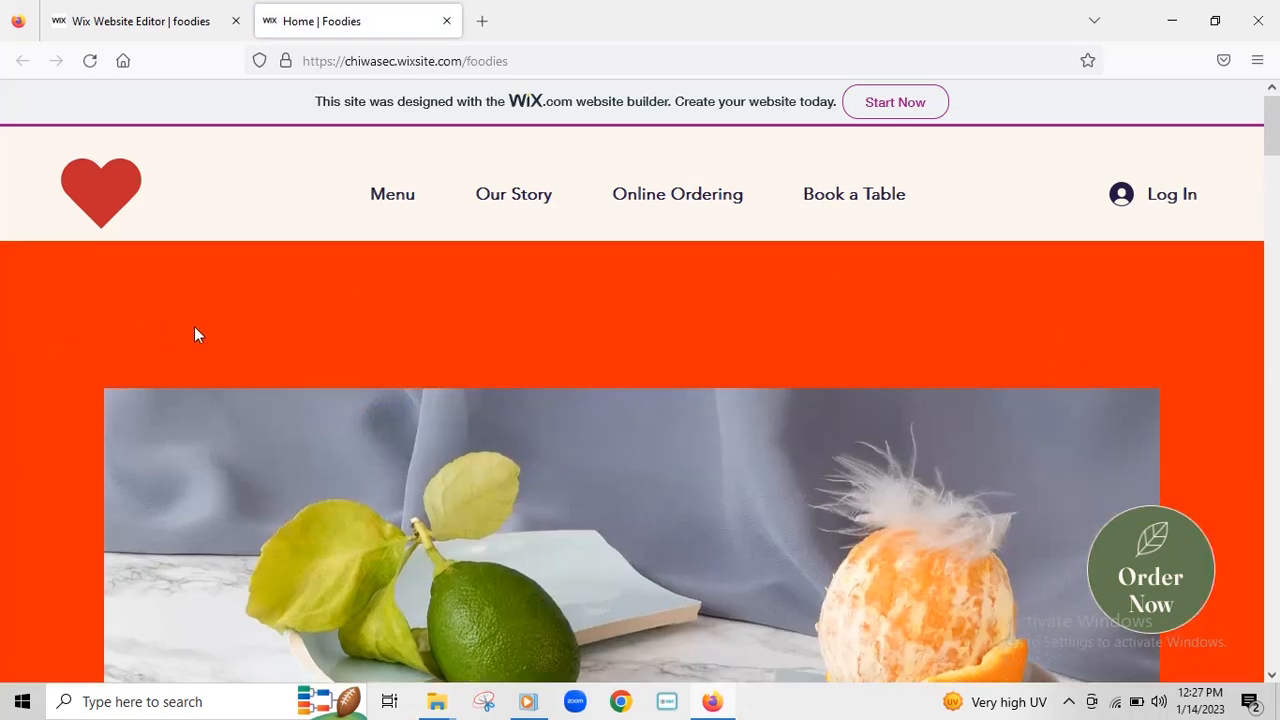
scroll(1003, 345, "down", 5)
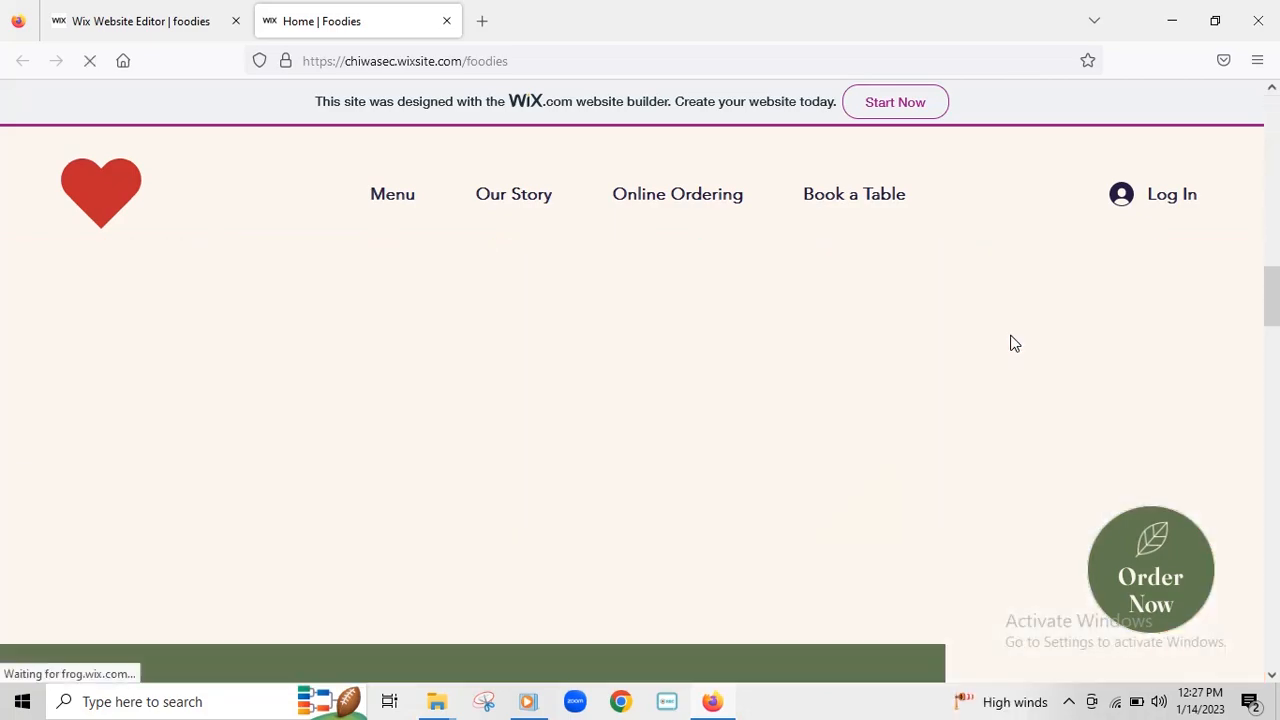
scroll(1011, 344, "down", 10)
scroll(1011, 345, "up", 8)
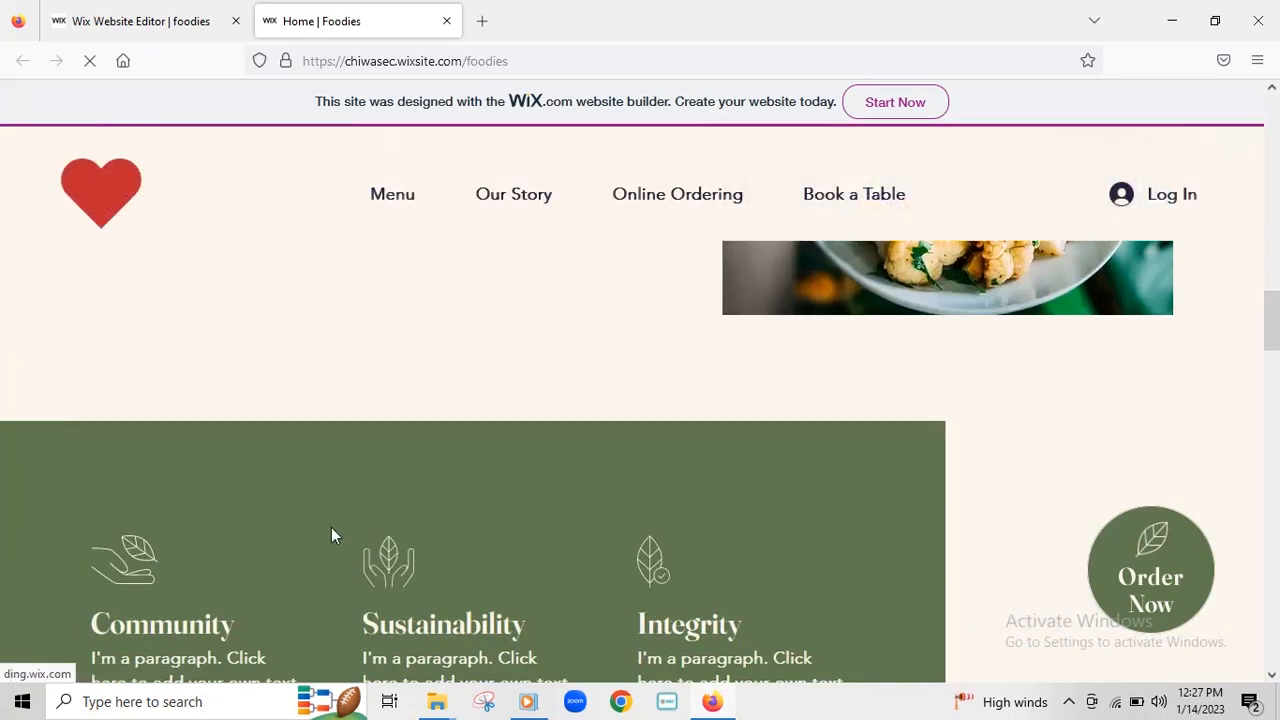
scroll(1020, 370, "down", 5)
scroll(1027, 360, "down", 10)
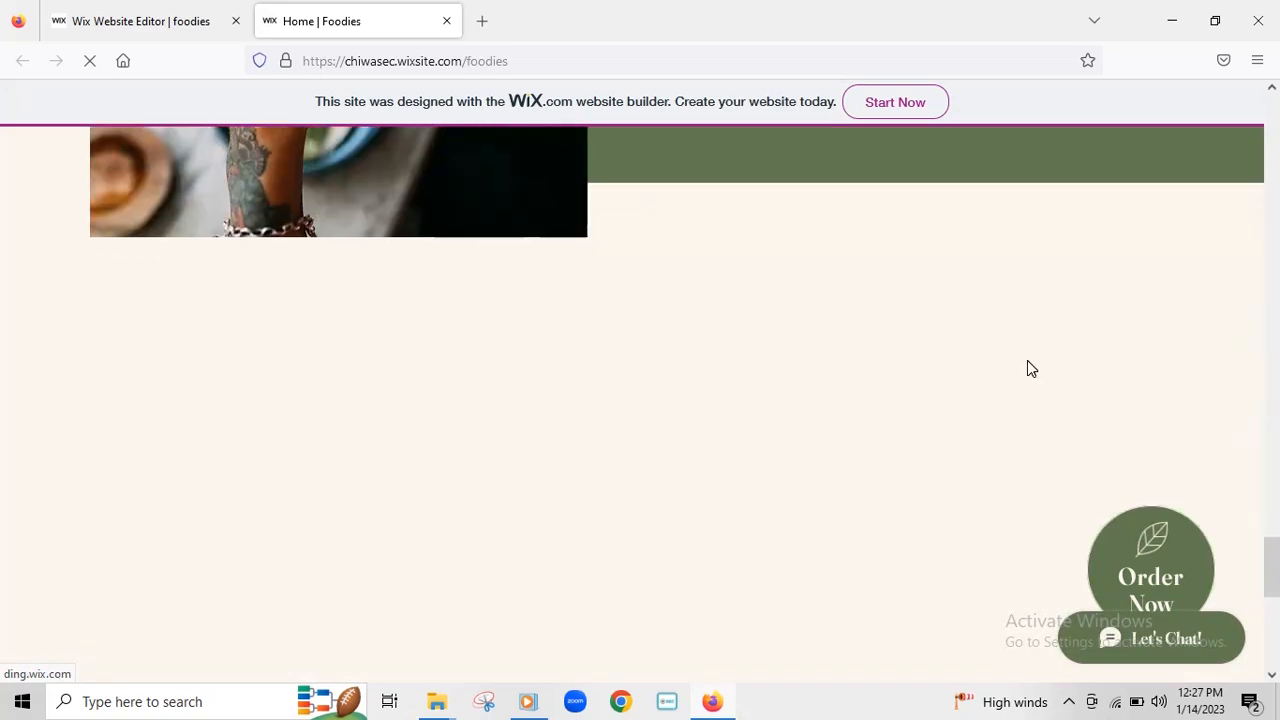
scroll(1035, 344, "up", 15)
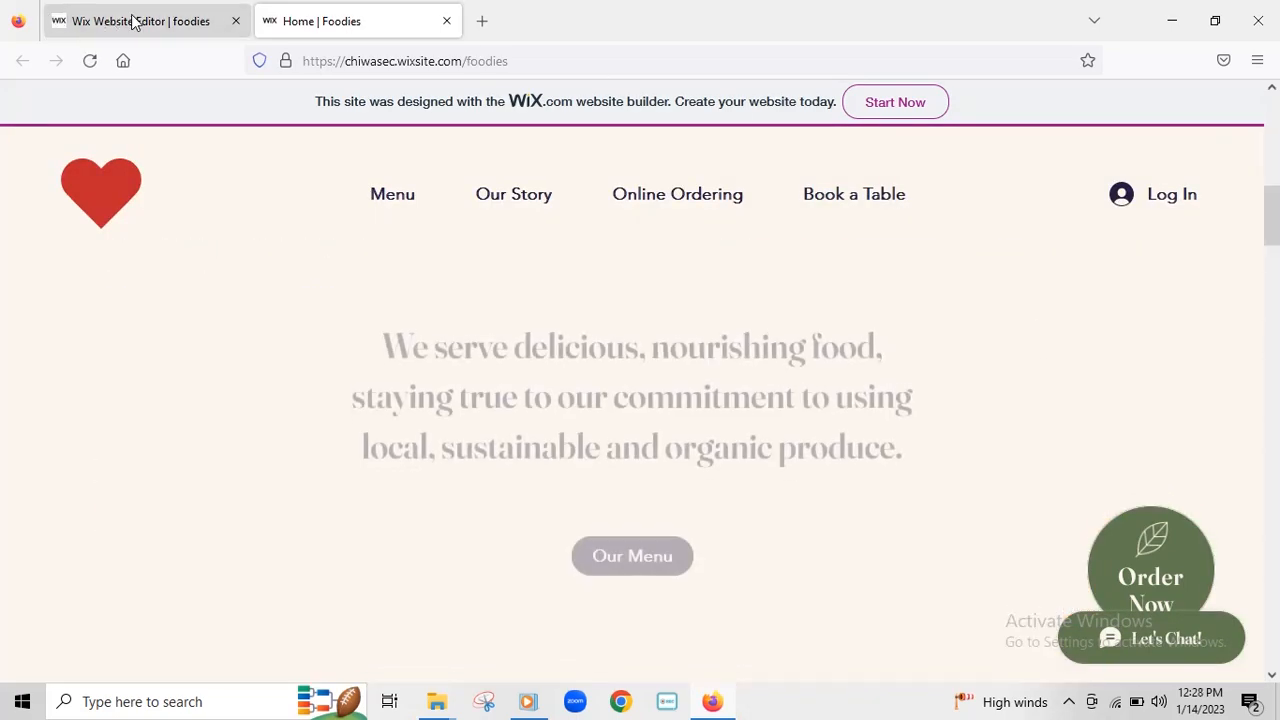
- Return to the editor, dismiss the Congratulations dialog and browse the Welcome section's alternative layouts
left_click(128, 21)
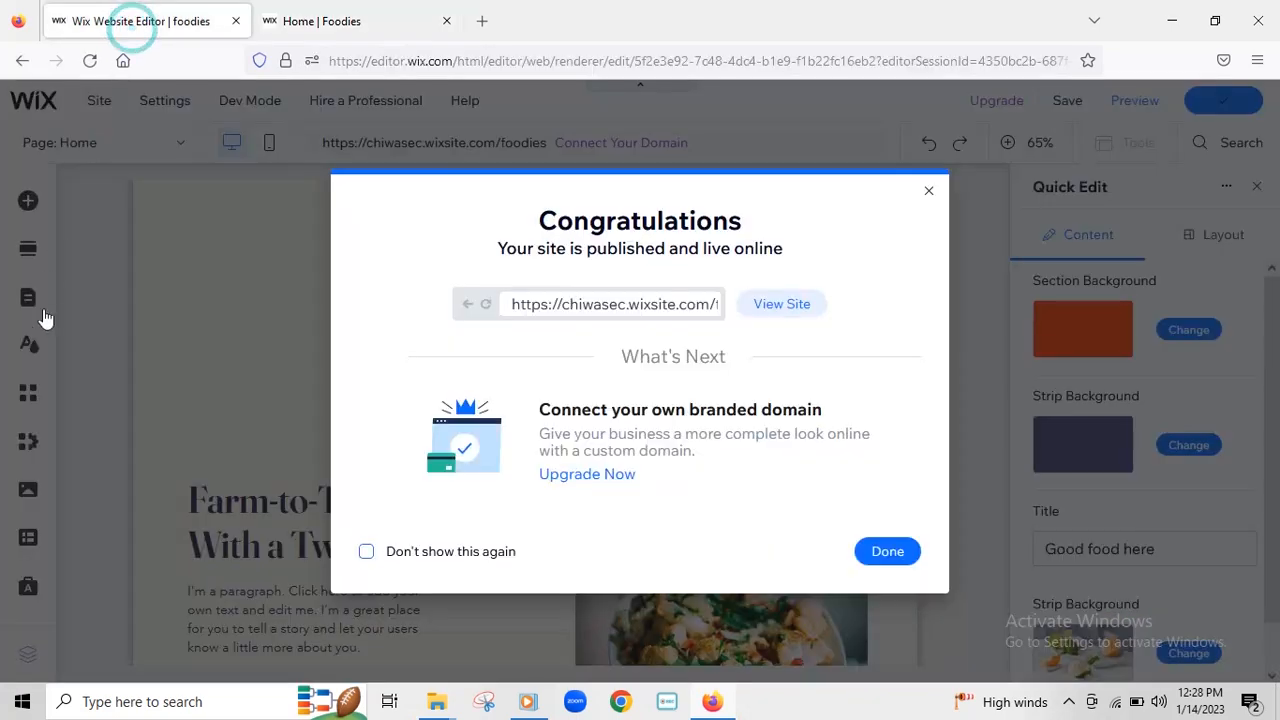
left_click(890, 551)
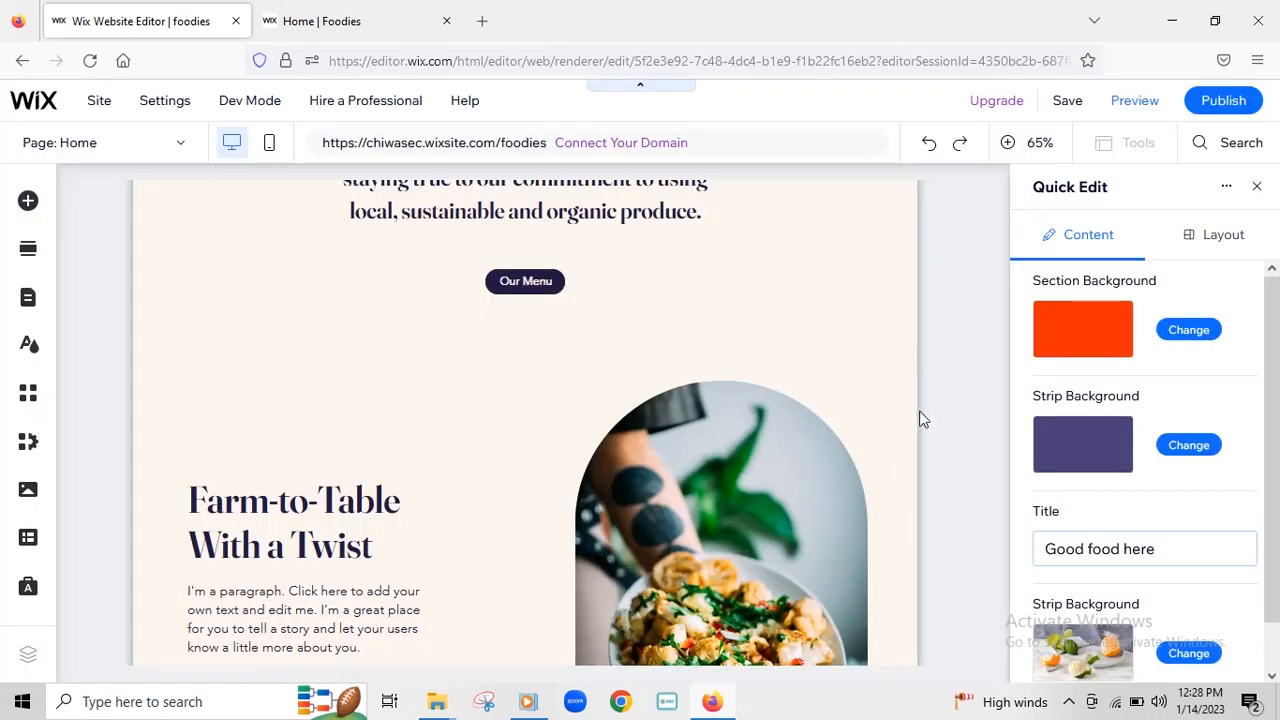
scroll(922, 420, "down", 5)
scroll(922, 420, "down", 3)
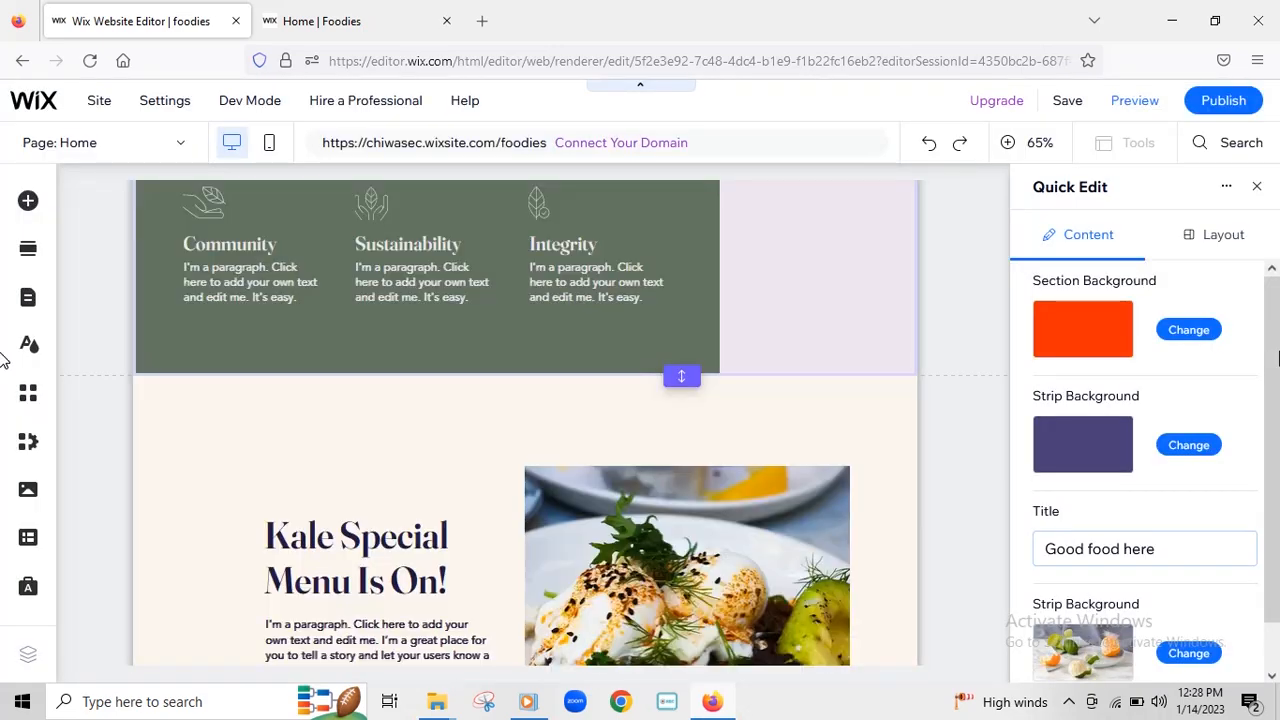
left_click_drag(1274, 350, 1276, 500)
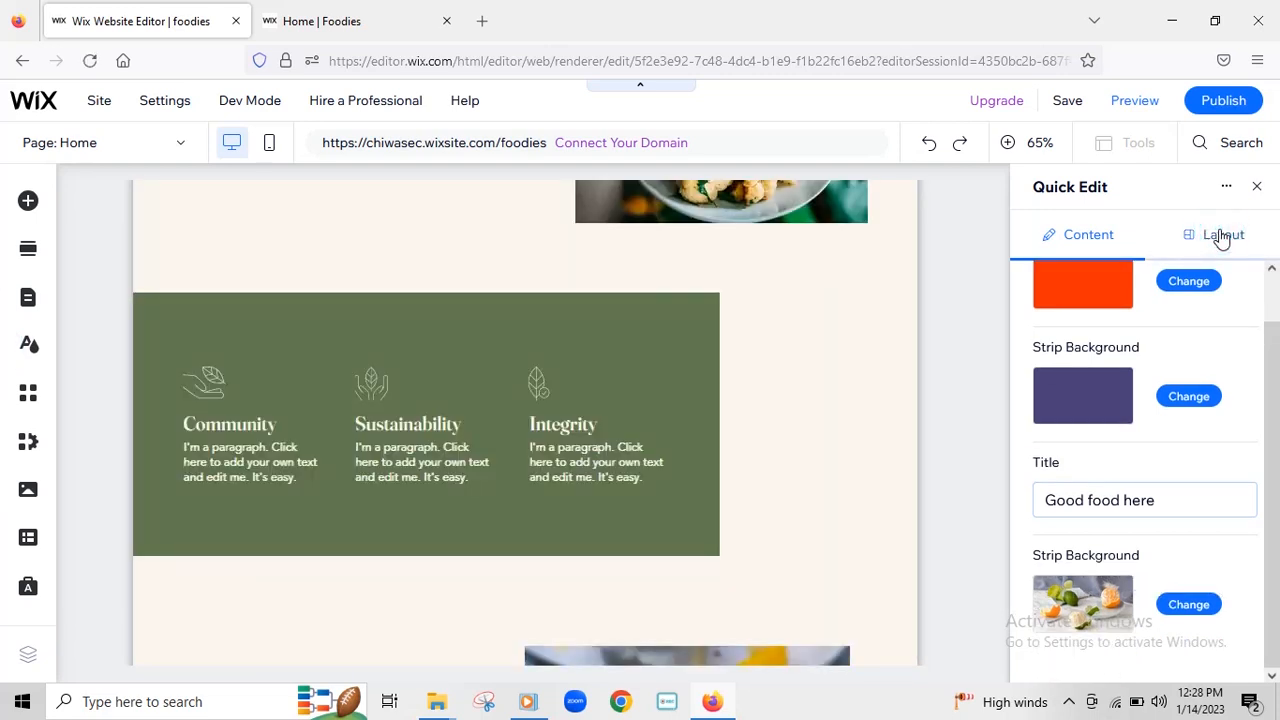
left_click(1220, 240)
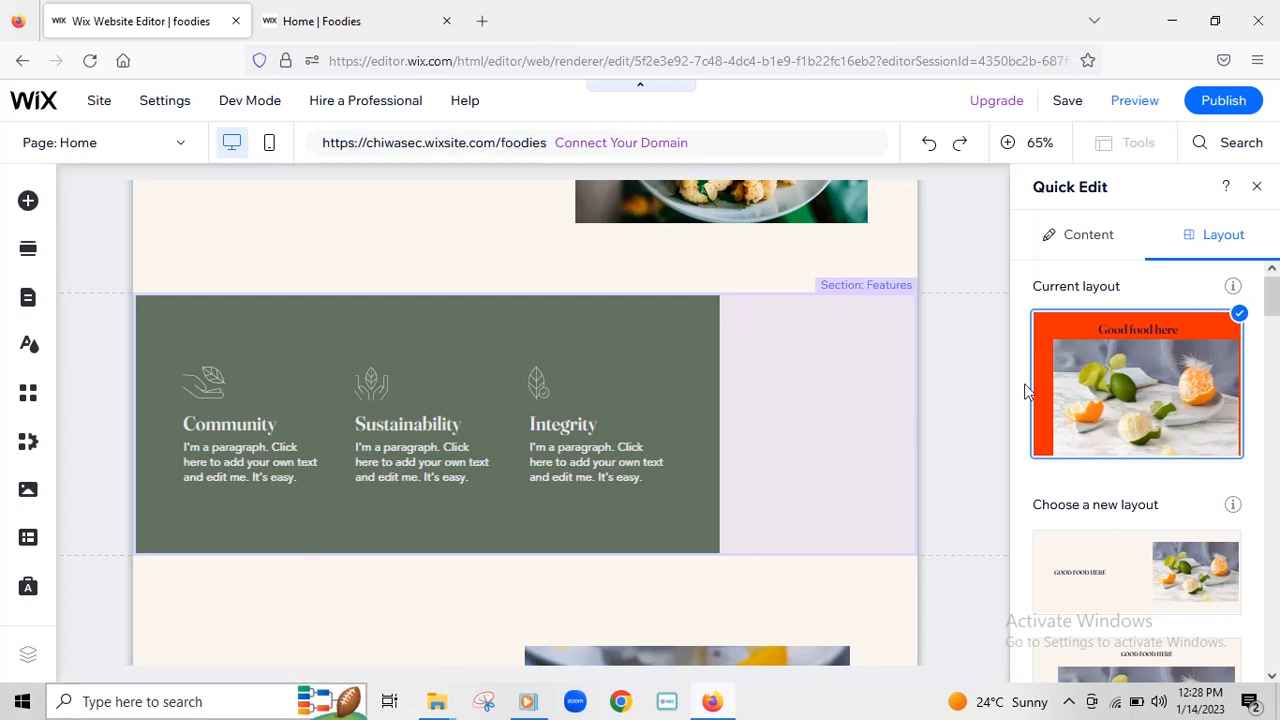
left_click_drag(1274, 316, 1276, 524)
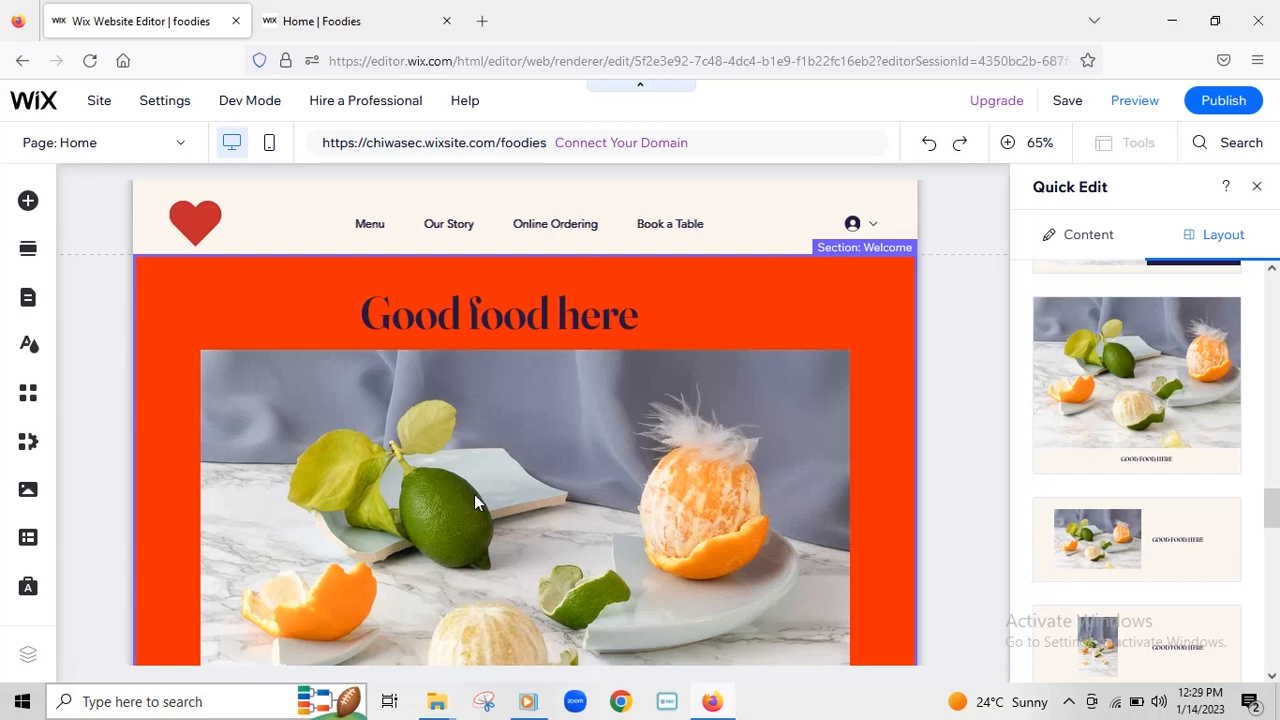
- Apply the layout with the framed citrus photo beside the heading, then save and publish
left_click(1140, 550)
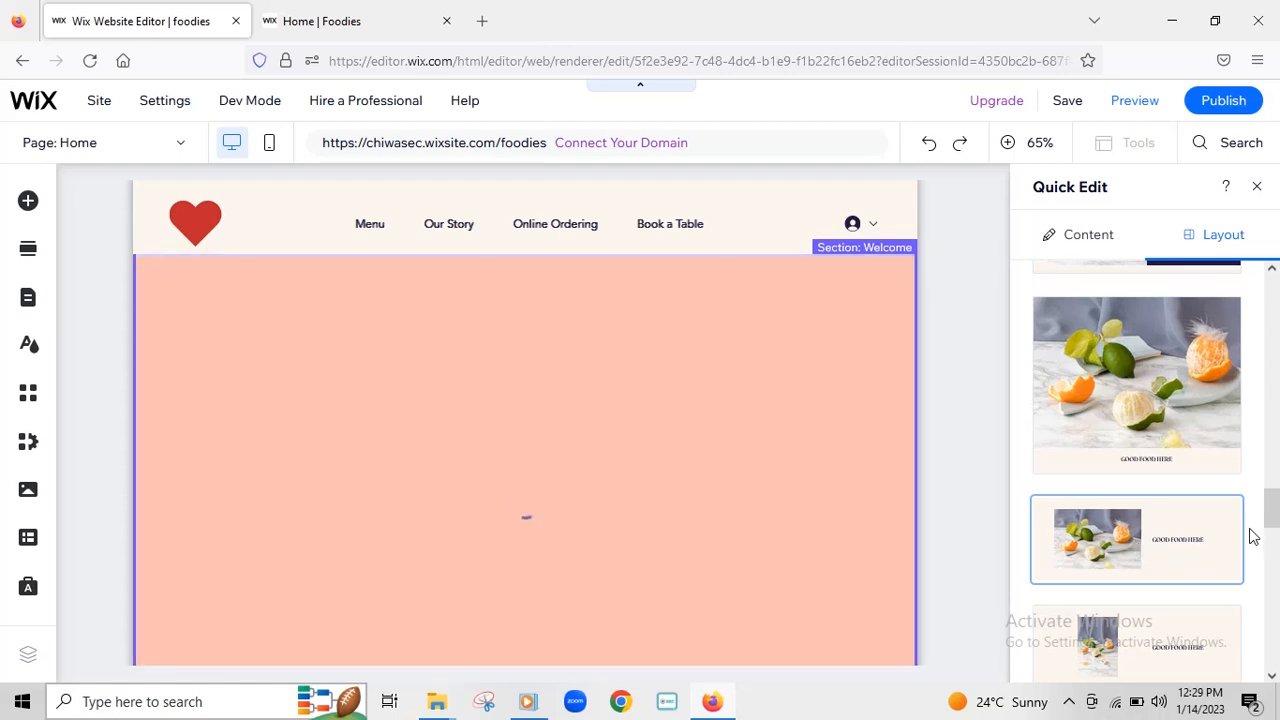
left_click_drag(1272, 512, 1276, 340)
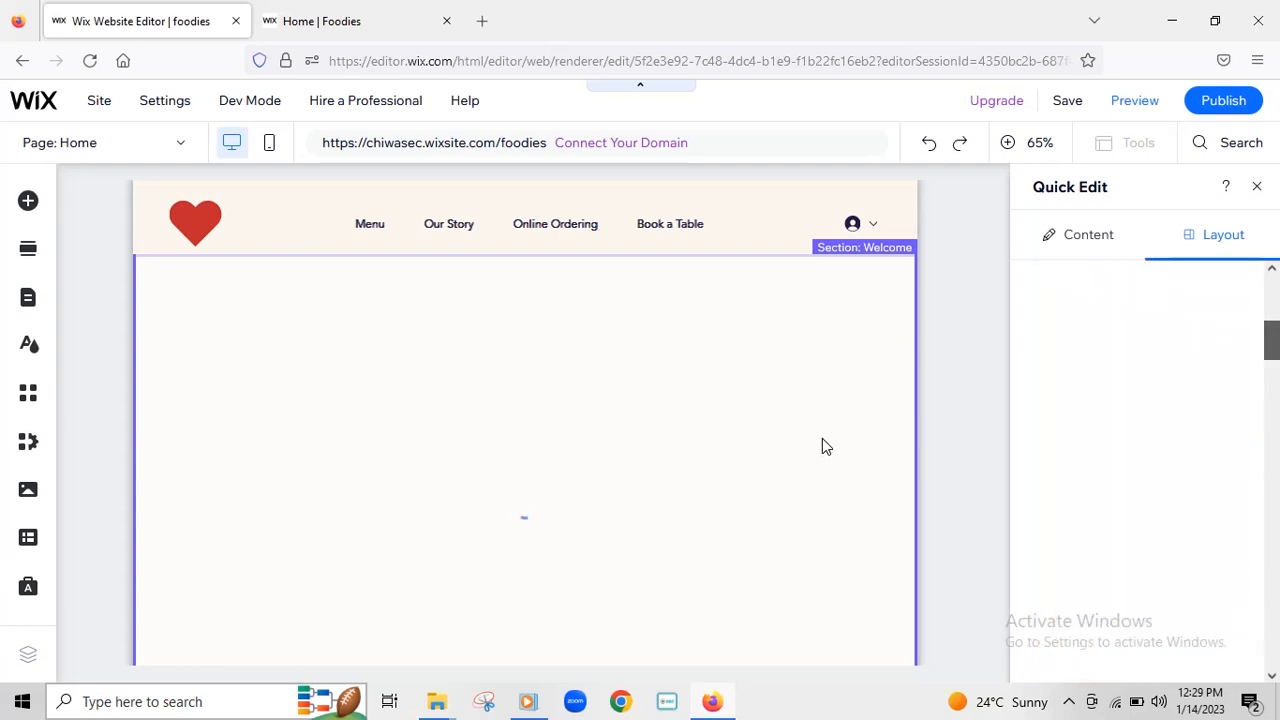
scroll(822, 438, "down", 1)
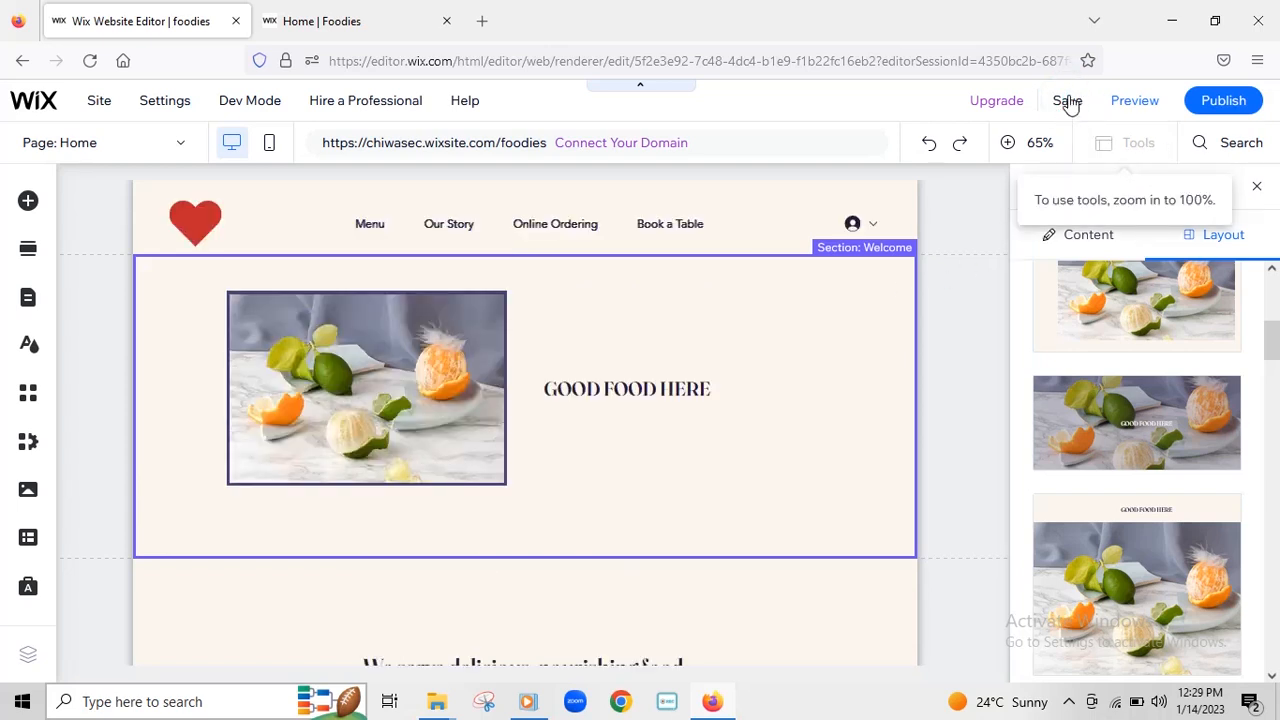
left_click(1068, 102)
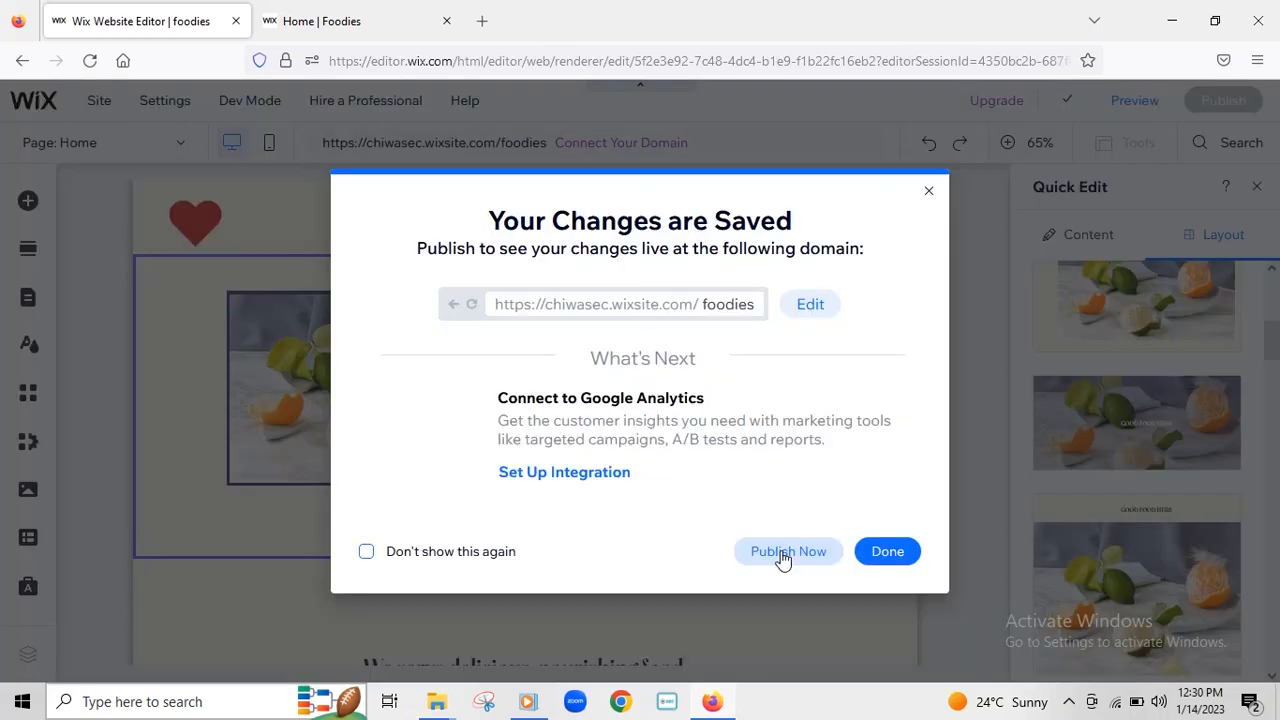
left_click(785, 556)
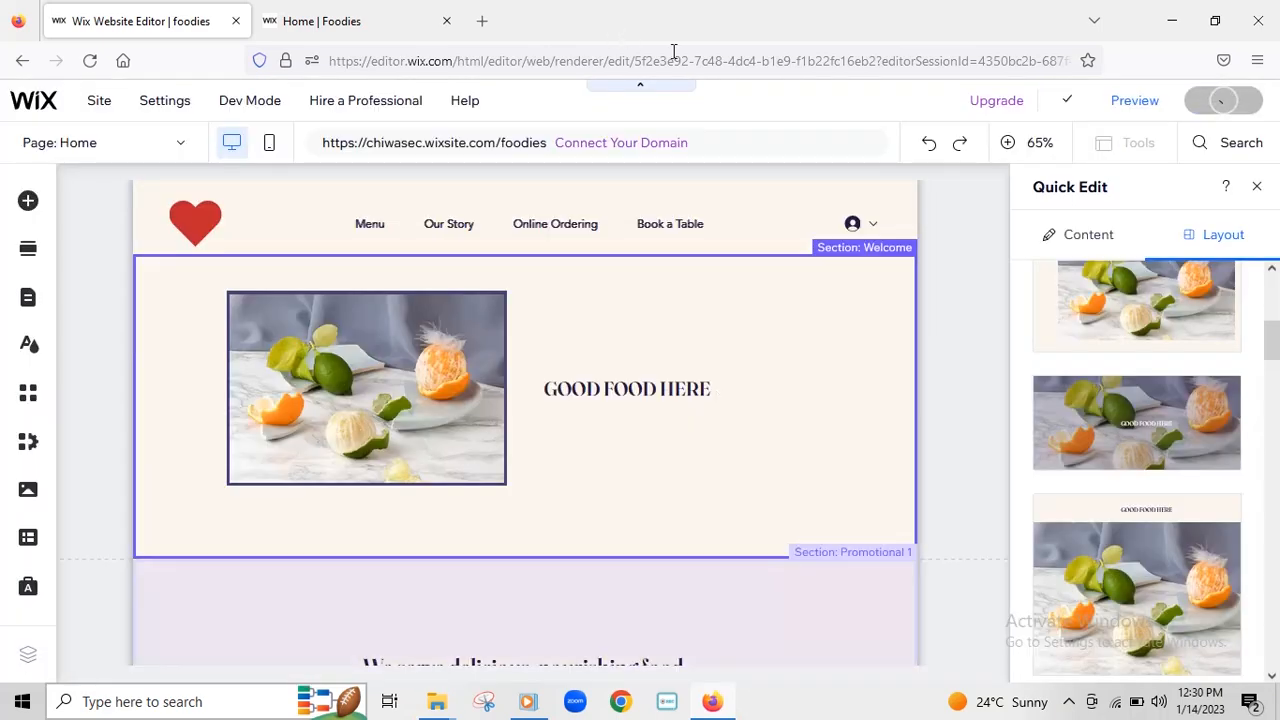
- Switch to the live Home | Foodies tab and reload it to show the framed photo beside 'GOOD FOOD HERE'
left_click(337, 24)
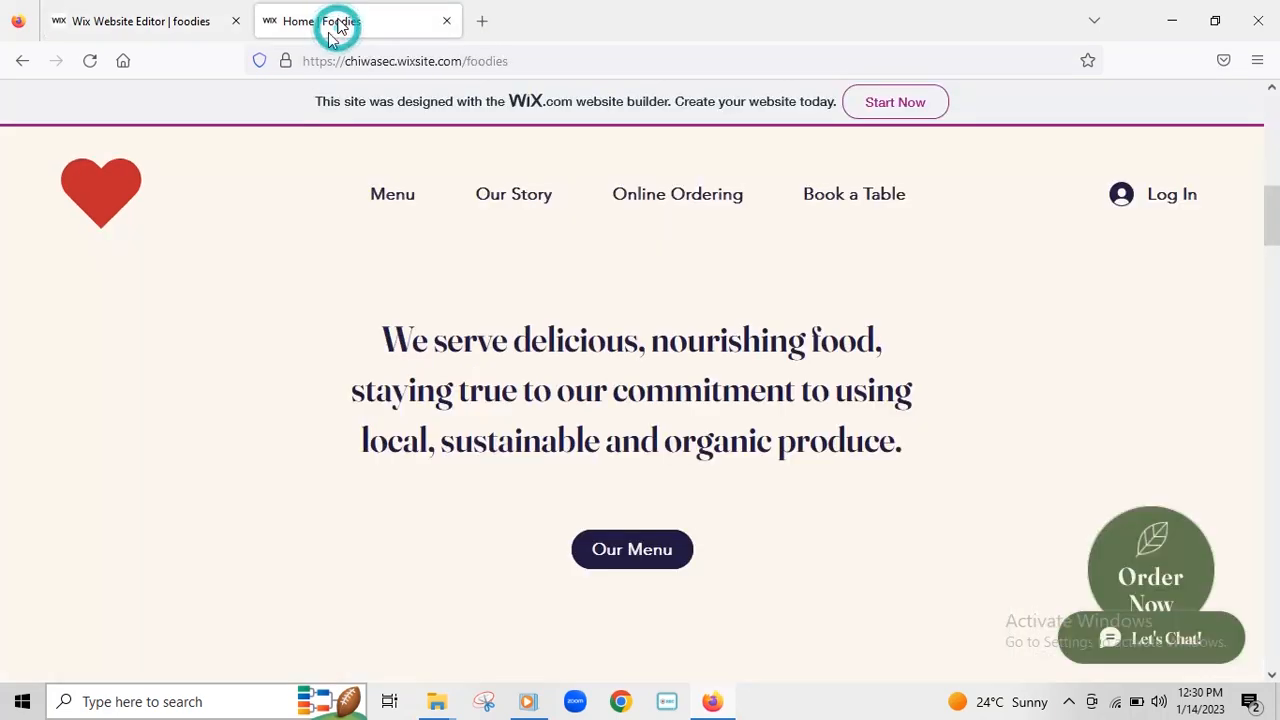
scroll(783, 351, "down", 5)
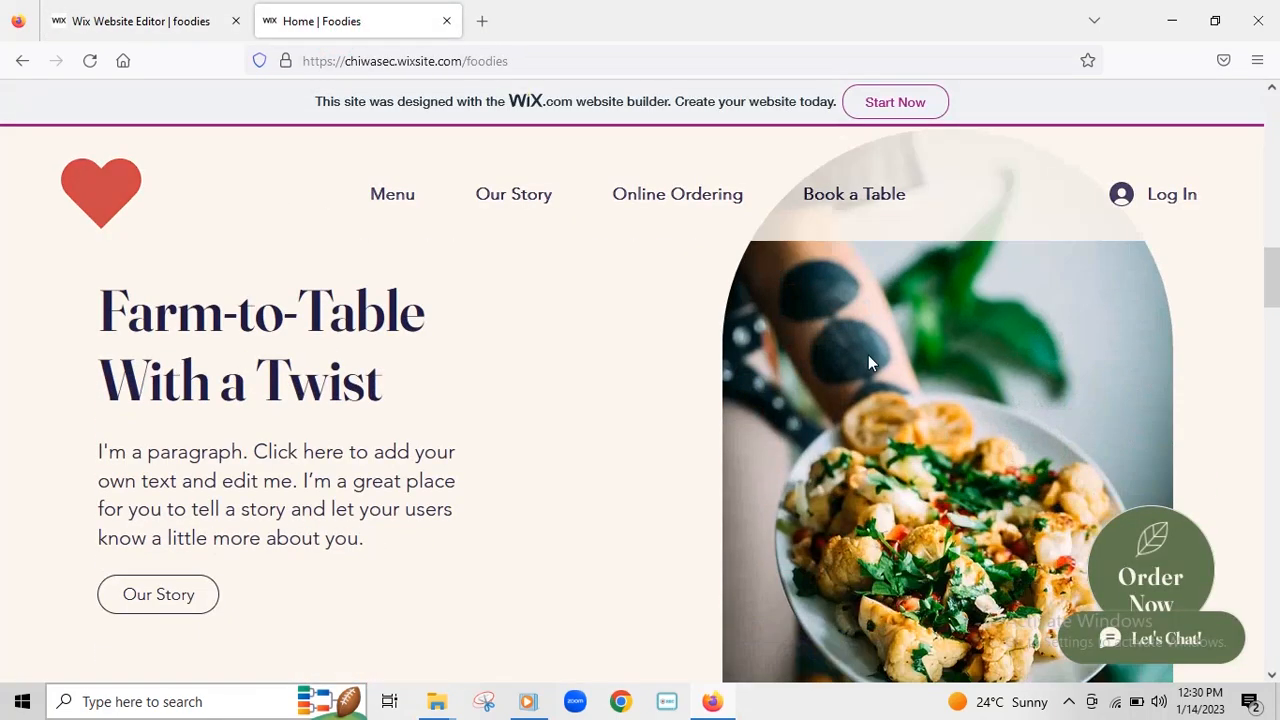
scroll(868, 355, "up", 6)
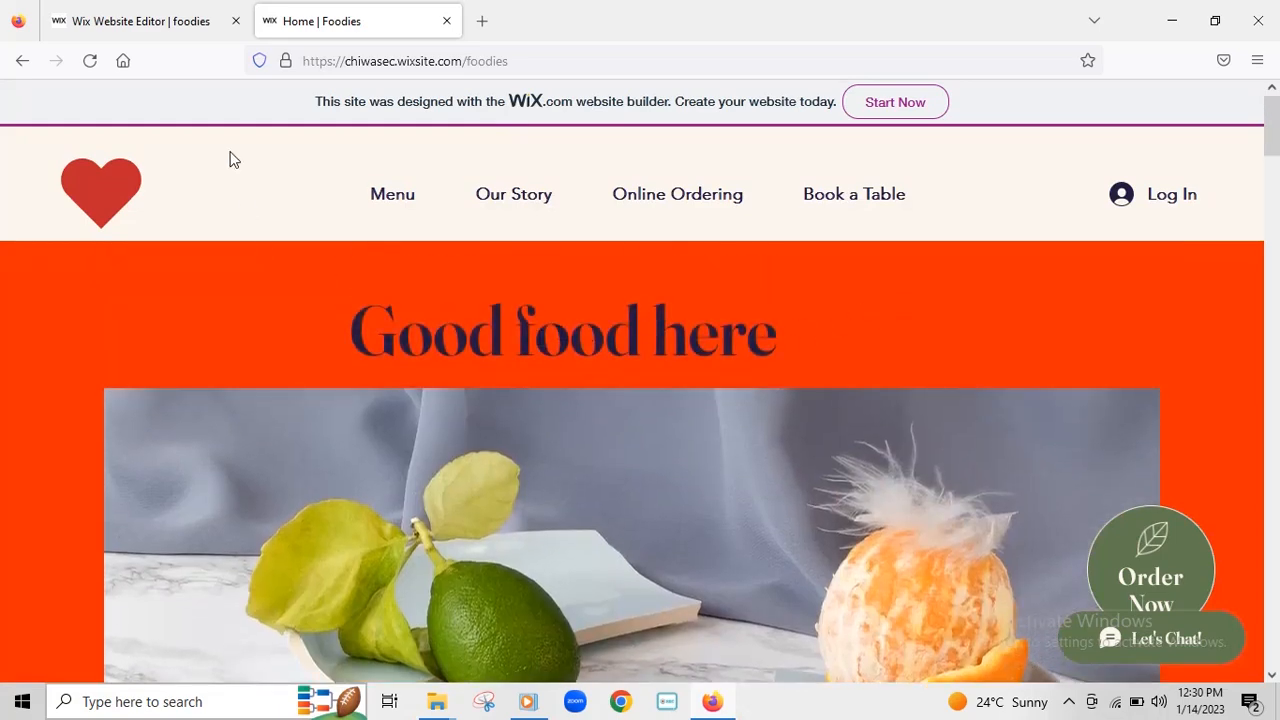
left_click(89, 61)
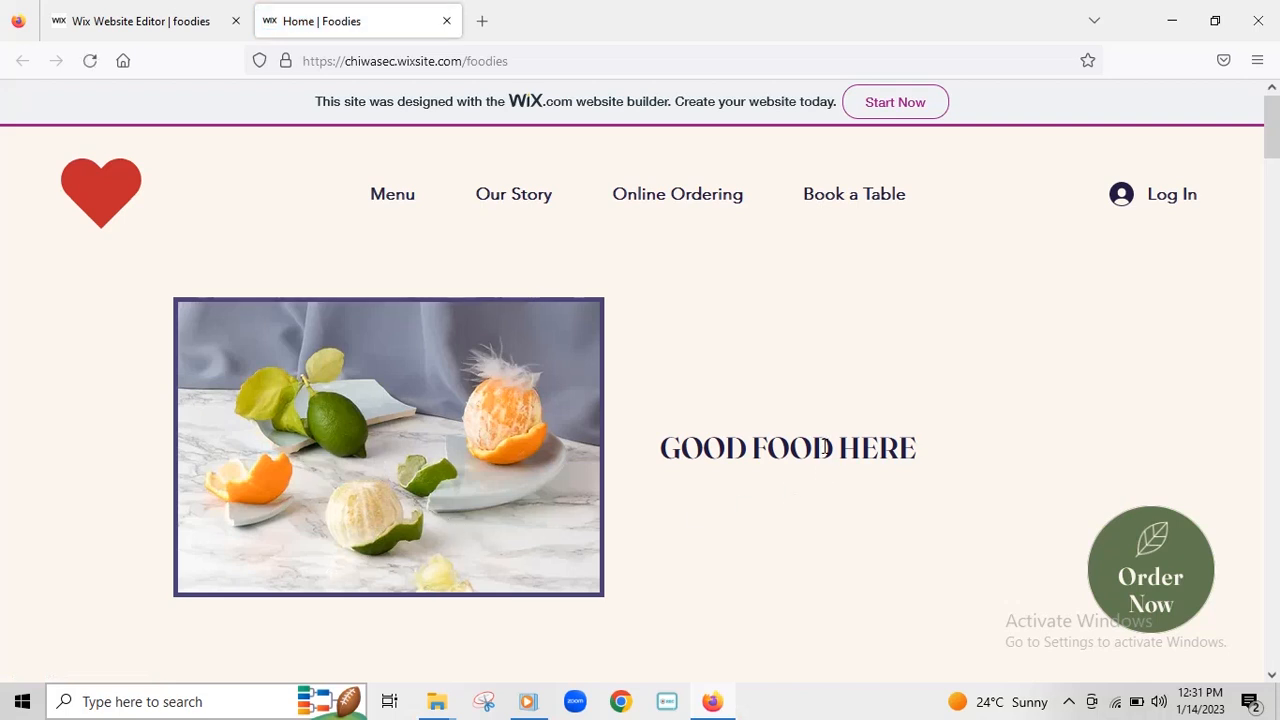
key("F5")
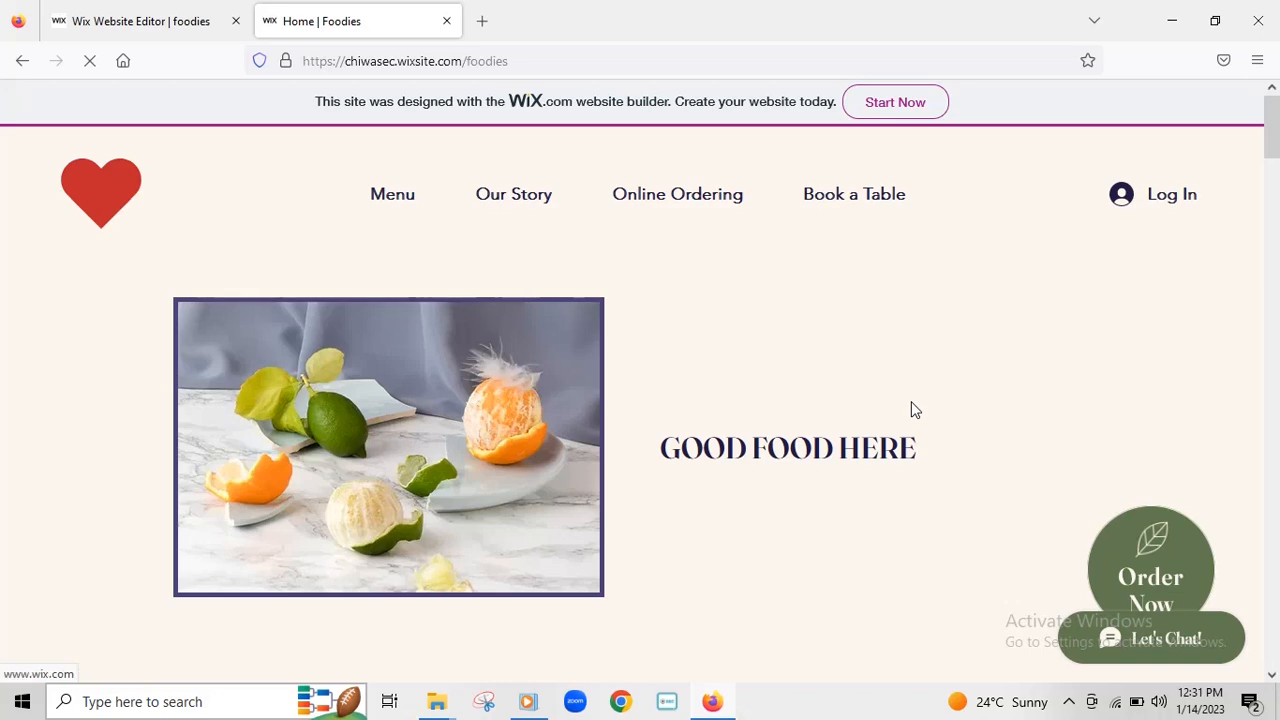
- Close the editor's Congratulations dialog, scroll the canvas, and return to the live Foodies home page
left_click(114, 20)
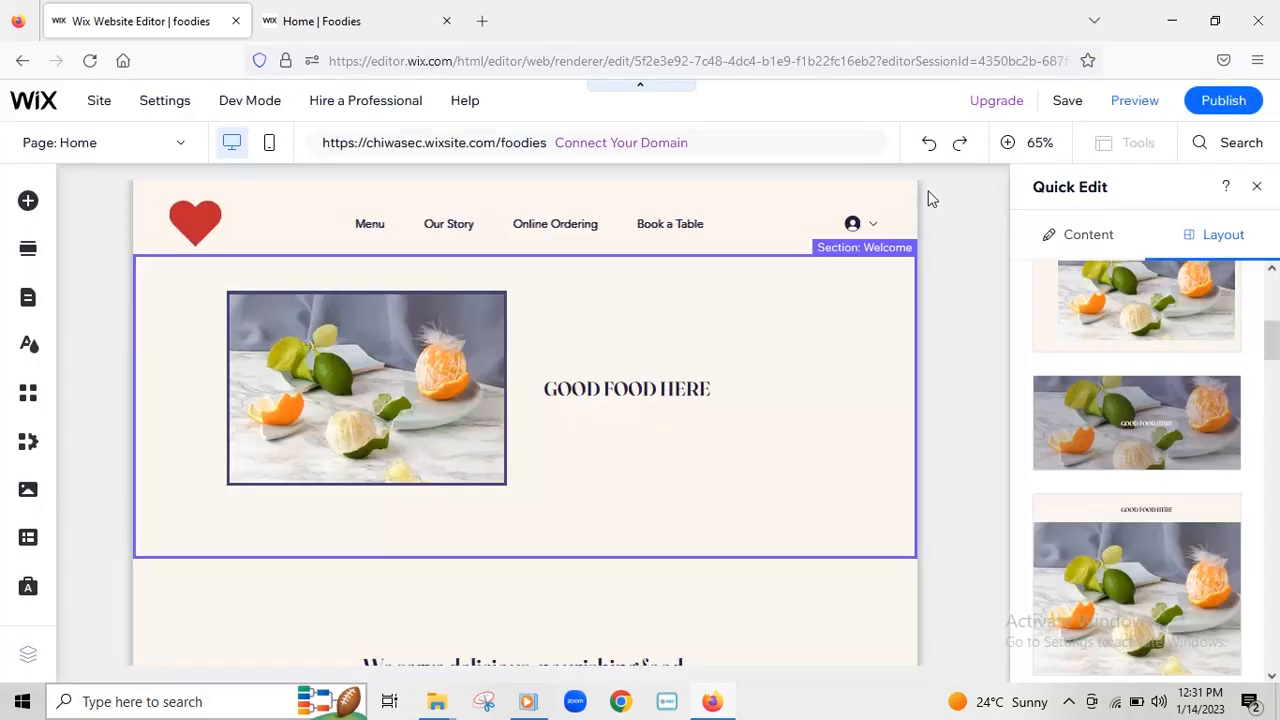
left_click(928, 191)
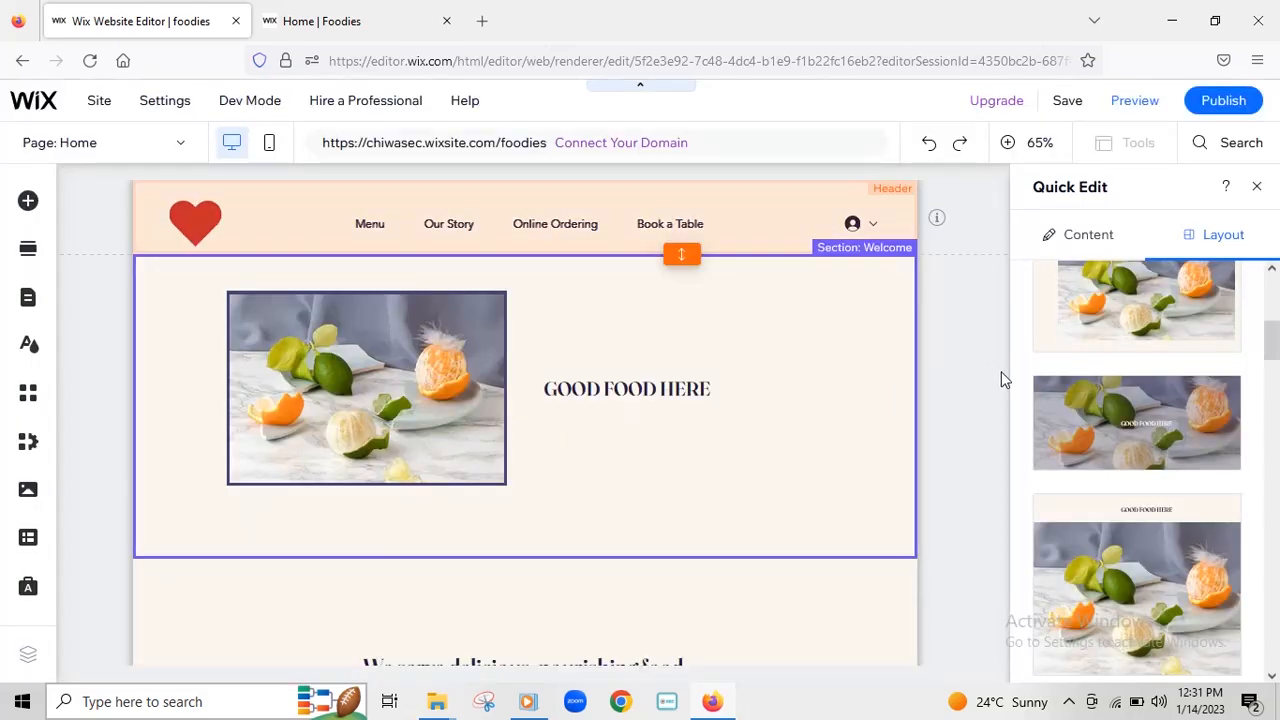
scroll(1275, 332, "down", 6)
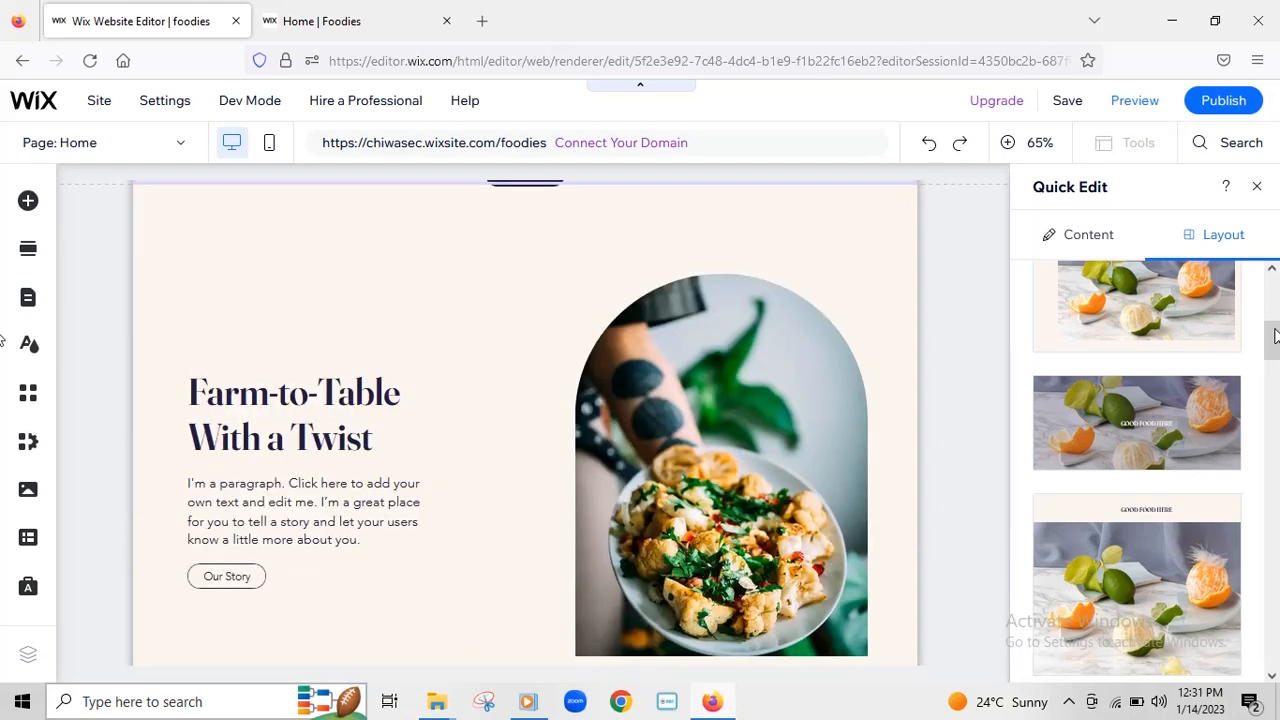
scroll(966, 360, "down", 5)
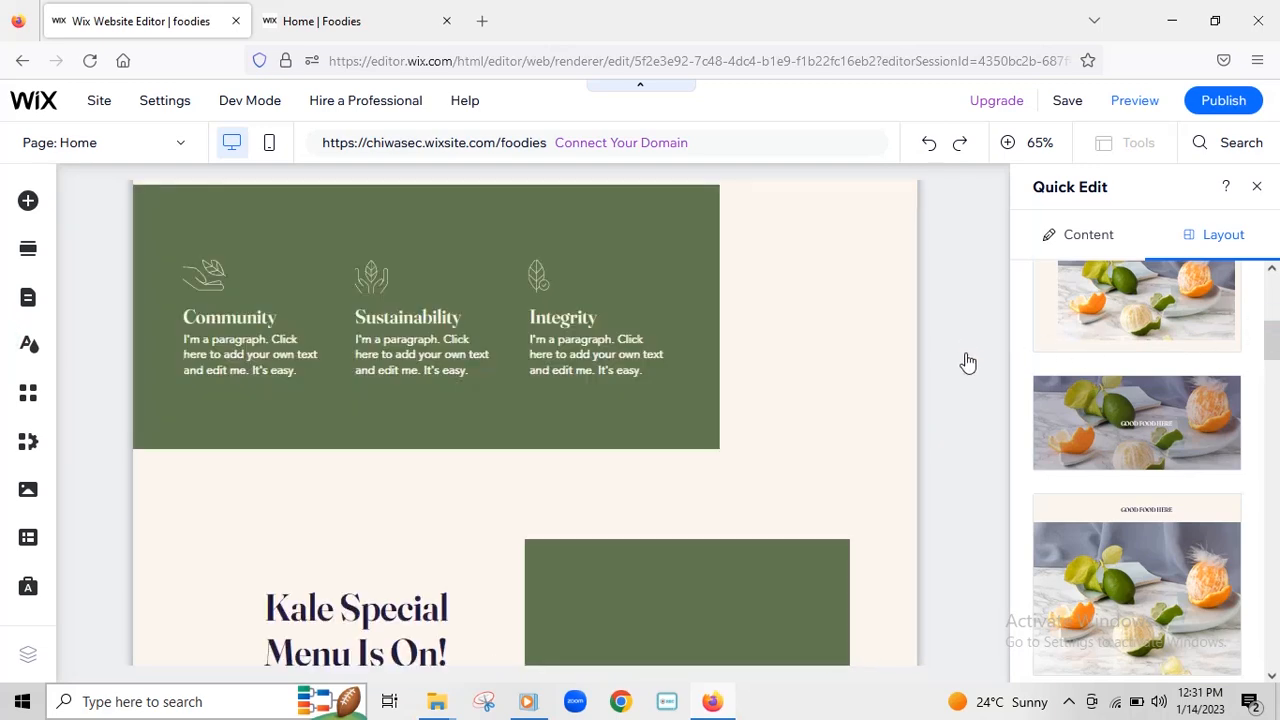
scroll(530, 398, "down", 3)
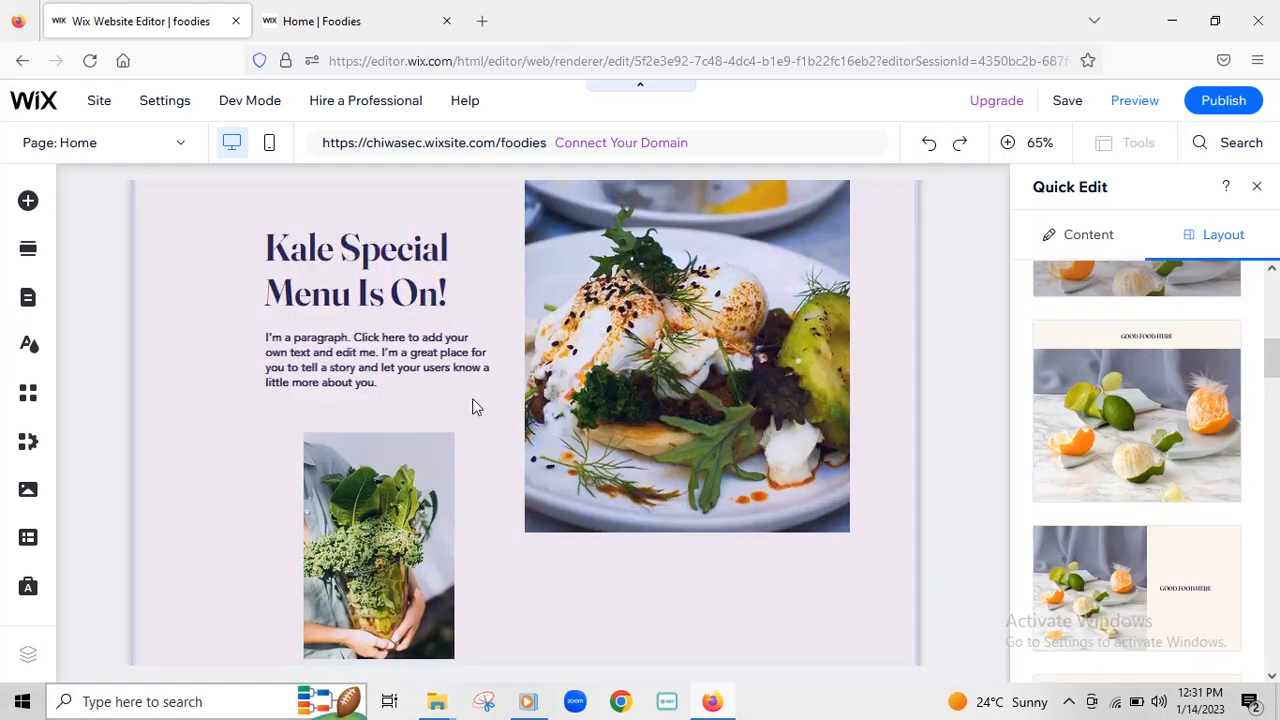
scroll(634, 400, "down", 3)
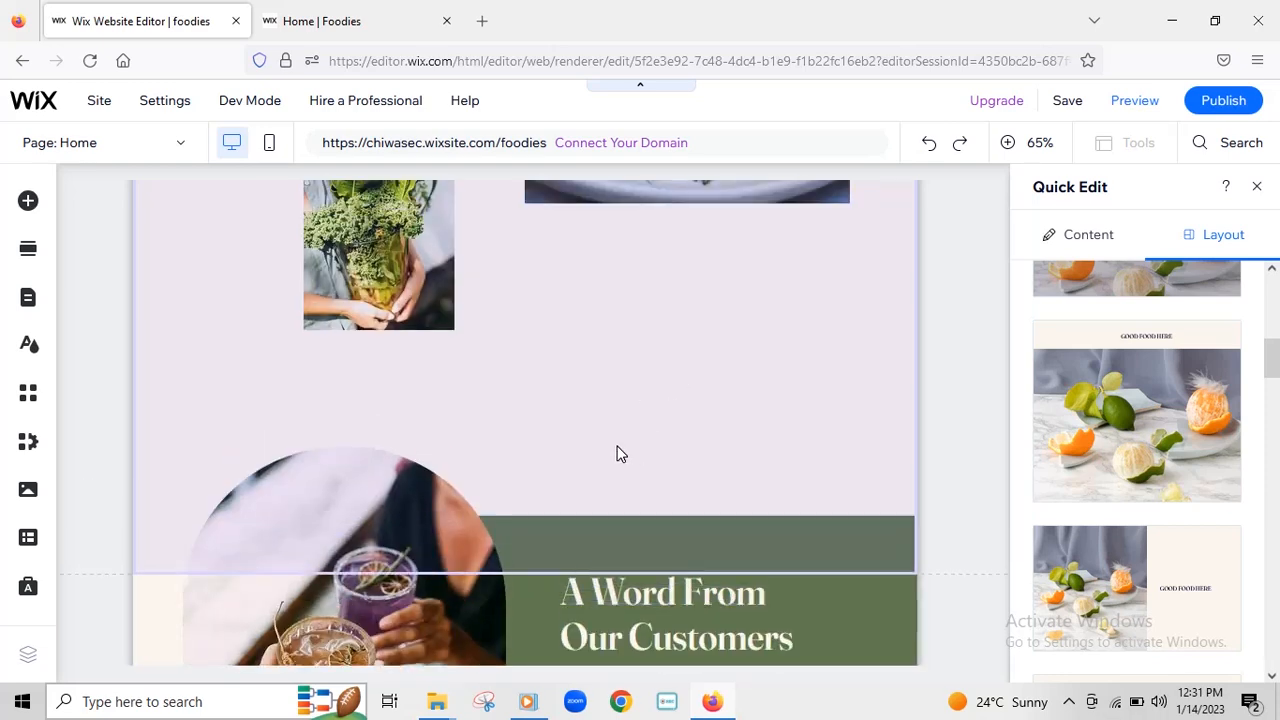
scroll(719, 400, "down", 3)
scroll(458, 474, "down", 3)
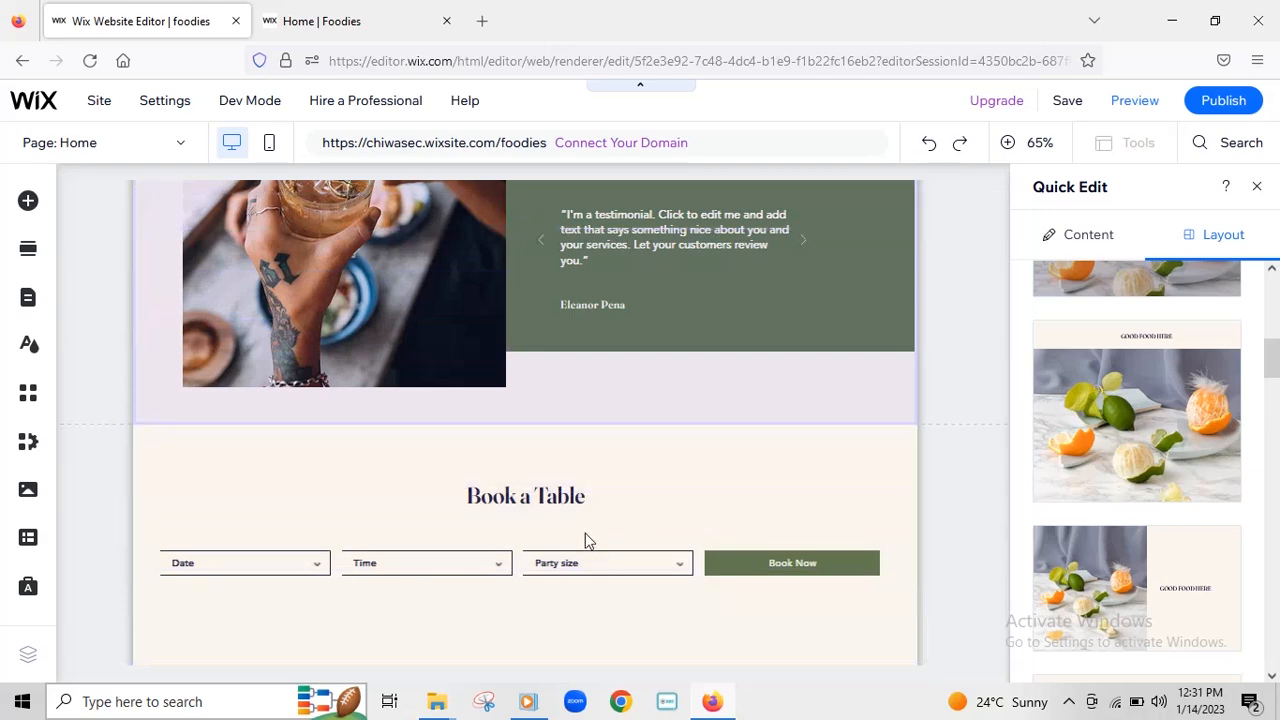
scroll(716, 405, "down", 3)
left_click(323, 20)
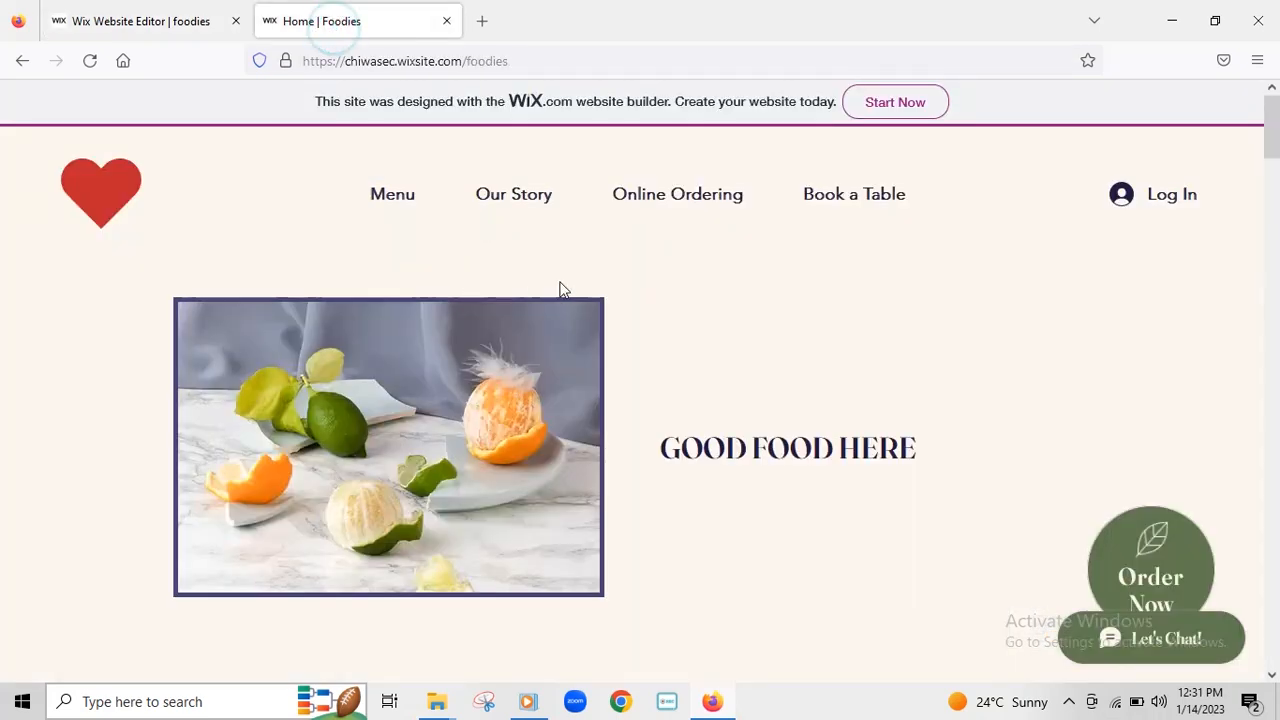
- View the Our Story page on the live site
left_click(529, 196)
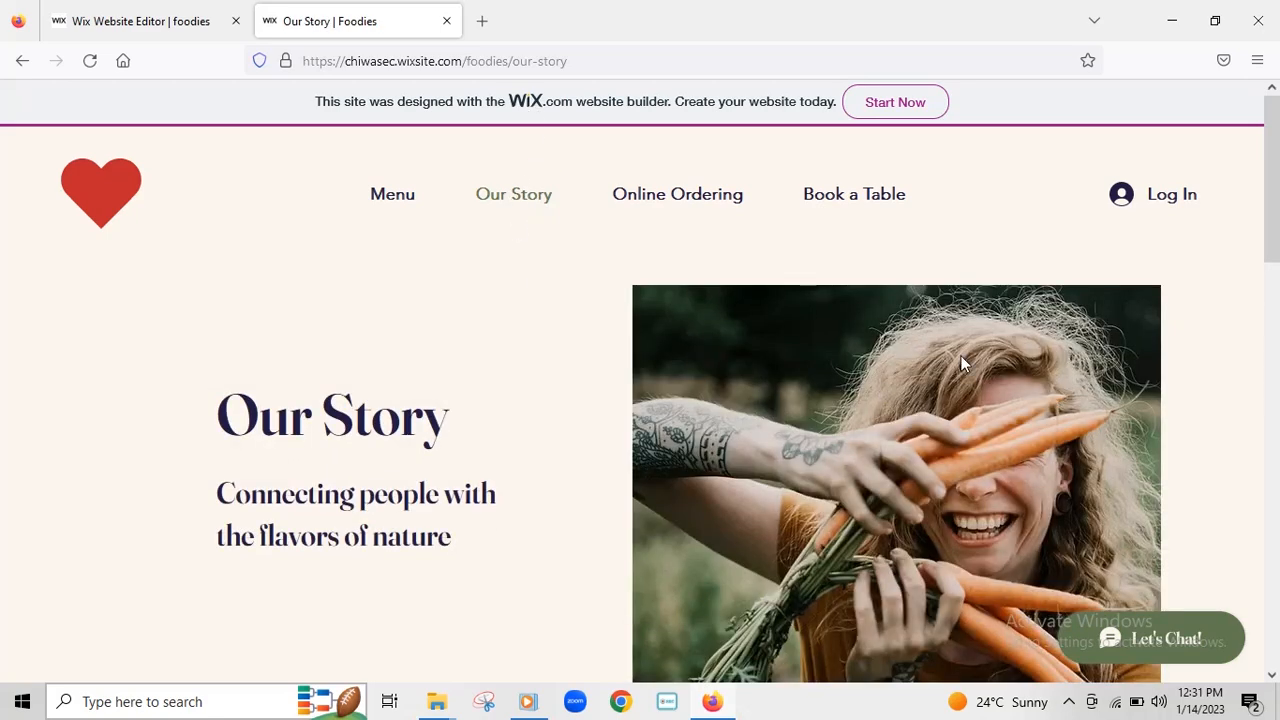
scroll(961, 383, "down", 5)
scroll(960, 405, "up", 5)
- Browse the Online Ordering page on the live site
left_click(660, 200)
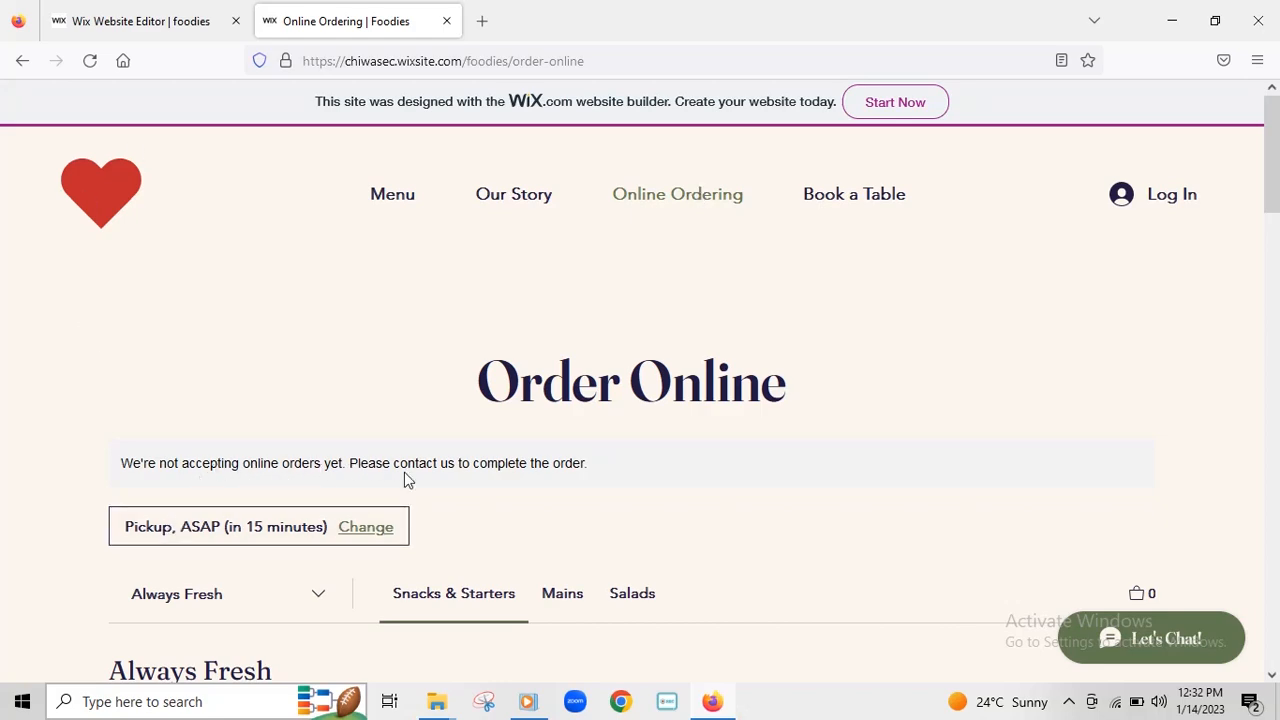
scroll(469, 391, "down", 5)
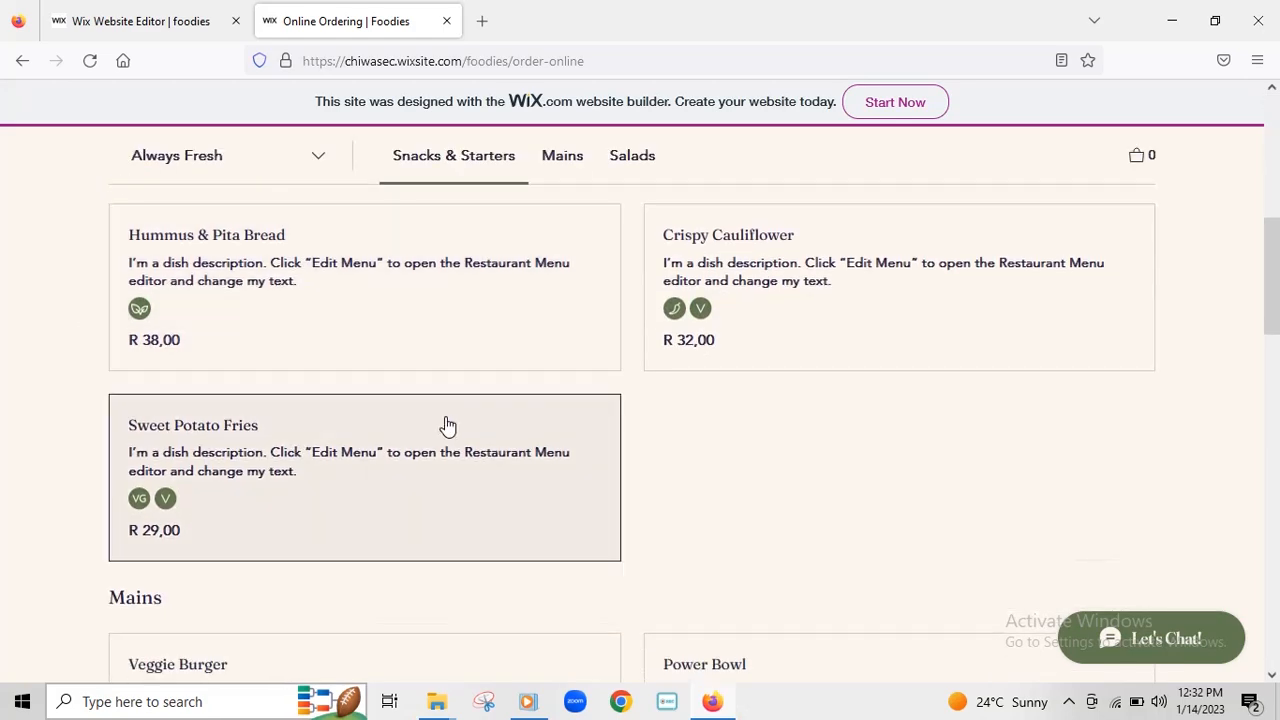
scroll(446, 426, "up", 3)
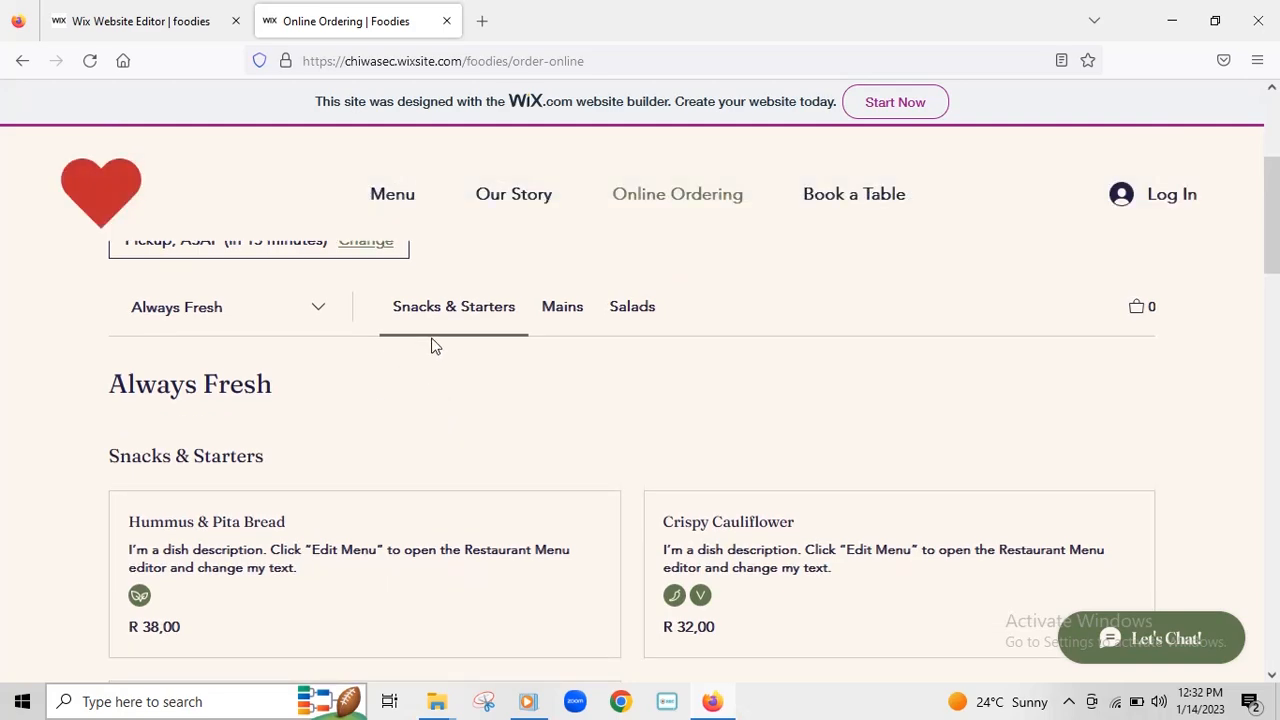
scroll(400, 340, "up", 3)
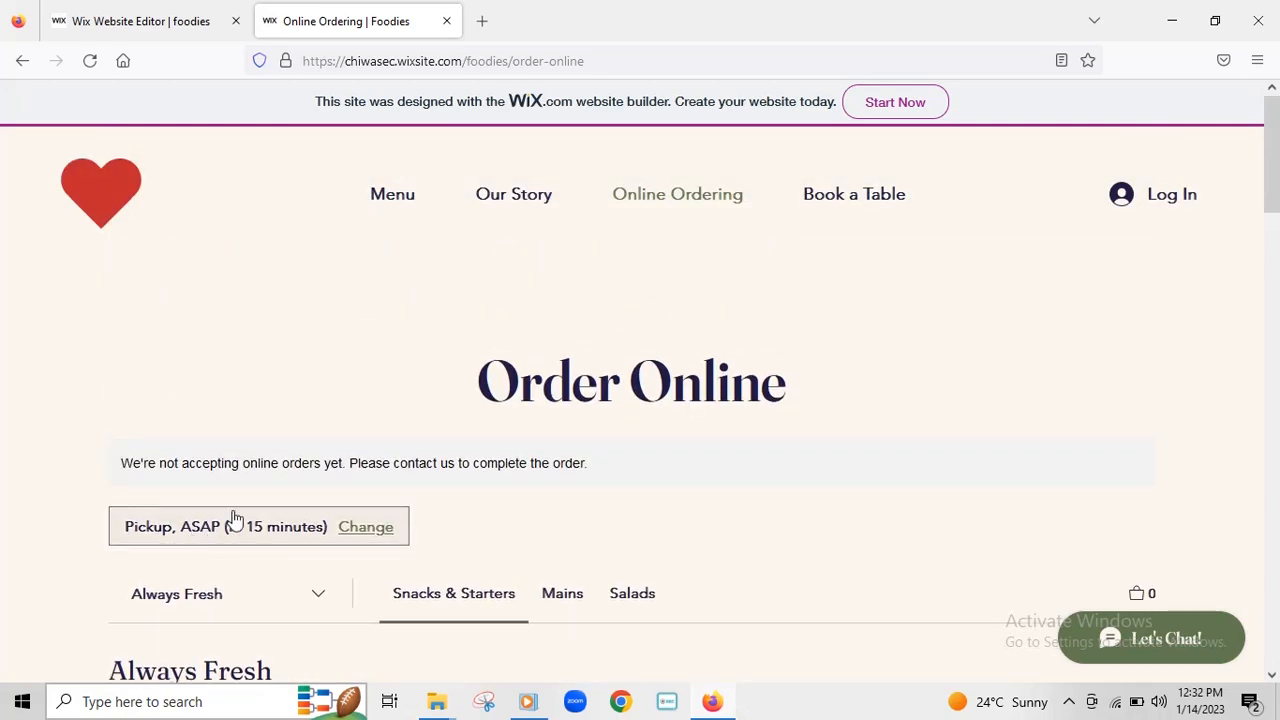
scroll(523, 471, "down", 5)
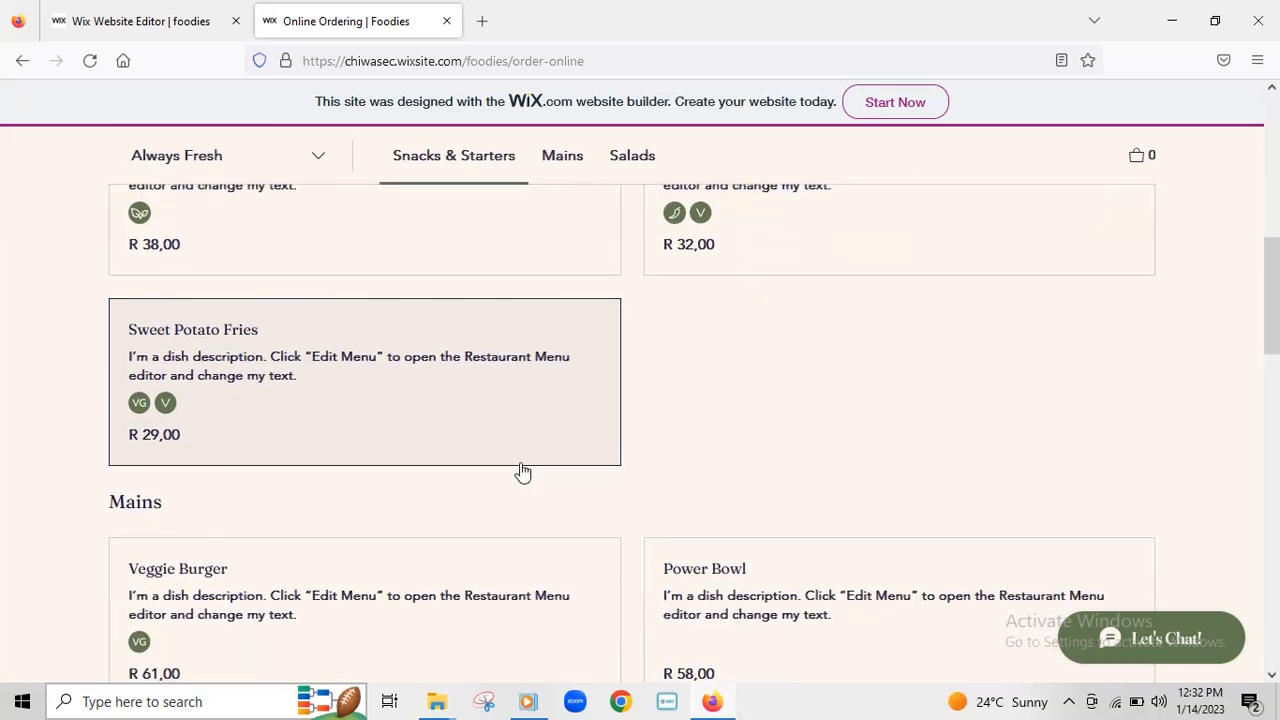
scroll(738, 430, "down", 10)
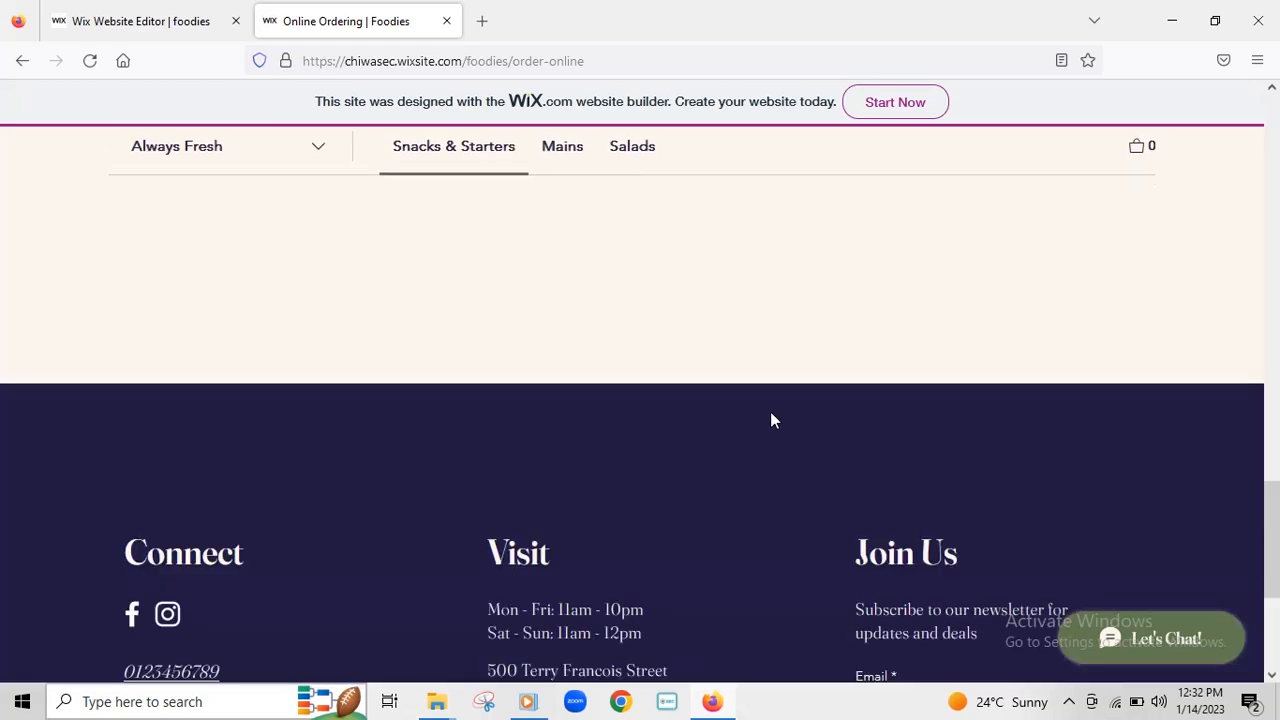
scroll(771, 420, "up", 6)
scroll(777, 417, "up", 5)
- Jump to the Book a Table section and expand the booking form's Date dropdown
left_click(851, 196)
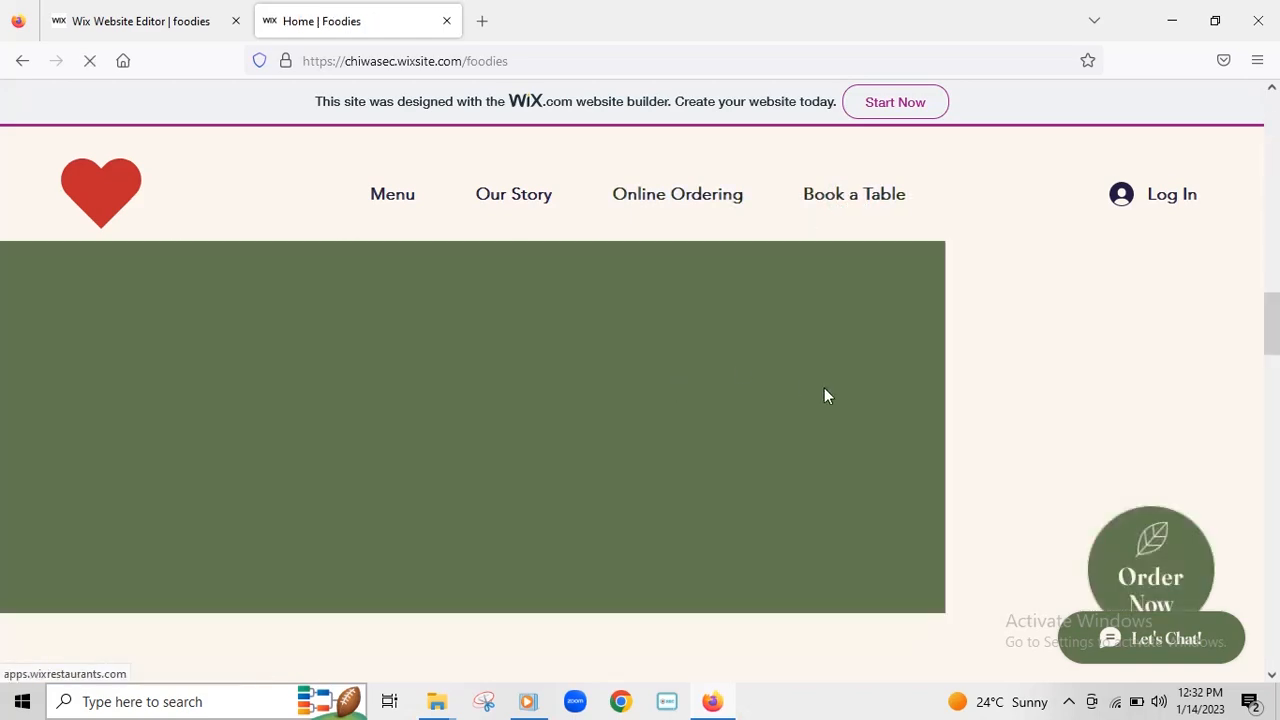
scroll(826, 385, "down", 8)
scroll(790, 330, "up", 3)
scroll(790, 330, "up", 10)
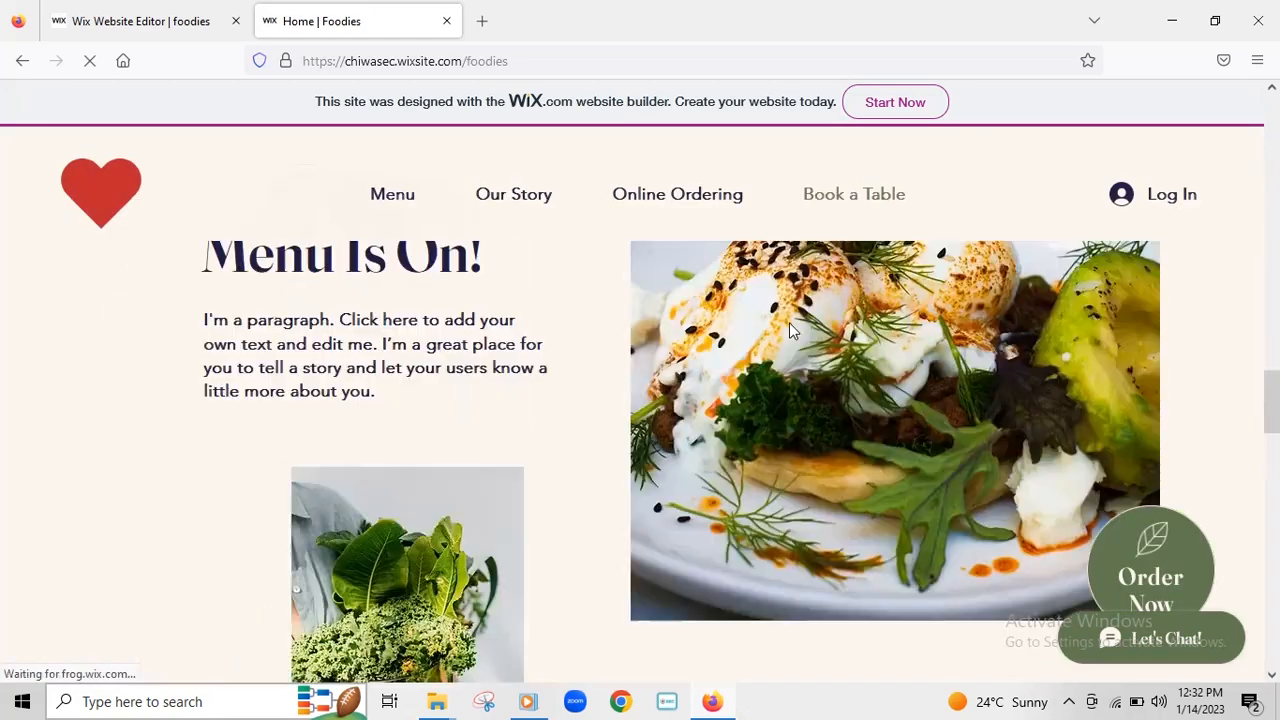
scroll(678, 249, "up", 10)
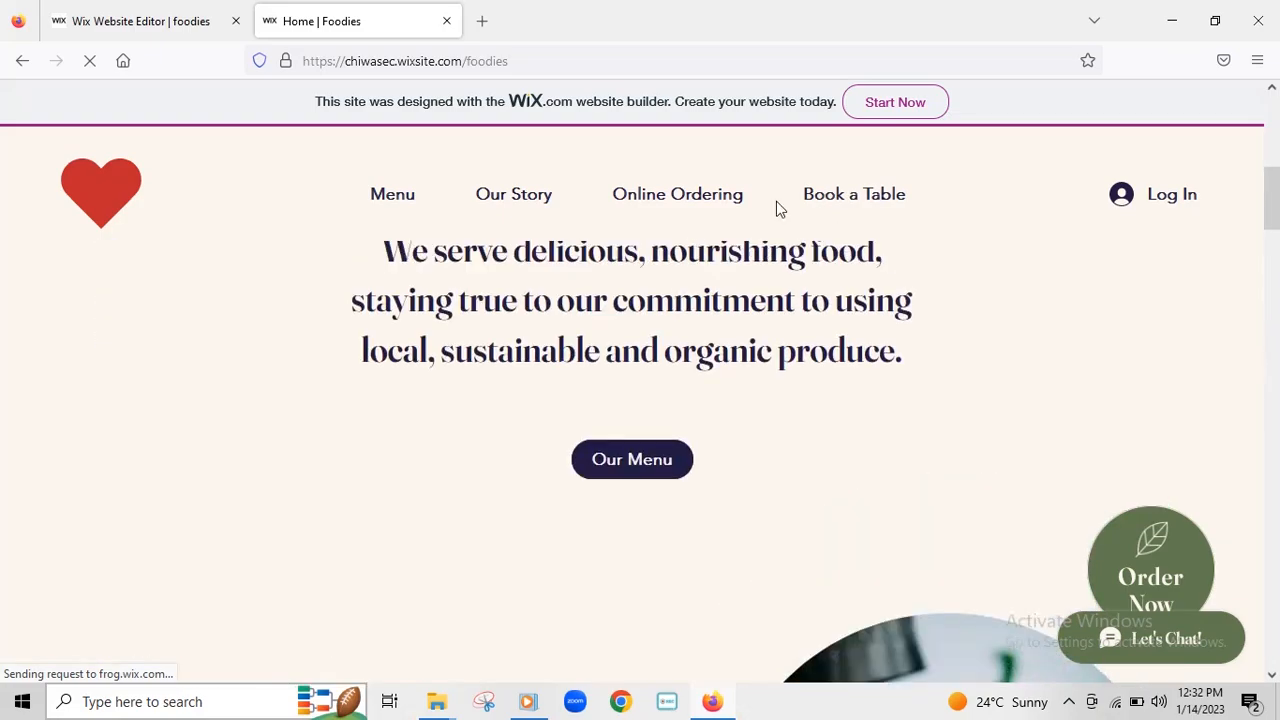
scroll(855, 199, "down", 3)
scroll(853, 199, "down", 15)
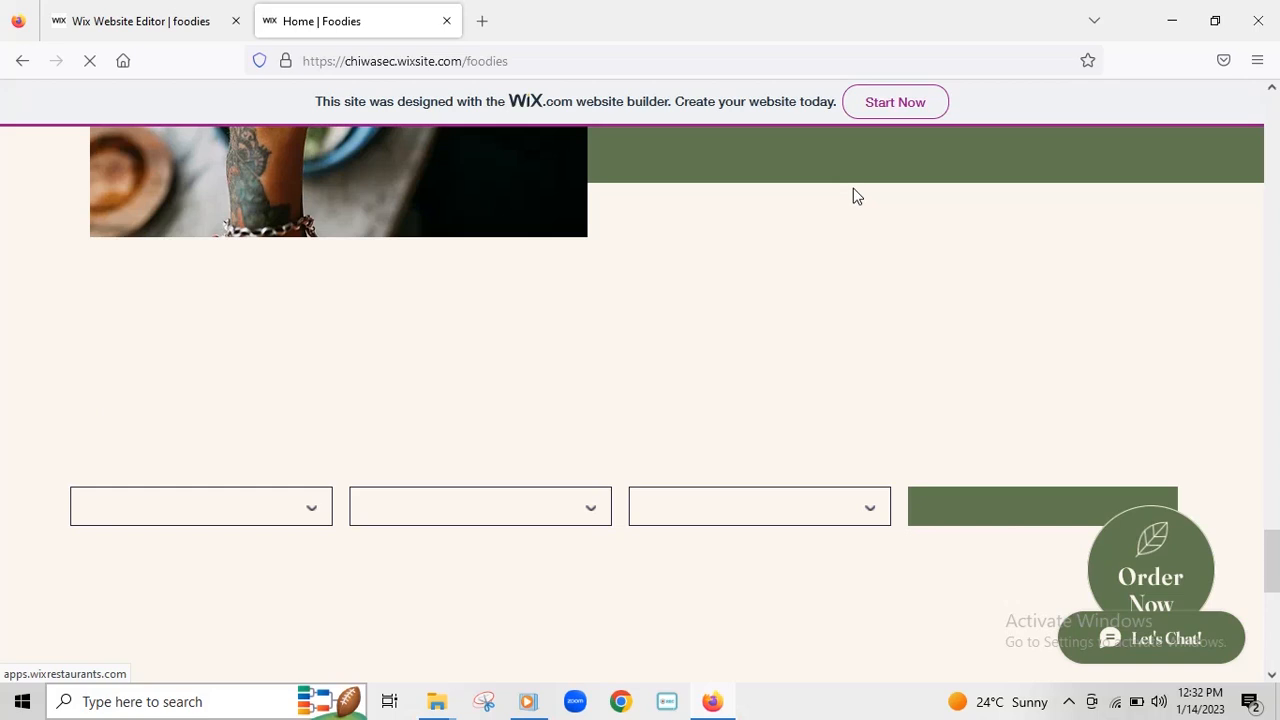
left_click(311, 508)
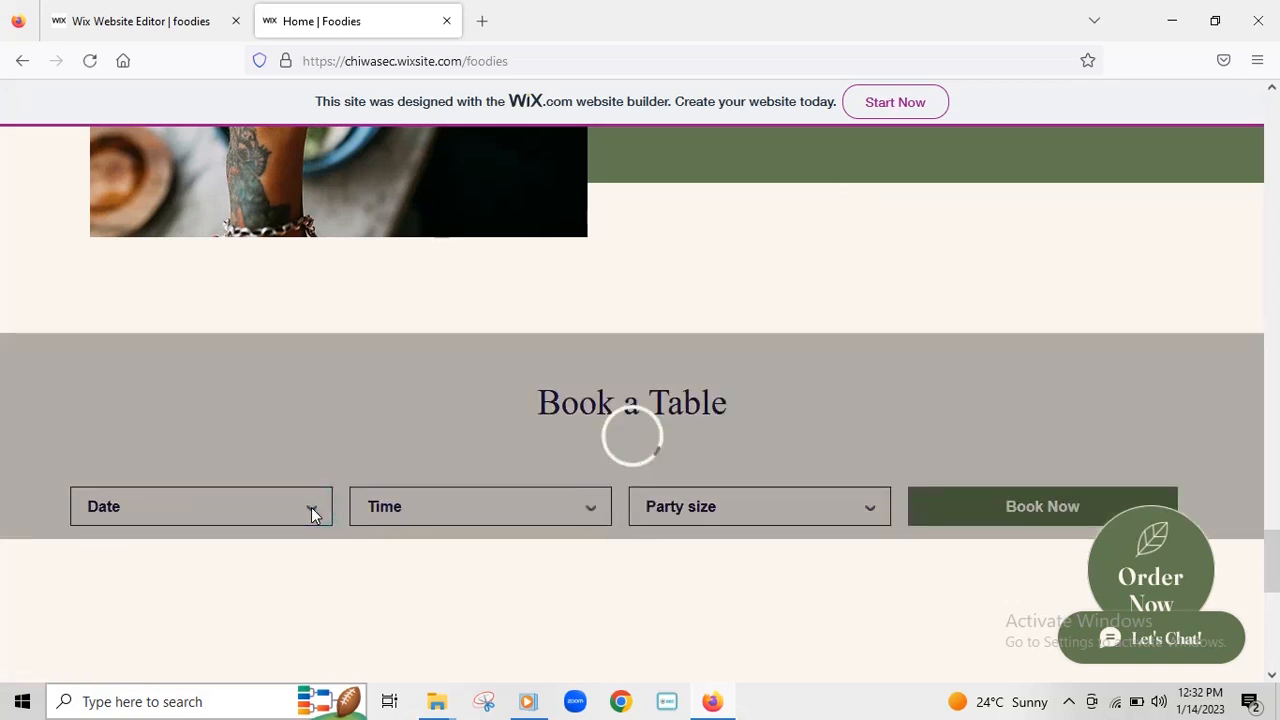